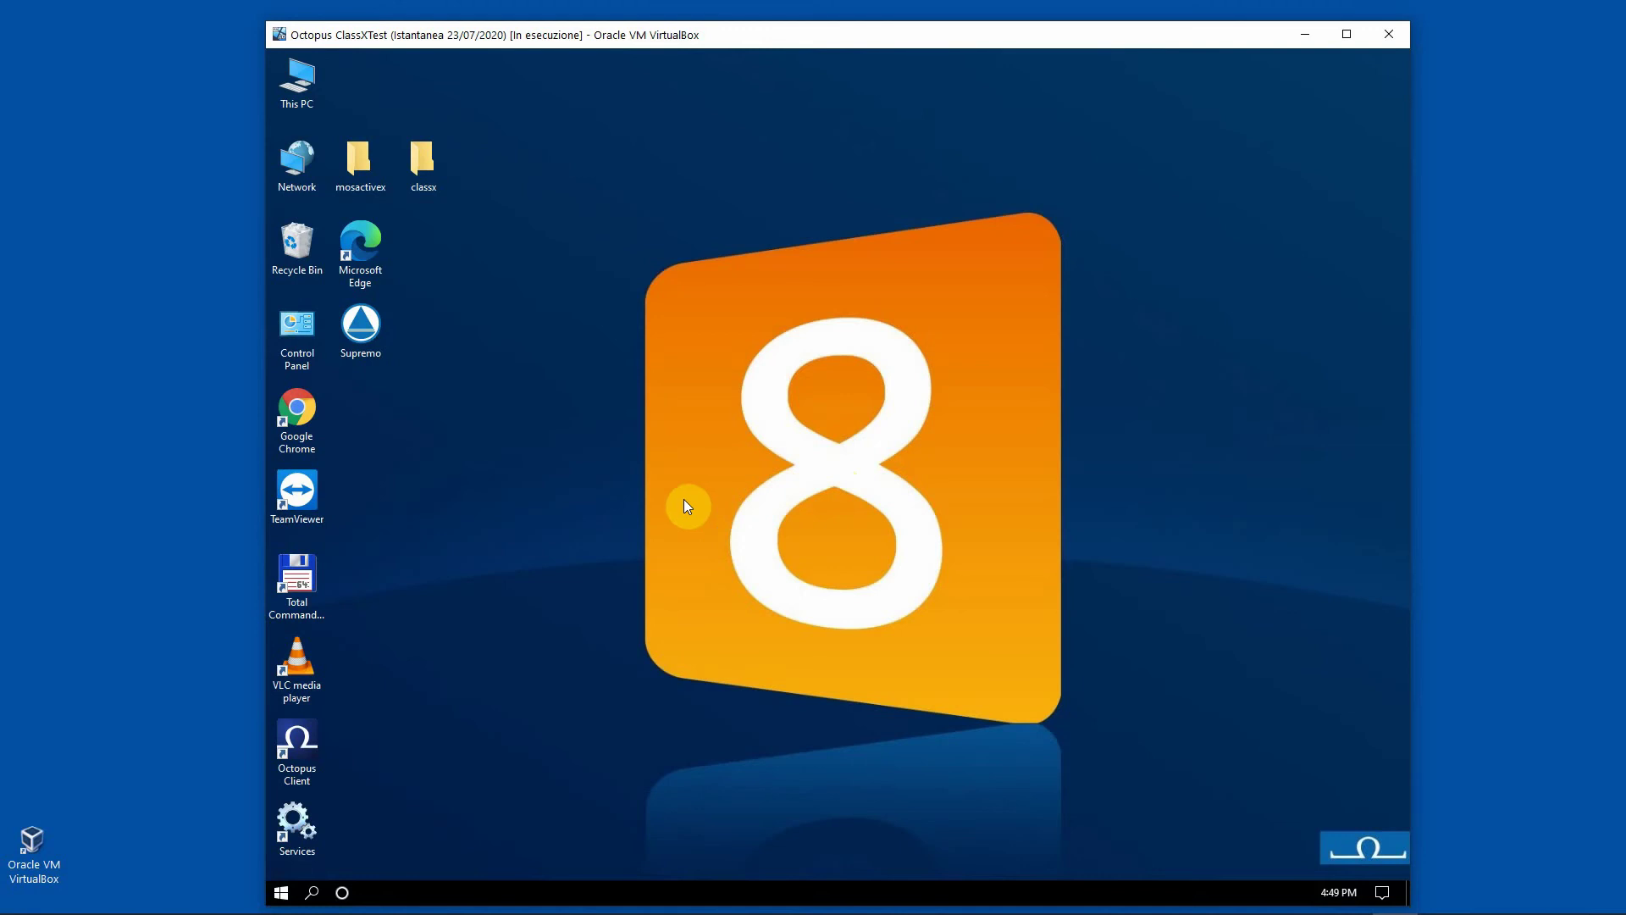
Launch the Octopus Client and log in to the OCTOPUS-CLASSX server as administrator by entering the account password.
left_click(309, 738)
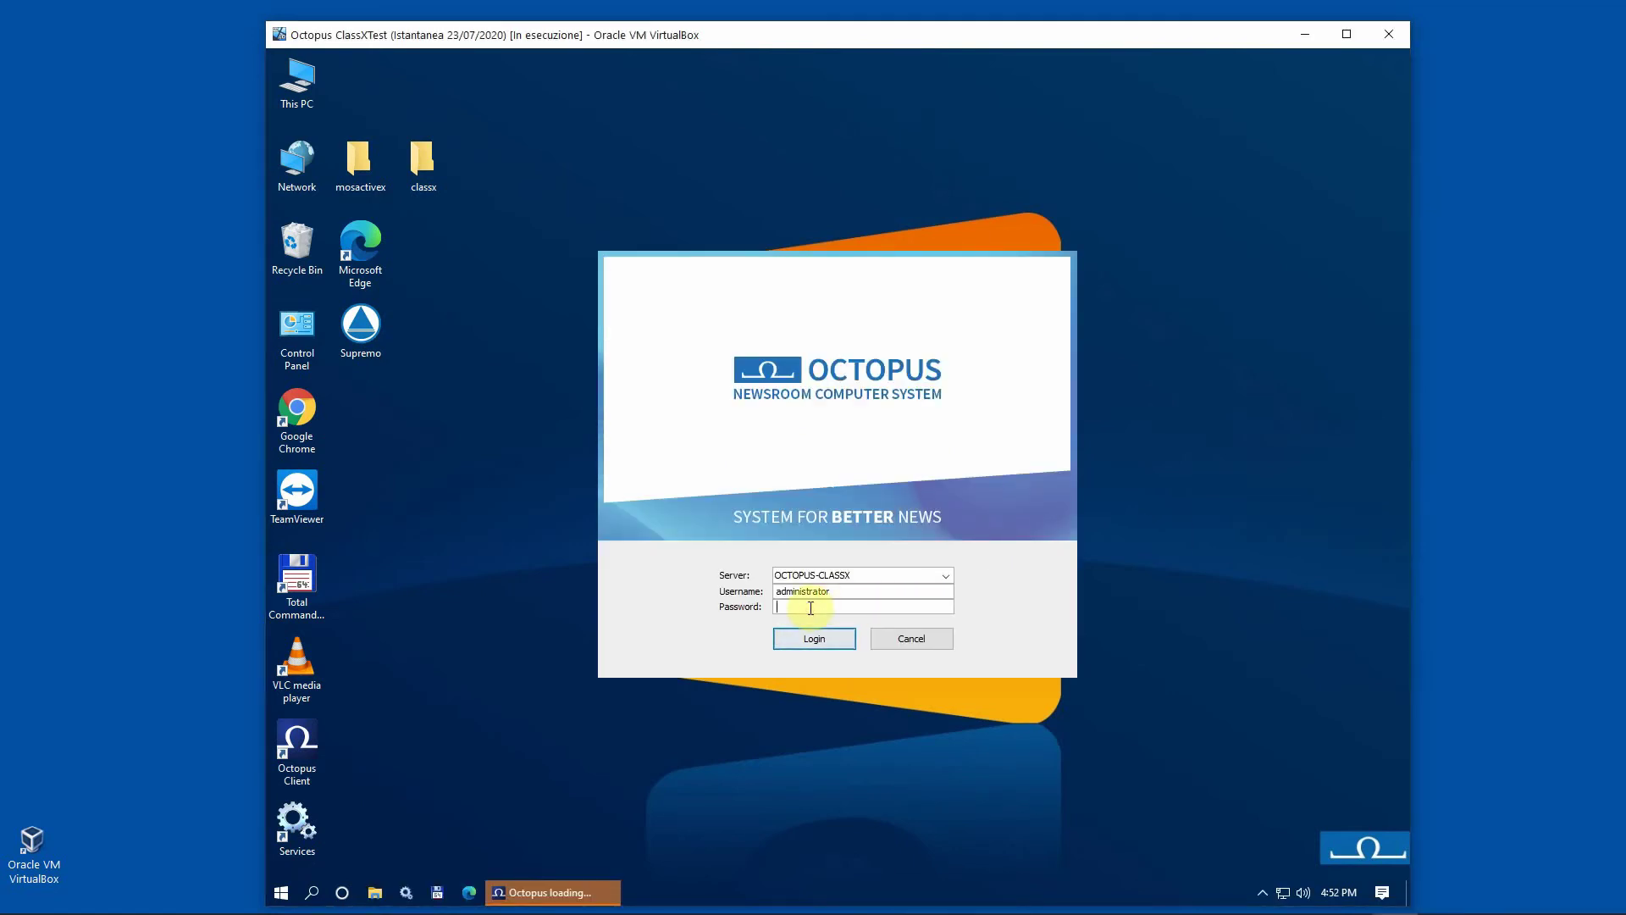
type("*******")
key("Return")
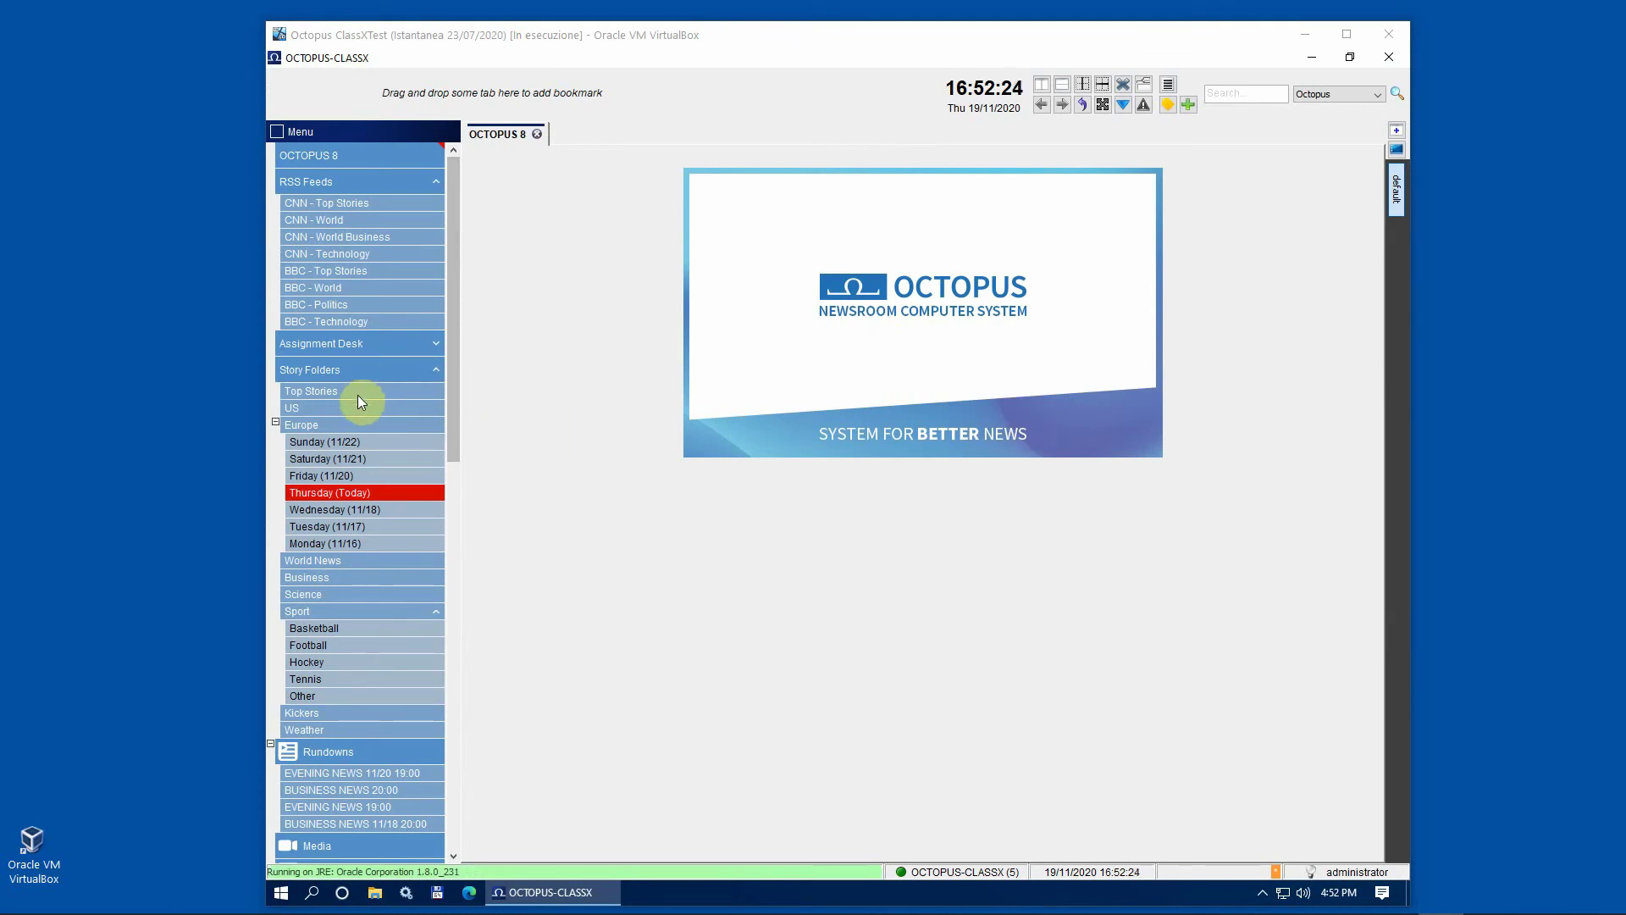
Open the list of MOS devices from the Administration section.
scroll(358, 403, "down", 4)
scroll(357, 405, "down", 8)
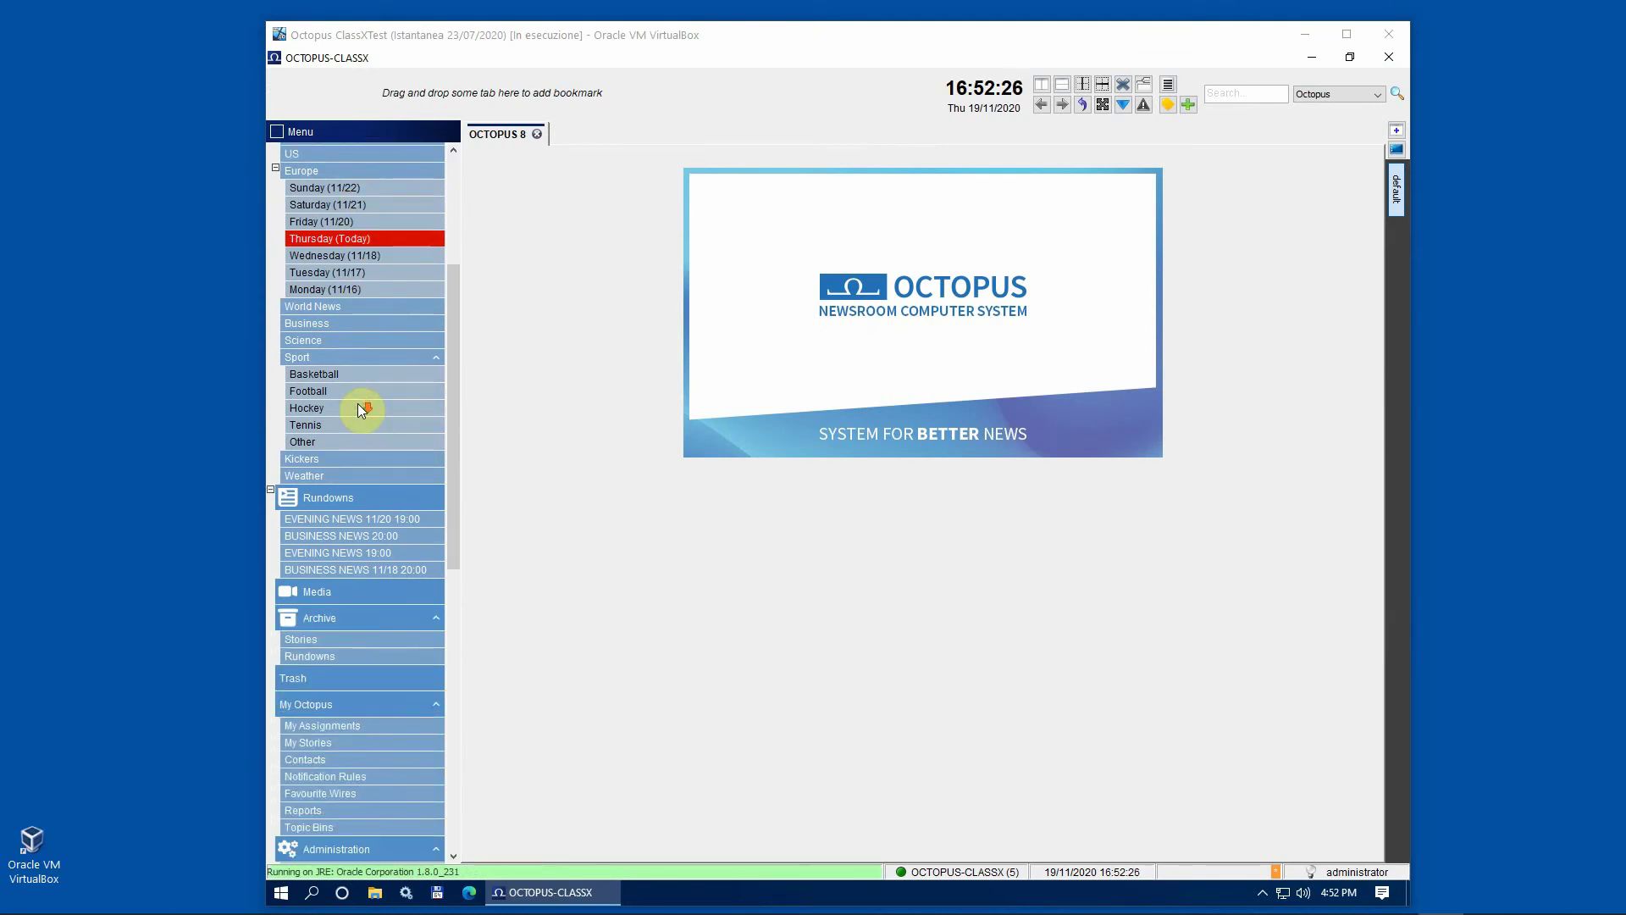
scroll(357, 405, "down", 6)
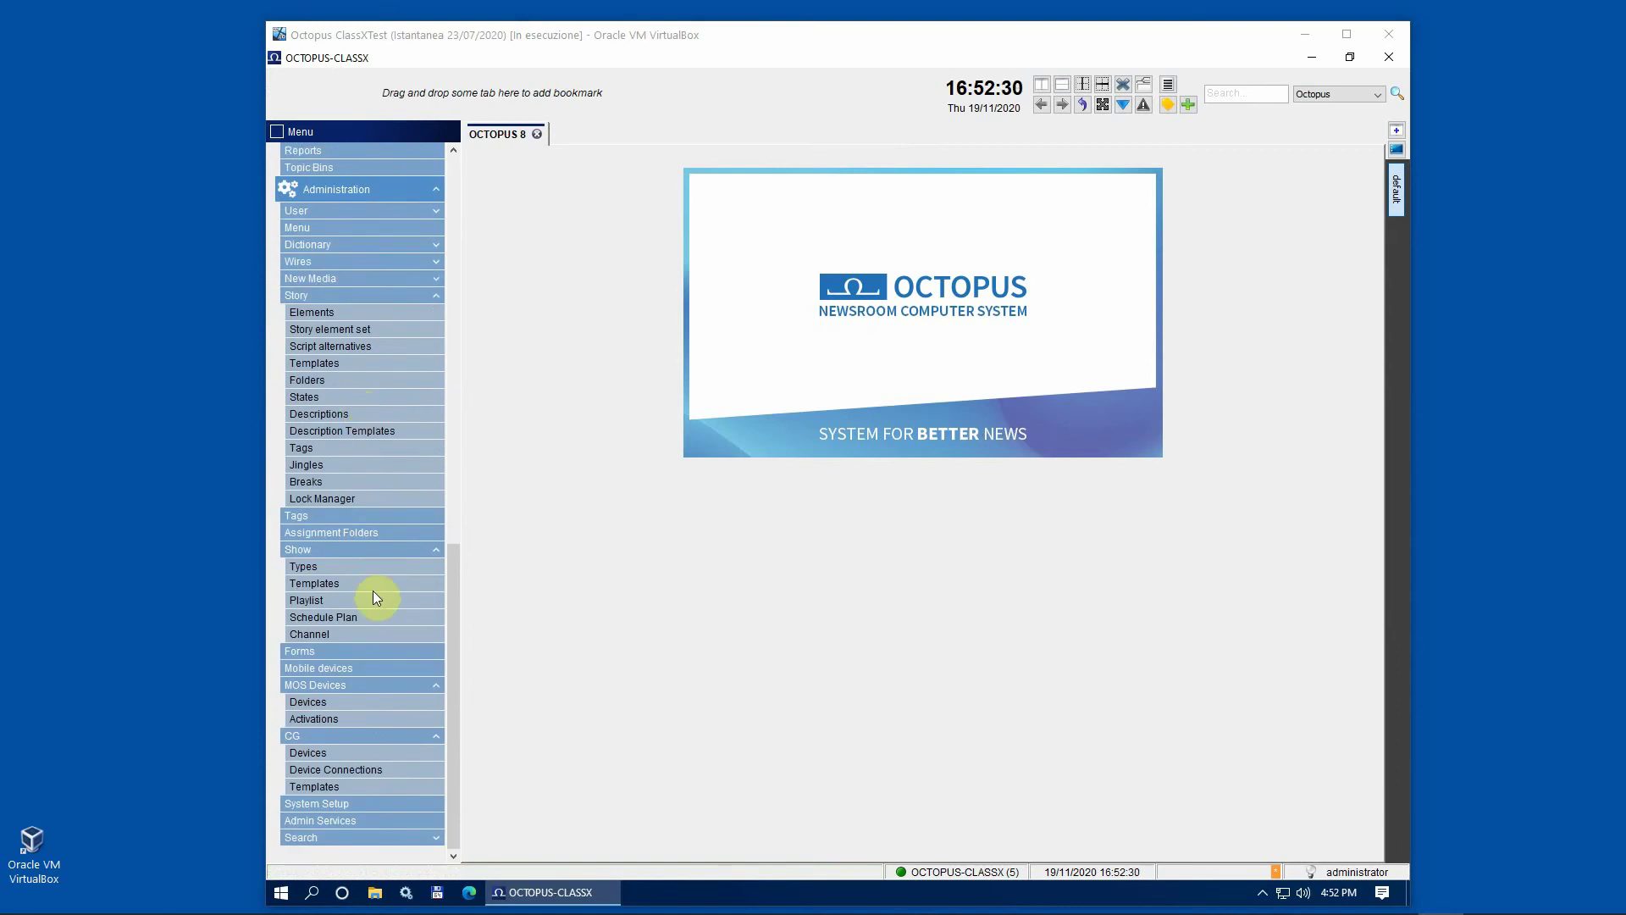
left_click(310, 701)
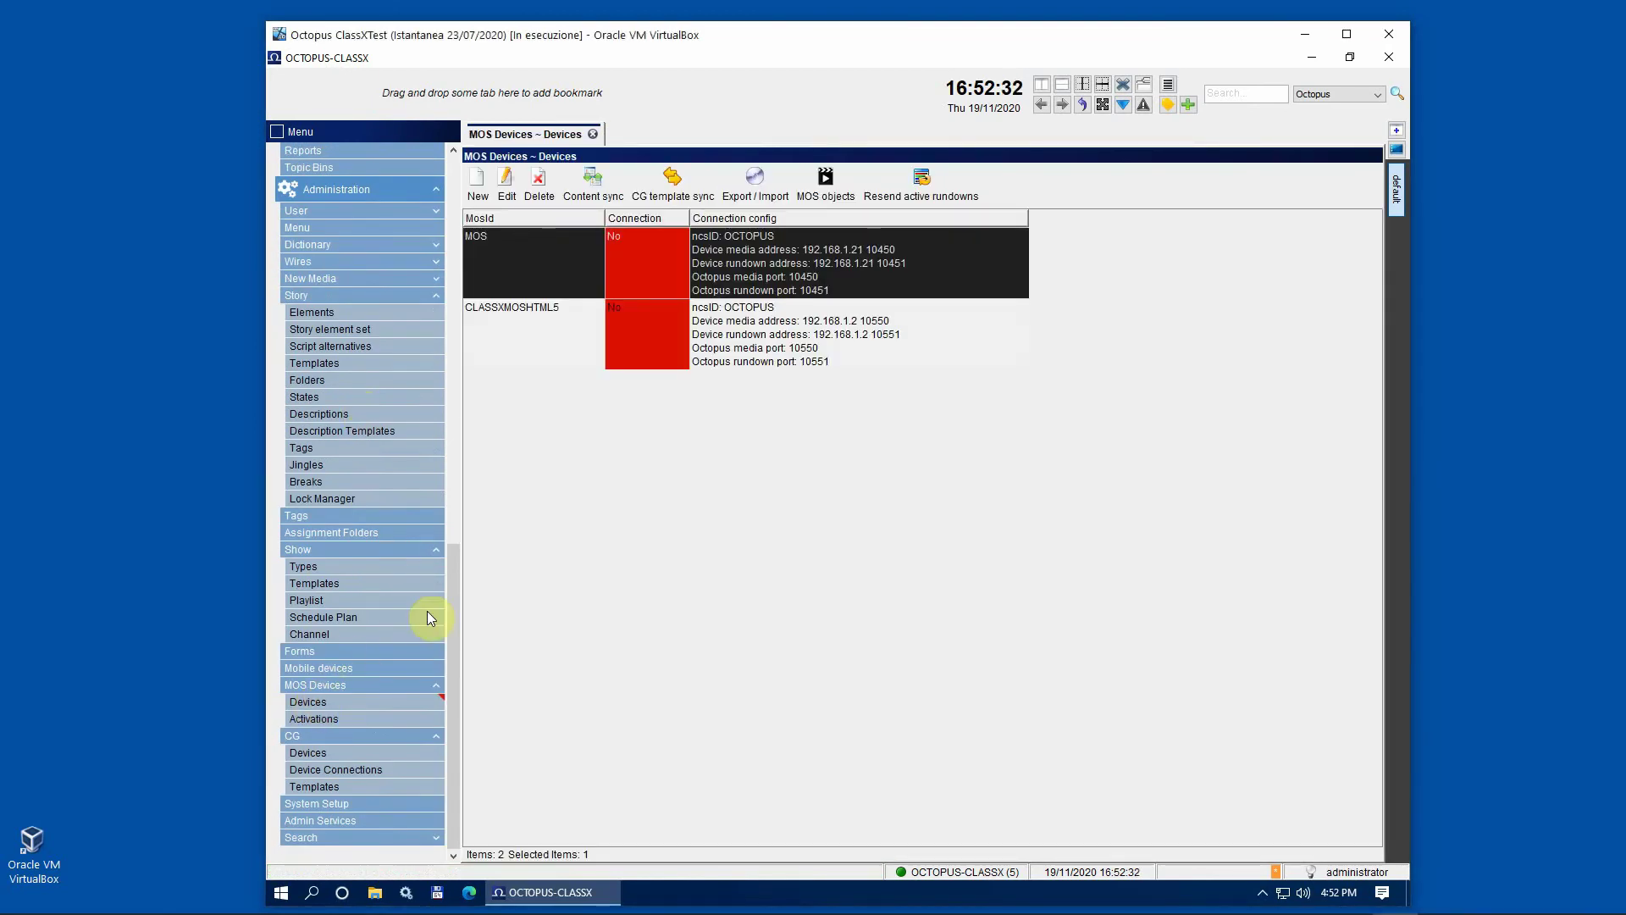
View the blank form for a new MOS device and close it without creating one.
left_click(786, 328)
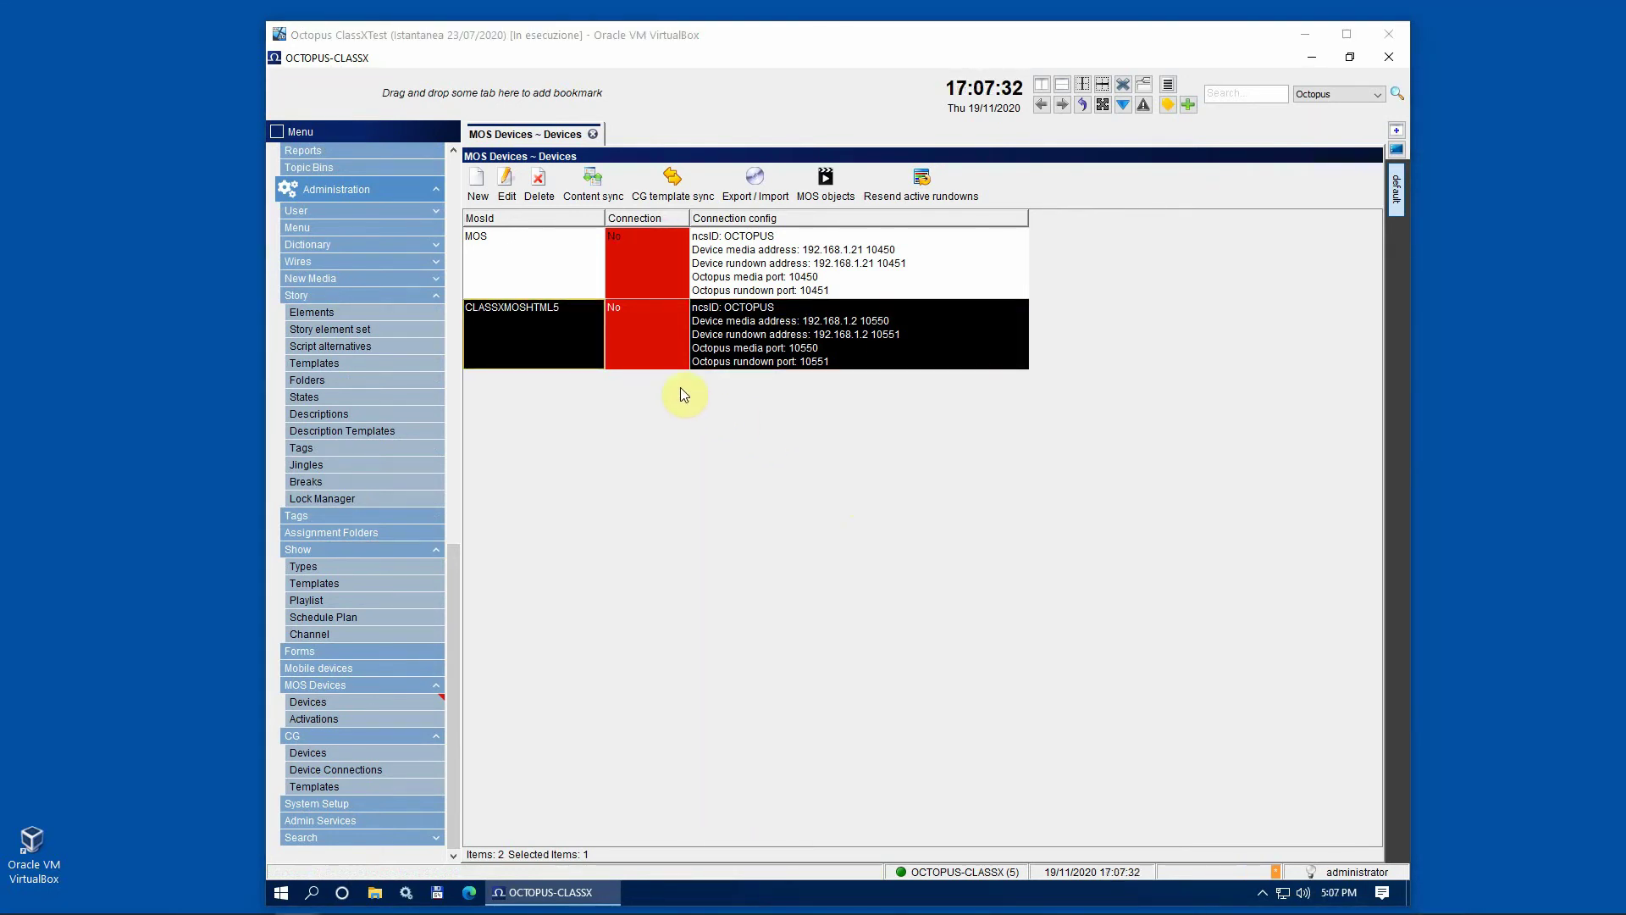
left_click(477, 187)
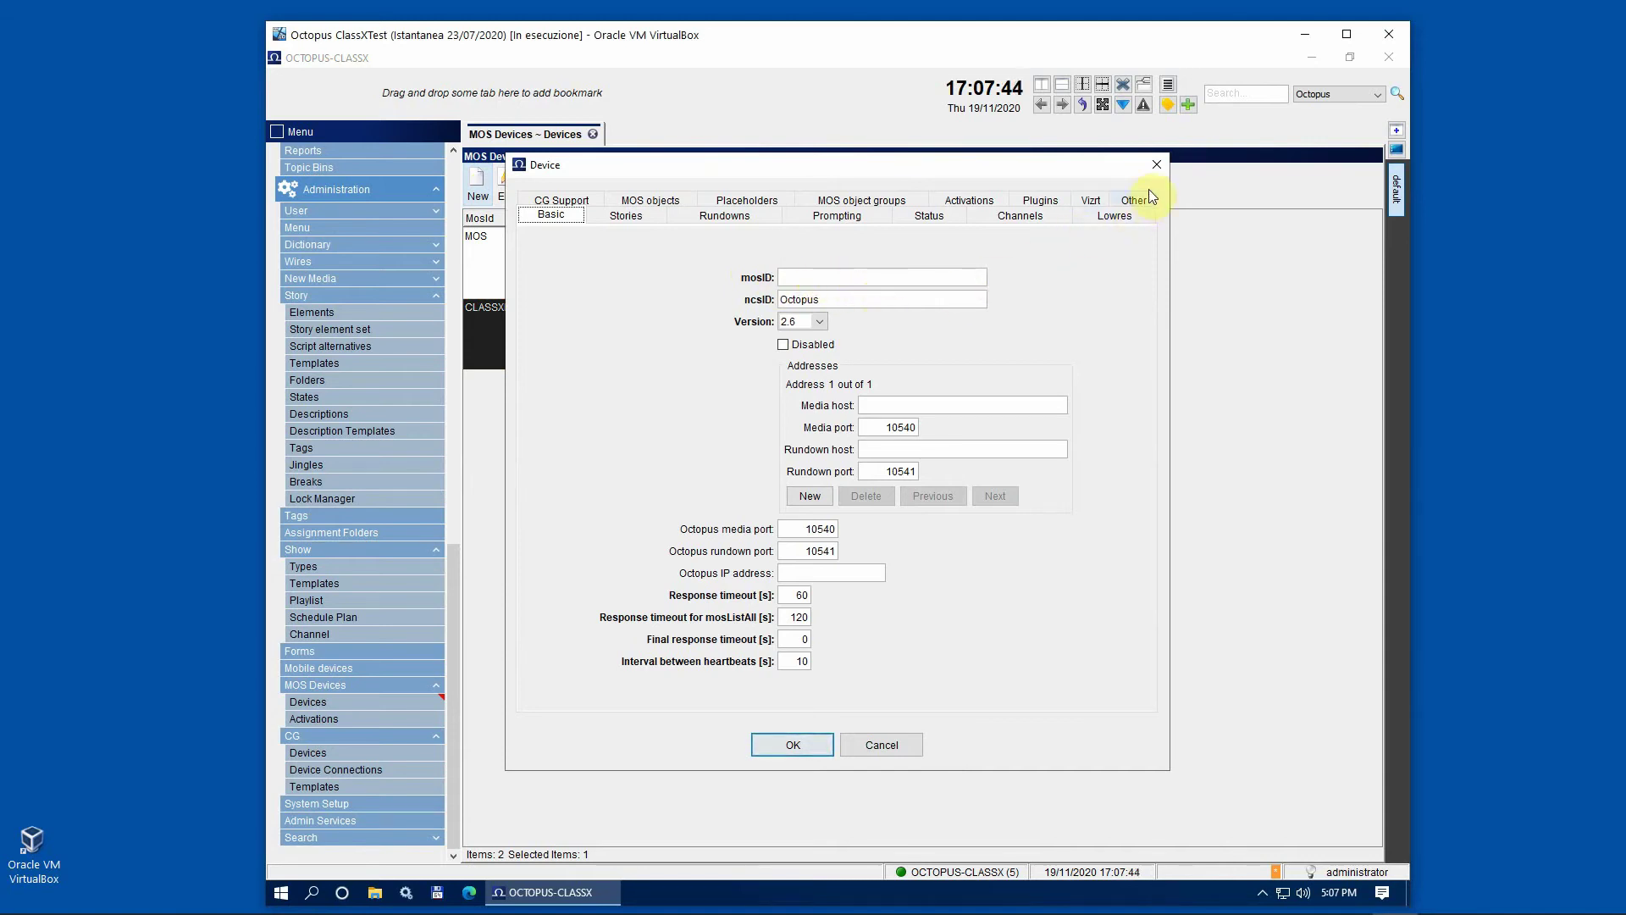
left_click(1157, 164)
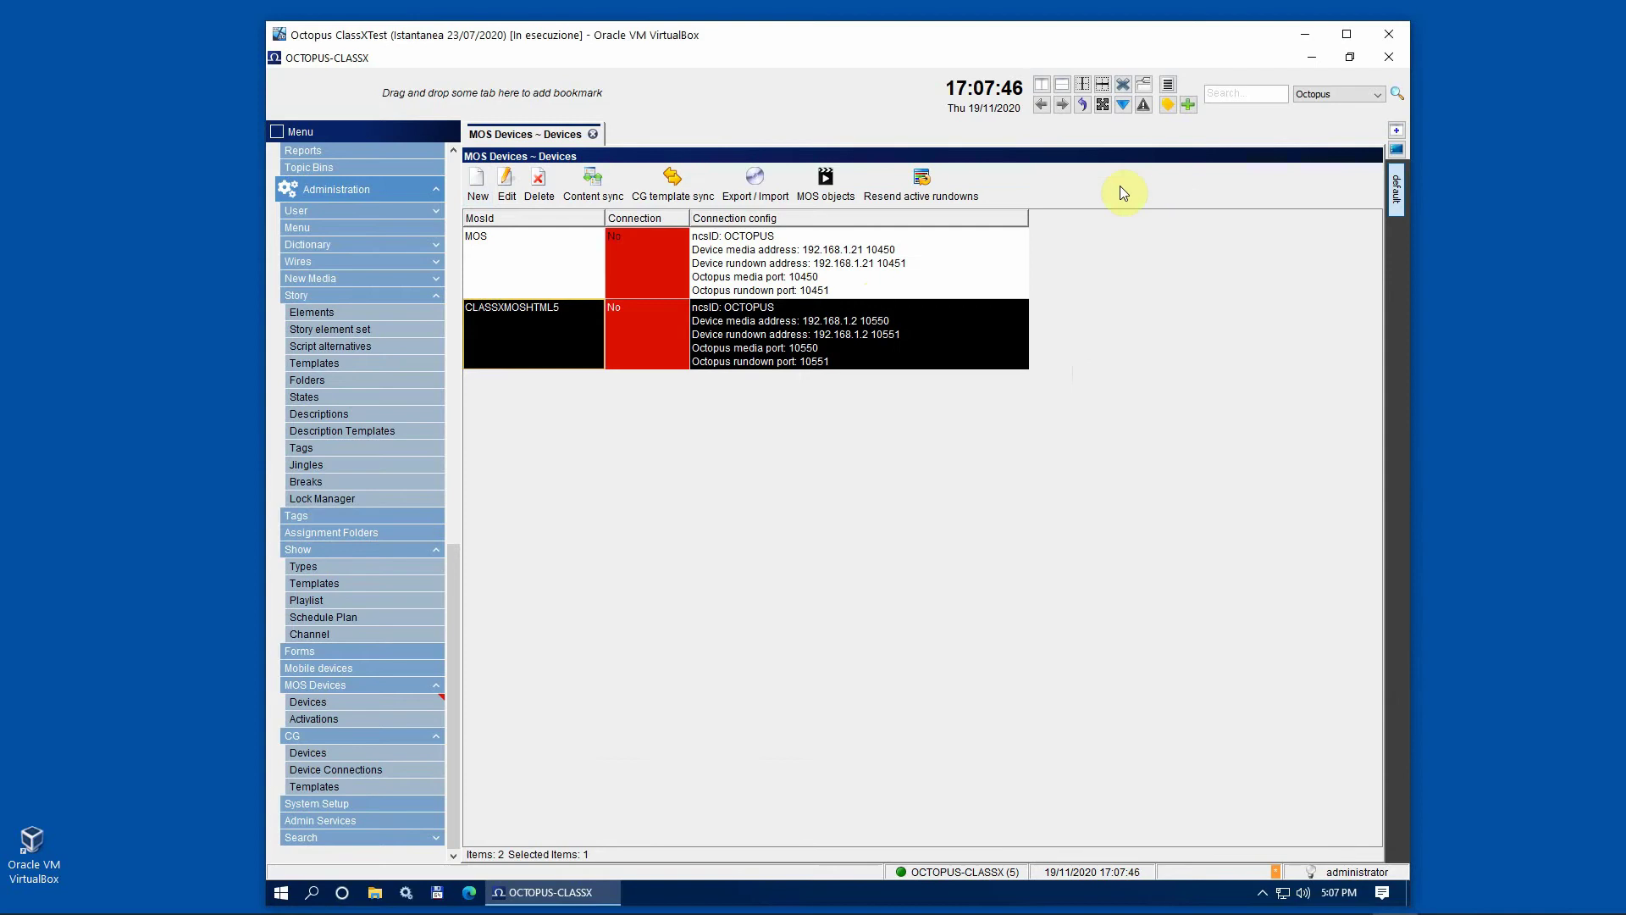
Open the settings of the CLASSXMOSHTML5 device and review its mosID and ncsID.
double_click(649, 332)
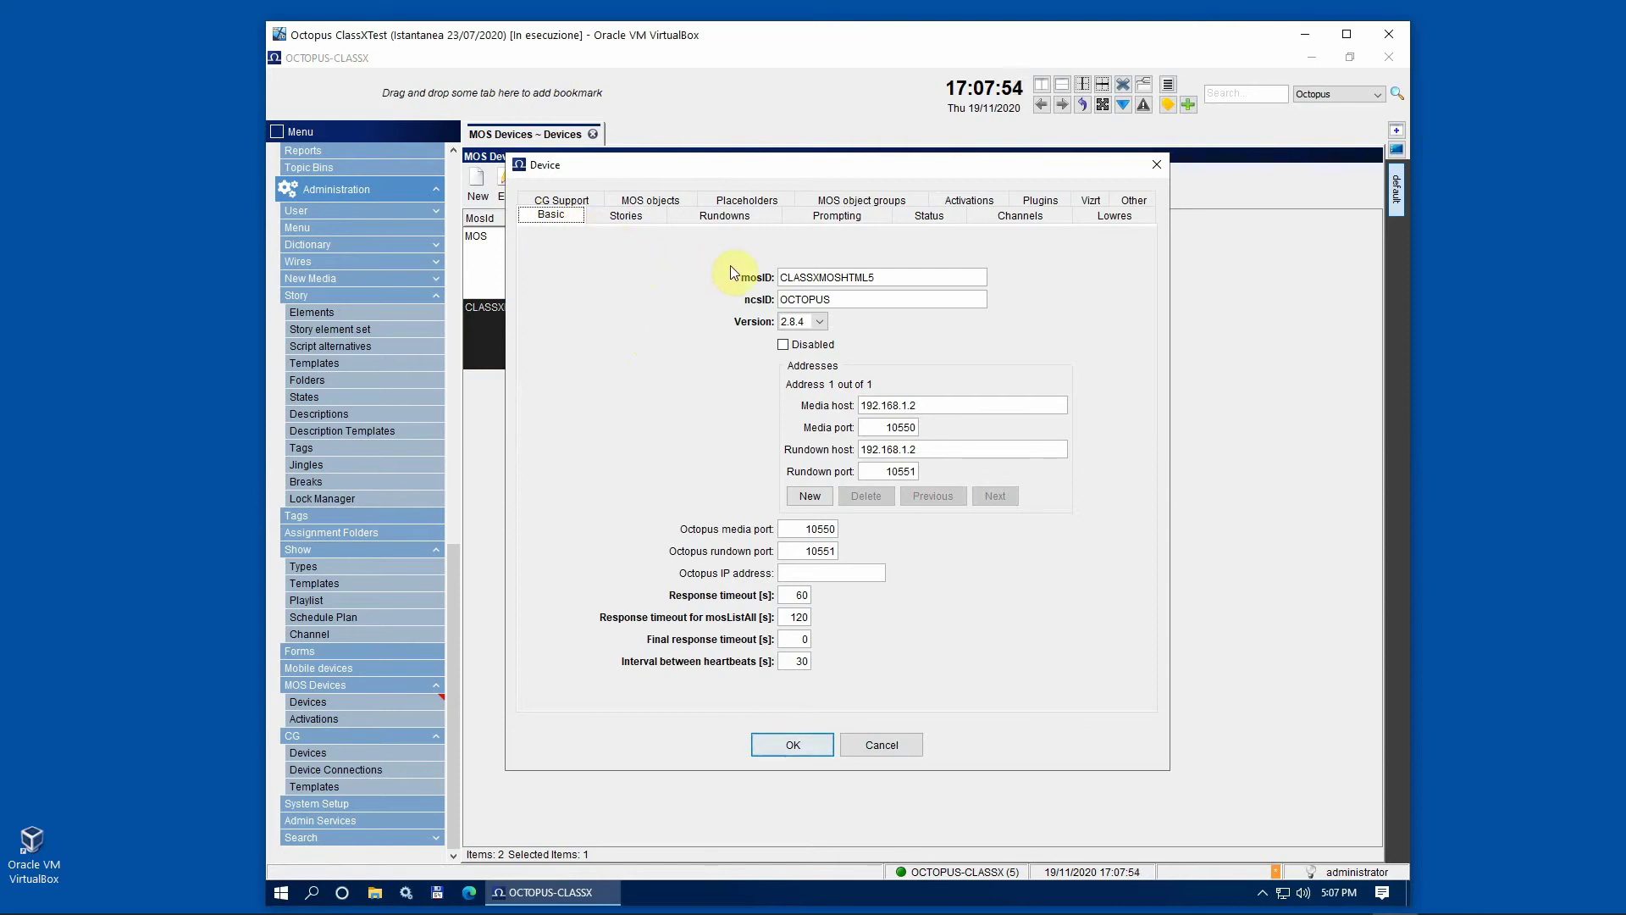
double_click(884, 277)
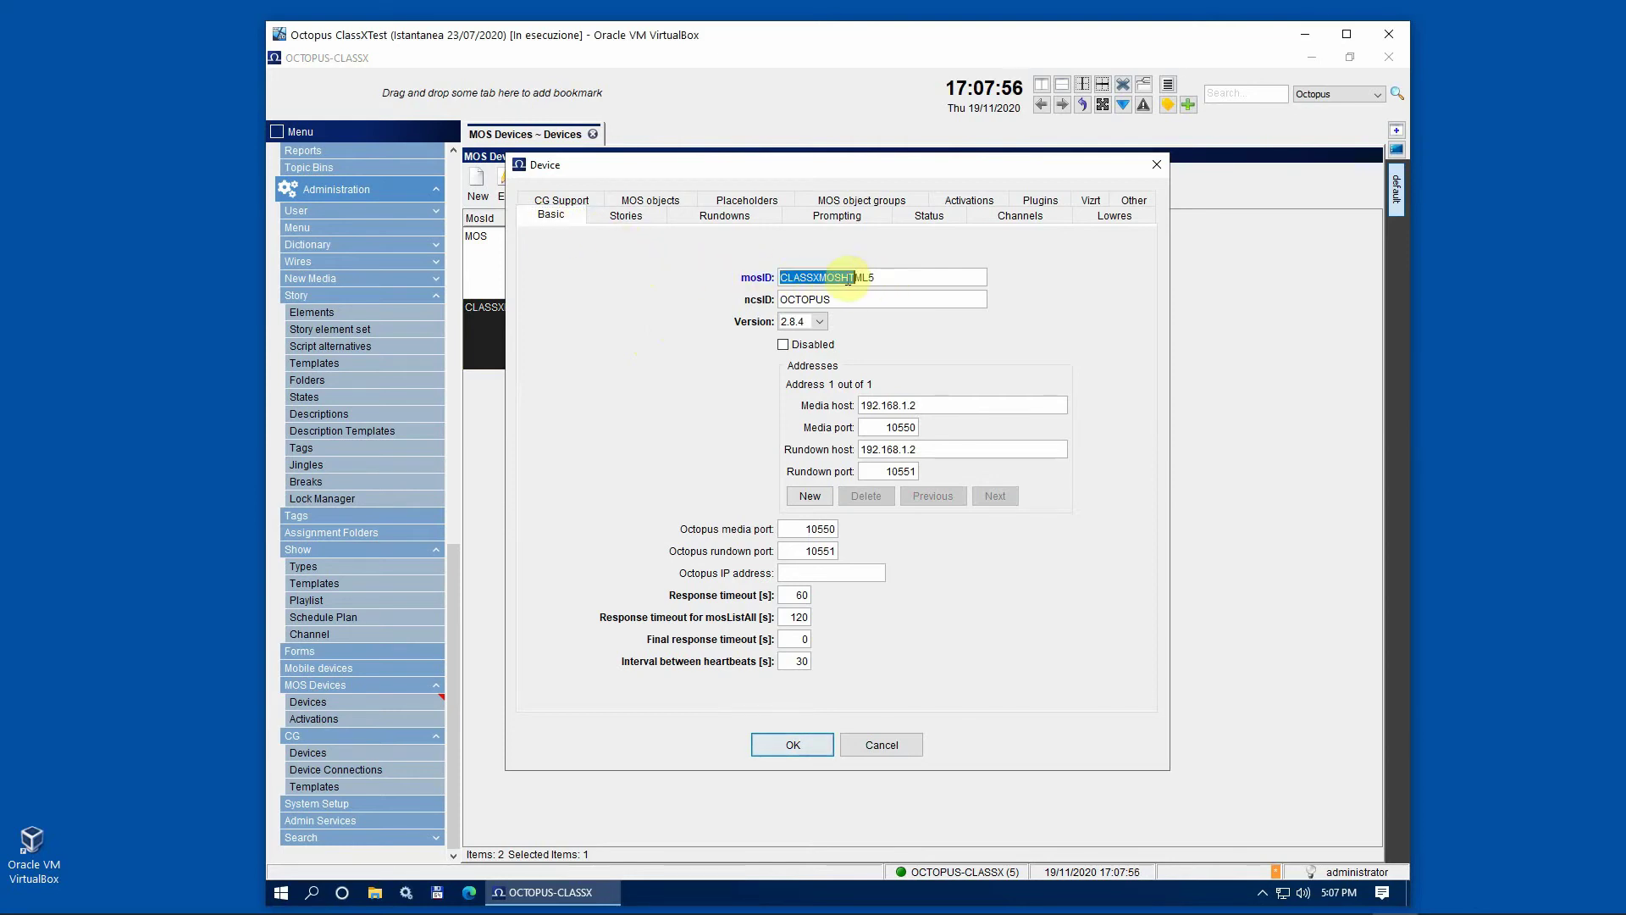
left_click(866, 279, "shift")
left_click_drag(866, 278, 892, 272)
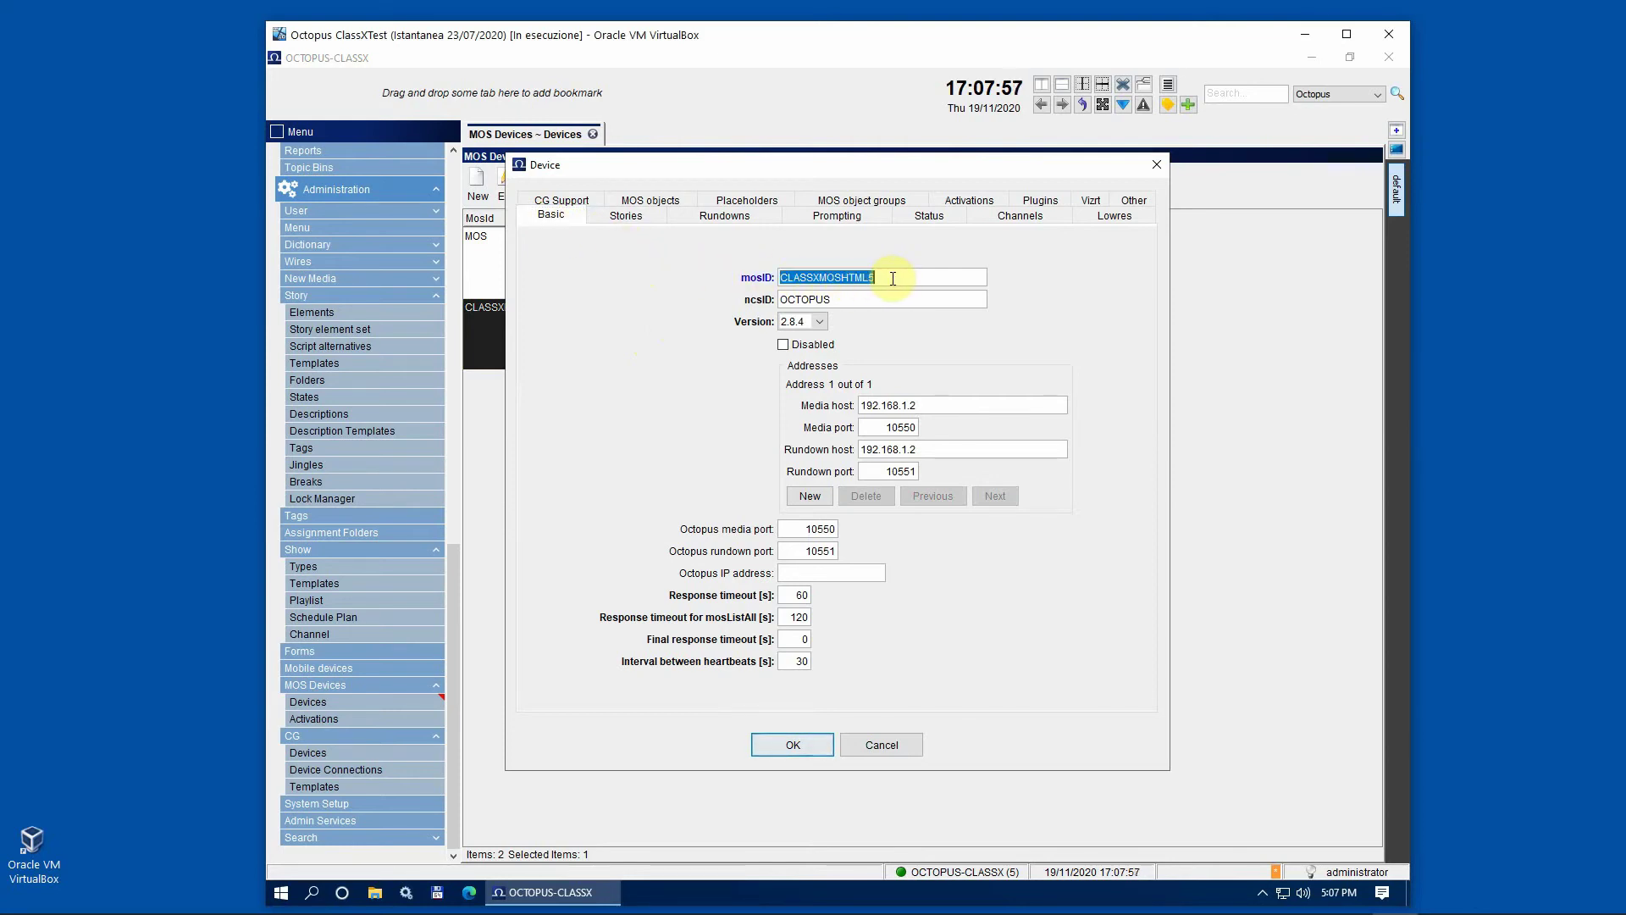
double_click(853, 296)
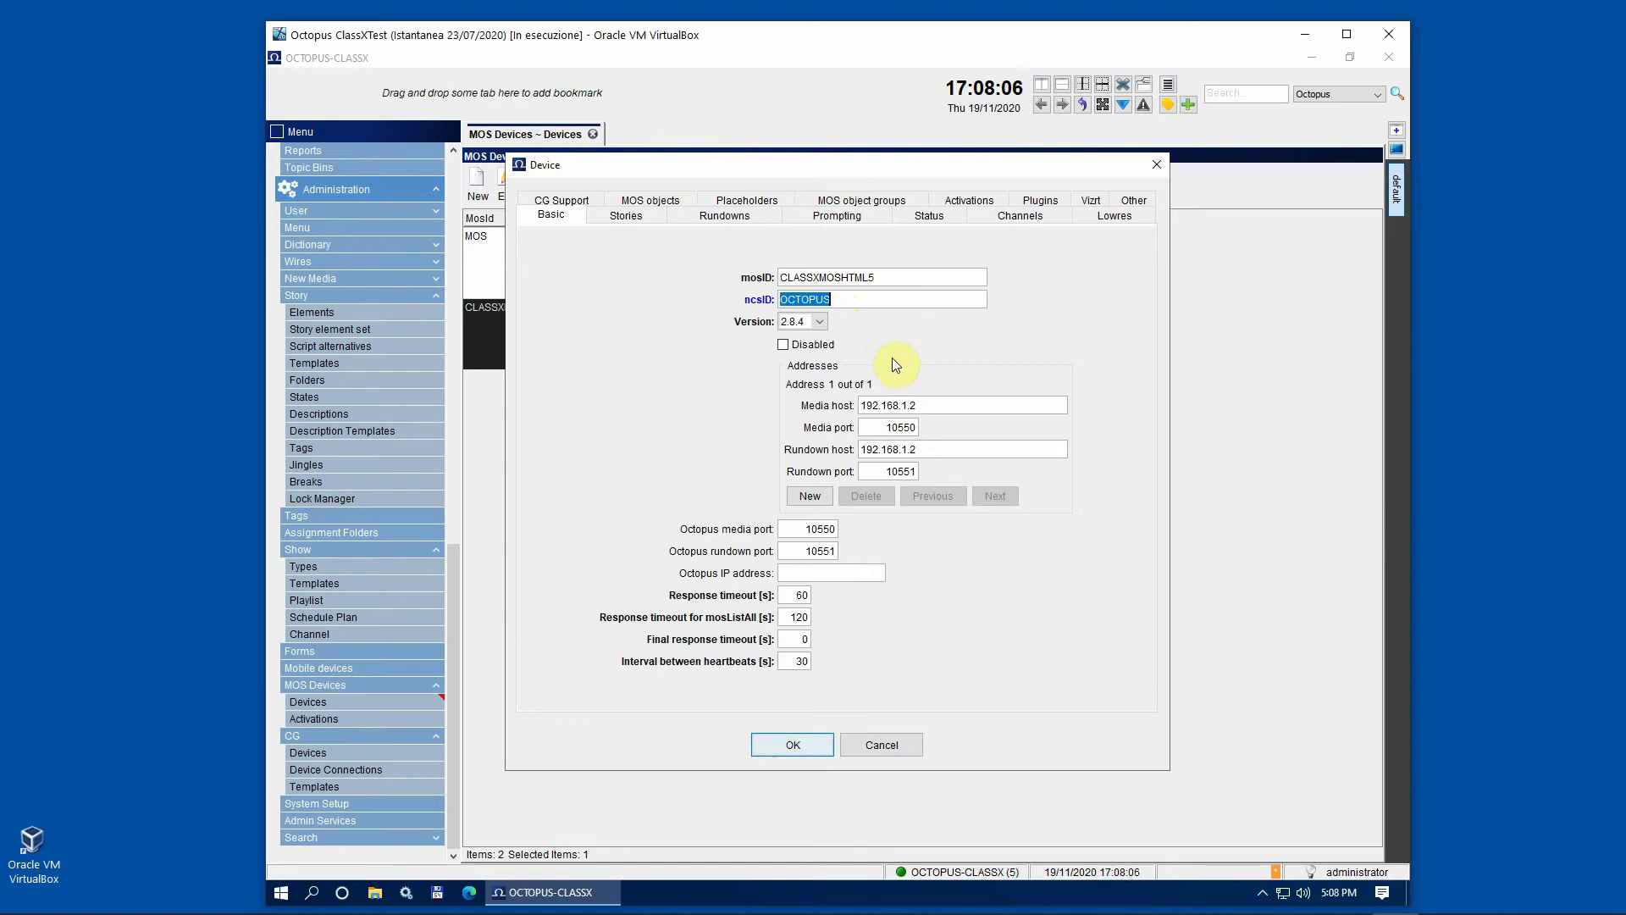
Check the device's media and rundown hosts, their ports, and the Octopus media and rundown ports.
left_click(935, 407)
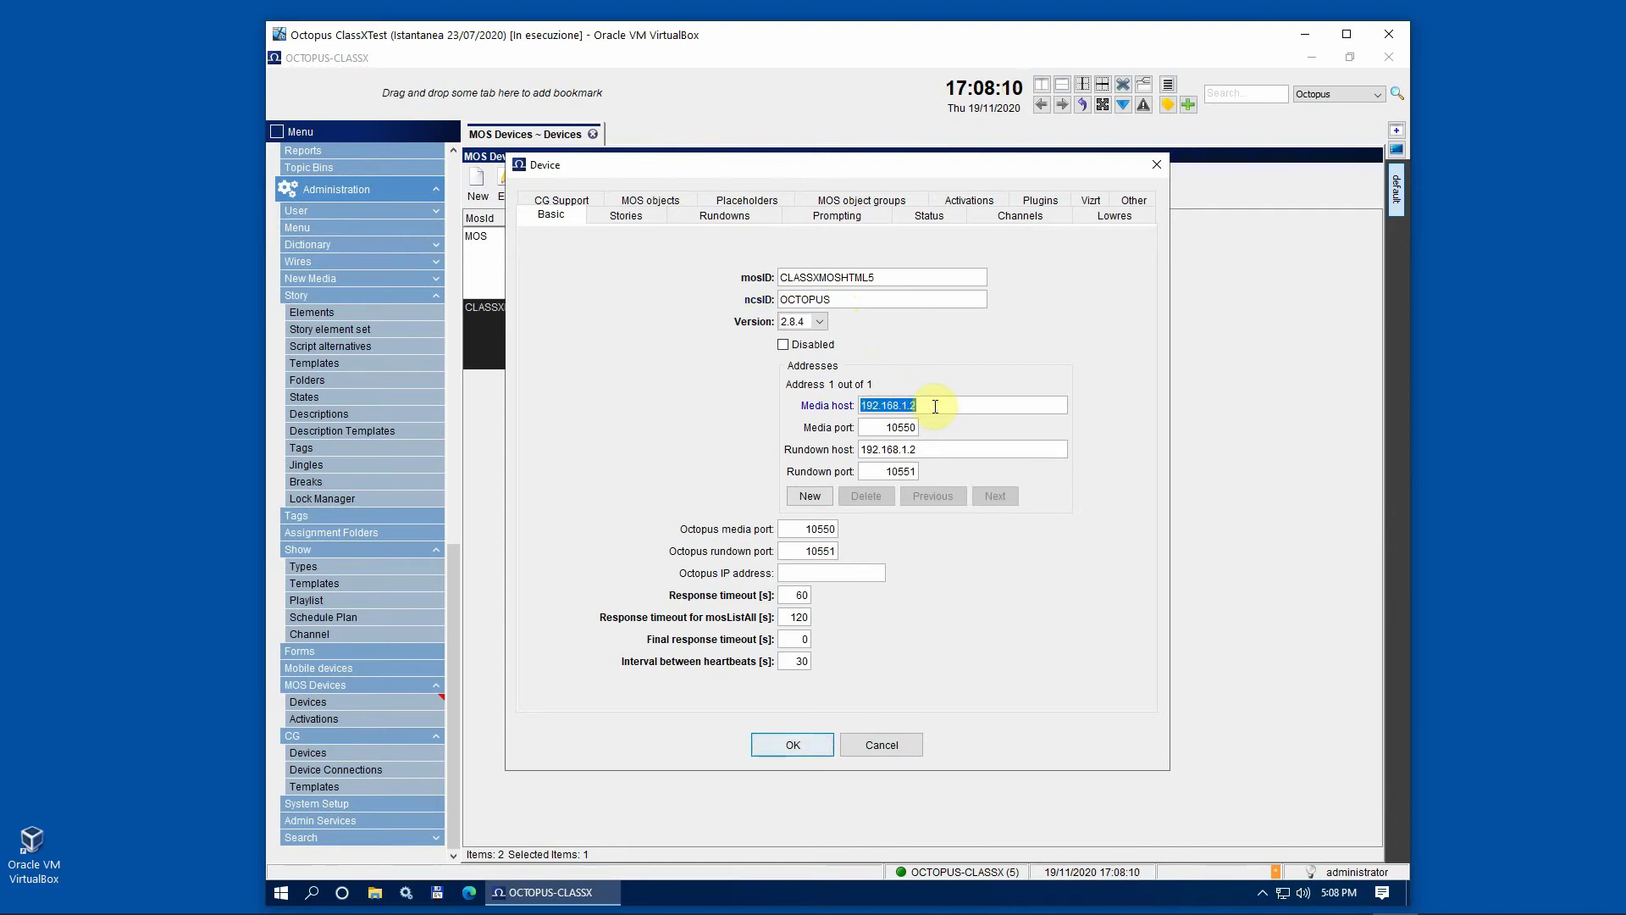
left_click(934, 452)
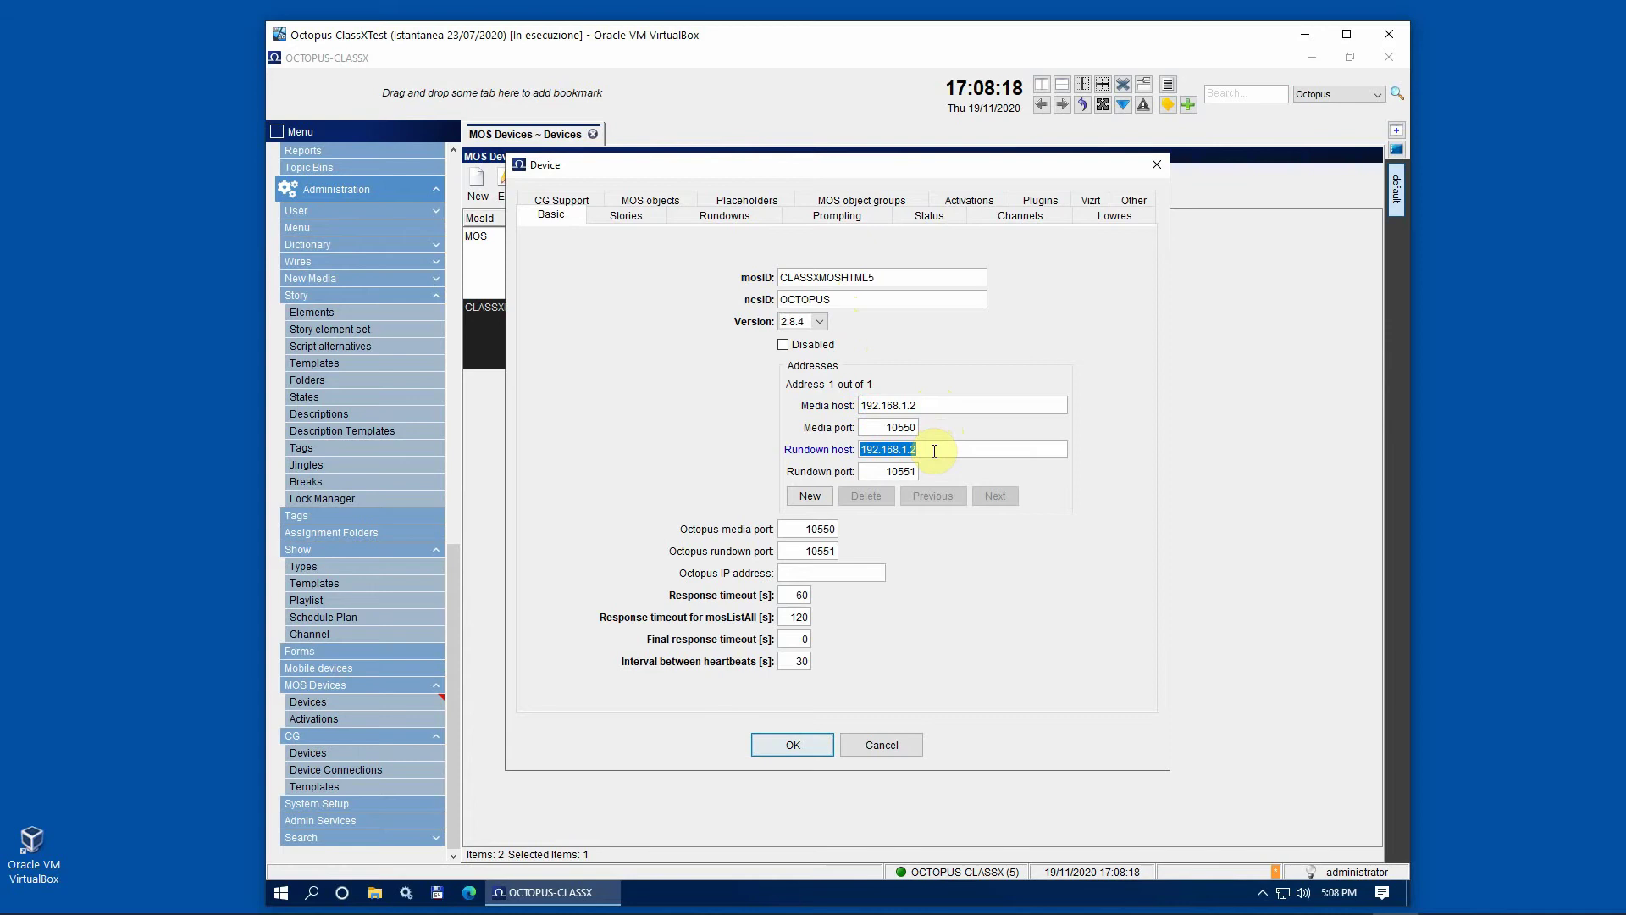
left_click(869, 424)
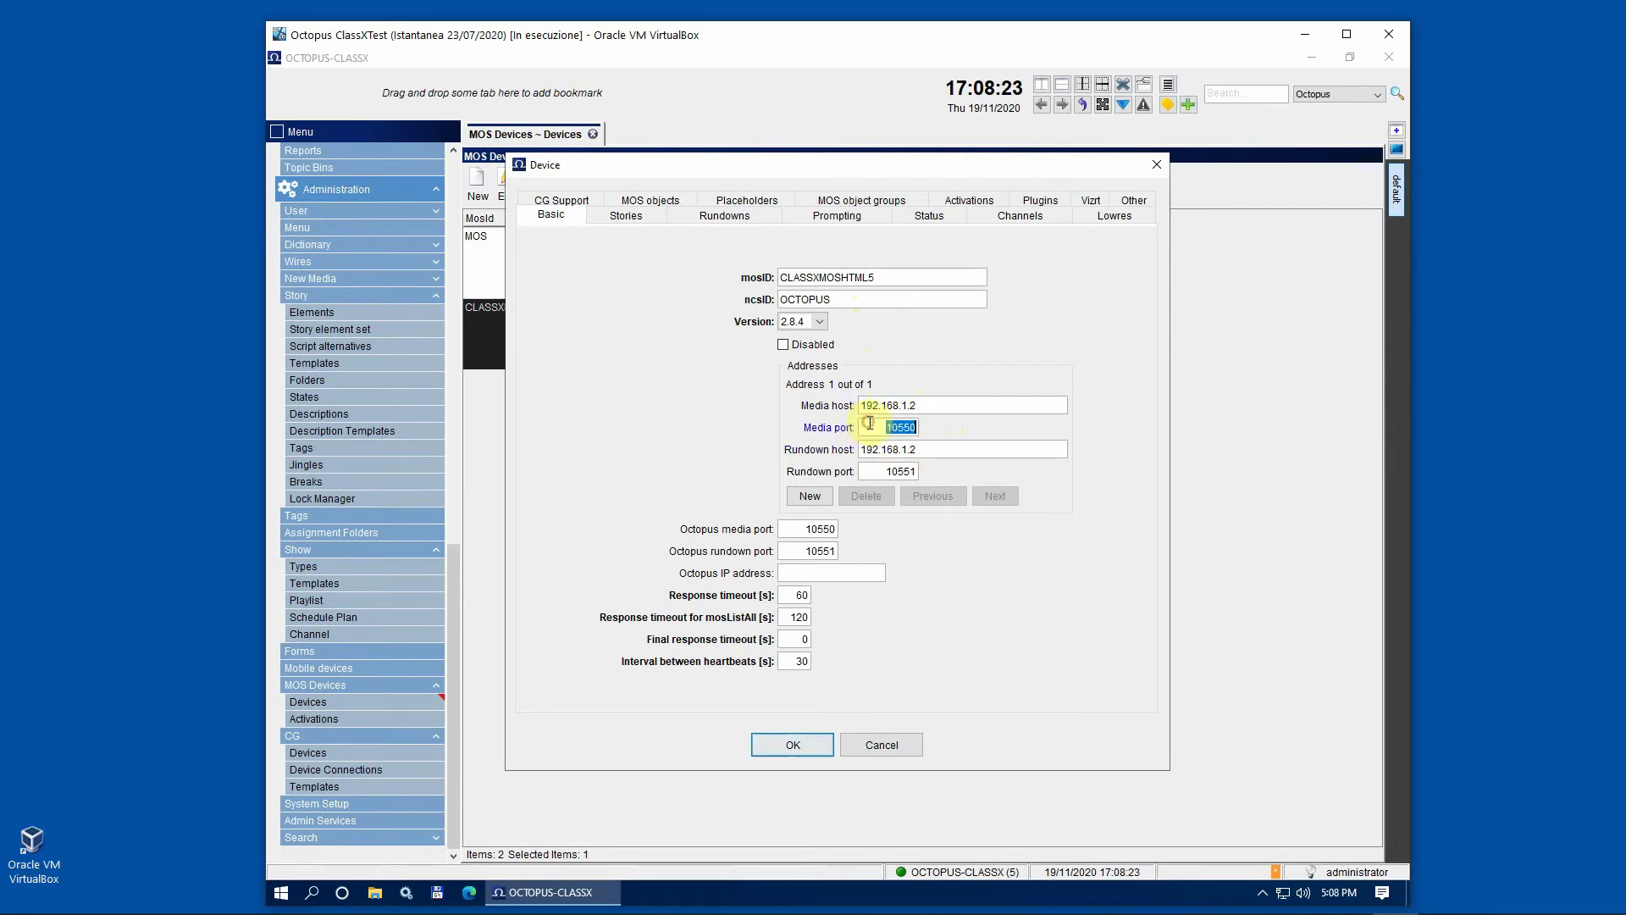
left_click(868, 471)
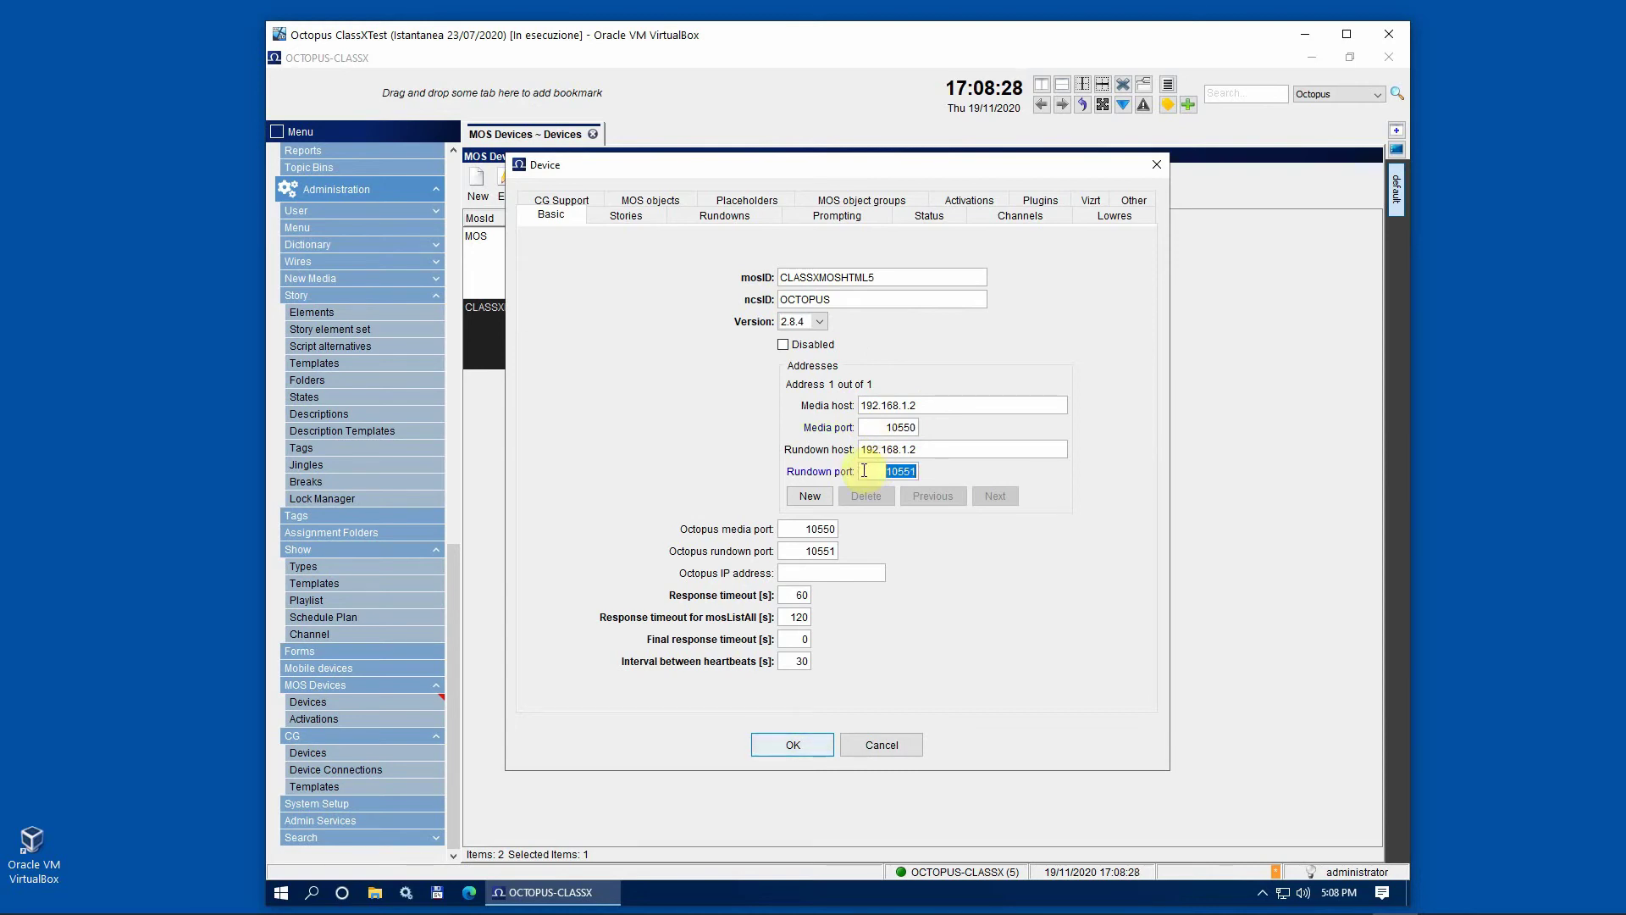
left_click(792, 529)
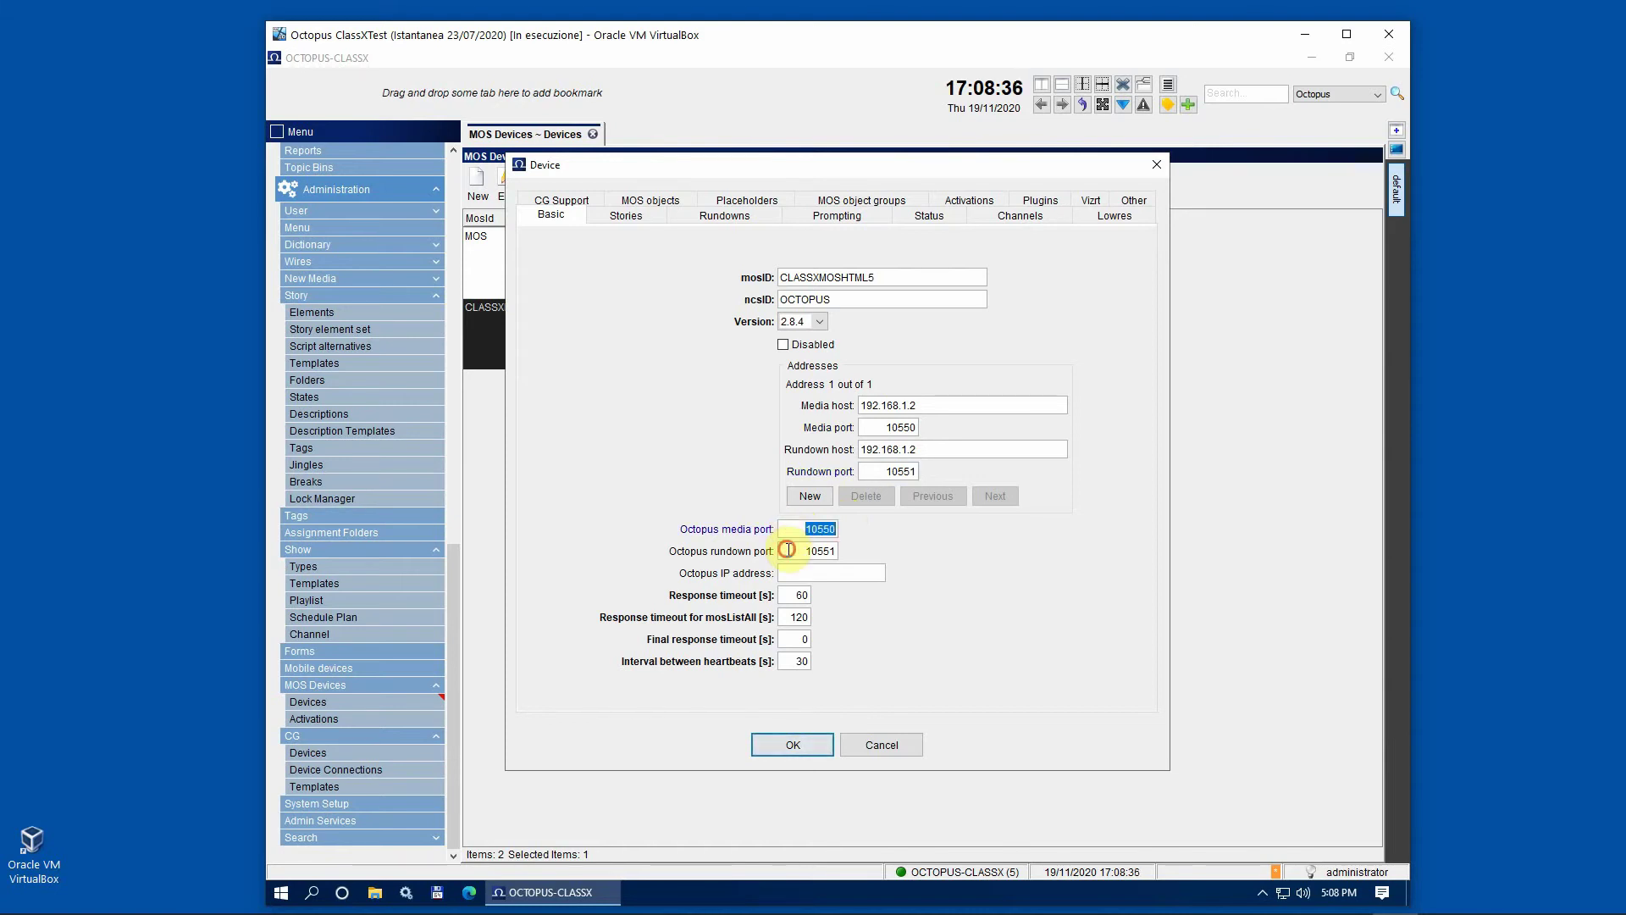
left_click(788, 549)
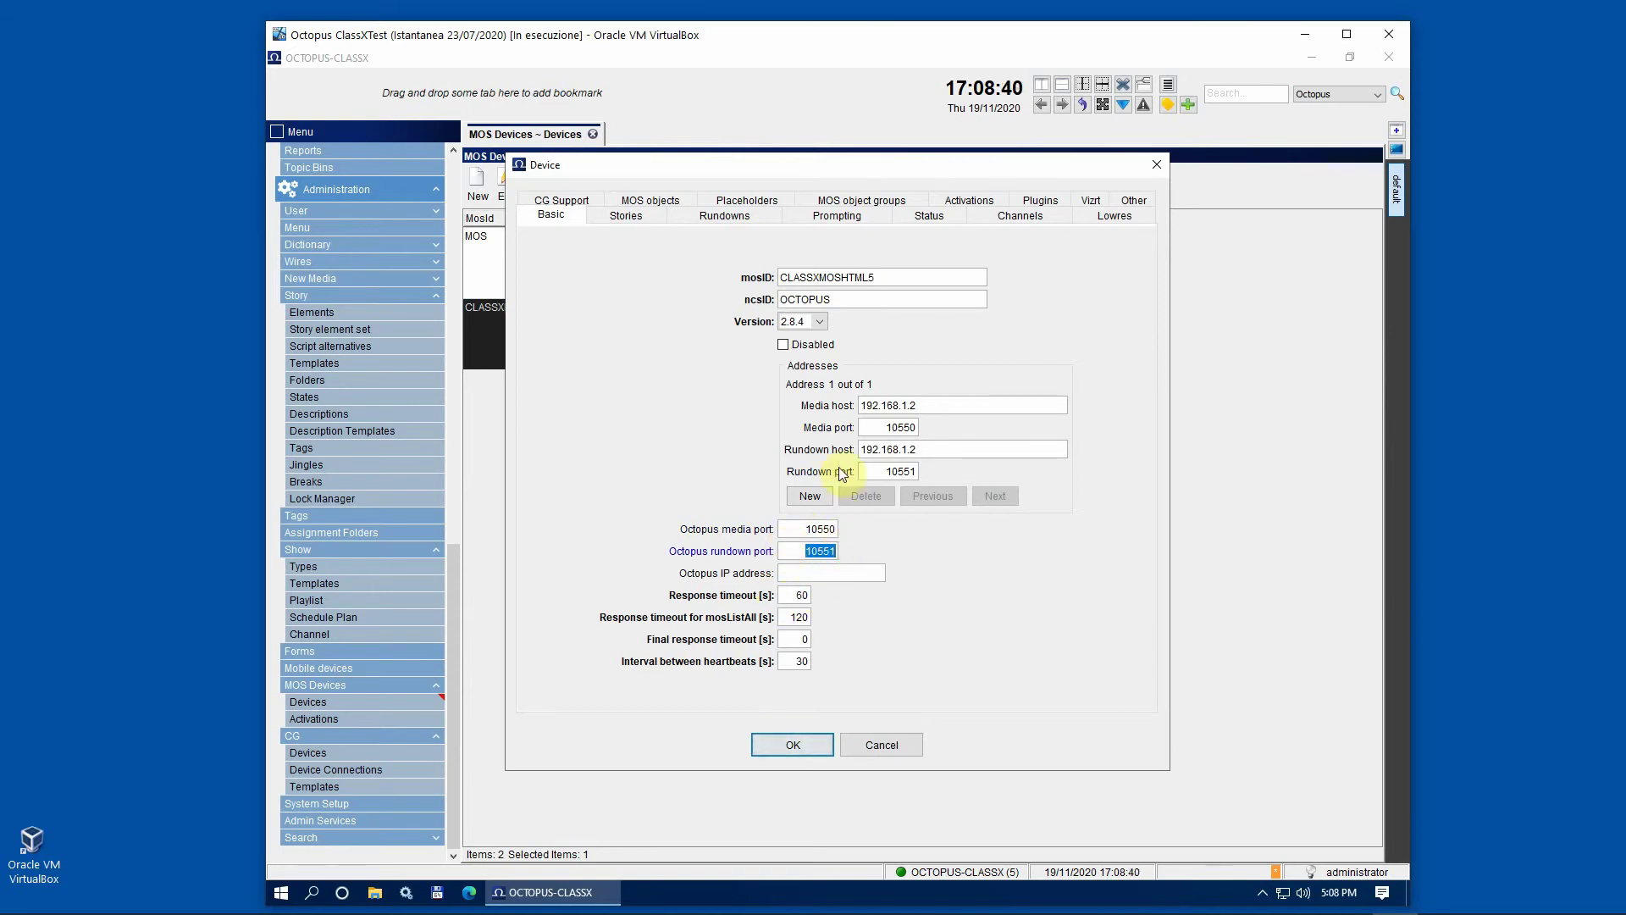
Review the device's Stories options, in particular the Send empty stories setting.
left_click(630, 217)
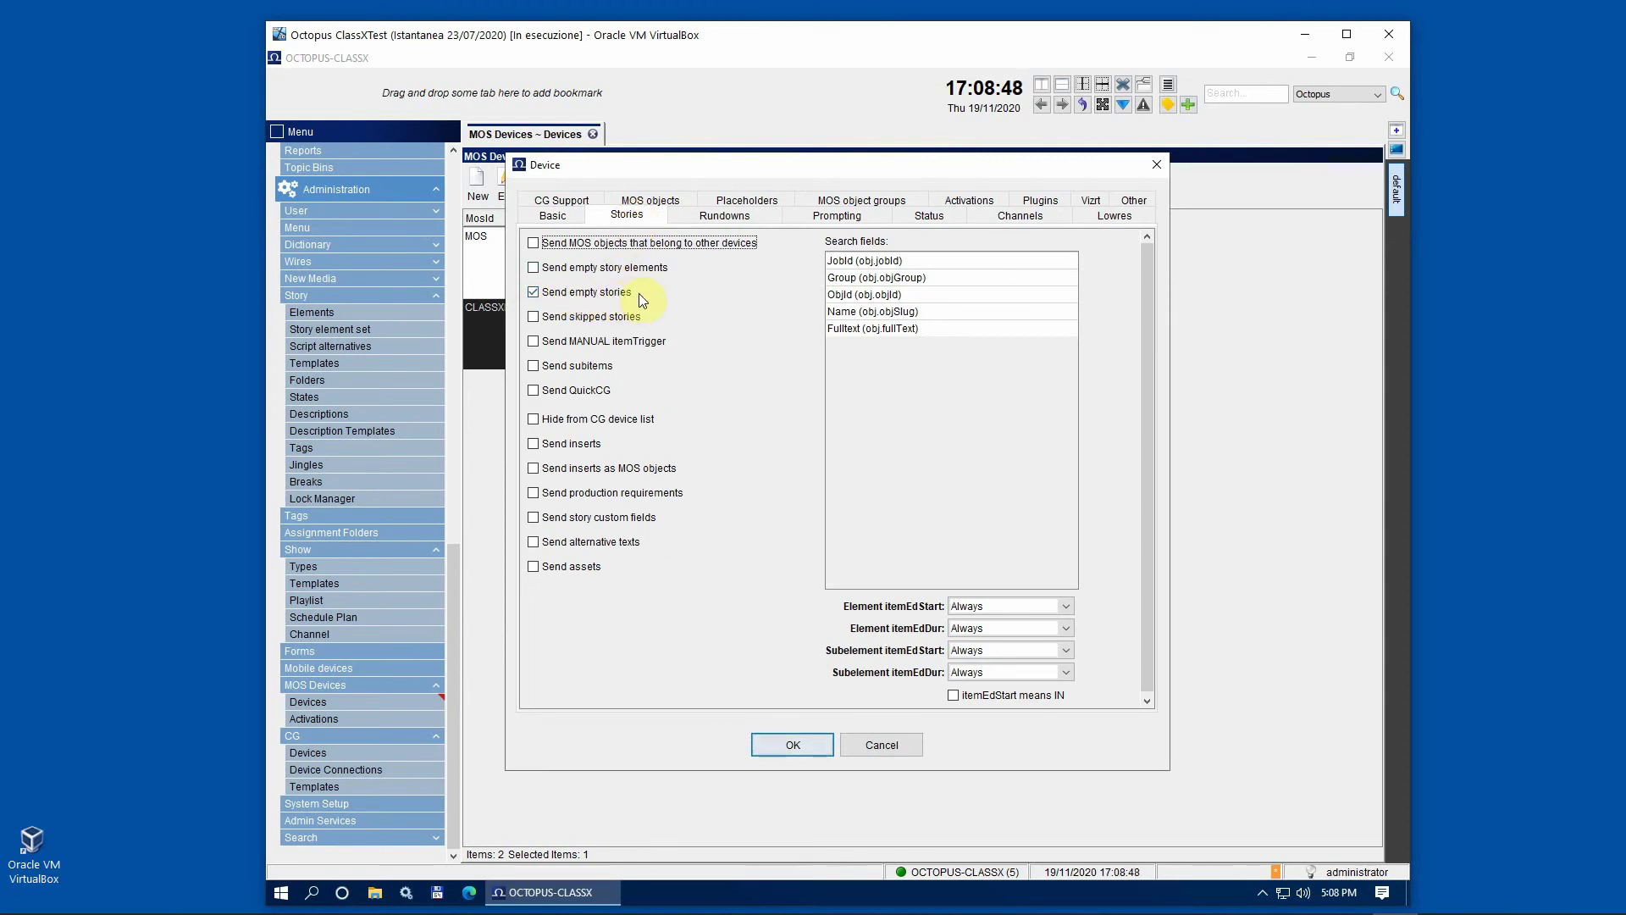
left_click(561, 298)
left_click(593, 300)
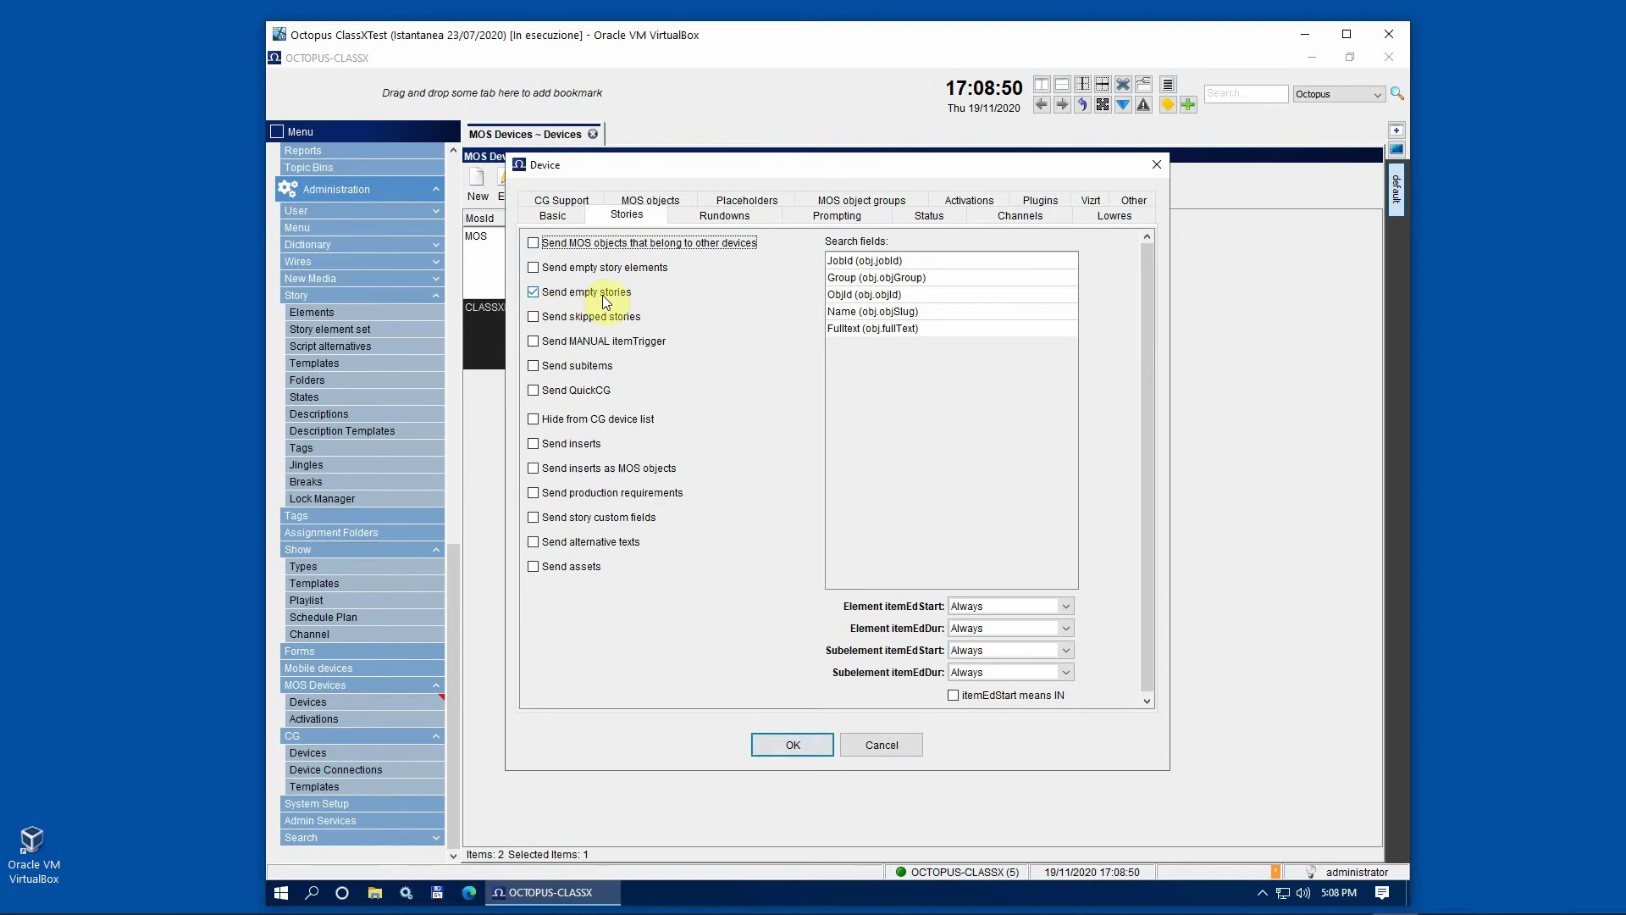
left_click(636, 219)
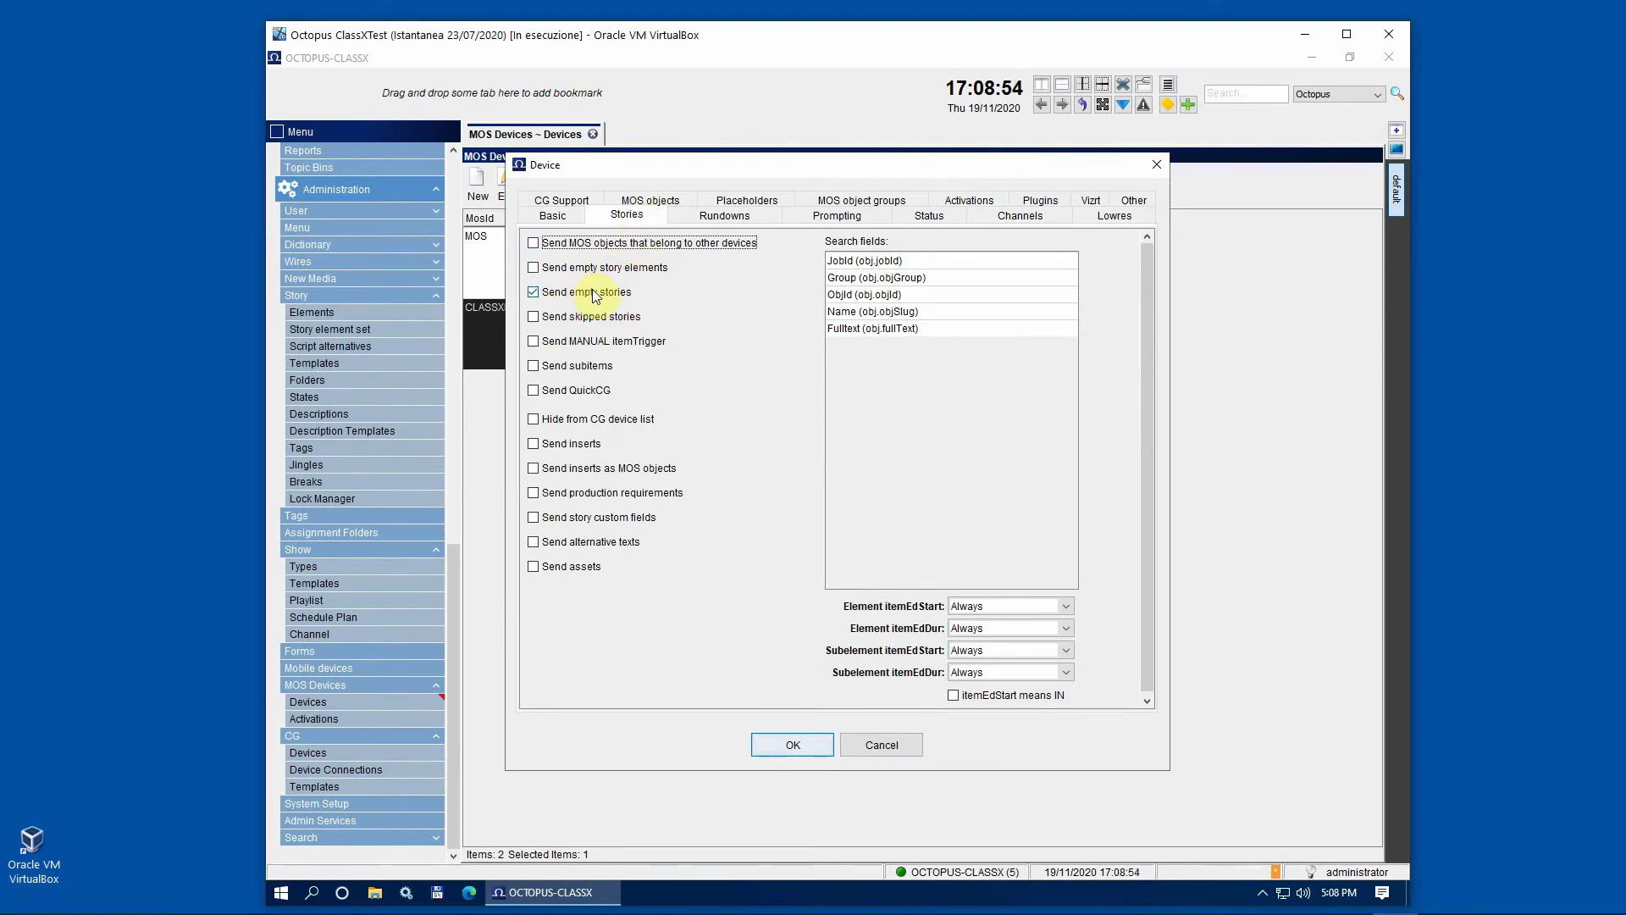
Review the device's Rundowns, Prompting, Status, Channels and Lowres settings.
left_click(716, 219)
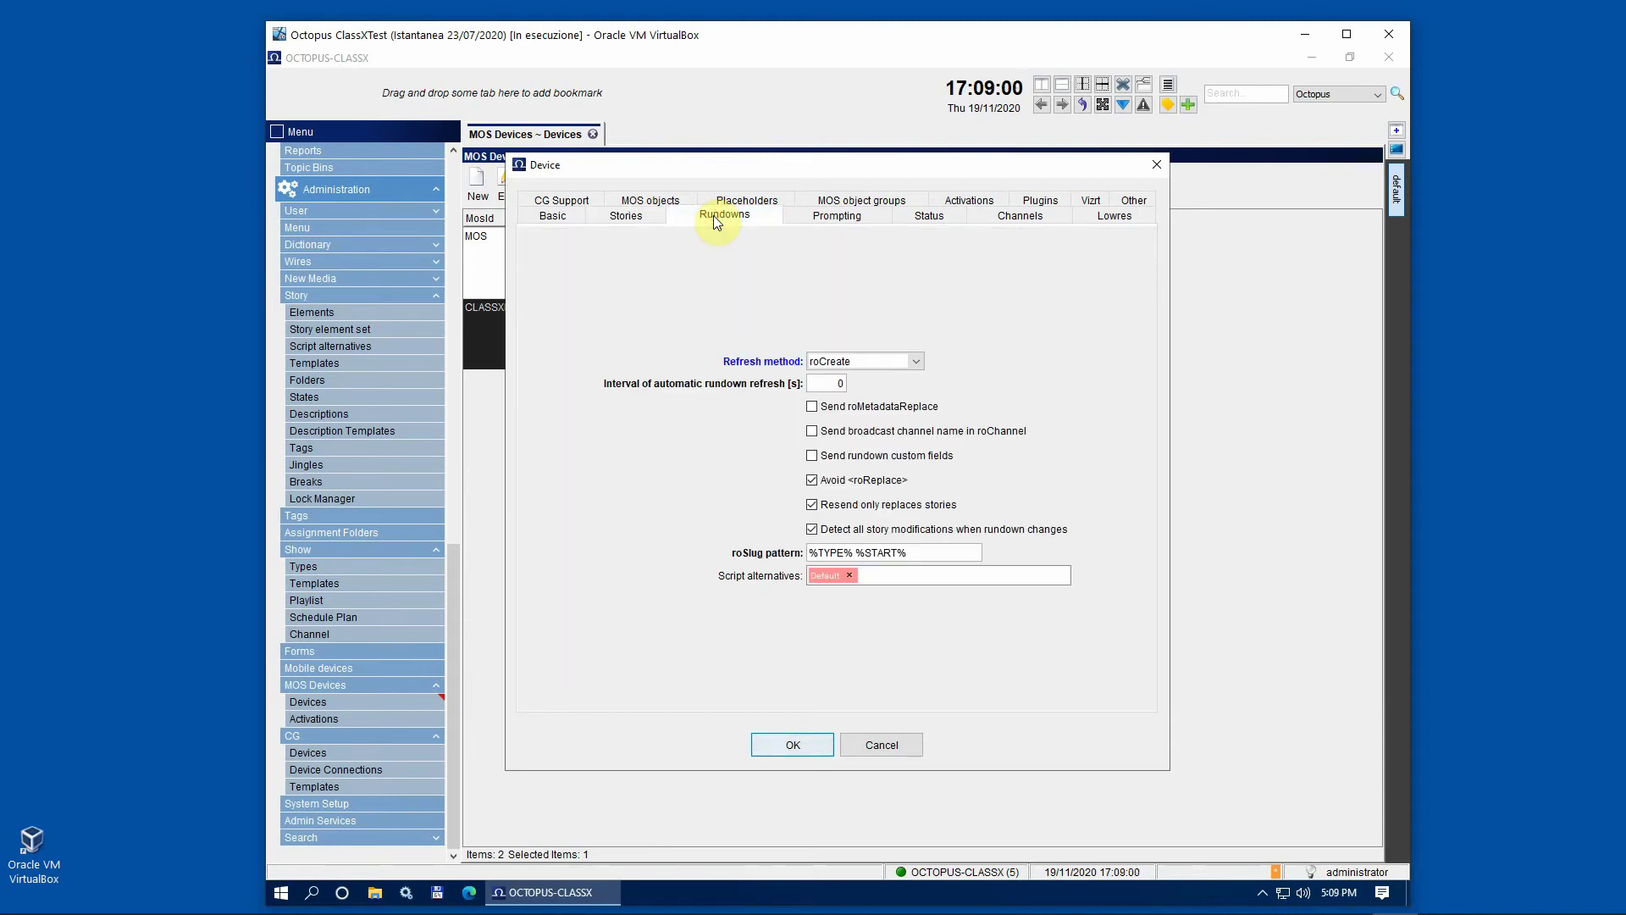
left_click(845, 224)
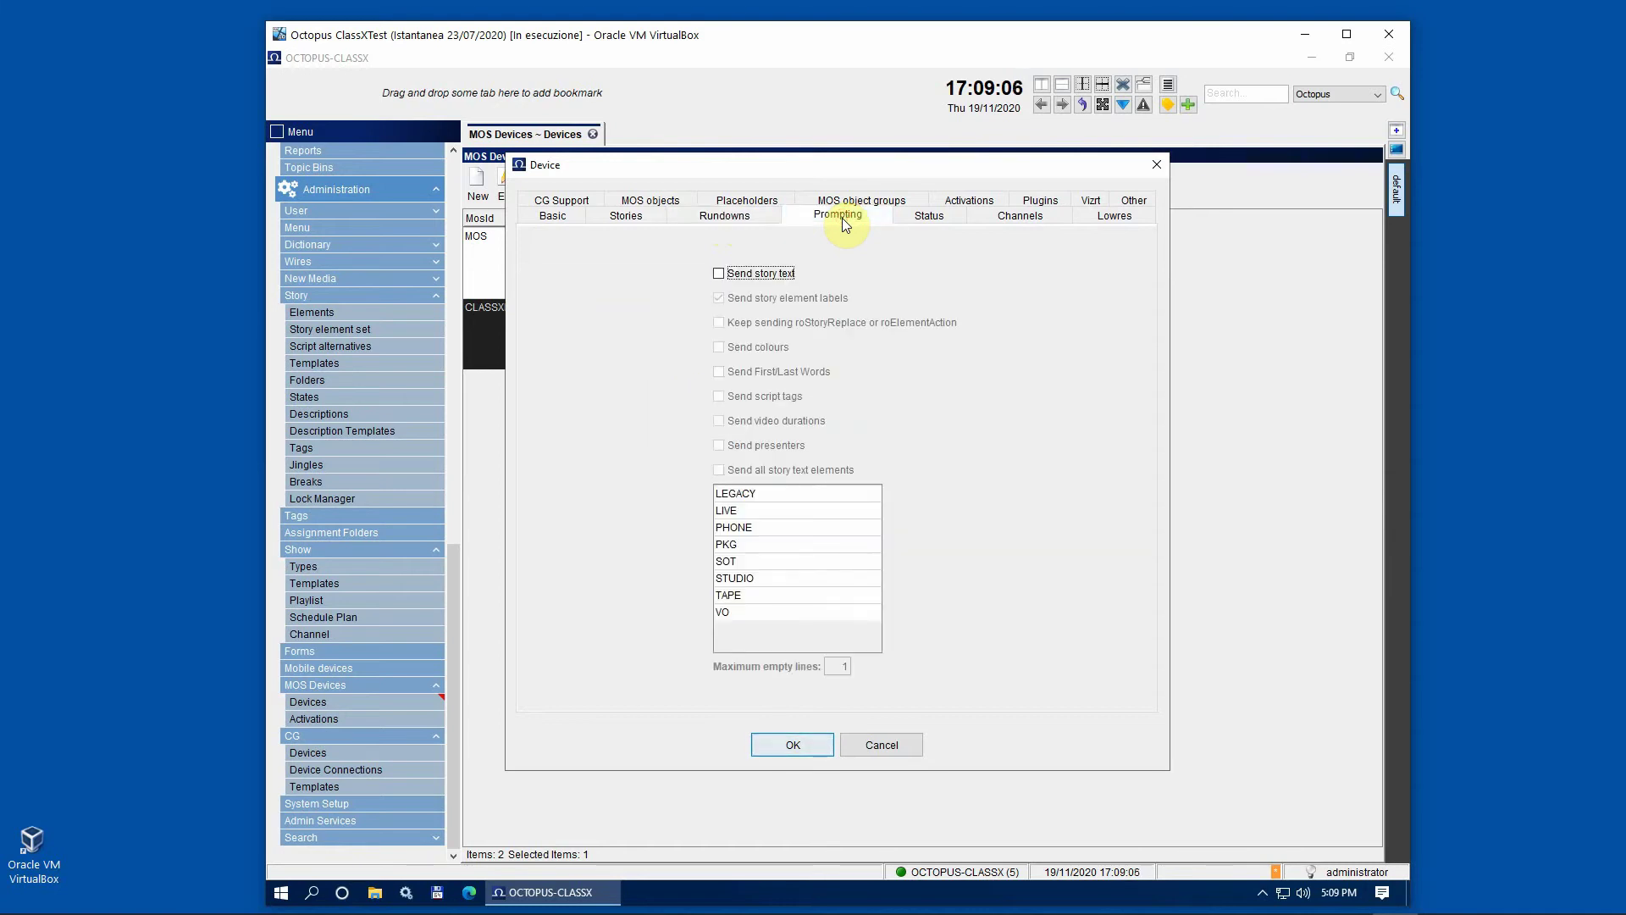
left_click(929, 219)
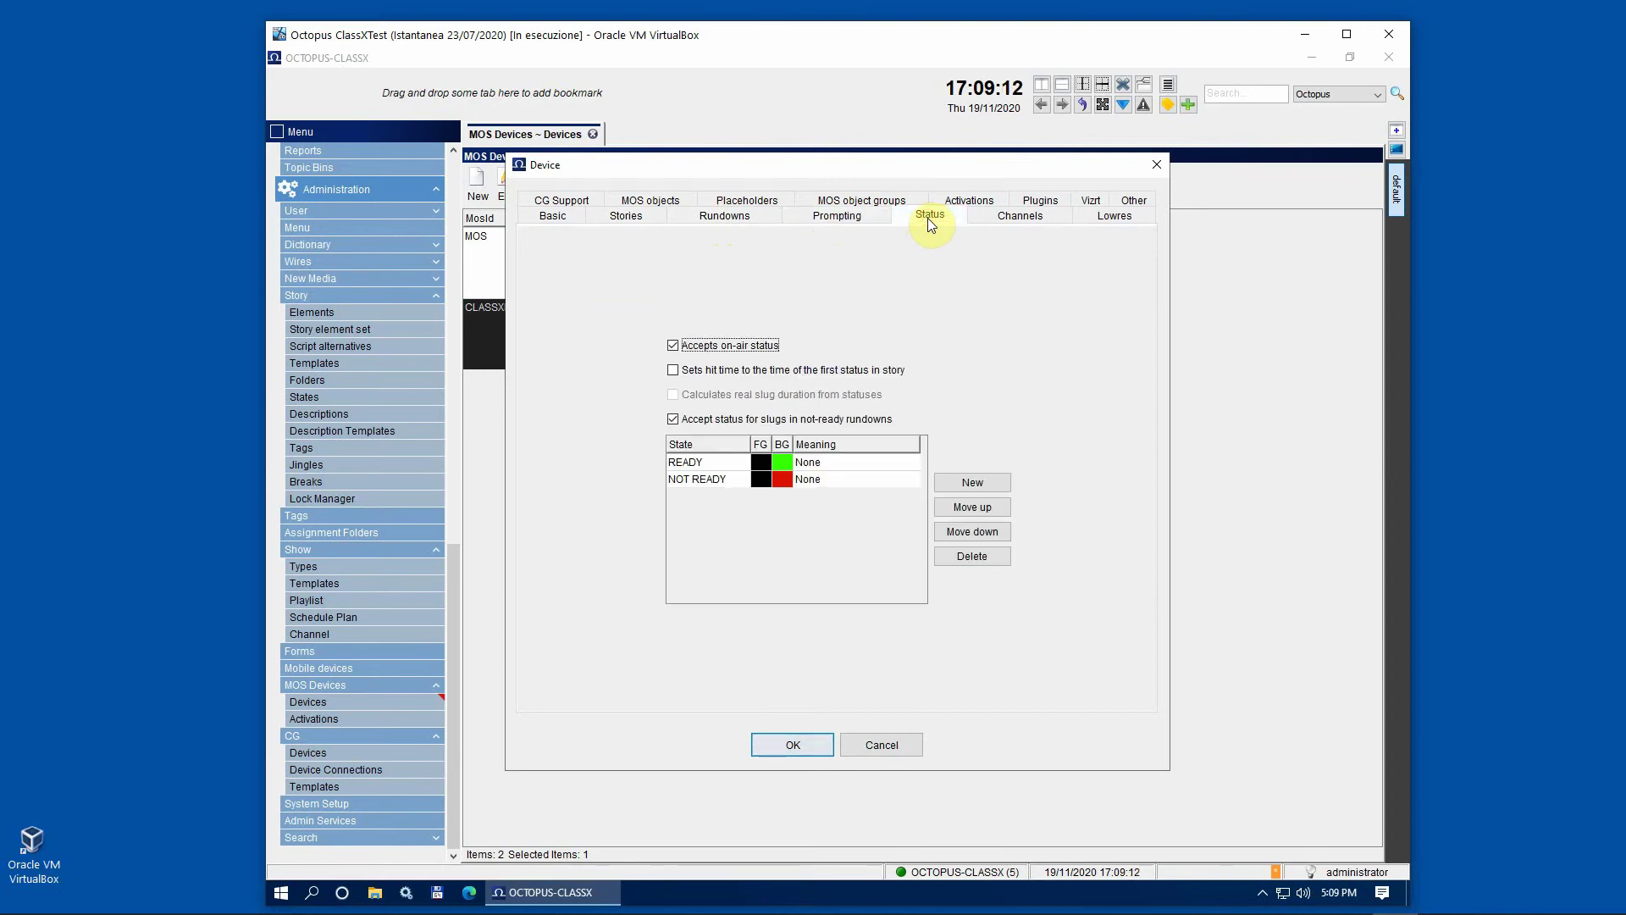
left_click(1033, 222)
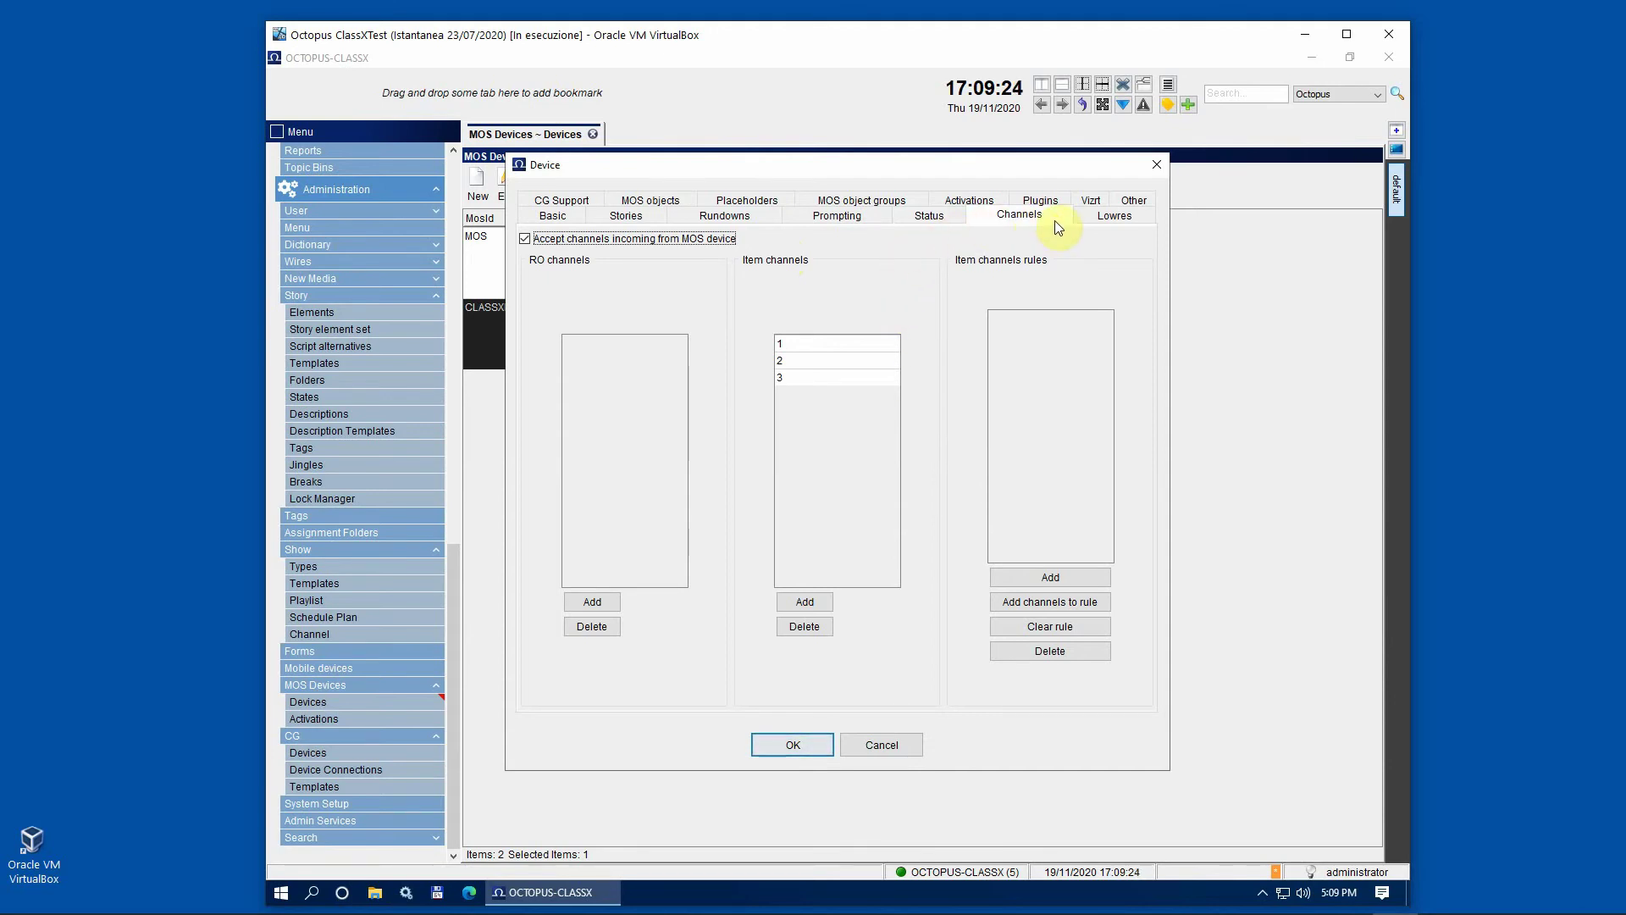
left_click(1112, 216)
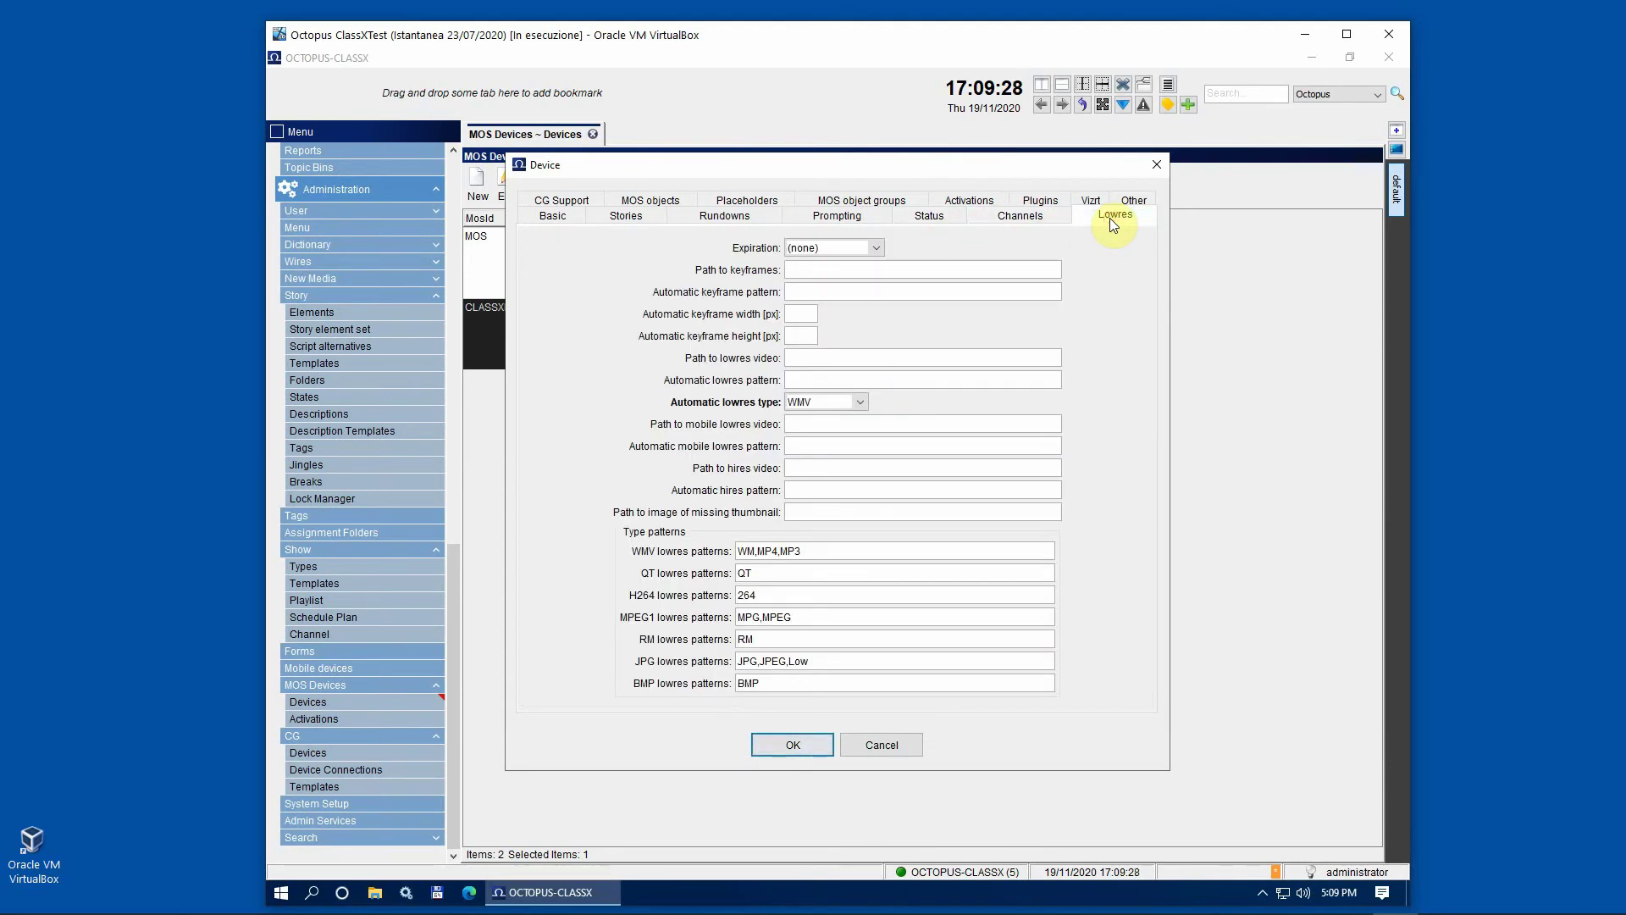
Review the device's CG Support, MOS objects, Placeholders, MOS object groups, Activations and Plugins settings.
left_click(560, 203)
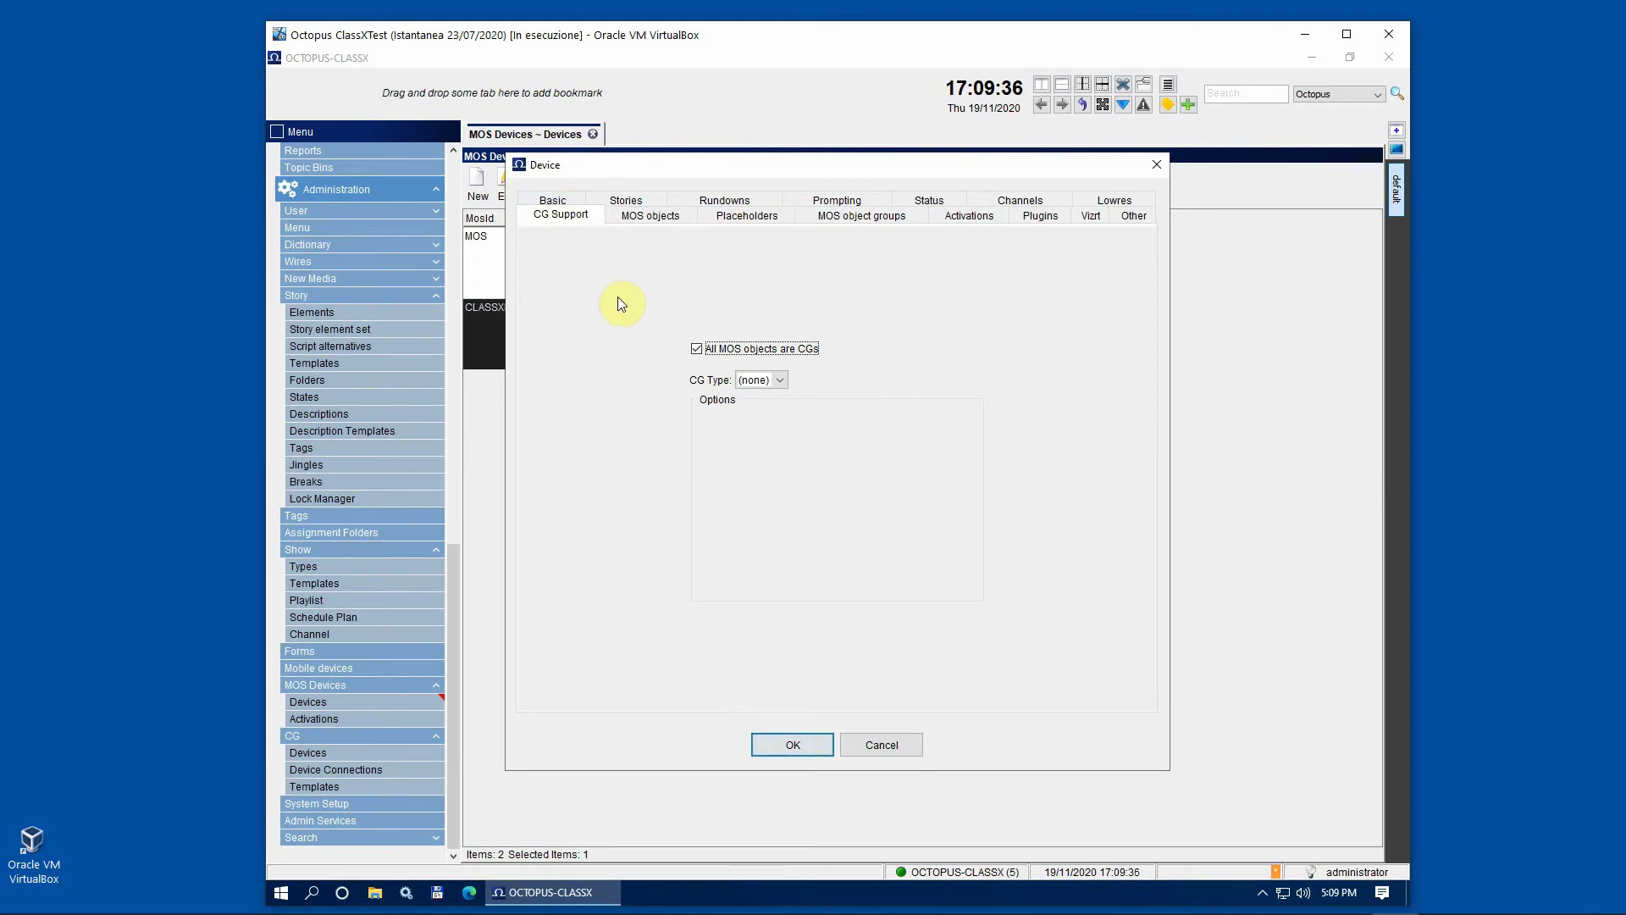
left_click(645, 217)
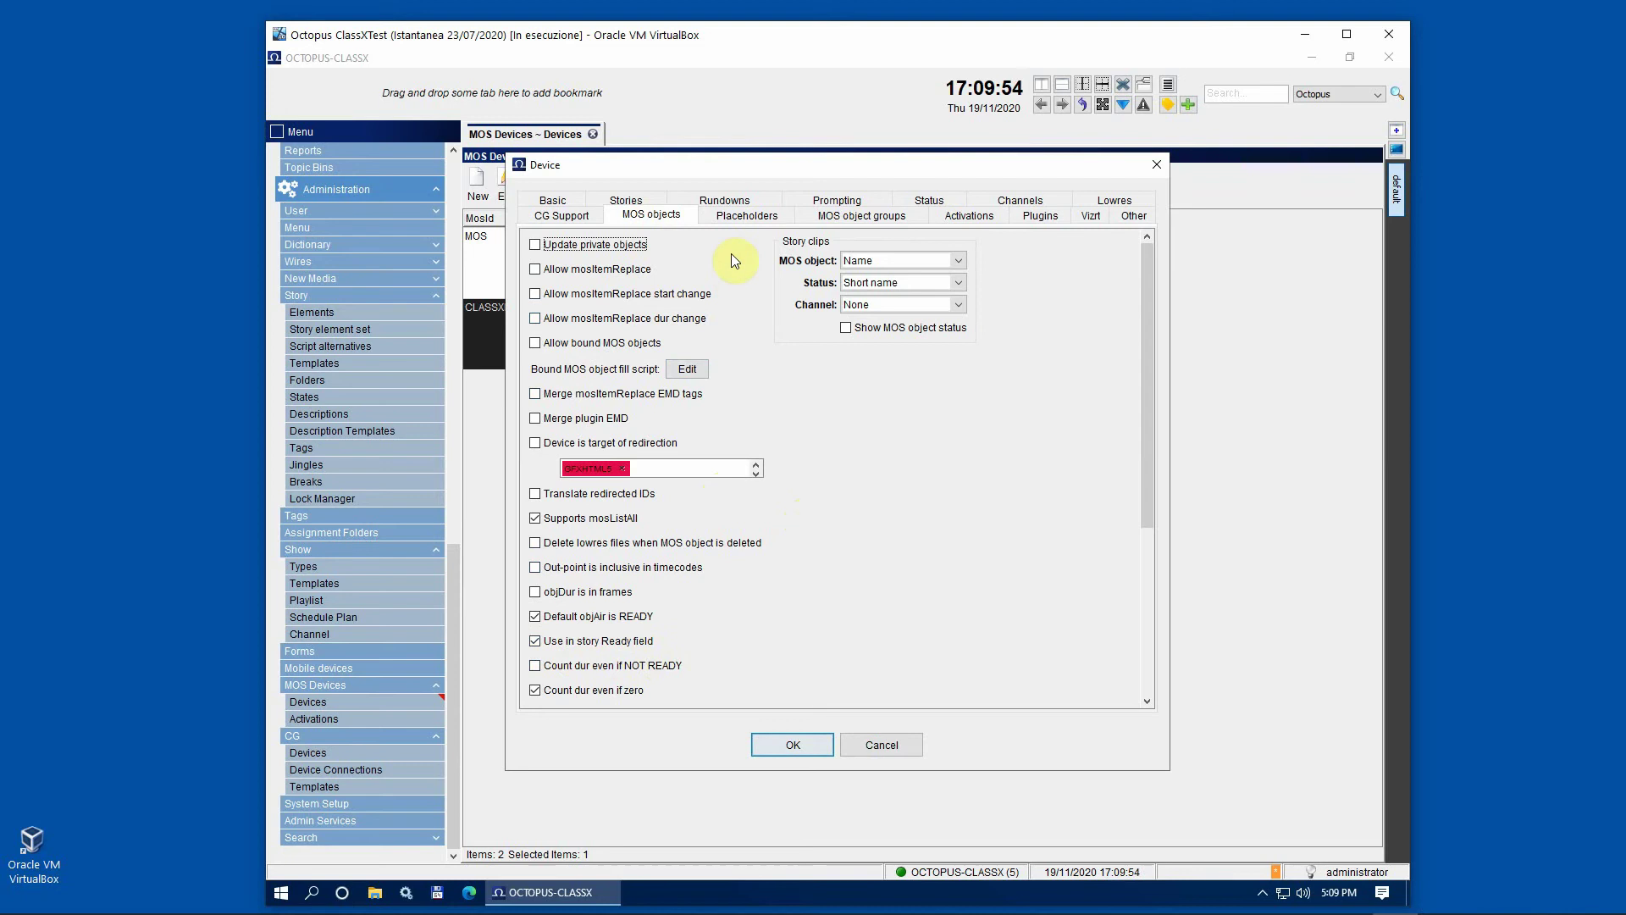
left_click(733, 215)
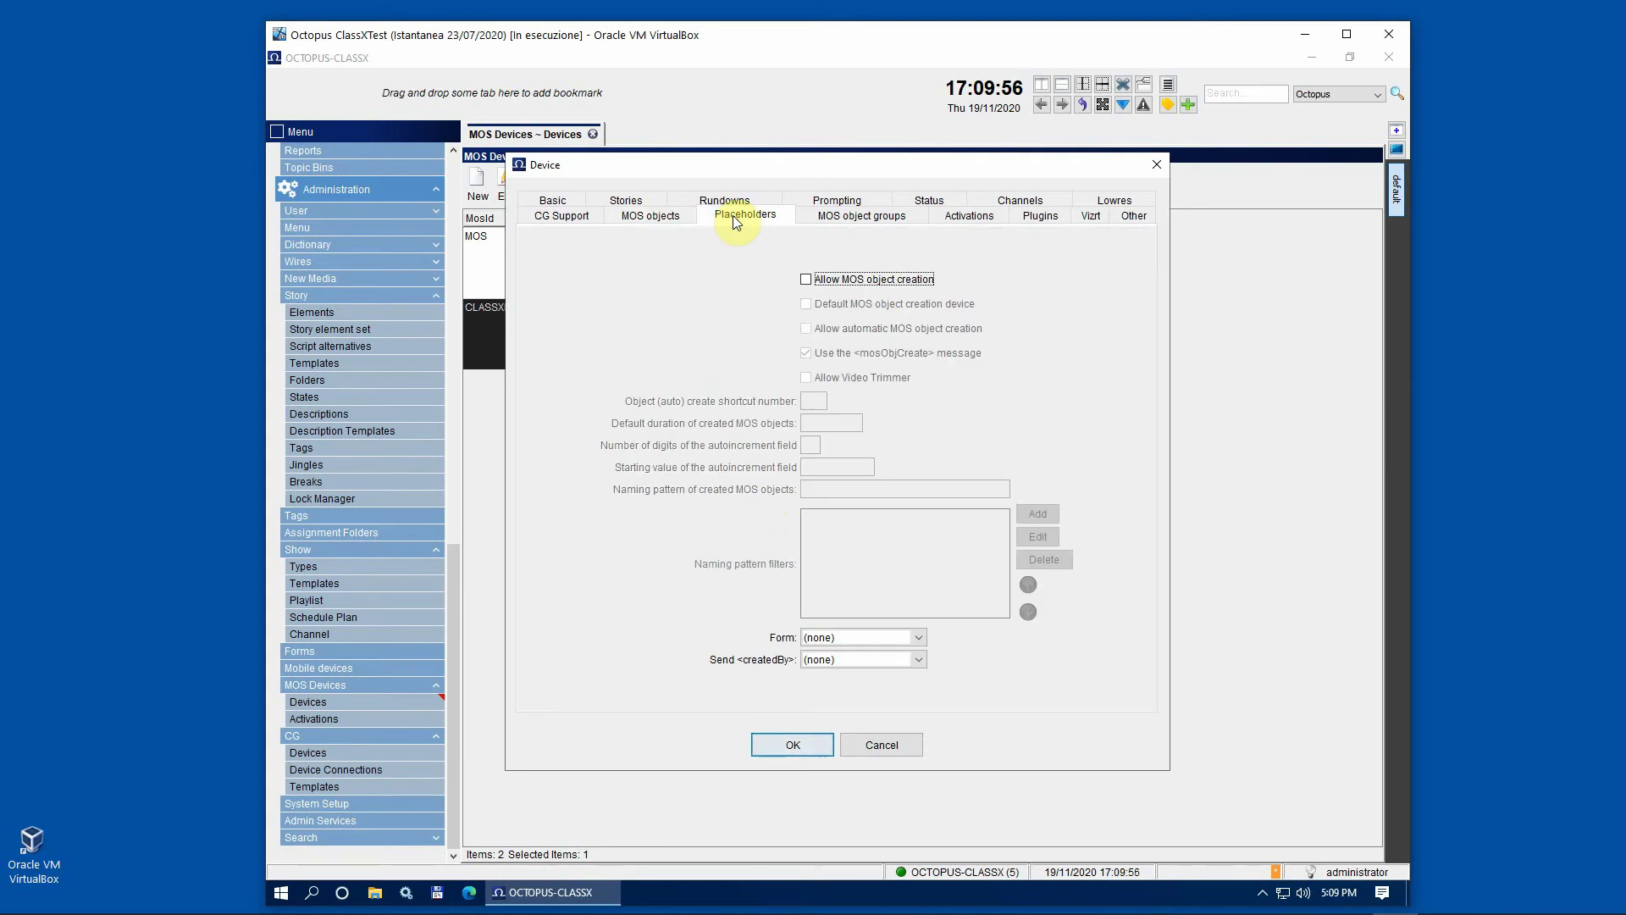
left_click(850, 222)
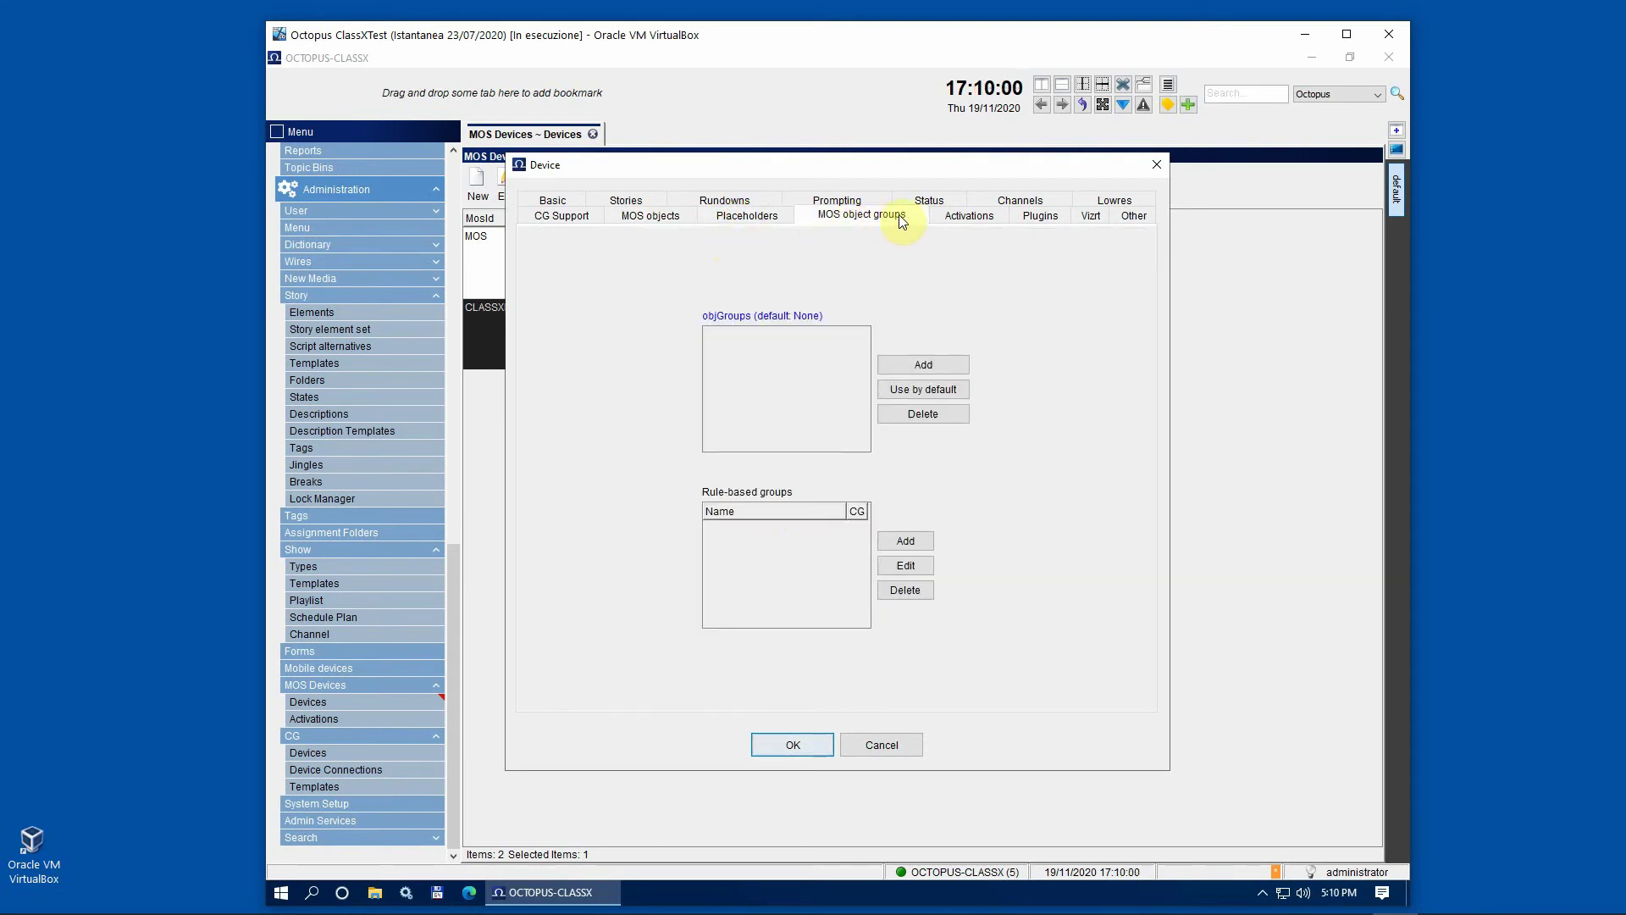
left_click(958, 216)
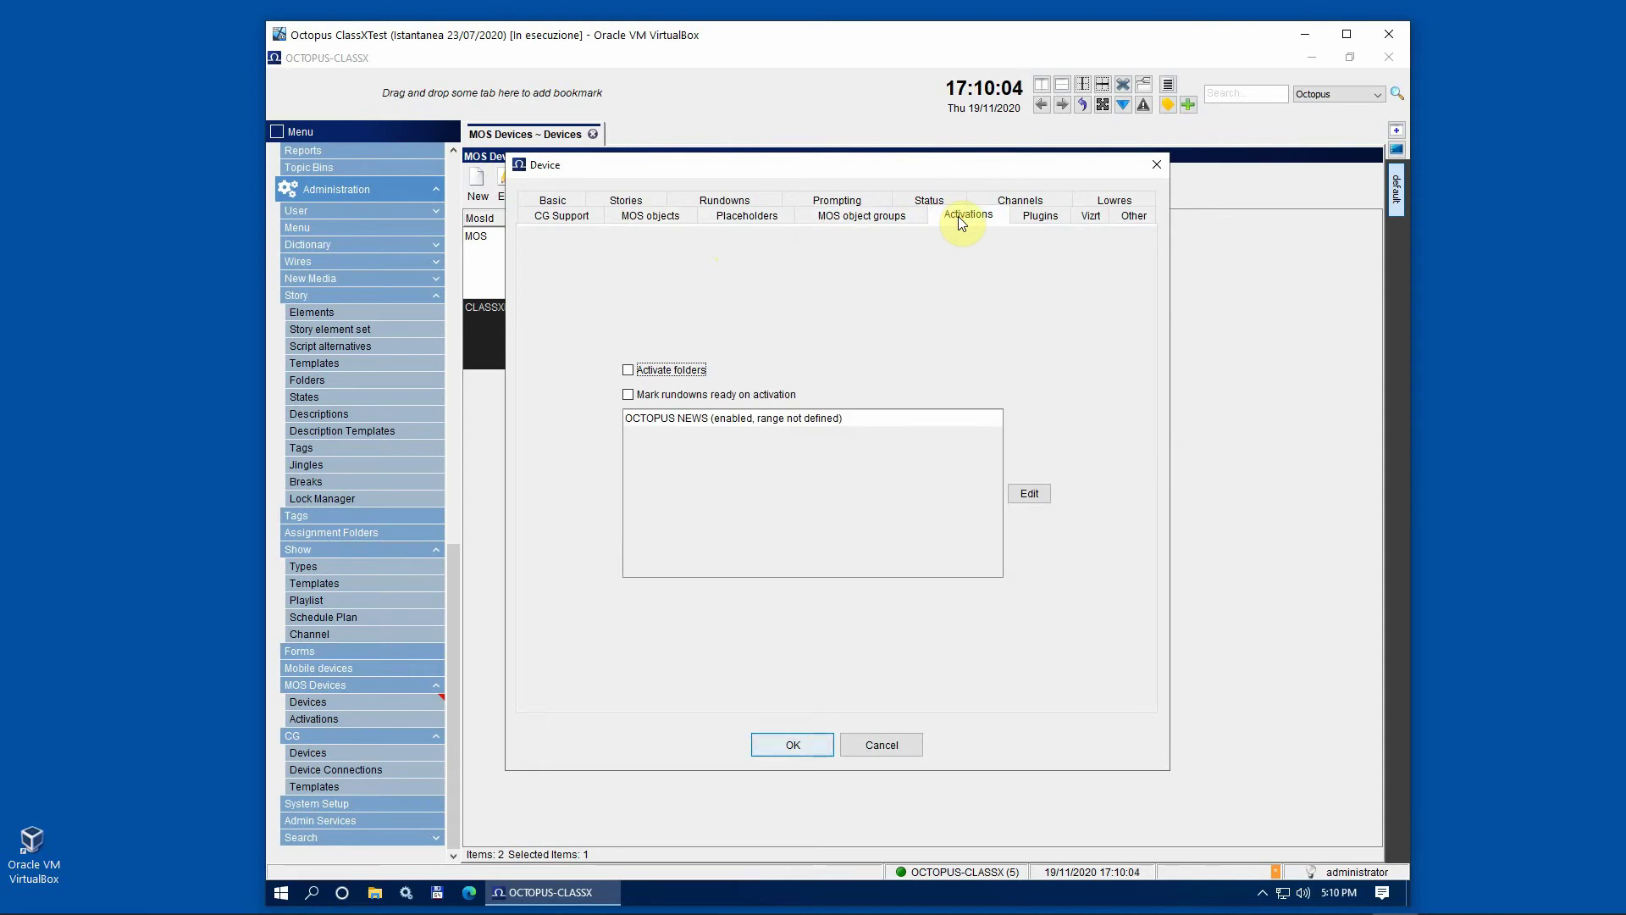
left_click(1053, 216)
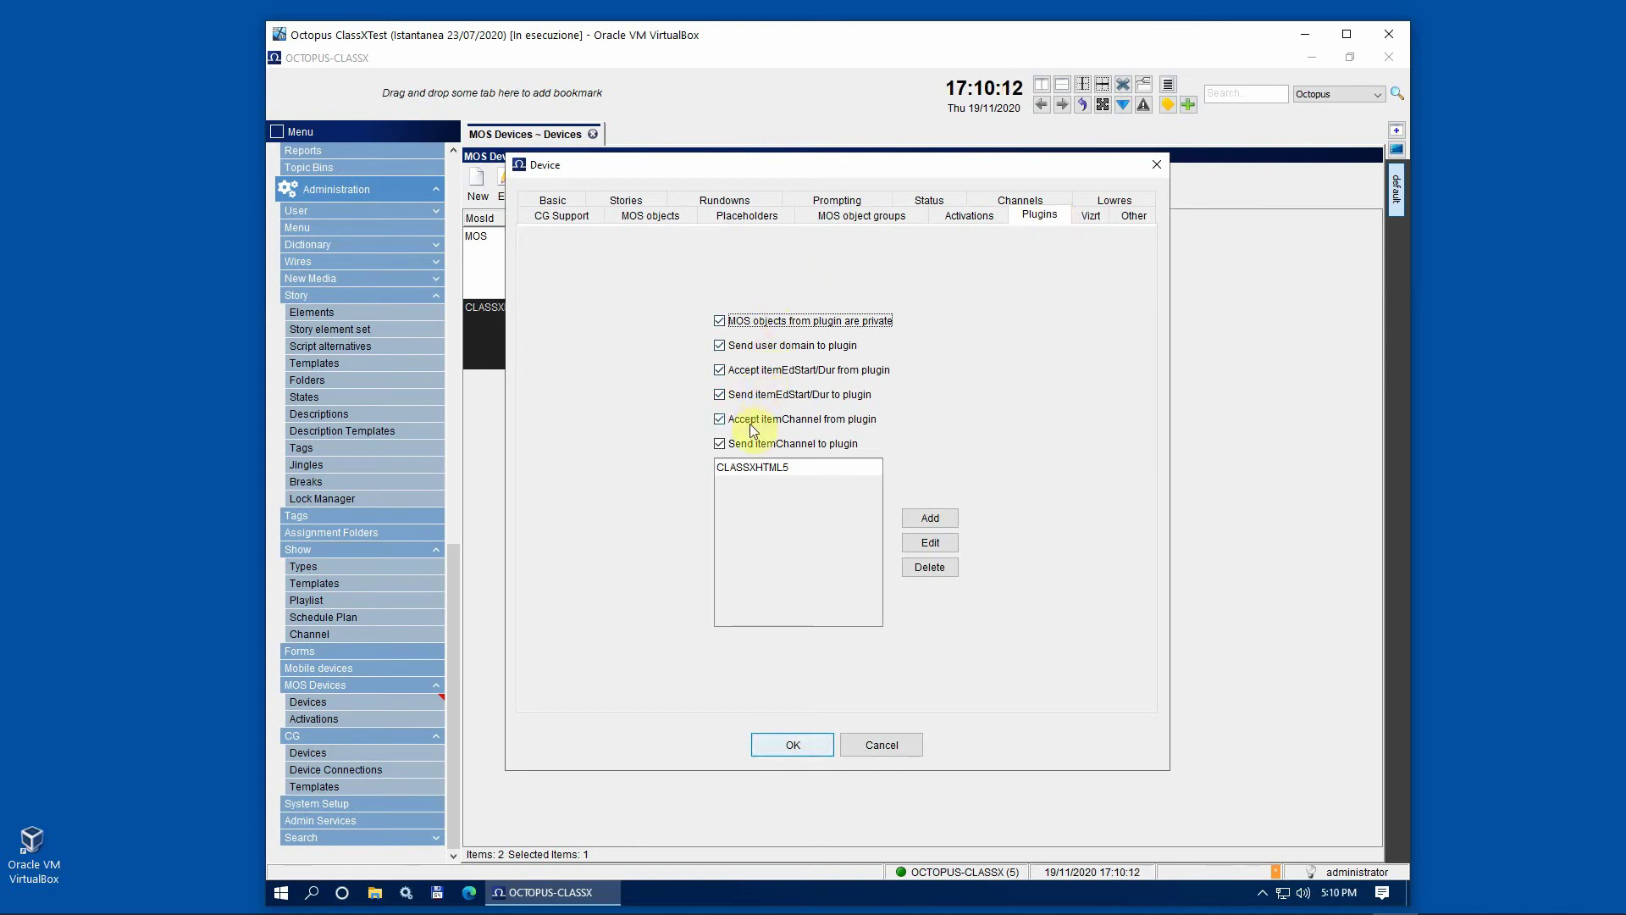
Open the CLASSXHTML5 plugin of the device for editing.
left_click(747, 470)
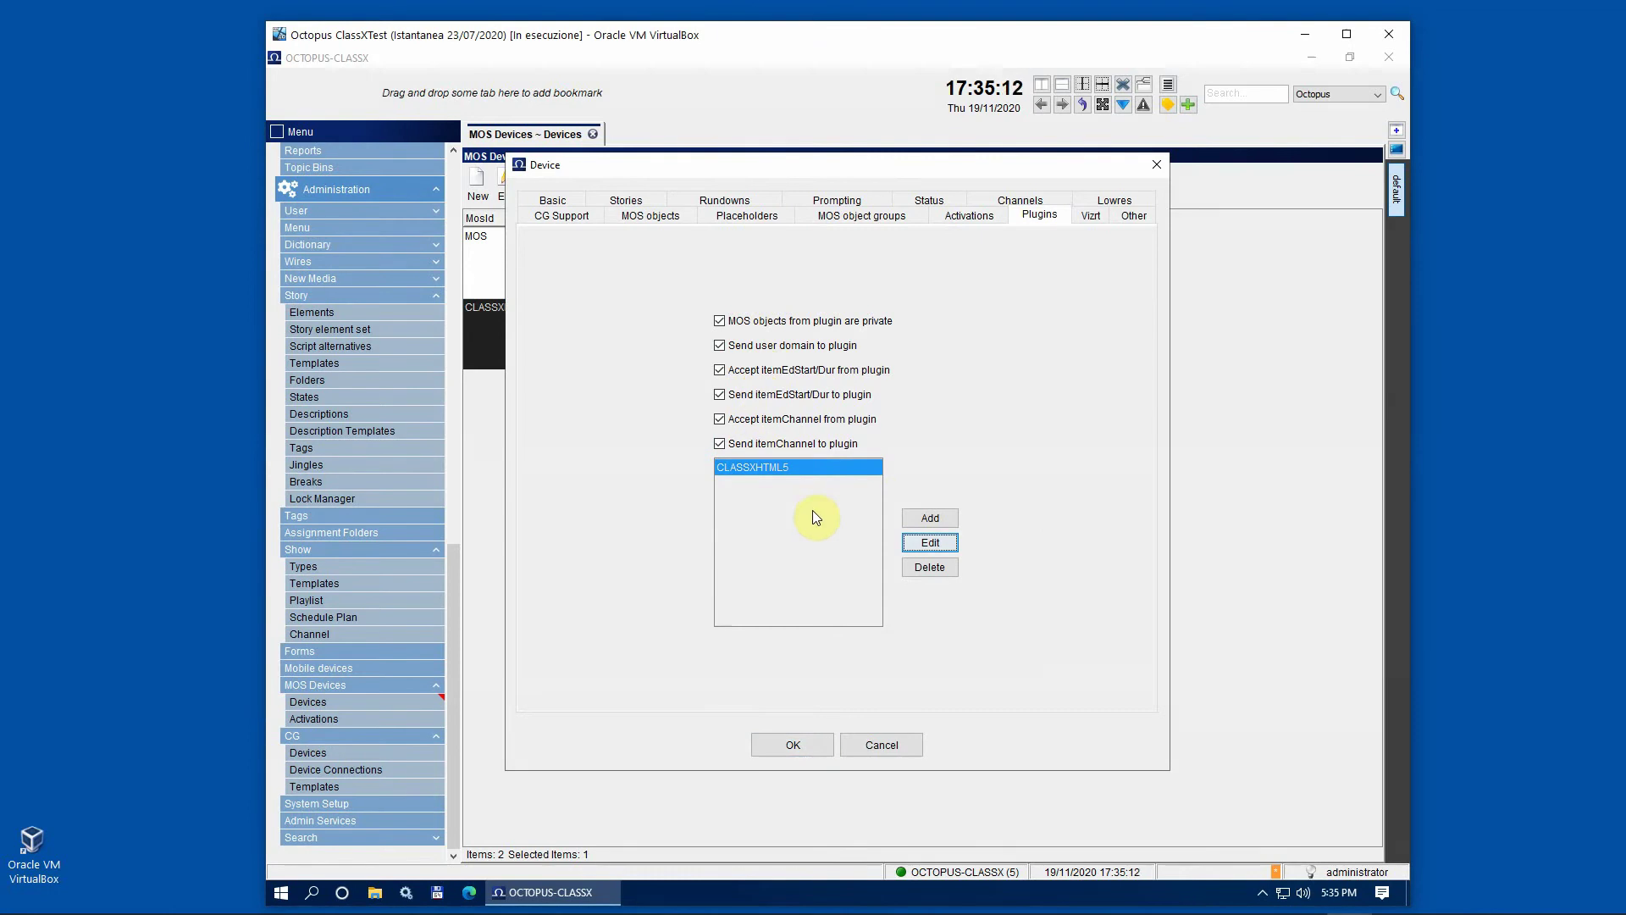
left_click(742, 466)
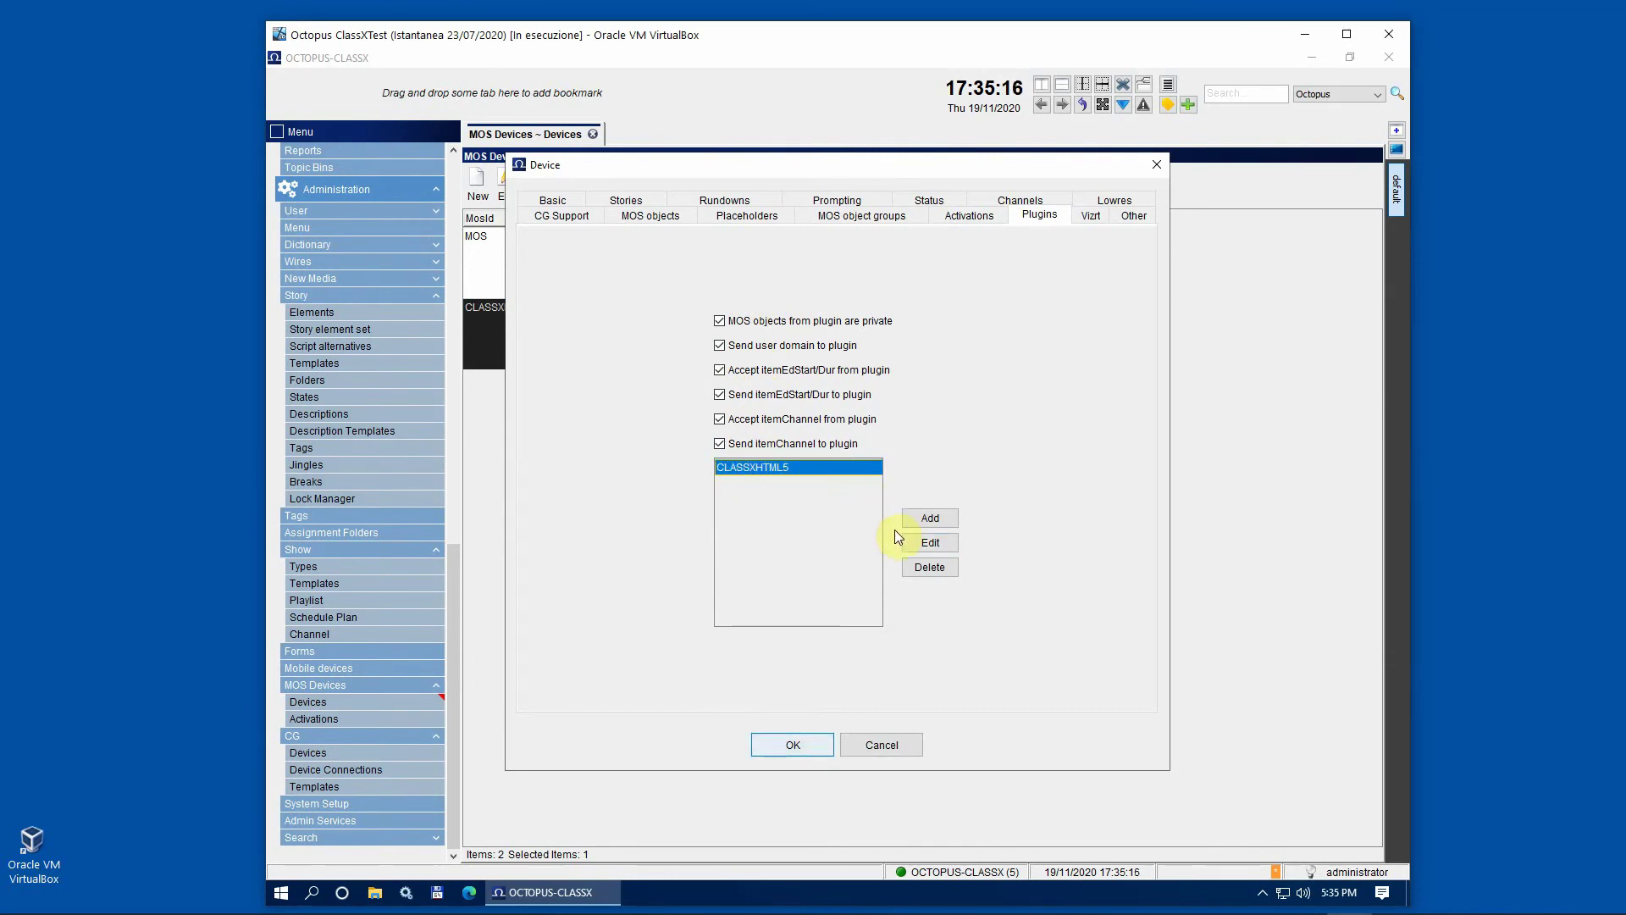
left_click(931, 545)
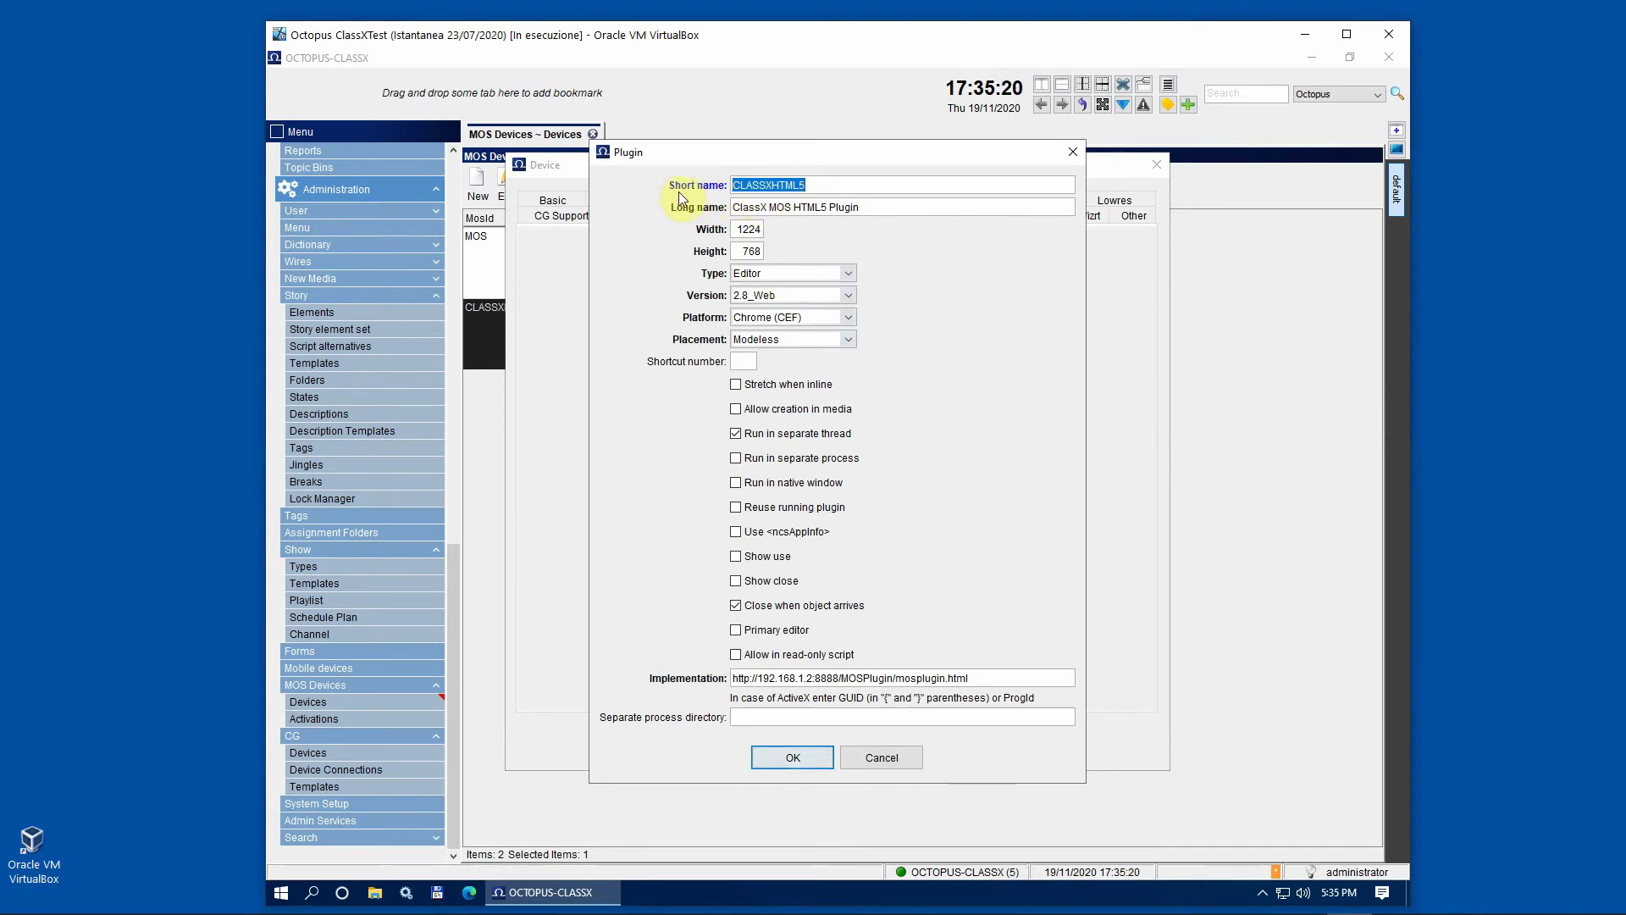
Review the plugin's Short name, Long name, Width and Height settings.
left_click(823, 186)
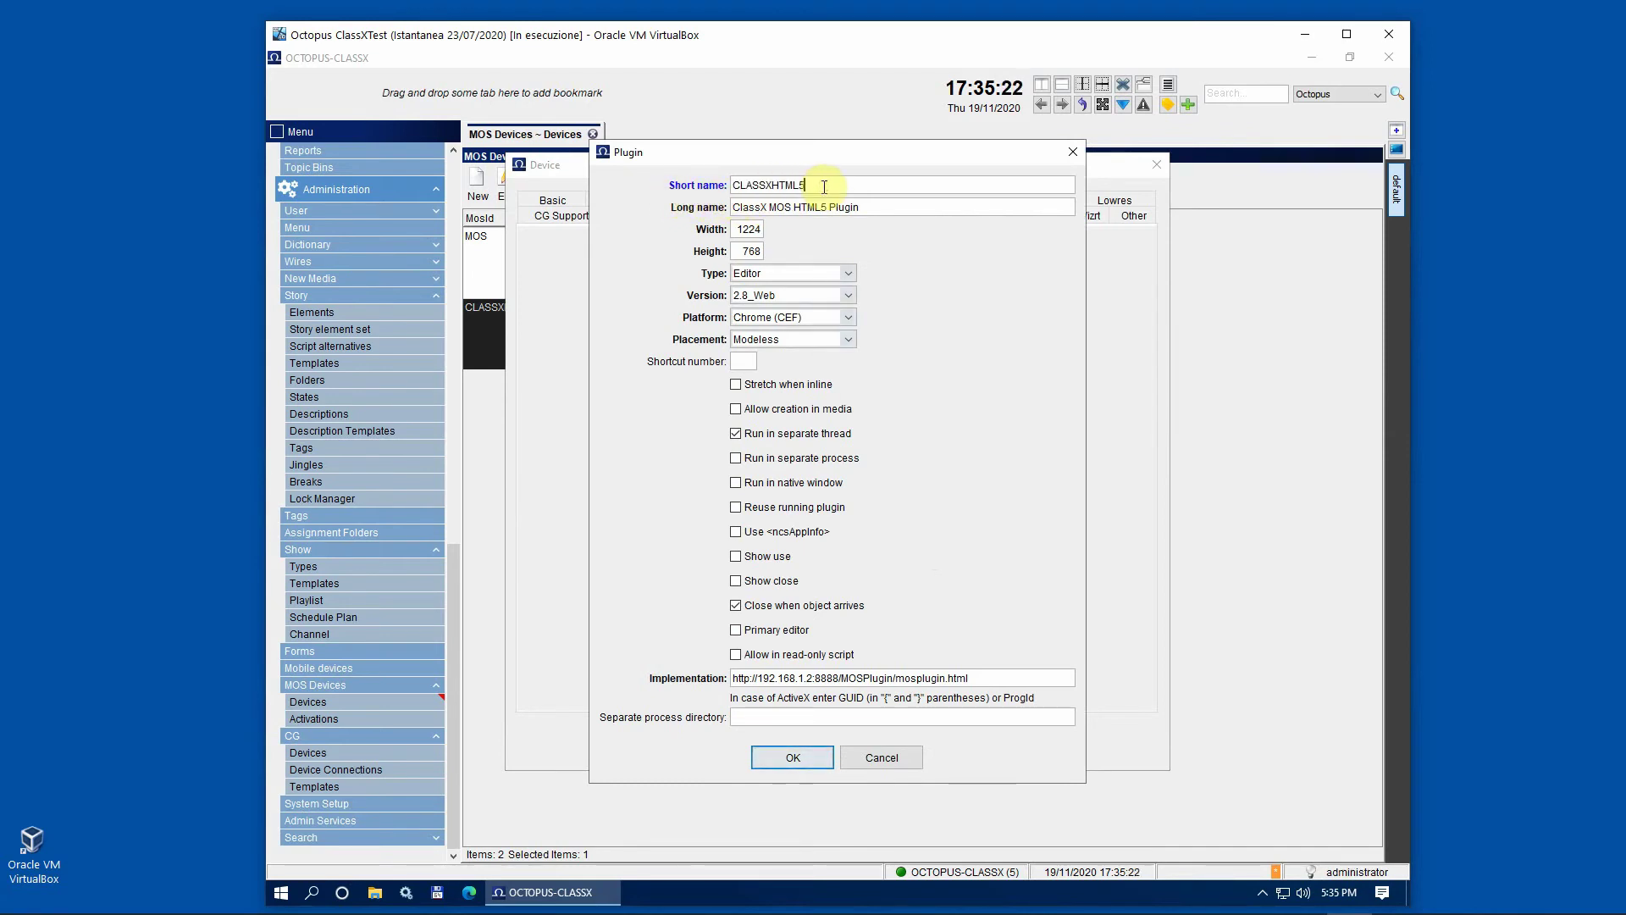
left_click(881, 207)
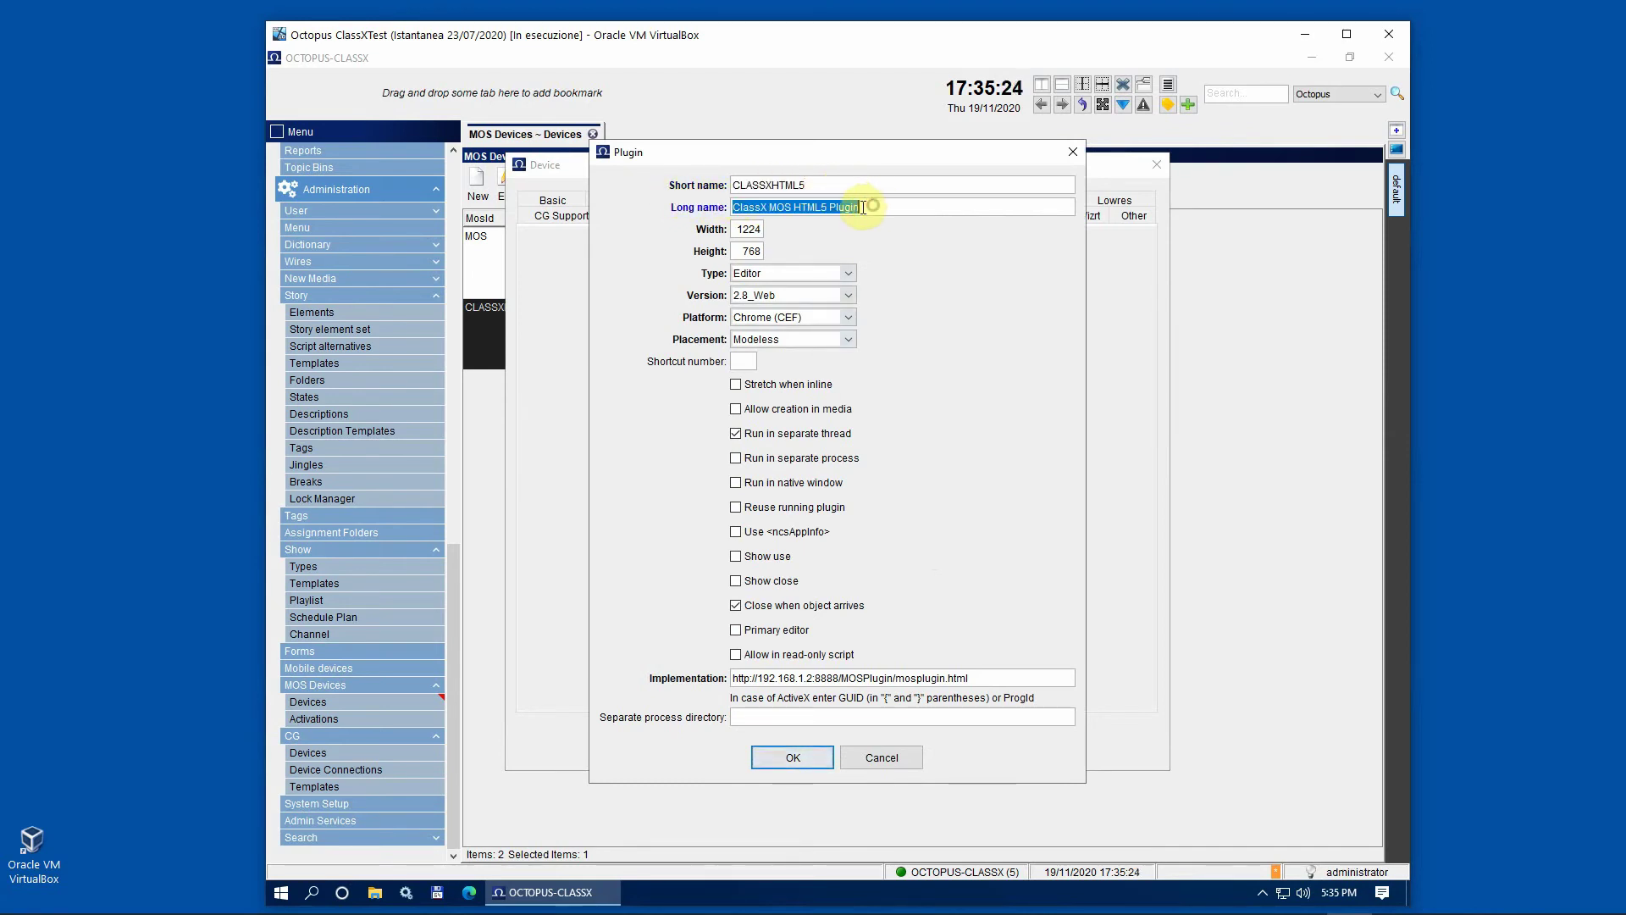
left_click(830, 207, "shift")
left_click_drag(860, 207, 701, 219)
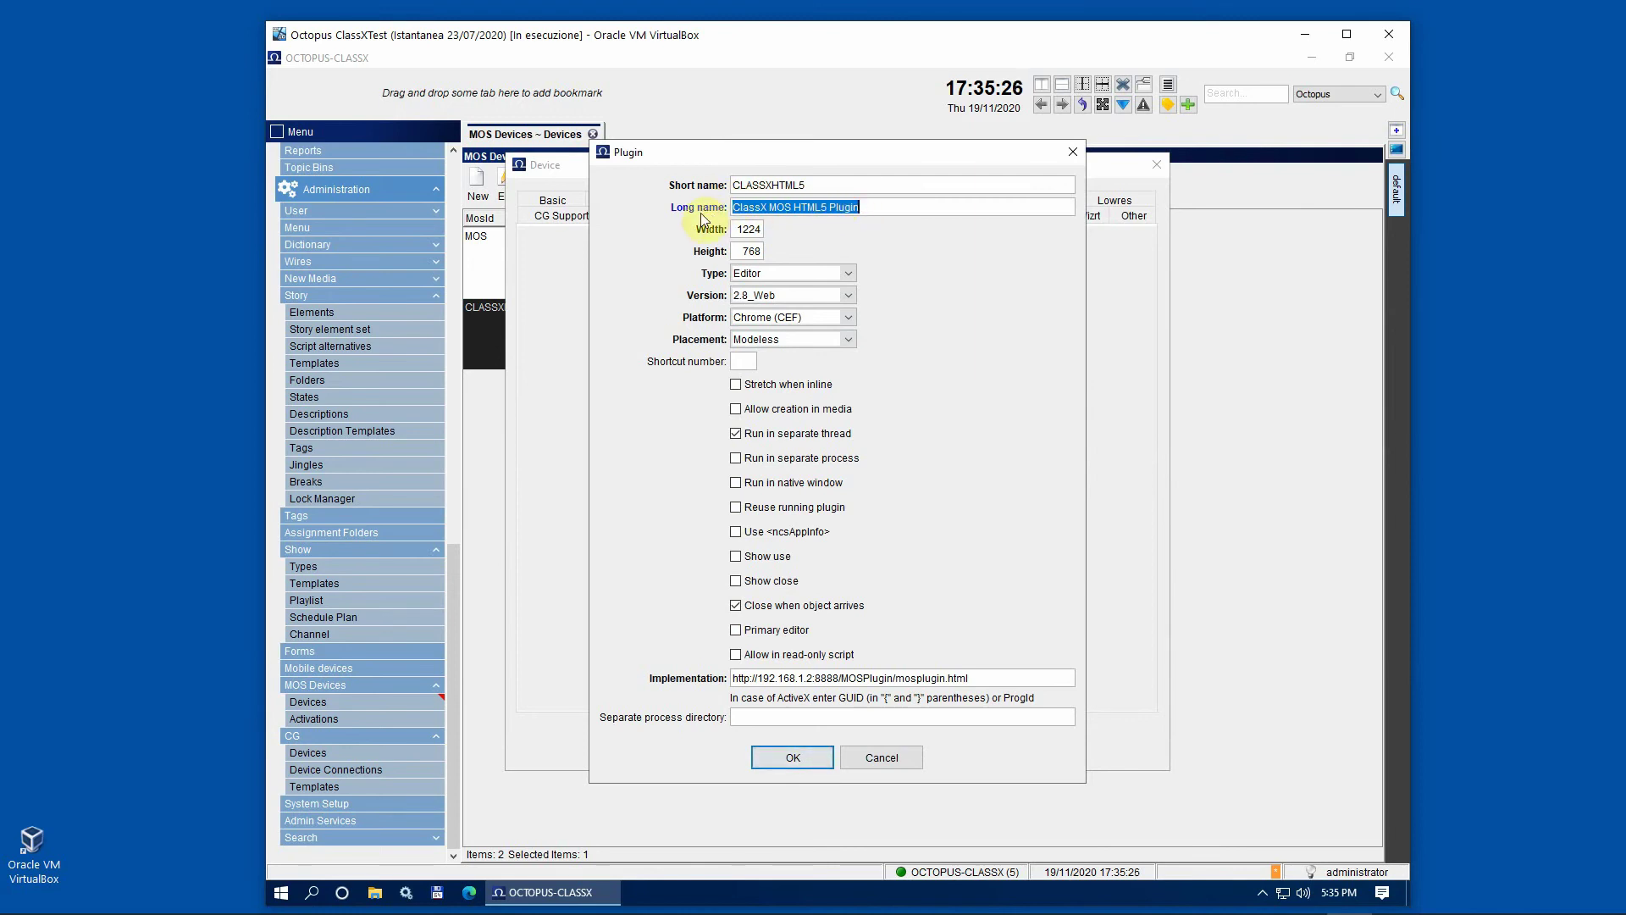
left_click(748, 230)
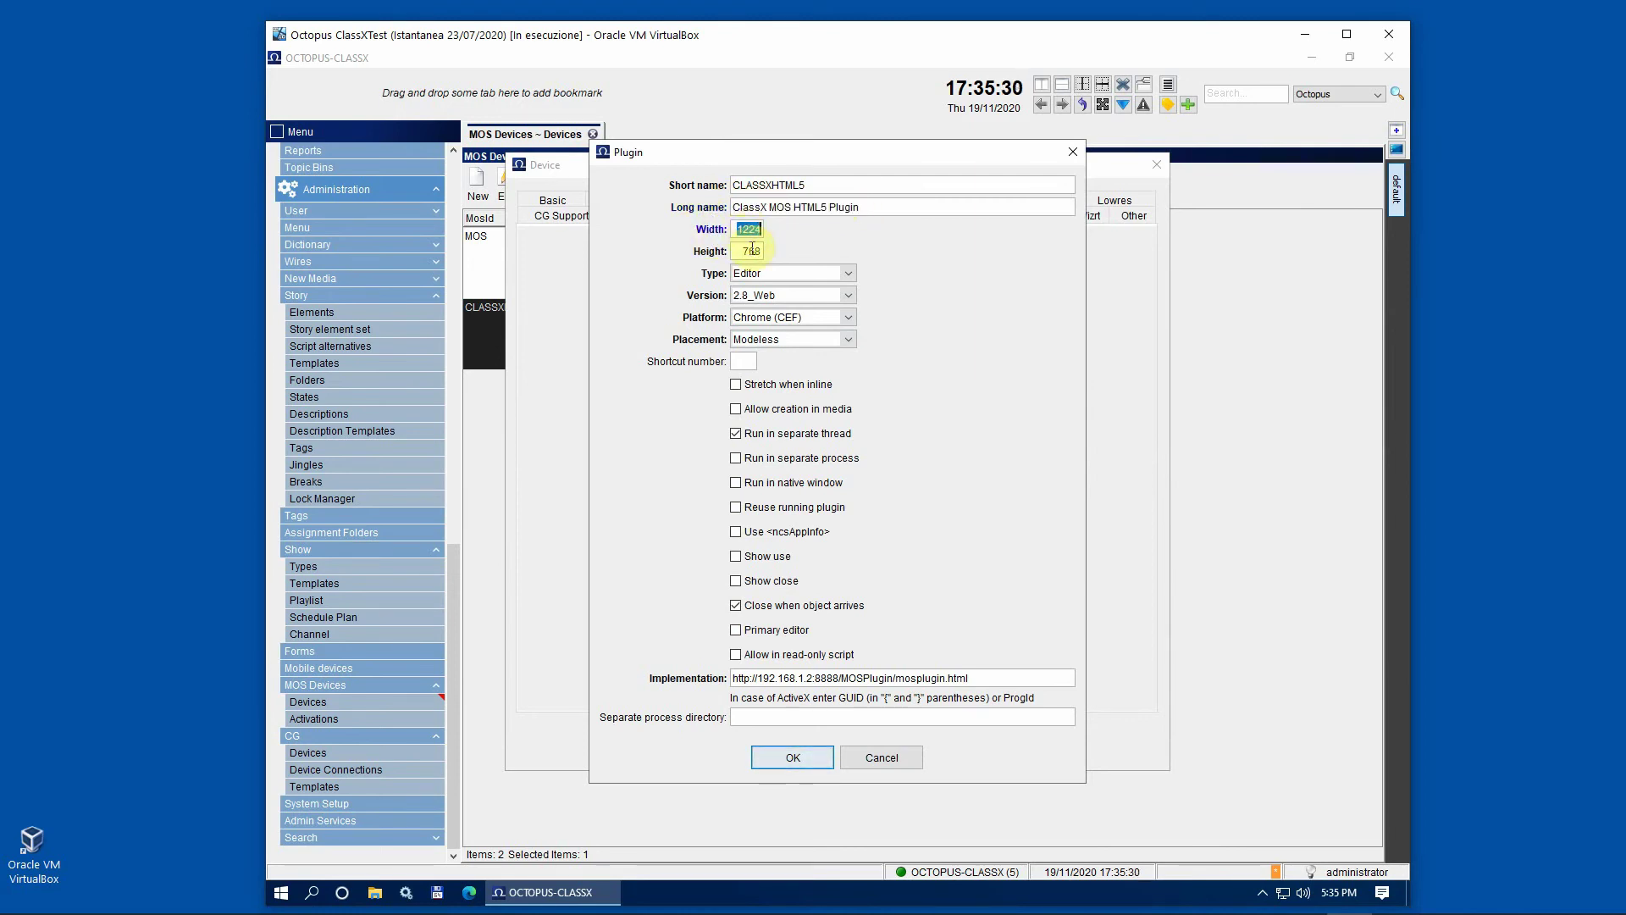
left_click(754, 254)
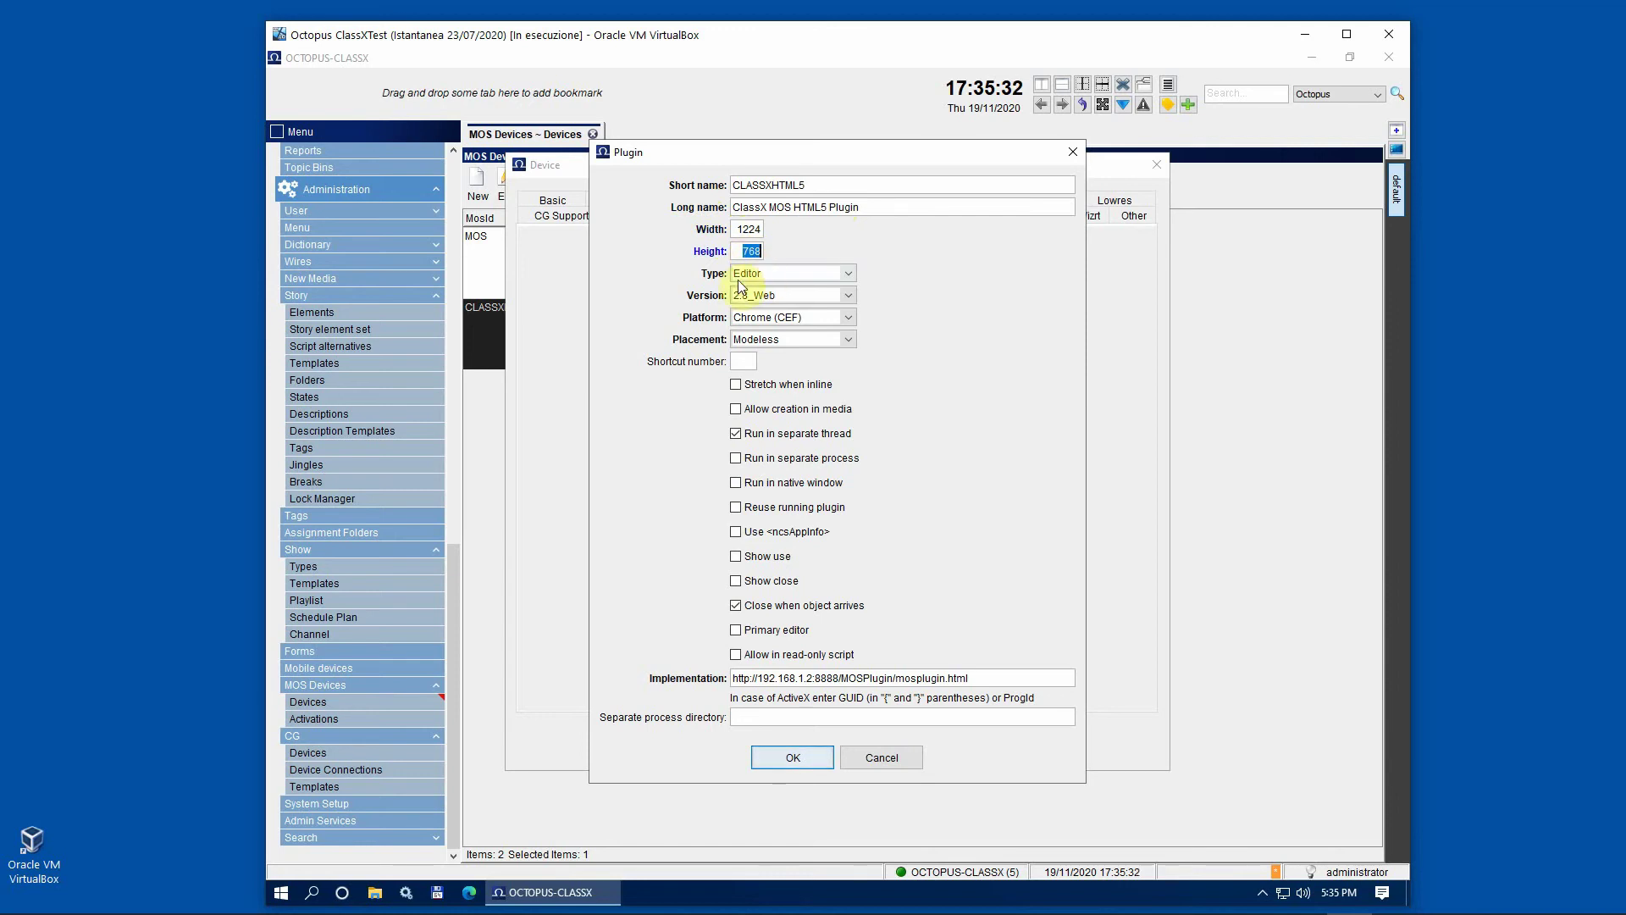
Set the plugin's type to Editor and its version to 2.8_Web.
left_click(848, 273)
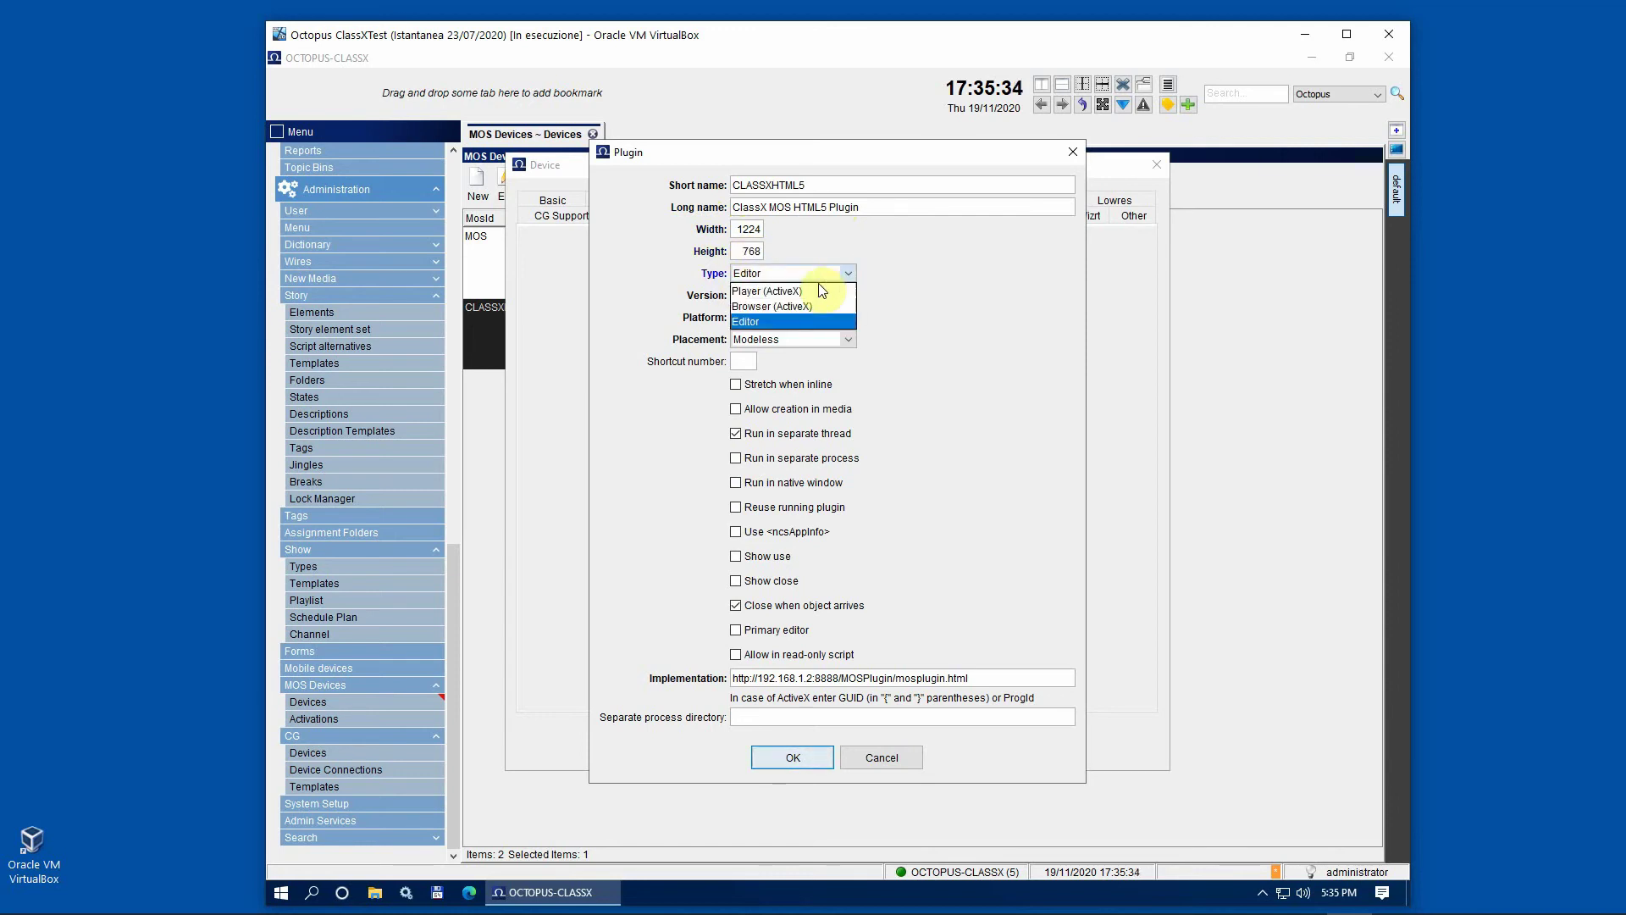
left_click(761, 325)
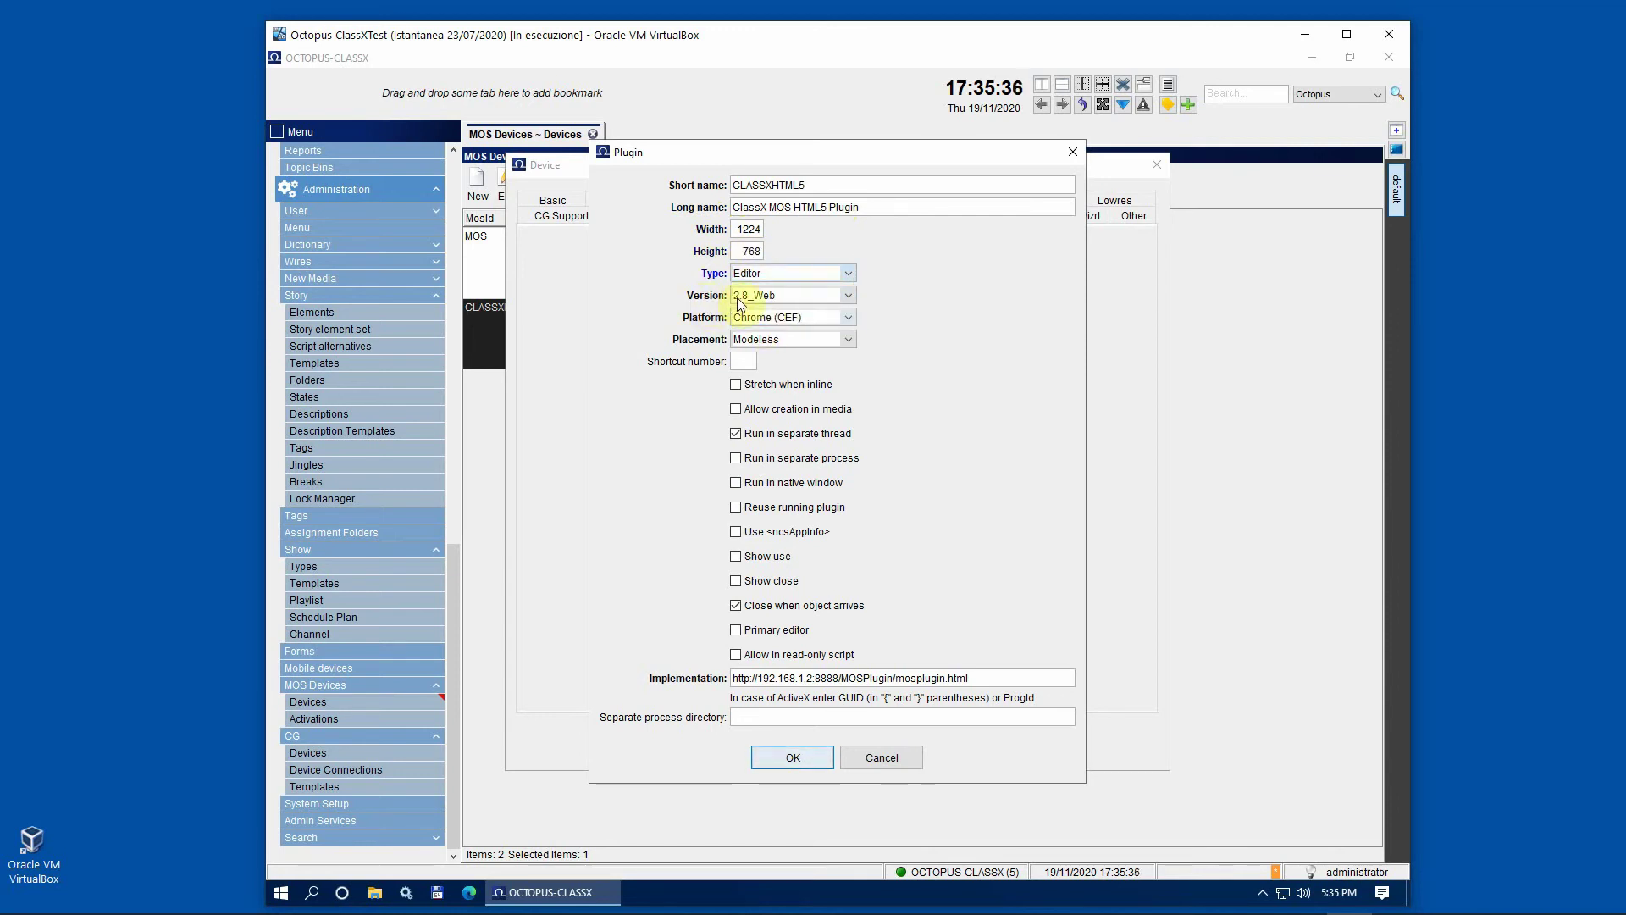
left_click(854, 297)
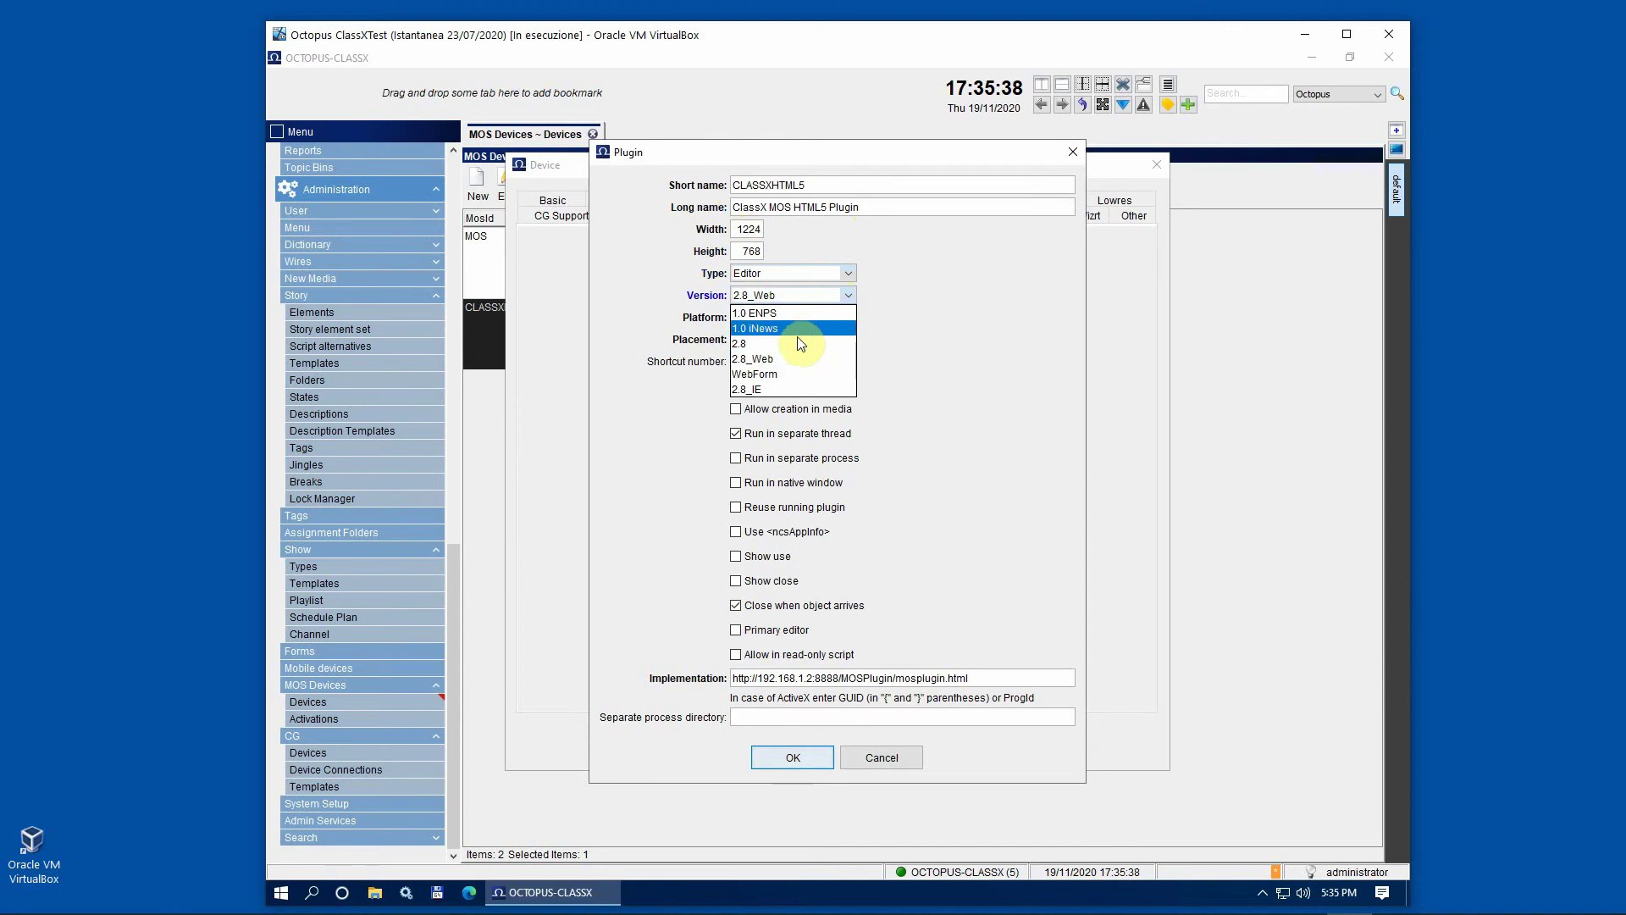
left_click(785, 360)
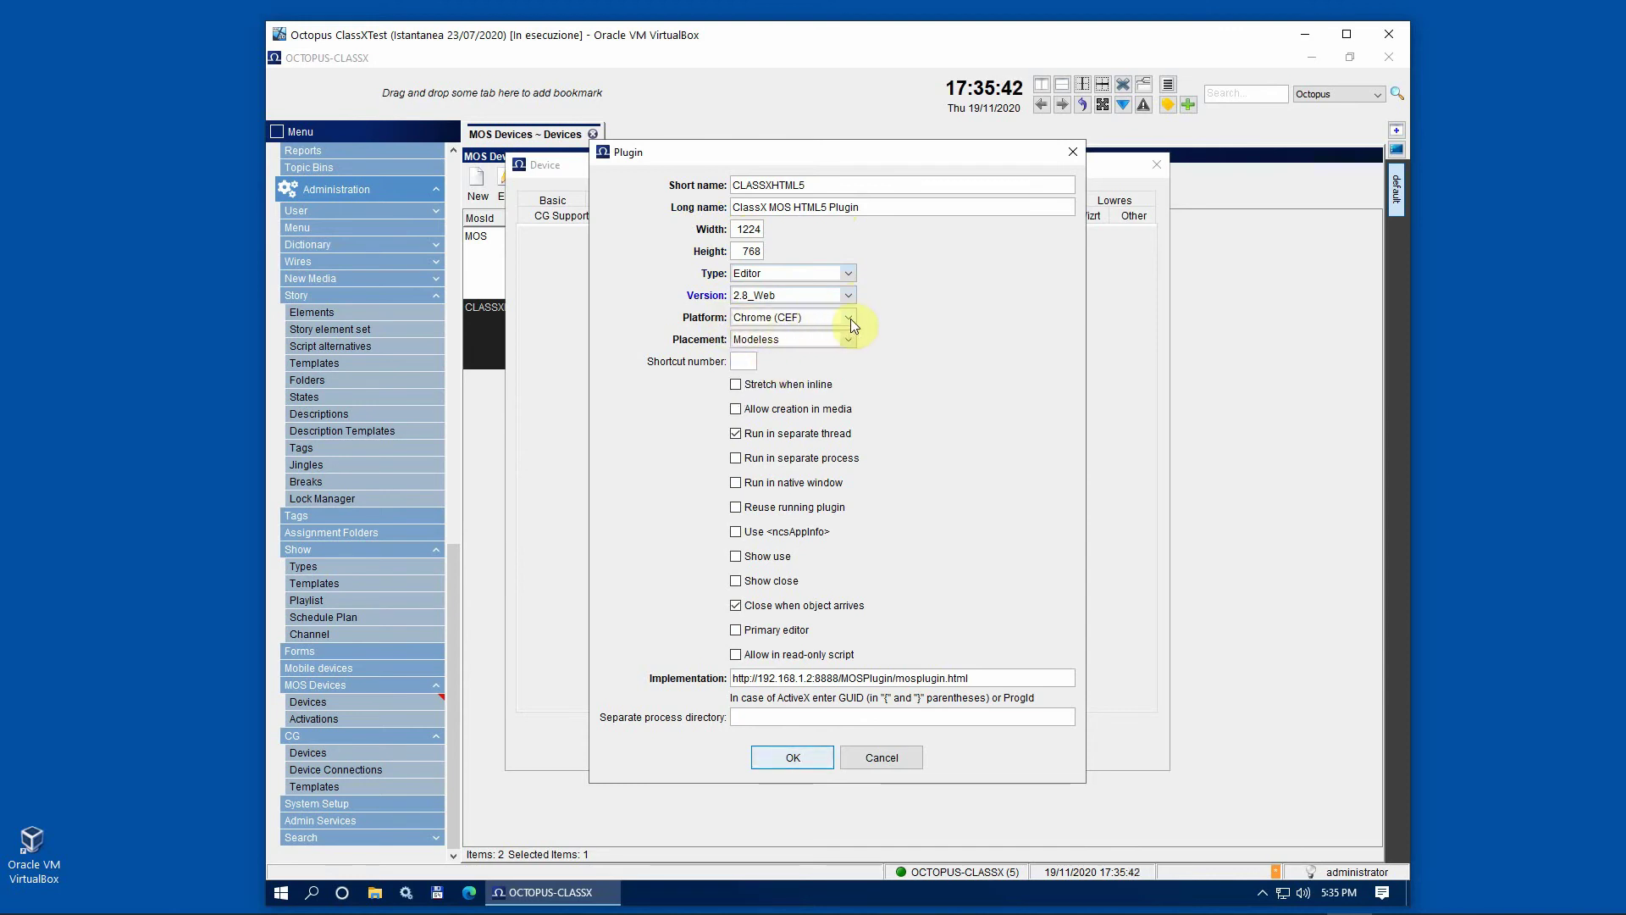
Set the plugin's platform to Chrome (CEF) and its placement to Modeless.
left_click(850, 319)
left_click(793, 363)
left_click(846, 339)
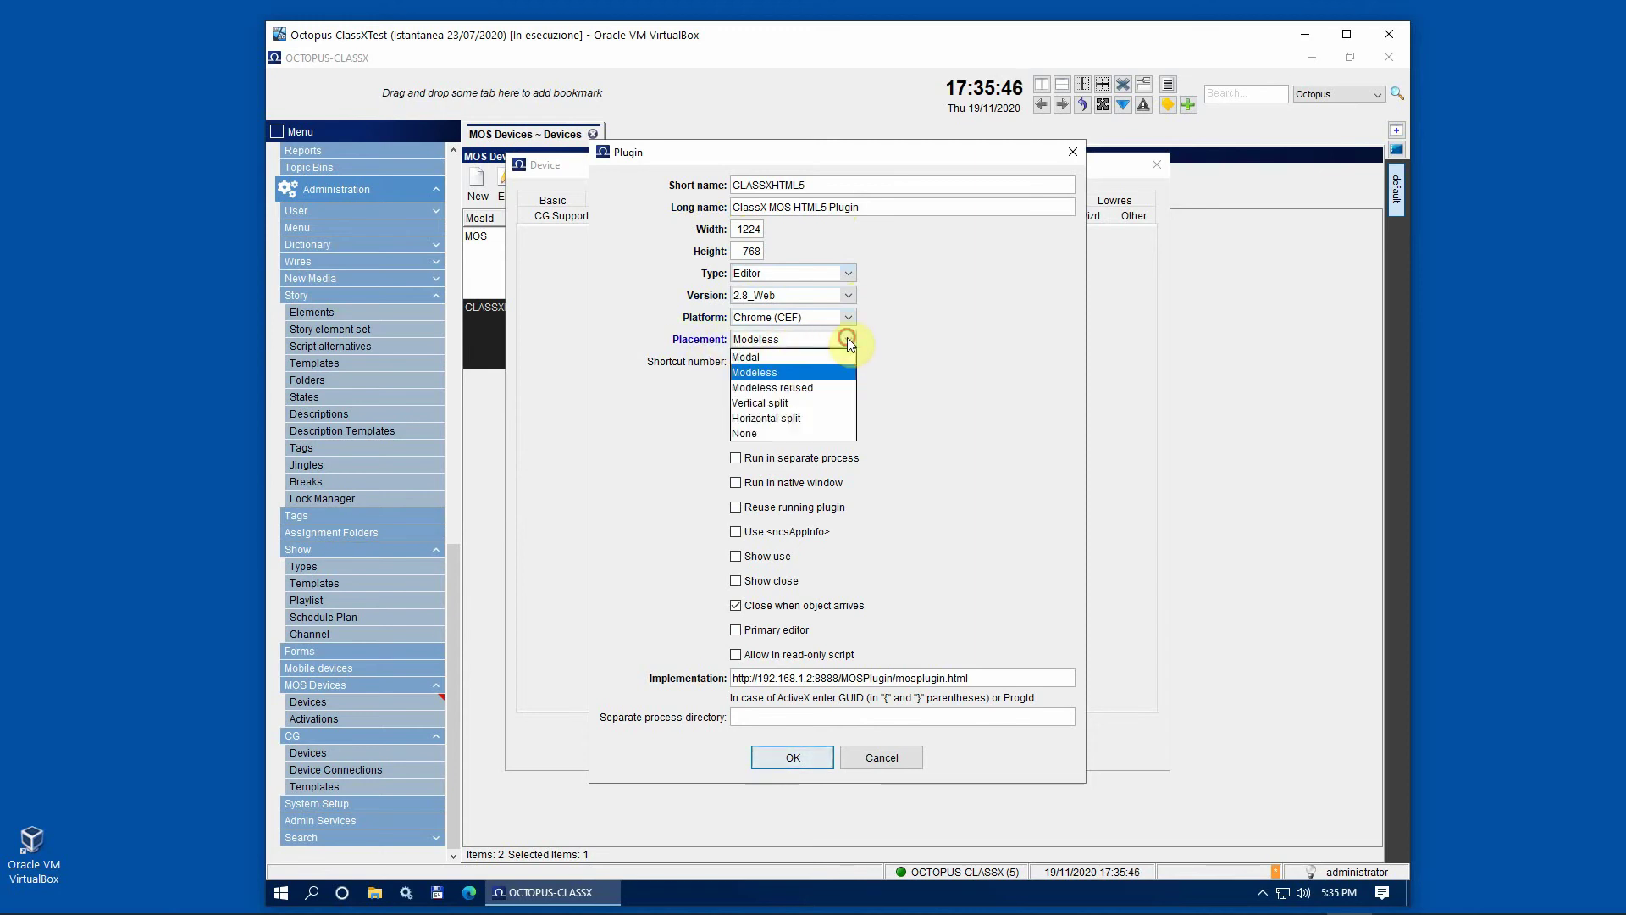
left_click(774, 373)
left_click(793, 435)
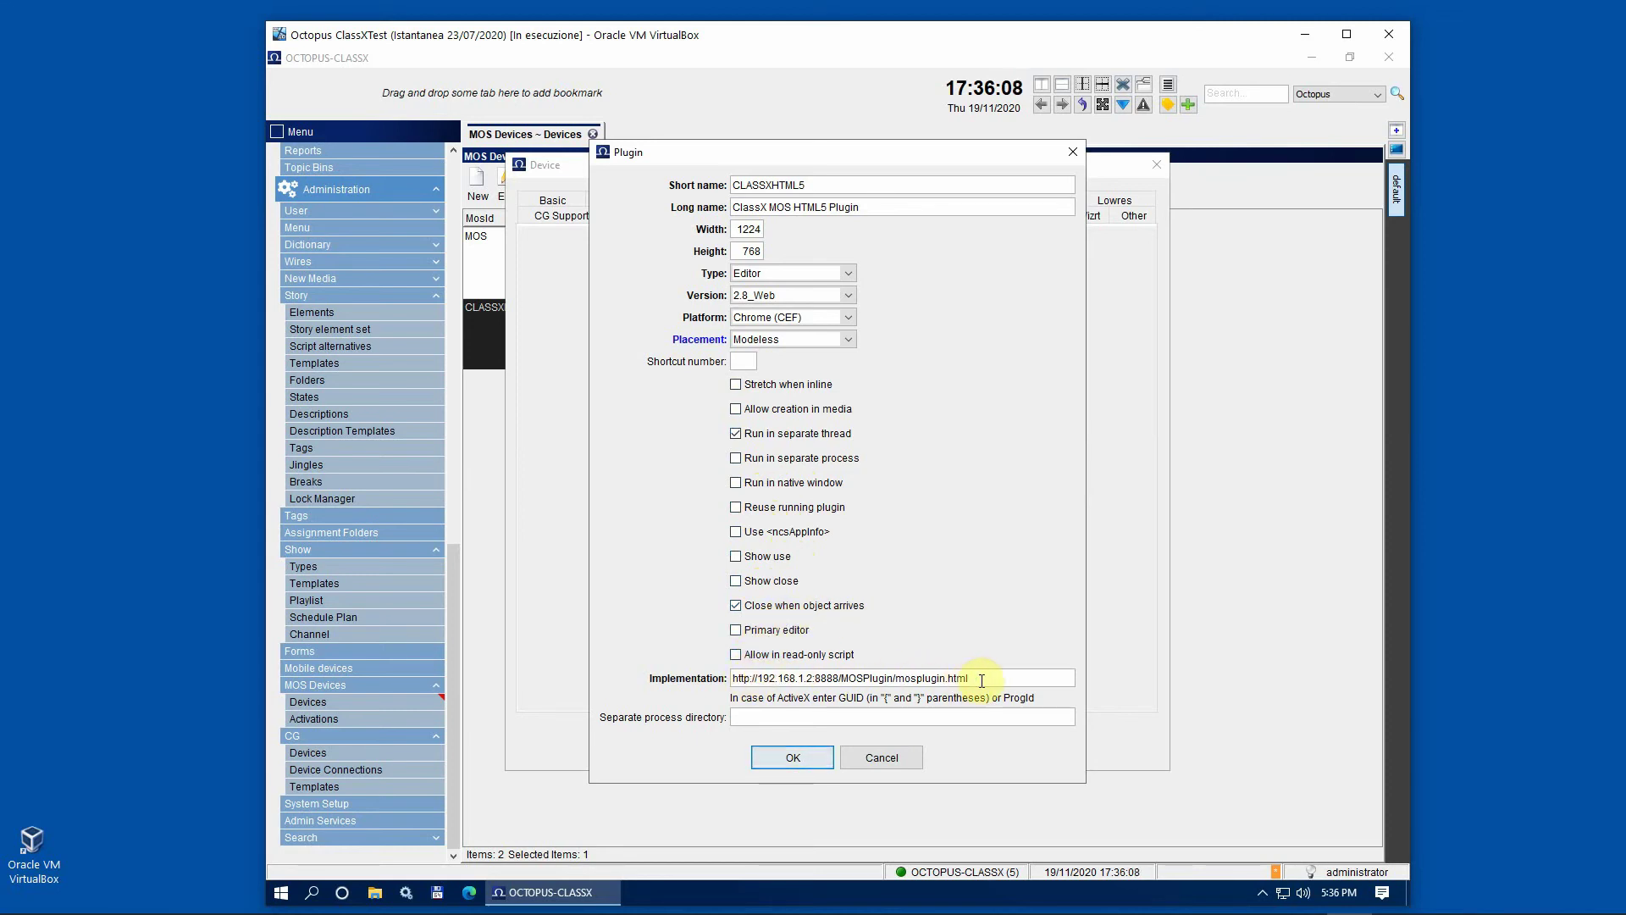
Check the plugin's Implementation address and accept the plugin and device settings.
triple_click(949, 679)
key("shift+Left")
key("shift+Left")
key("shift+Left")
key("shift+Left")
key("shift+Left")
key("shift+Left")
key("shift+Left")
key("shift+Left")
key("shift+Left")
key("shift+Left")
left_click_drag(938, 679, 839, 677)
left_click(838, 677)
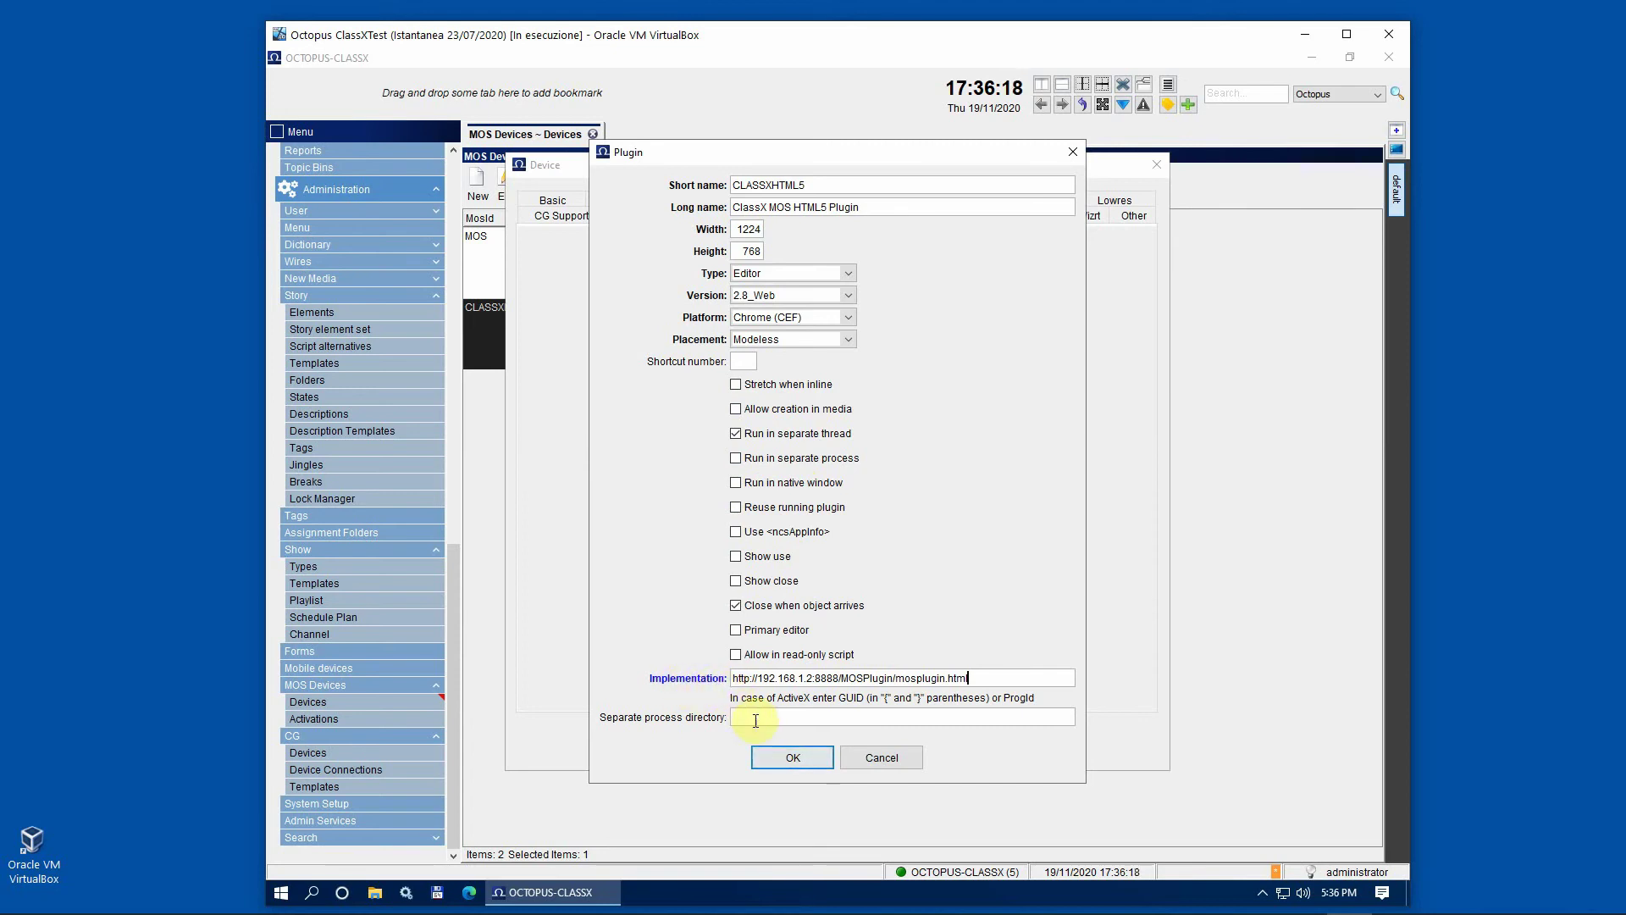
left_click(803, 755)
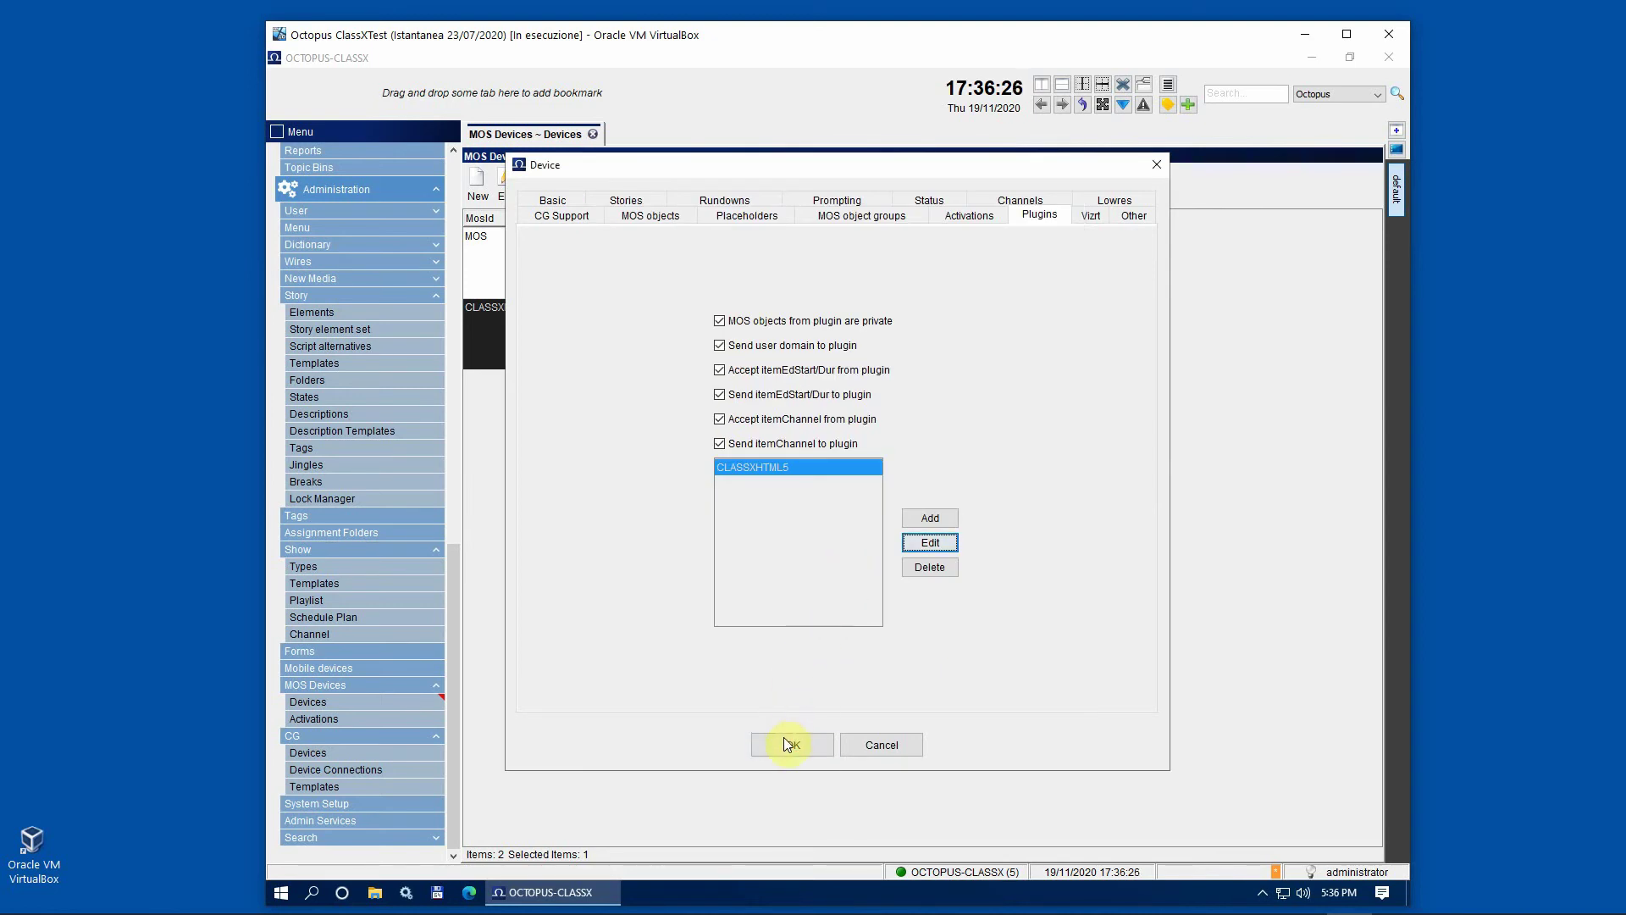
left_click(785, 744)
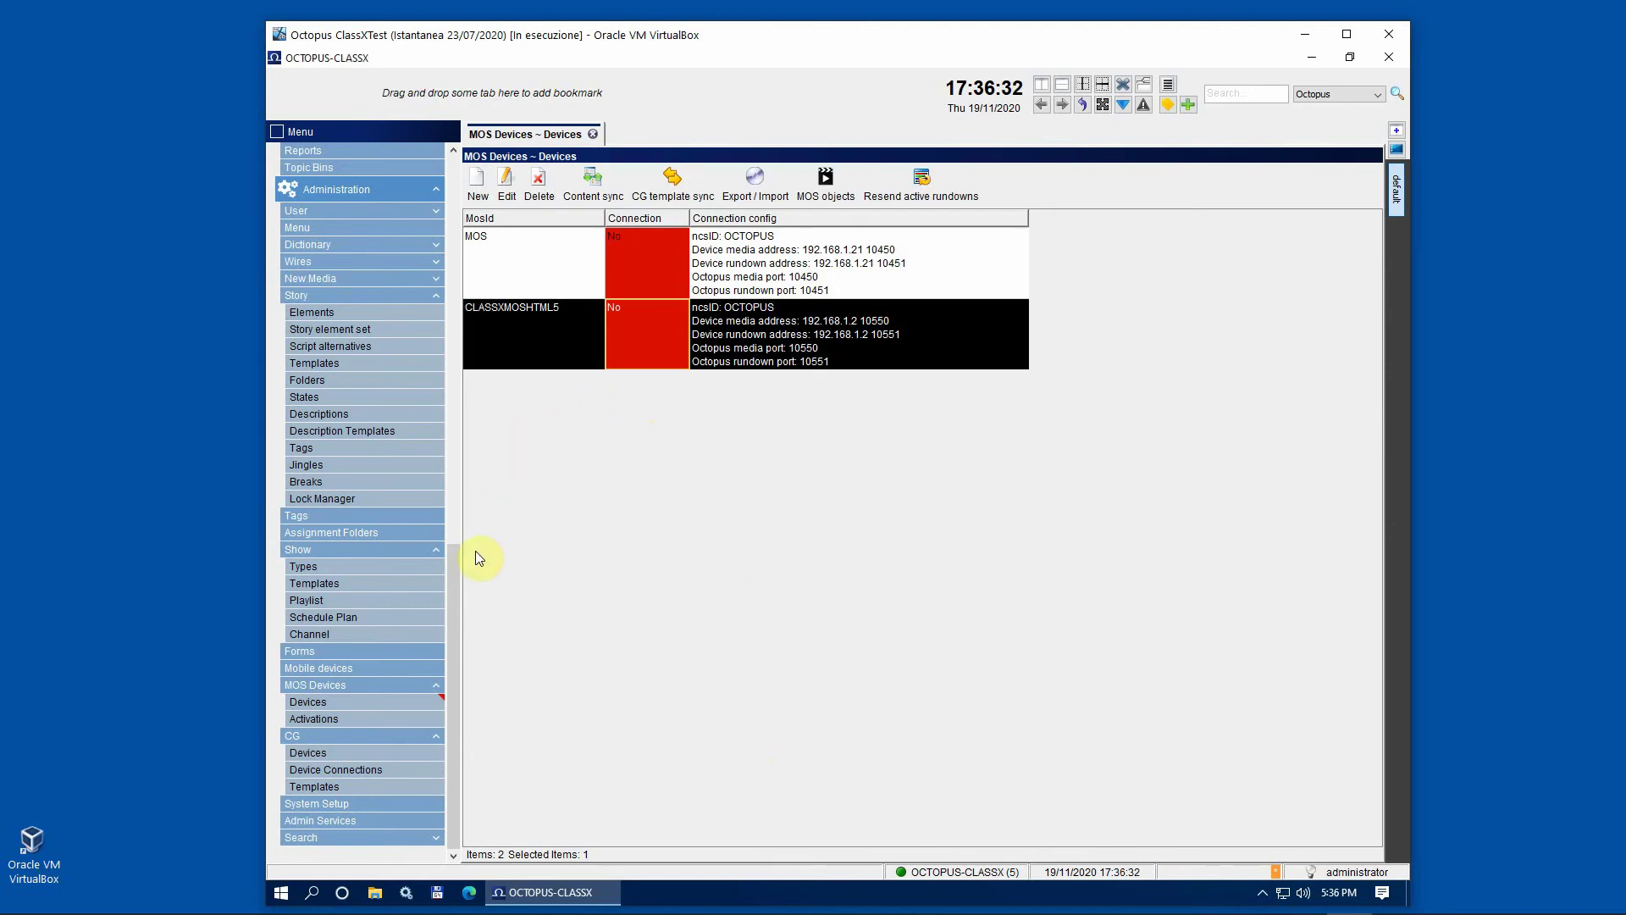
Open the MOS device activations and select the CLASSXMOSHTML5 device.
left_click(314, 718)
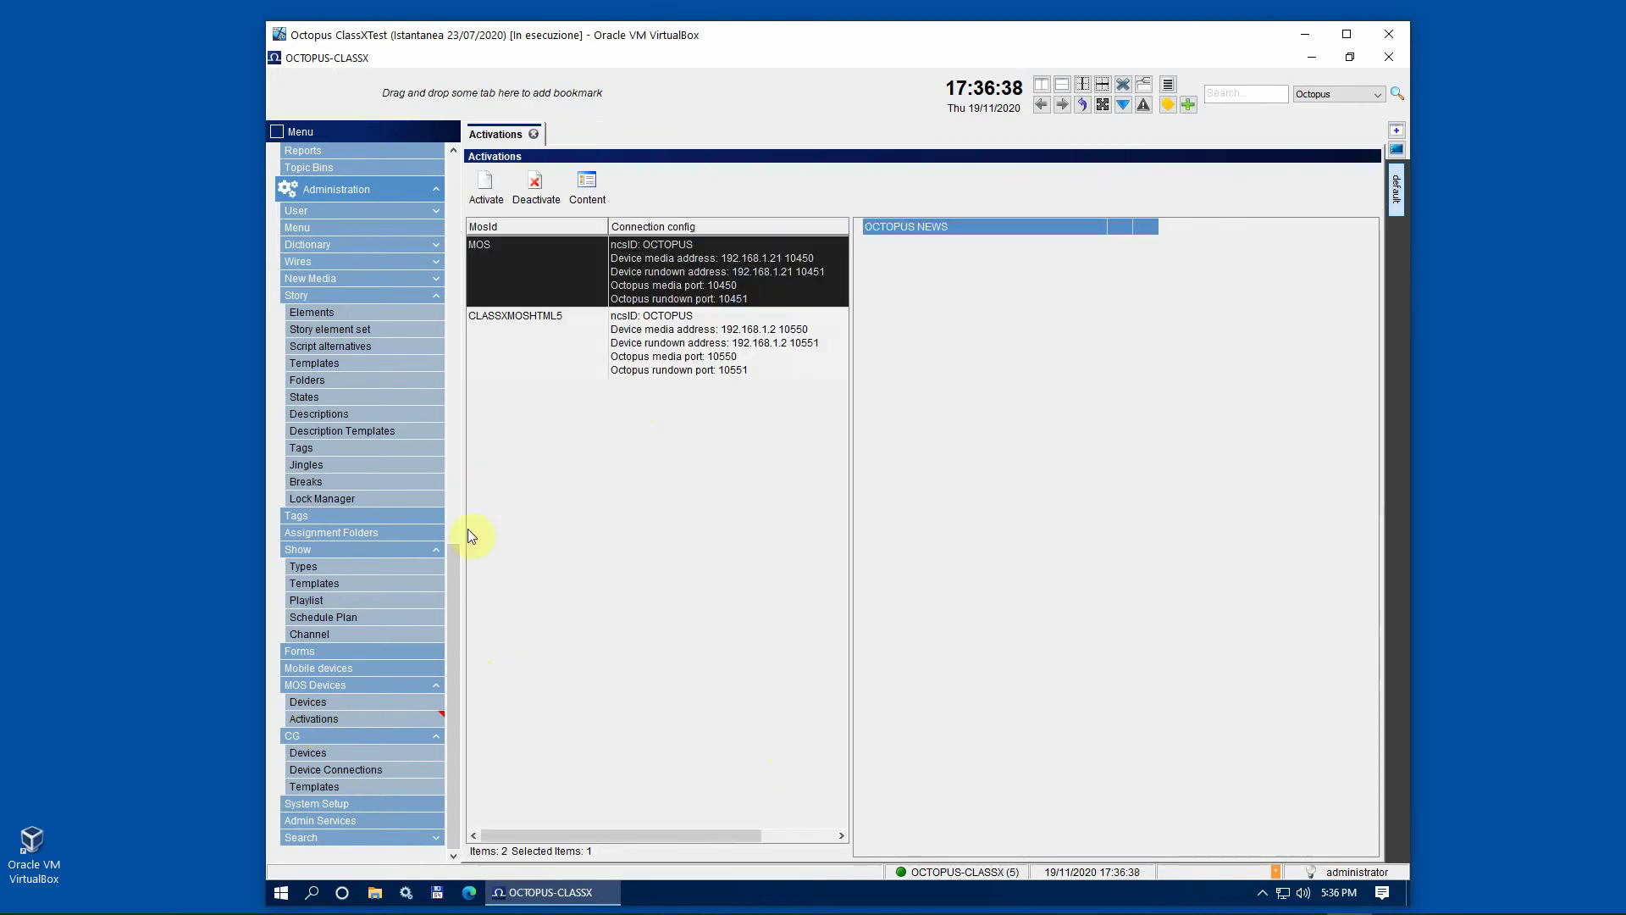
left_click(532, 320)
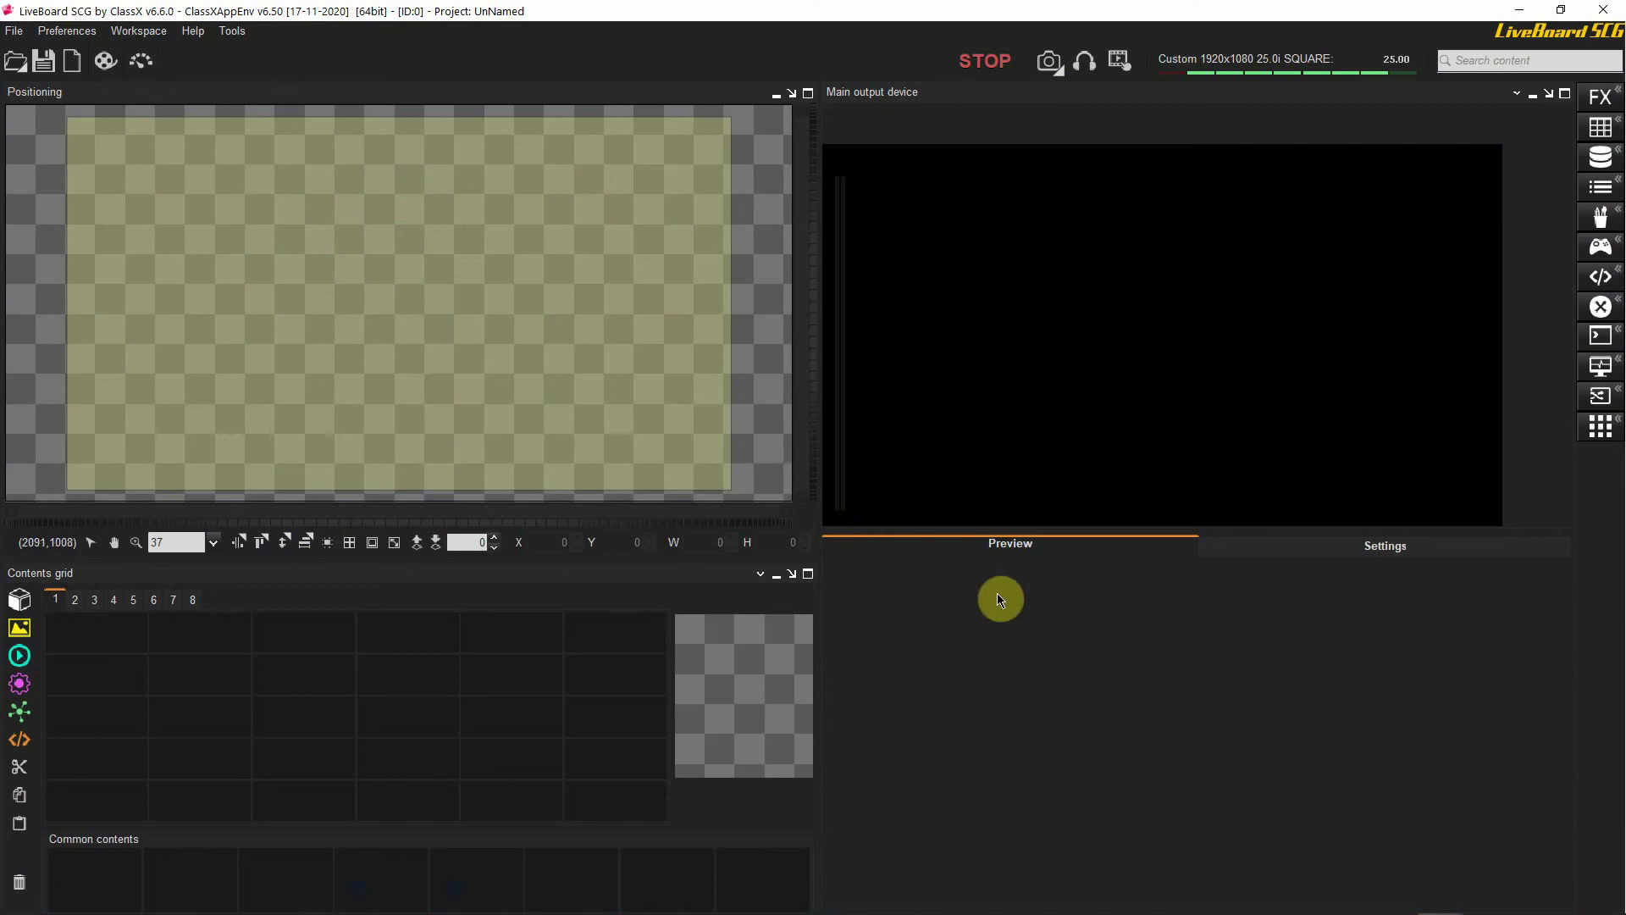
Switch to StealthCG for LiveBoard and check the remote connection's communication and event ports in its preferences.
mouse_move(1237, 902)
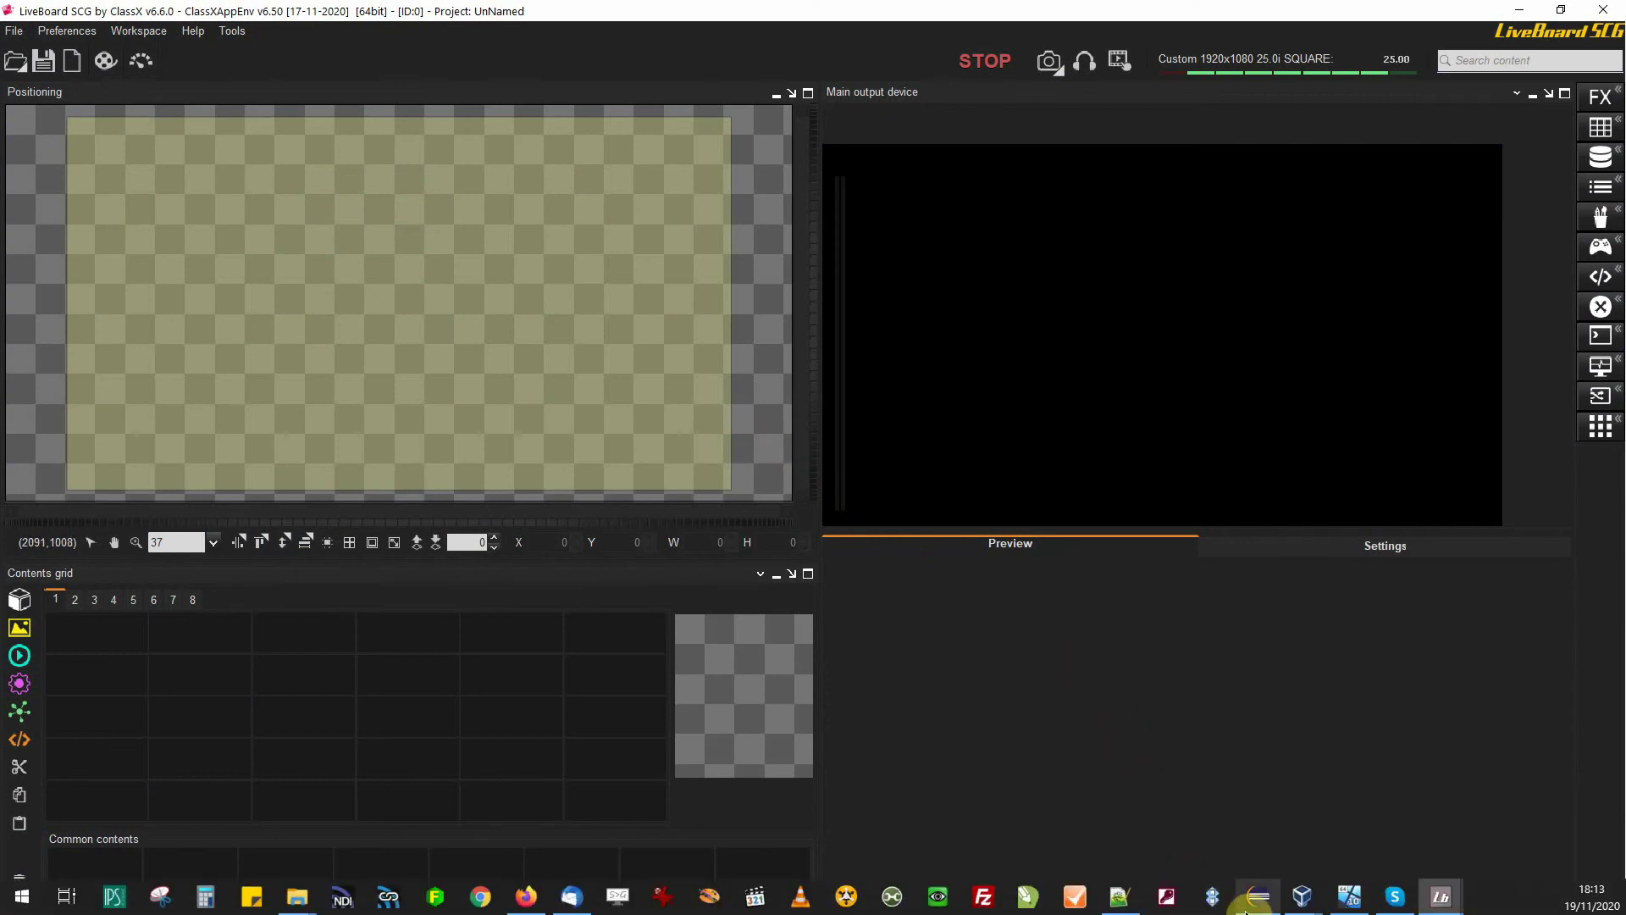
mouse_move(1438, 900)
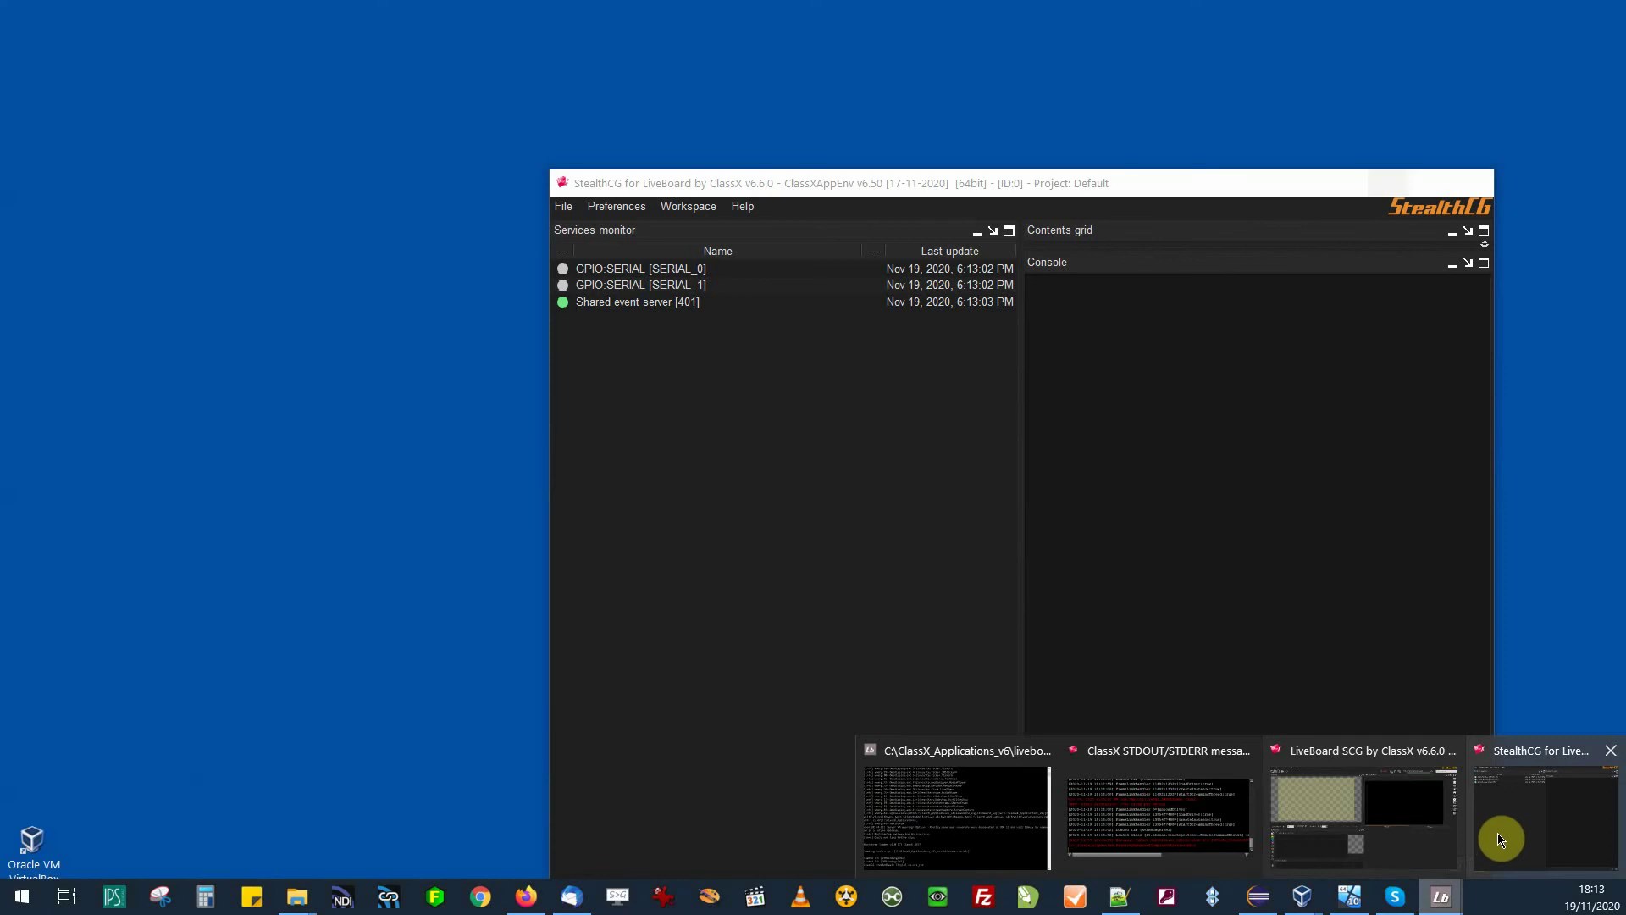
left_click(1502, 825)
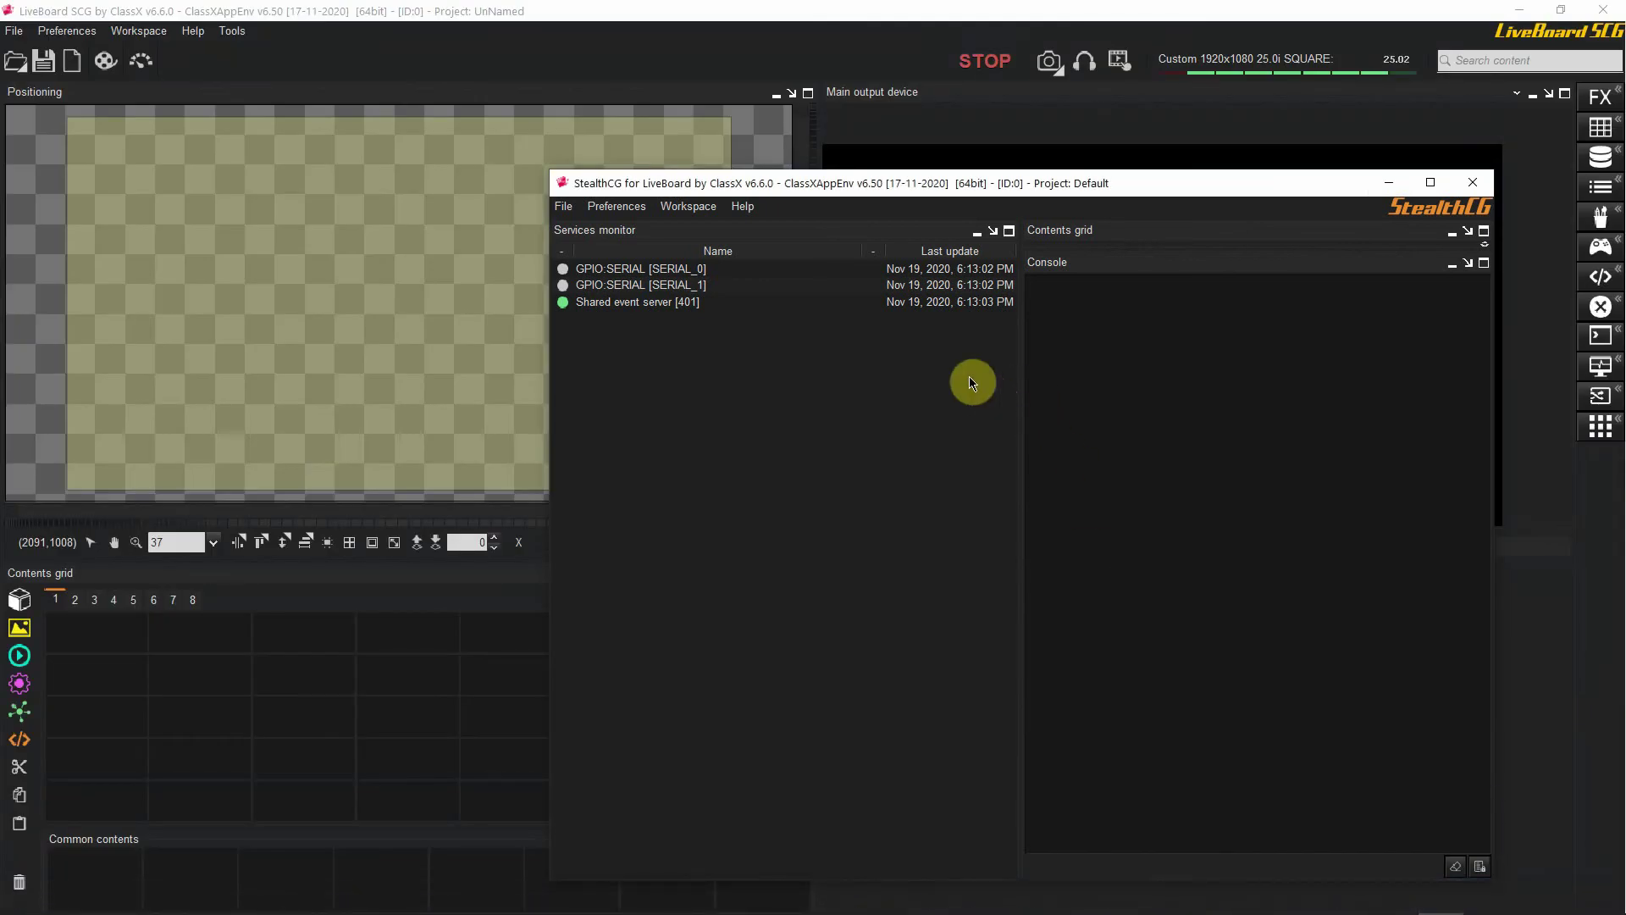
left_click(604, 209)
left_click(602, 226)
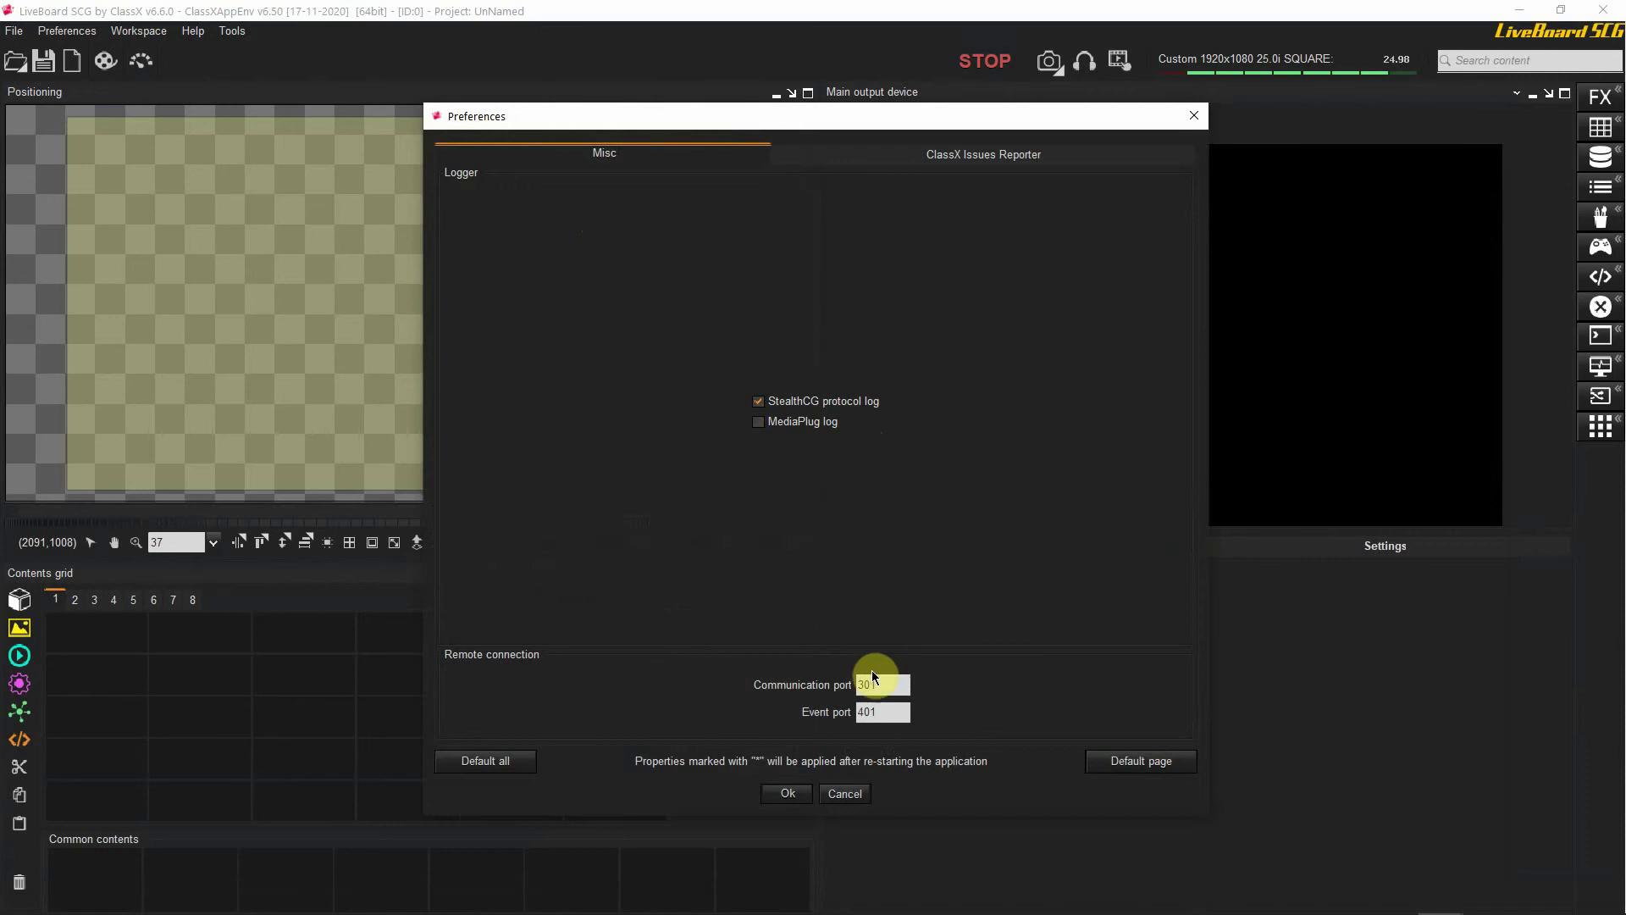
left_click_drag(881, 686, 856, 709)
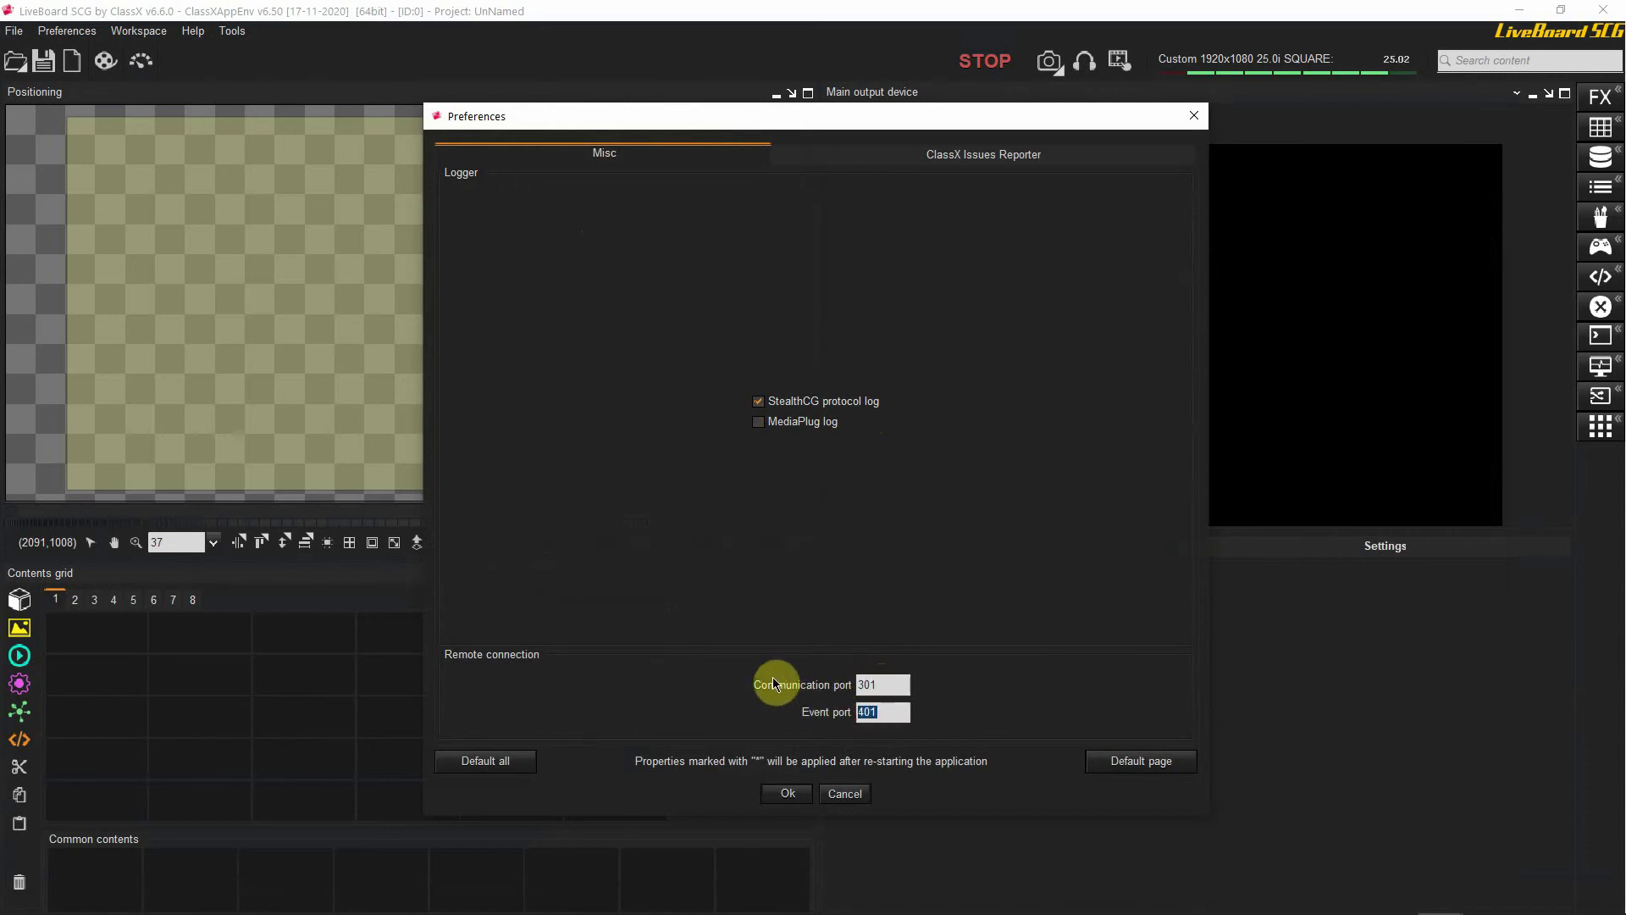
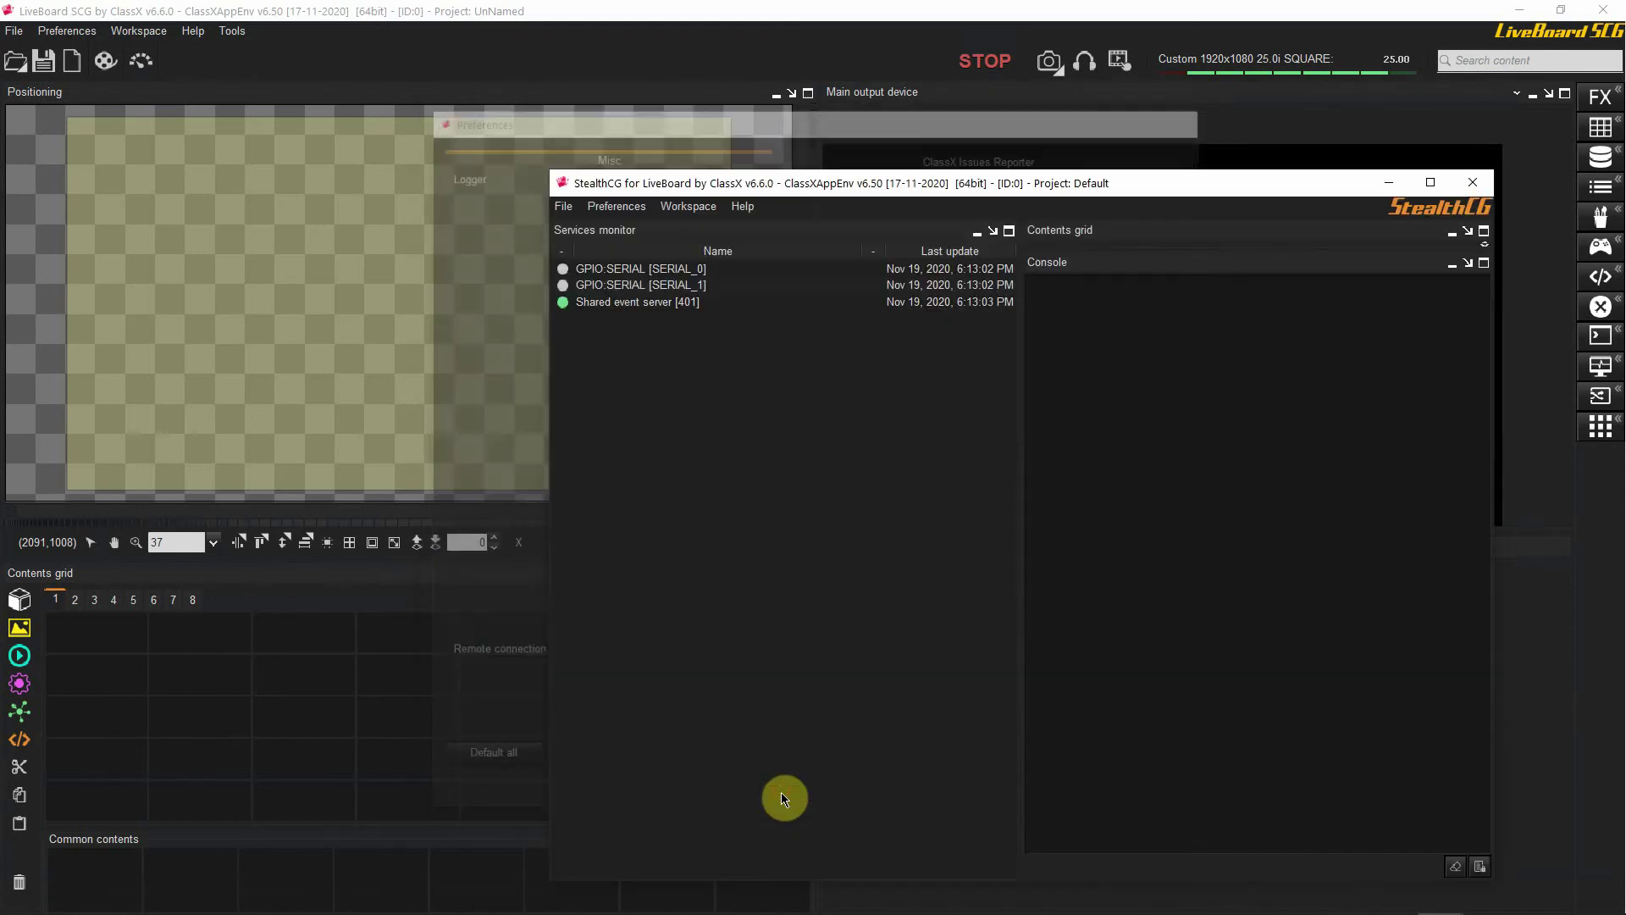
left_click_drag(728, 183, 716, 187)
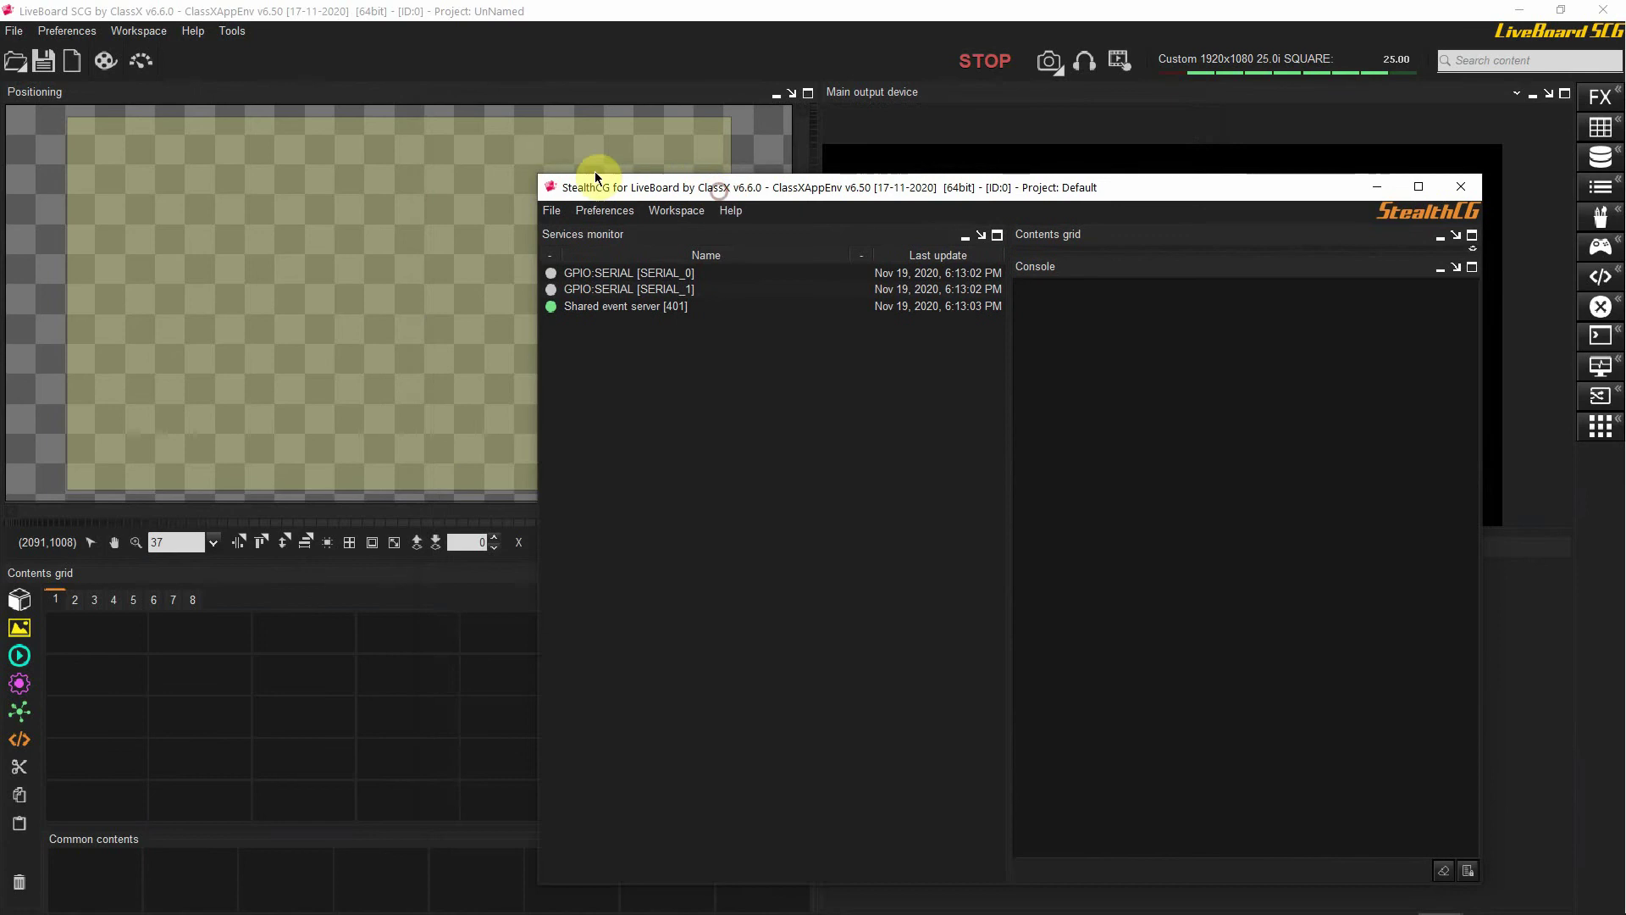
In LiveBoard SCG's video preferences, choose BlackMagic DeckLink generic as the main output device and accept the settings.
left_click(215, 136)
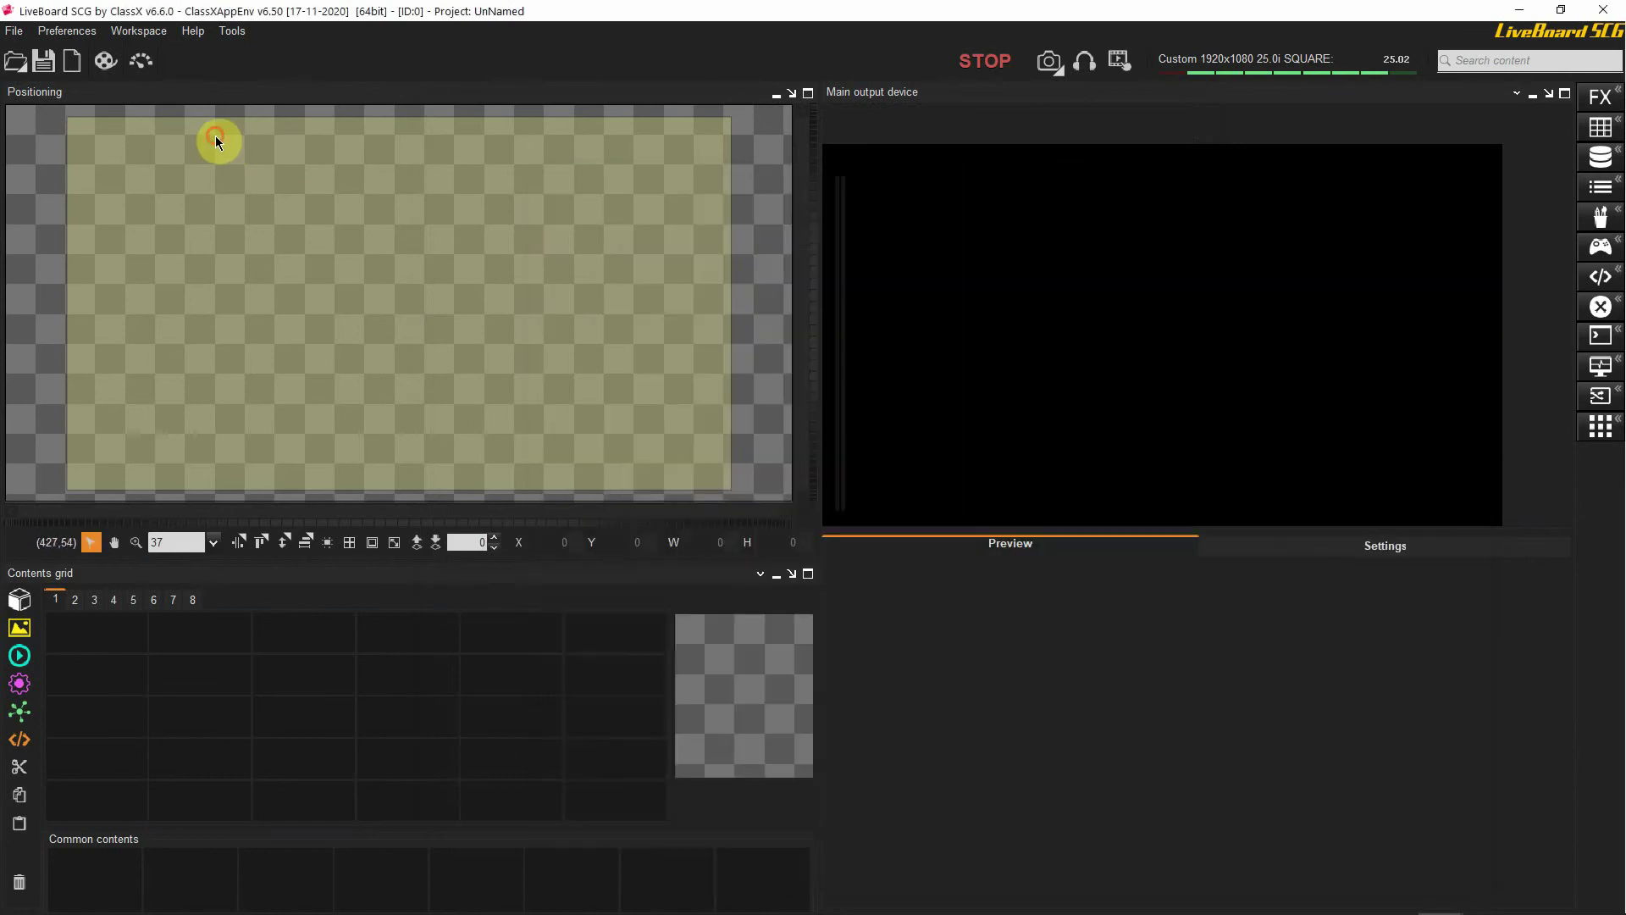
left_click(77, 30)
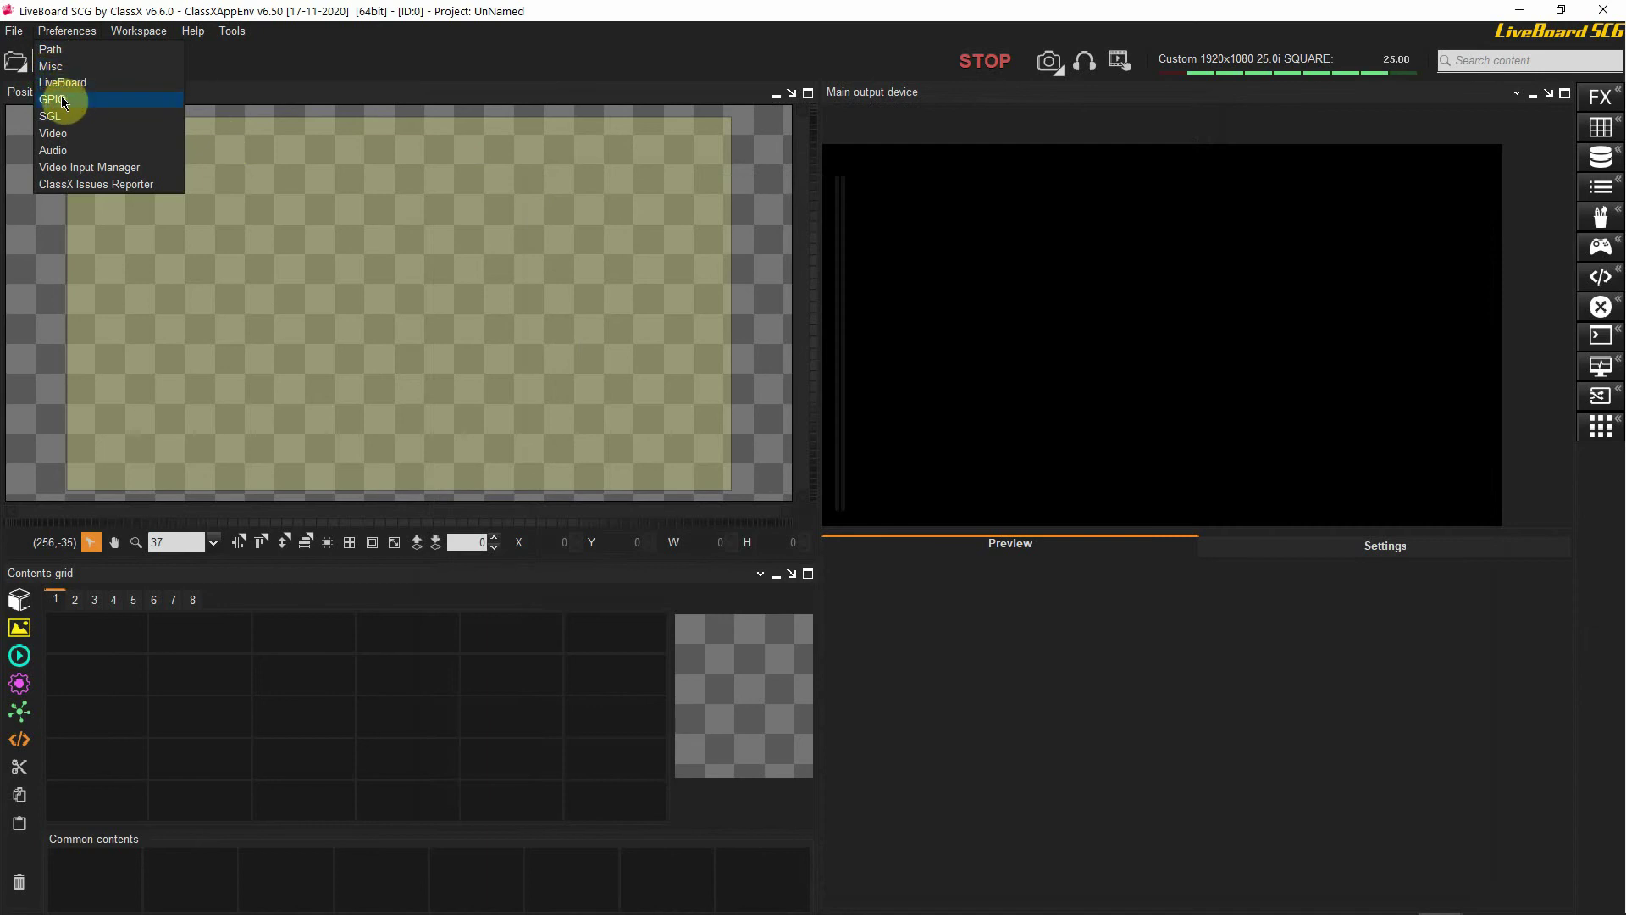
left_click(67, 139)
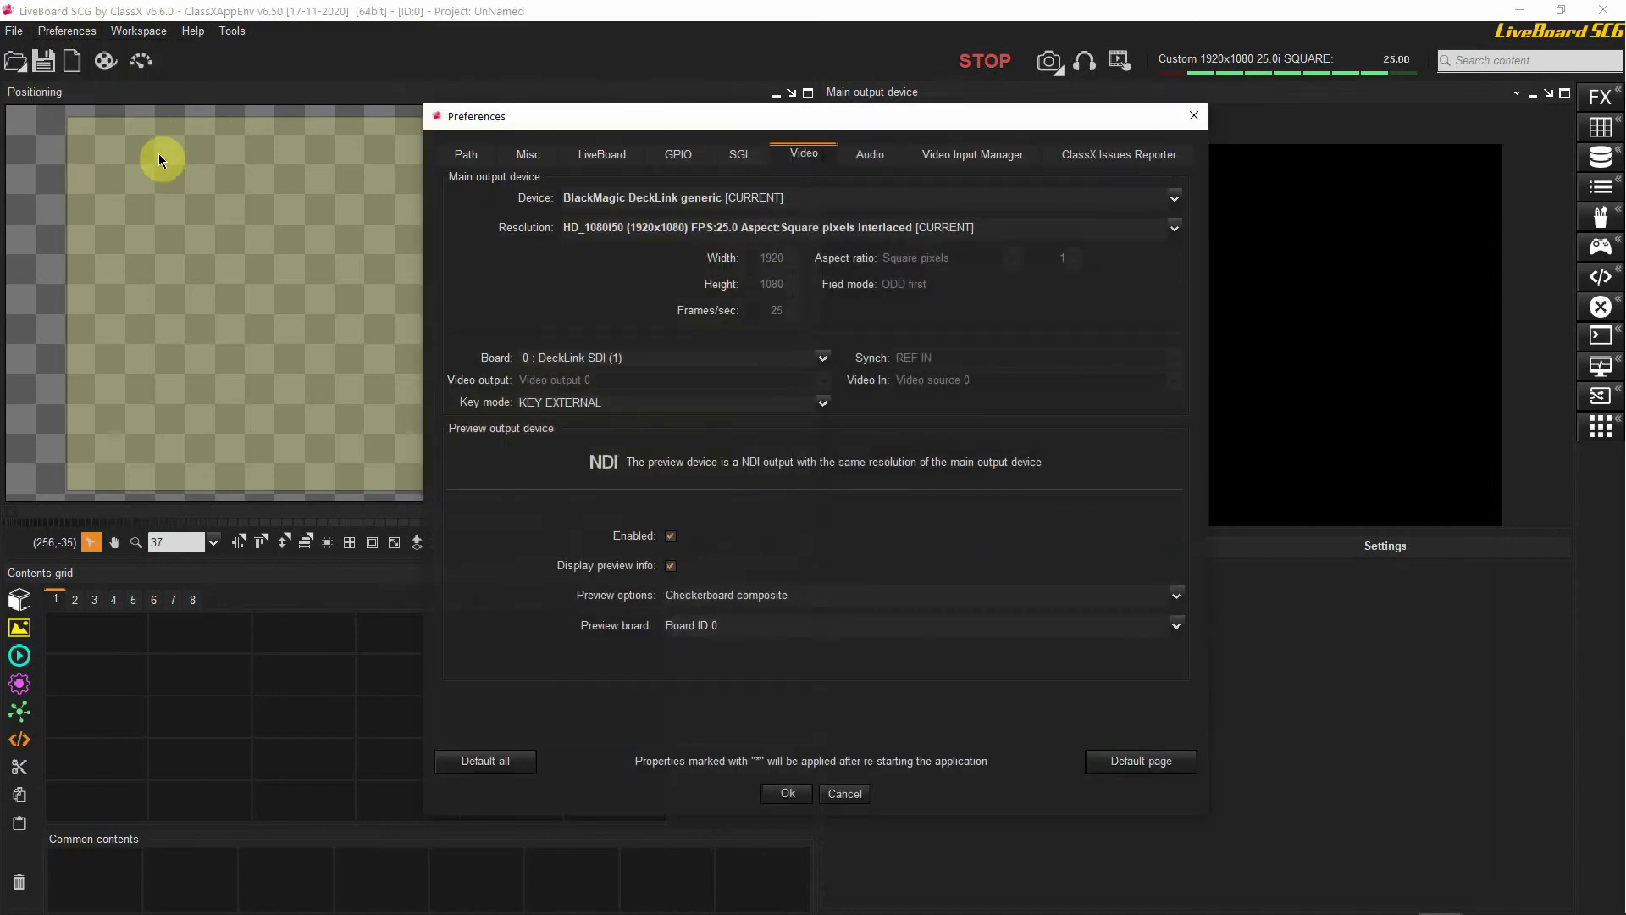
left_click(682, 203)
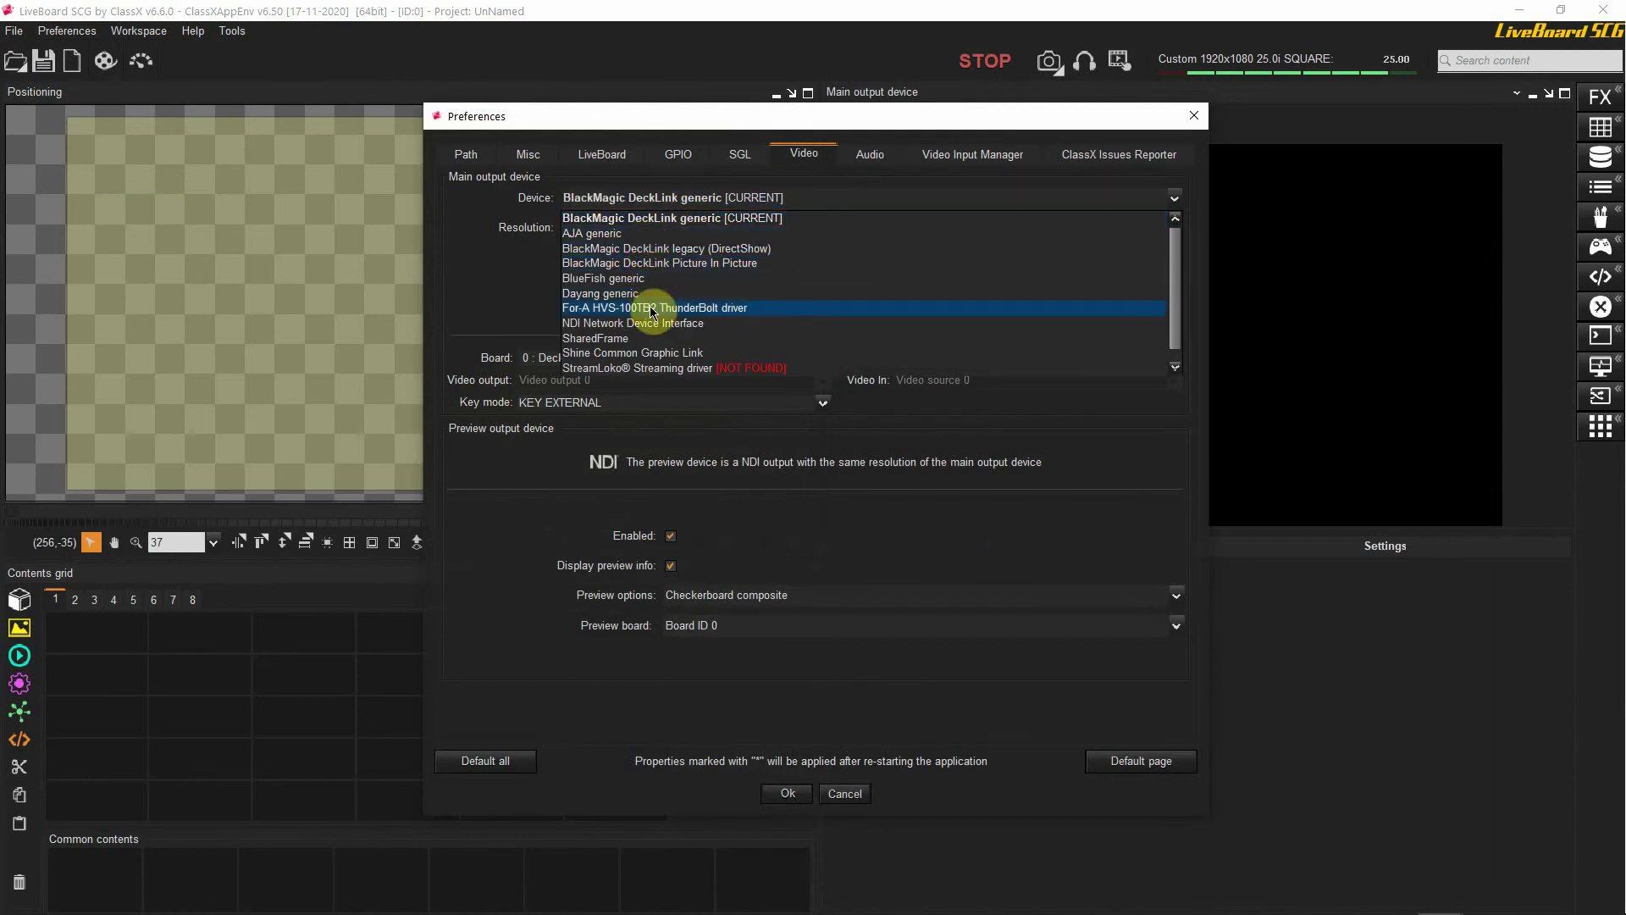
left_click(650, 219)
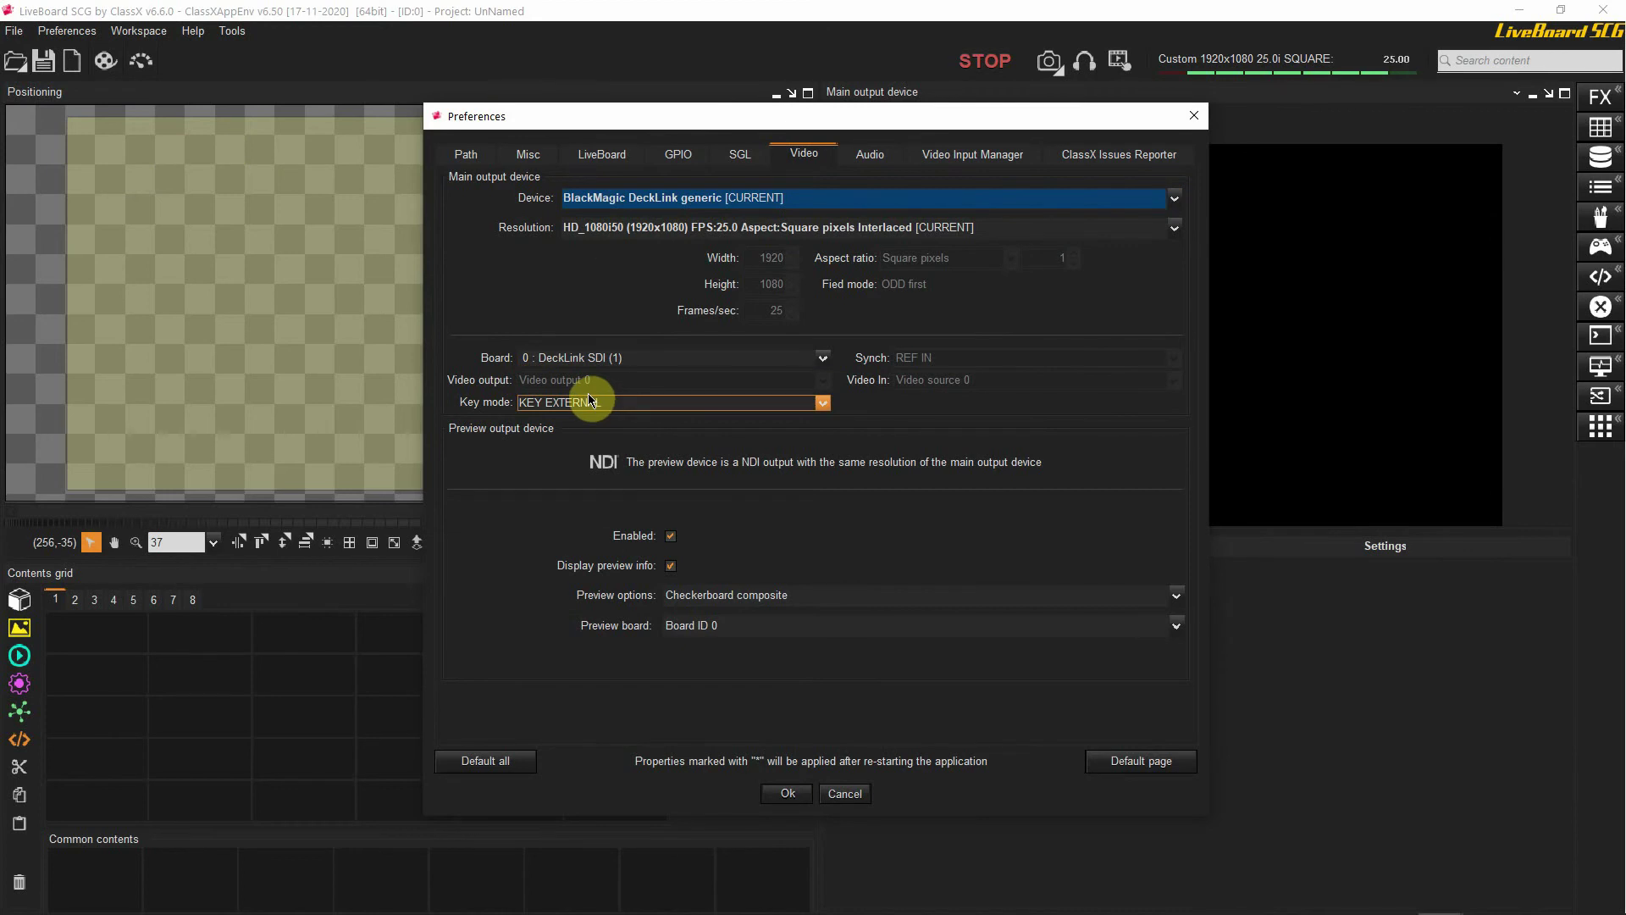
left_click(788, 794)
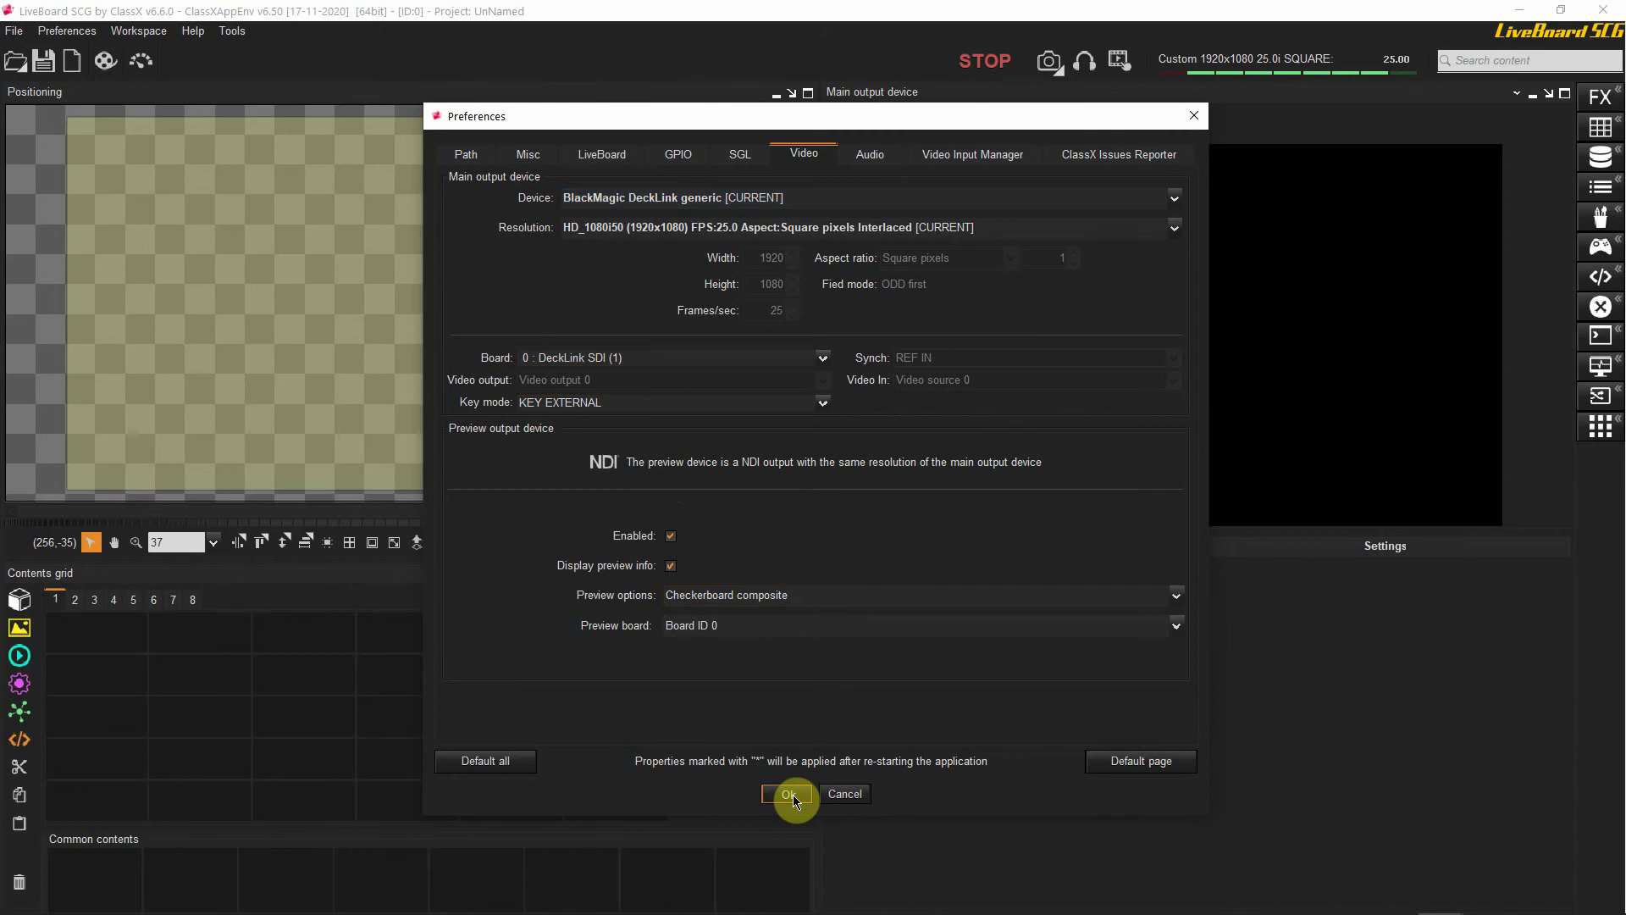
left_click(790, 794)
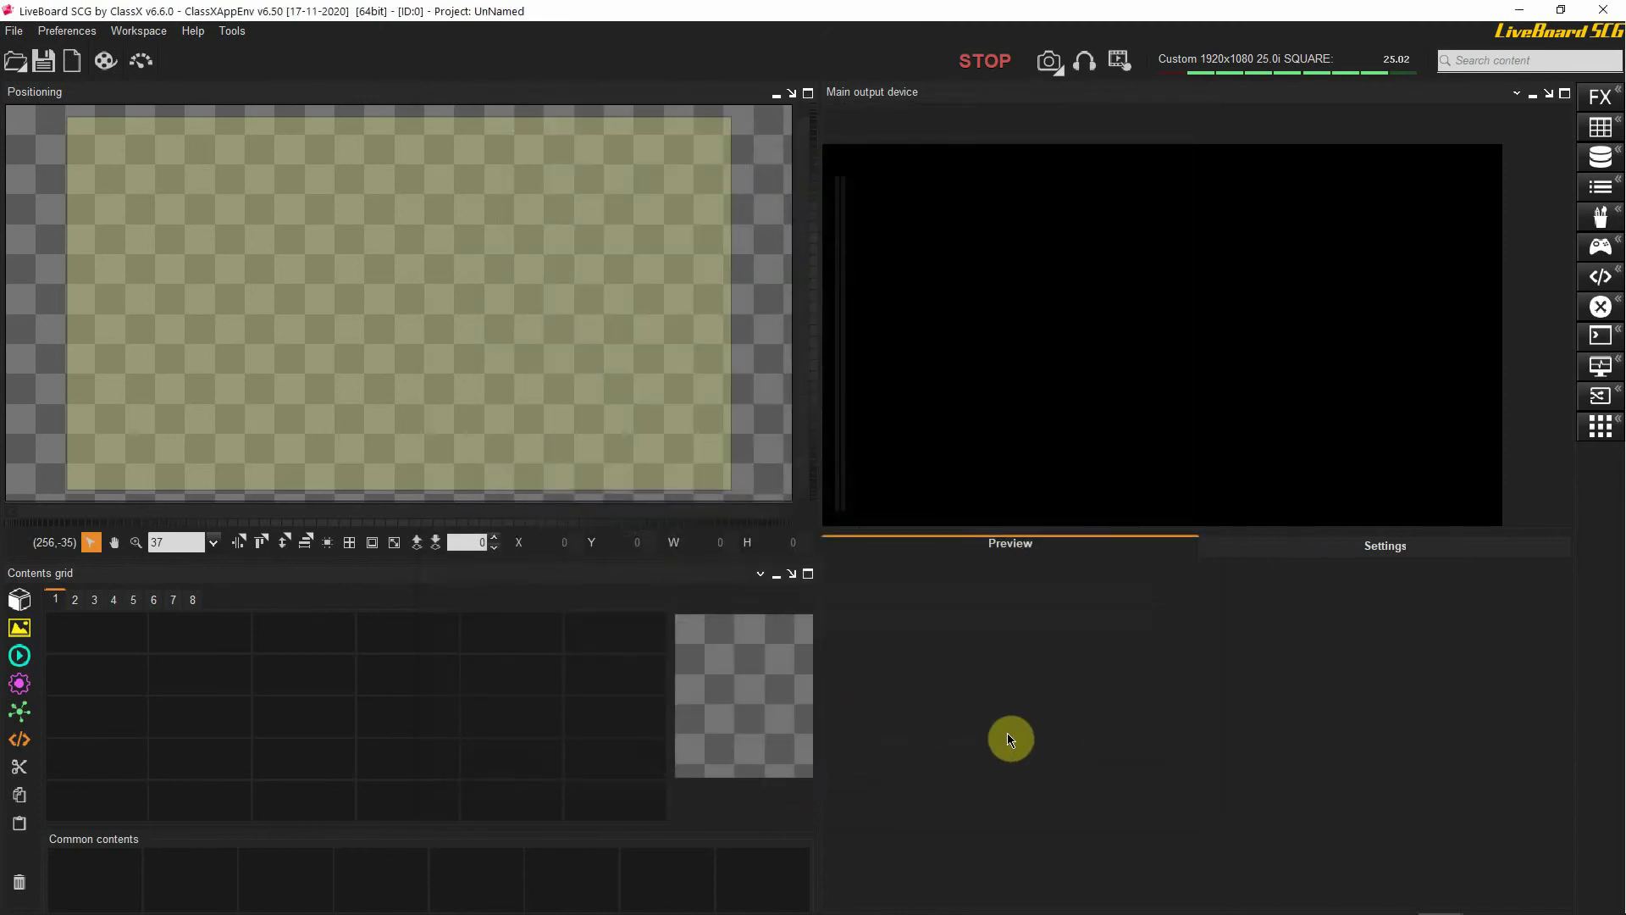
Switch to MOS Gateway and show its NCS connections and graphics channels.
mouse_move(1155, 911)
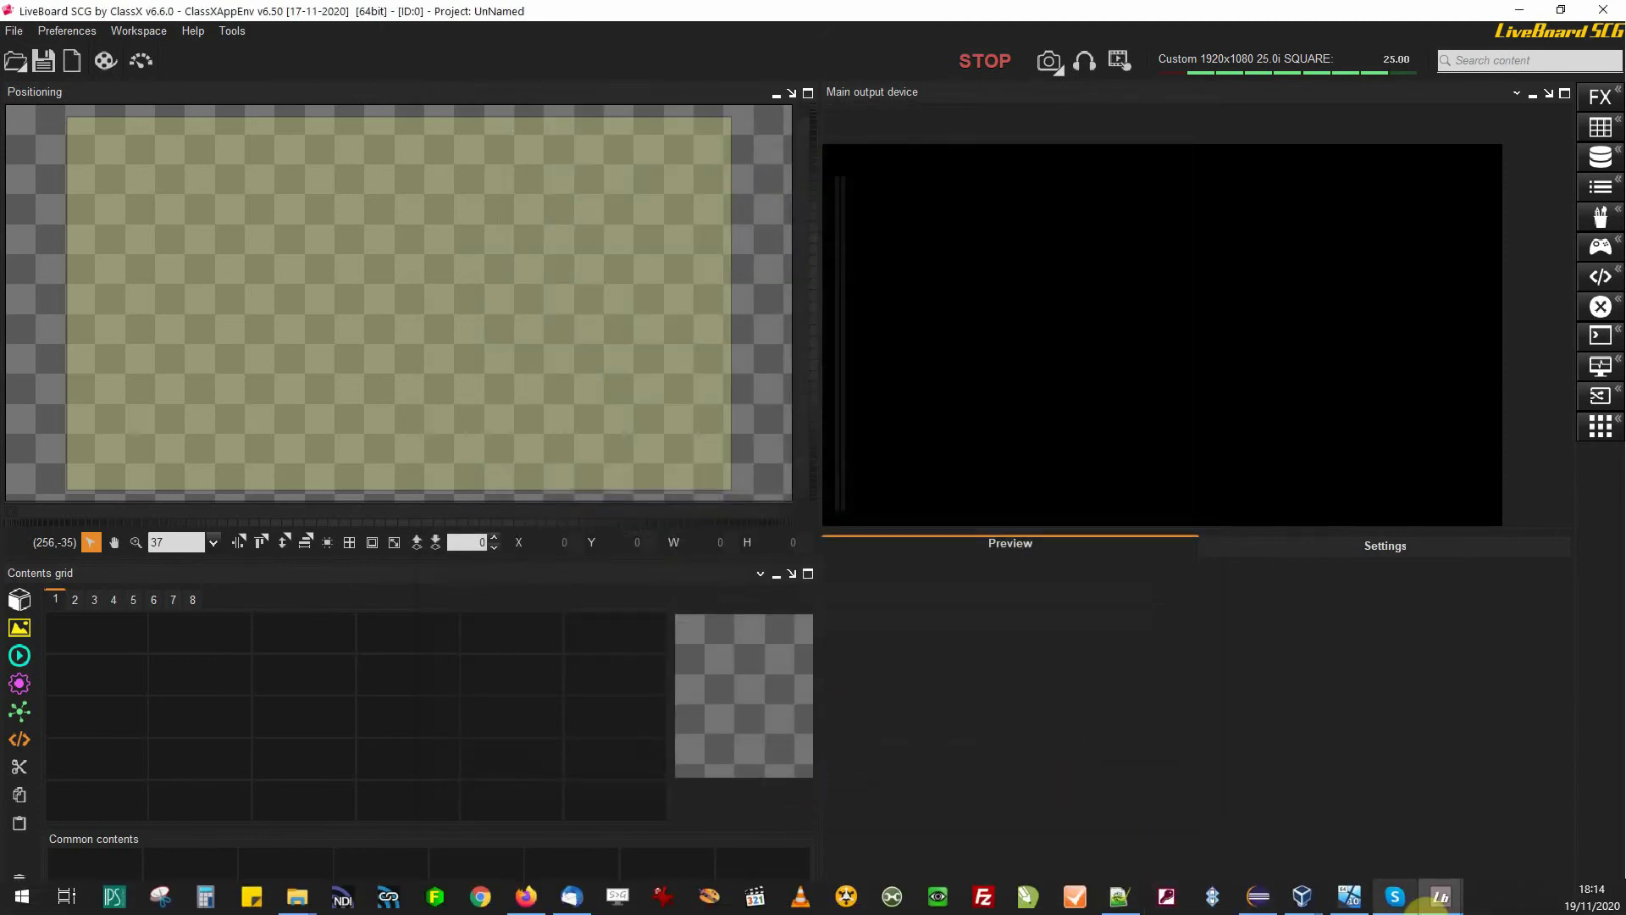
mouse_move(1455, 907)
left_click(1512, 843)
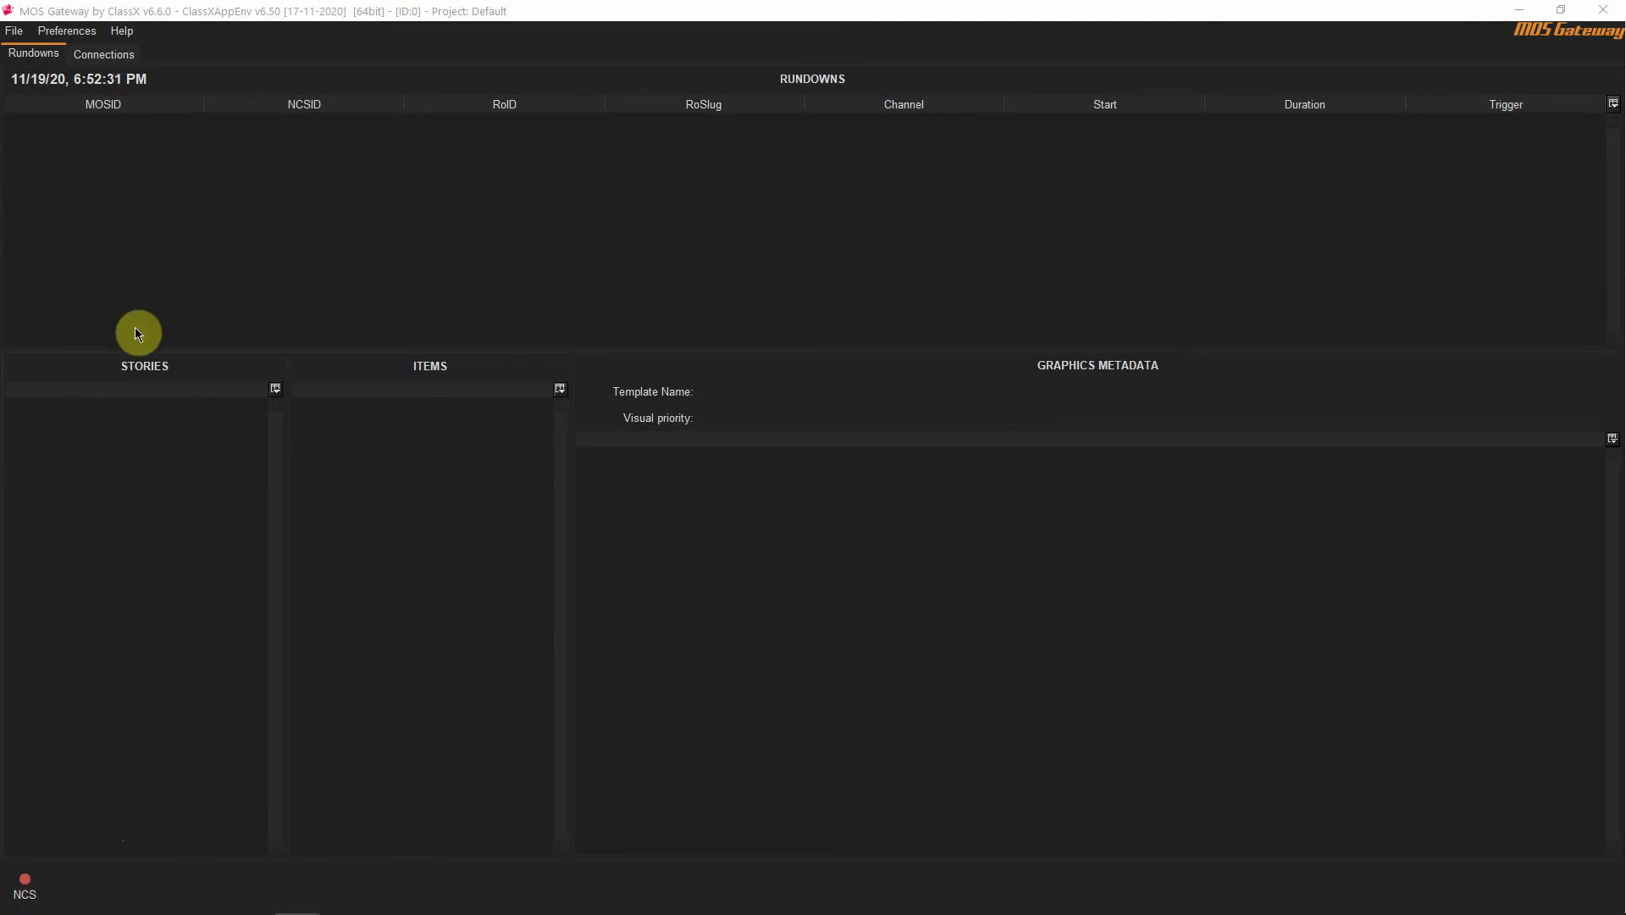
left_click(101, 55)
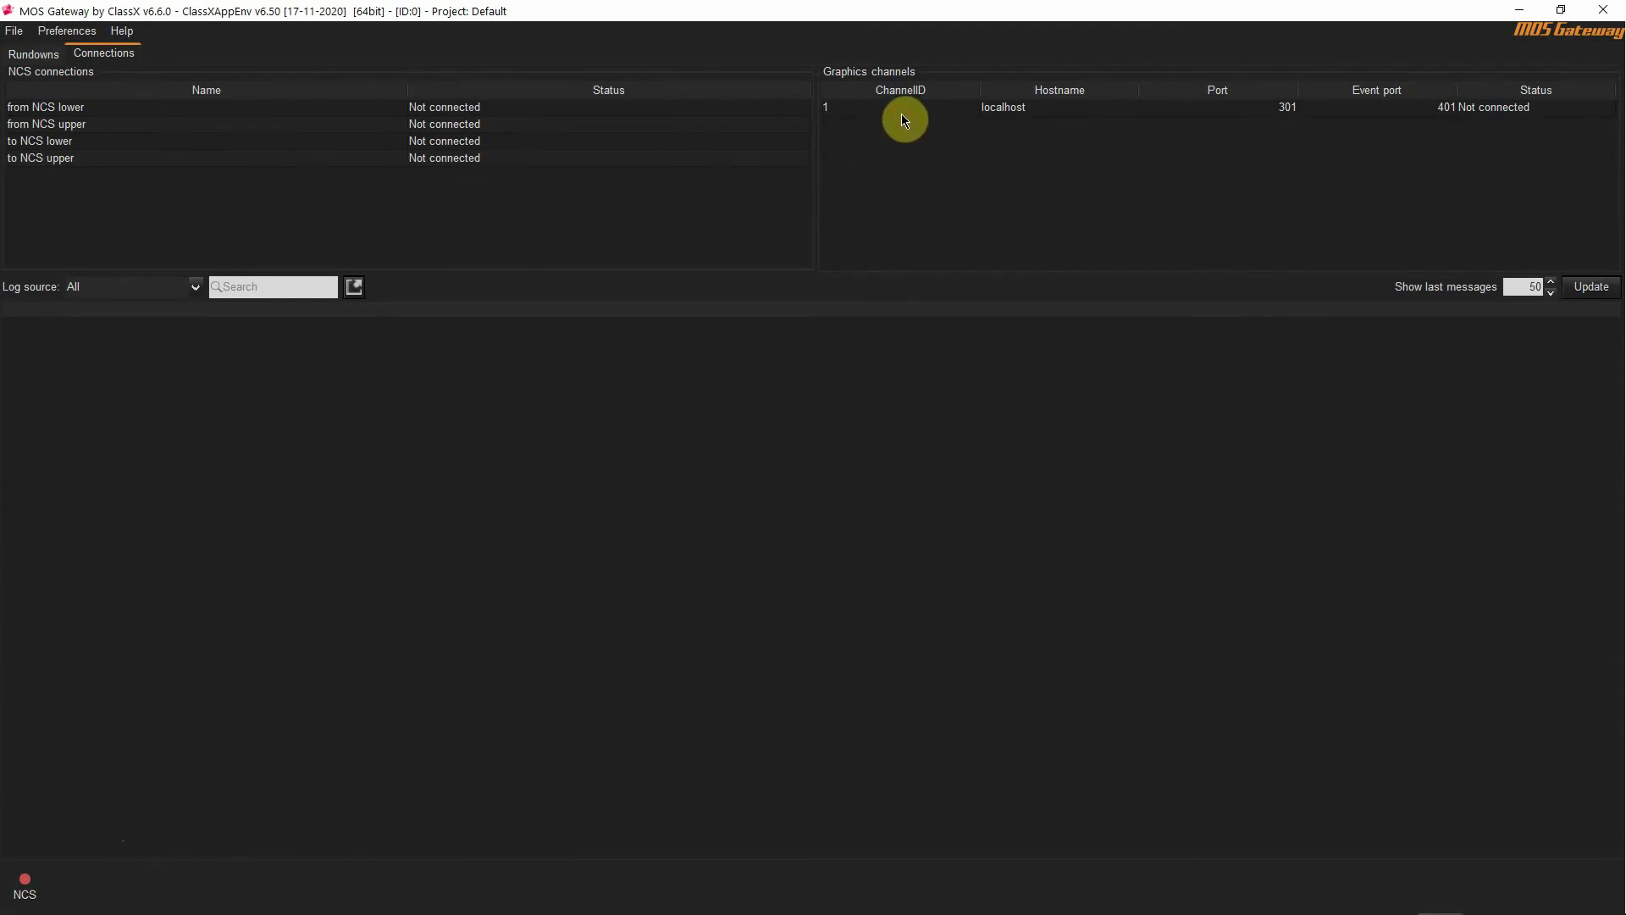
Add a new channel to the graphics channels list and select its channel ID for editing.
right_click(885, 146)
left_click(904, 157)
left_click(849, 111)
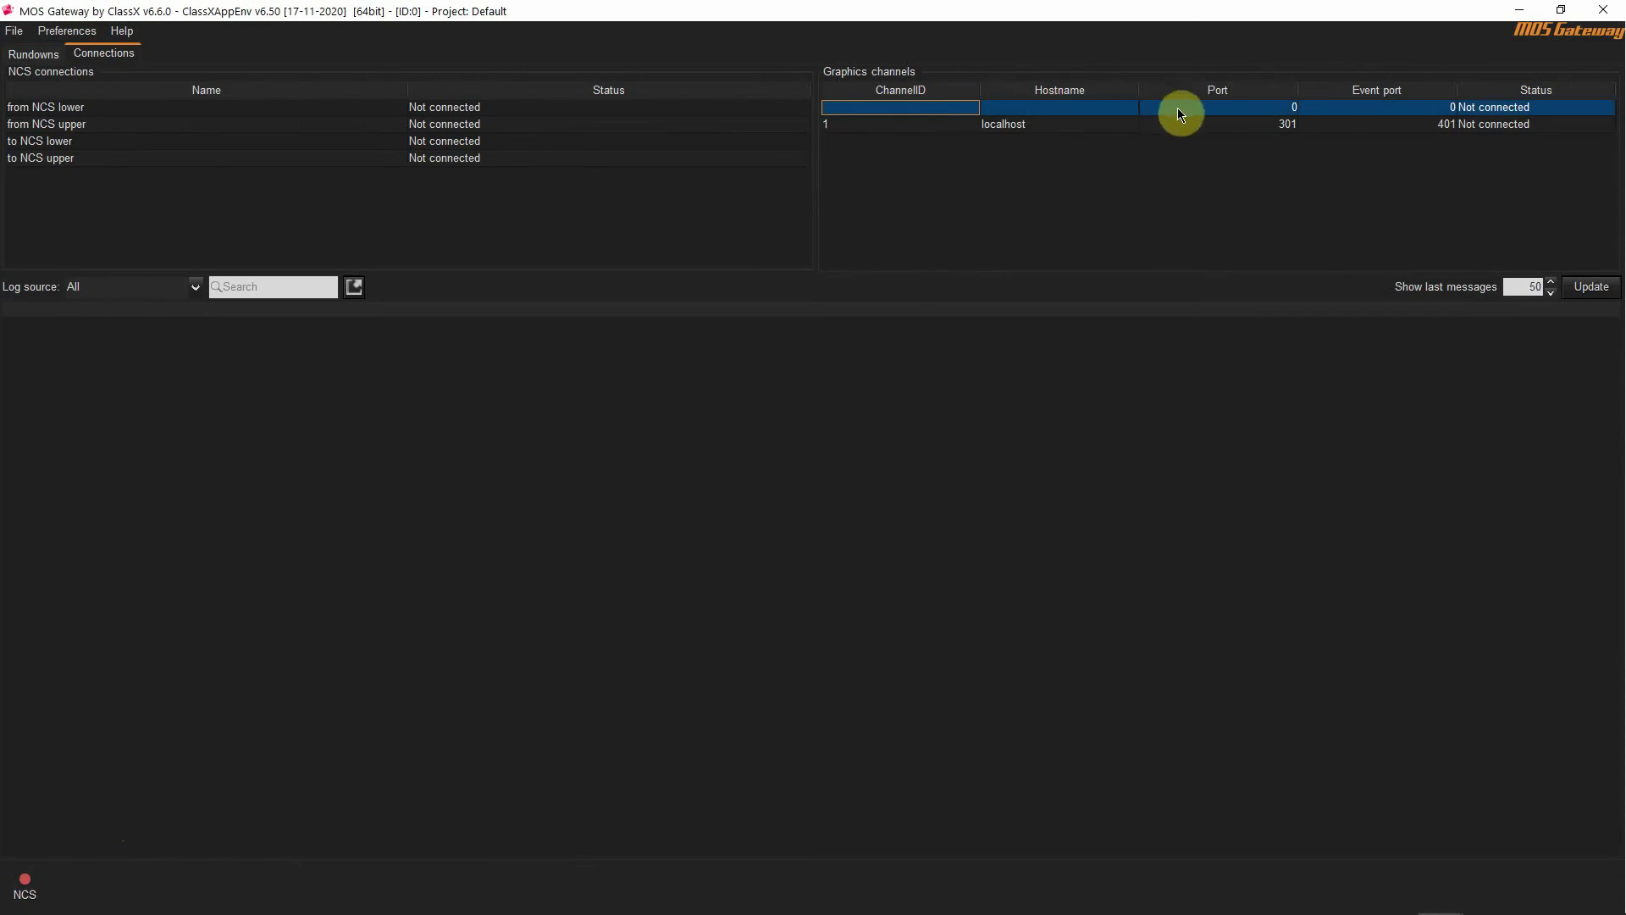
Remove the blank channel from the graphics channels list.
right_click(999, 109)
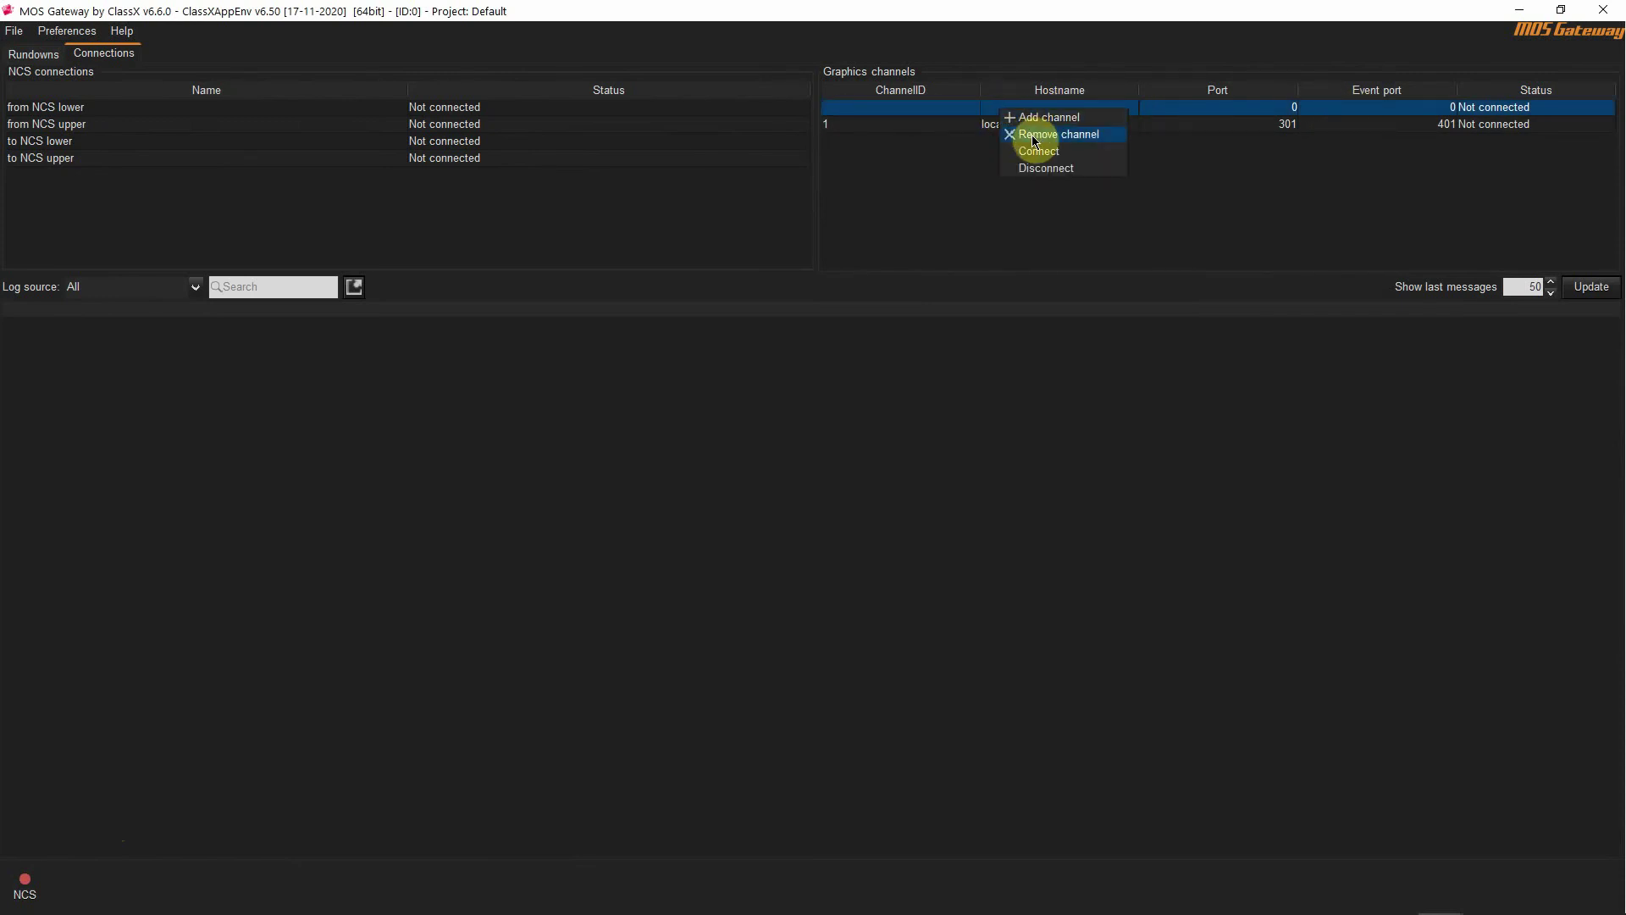
left_click(1031, 136)
left_click(862, 112)
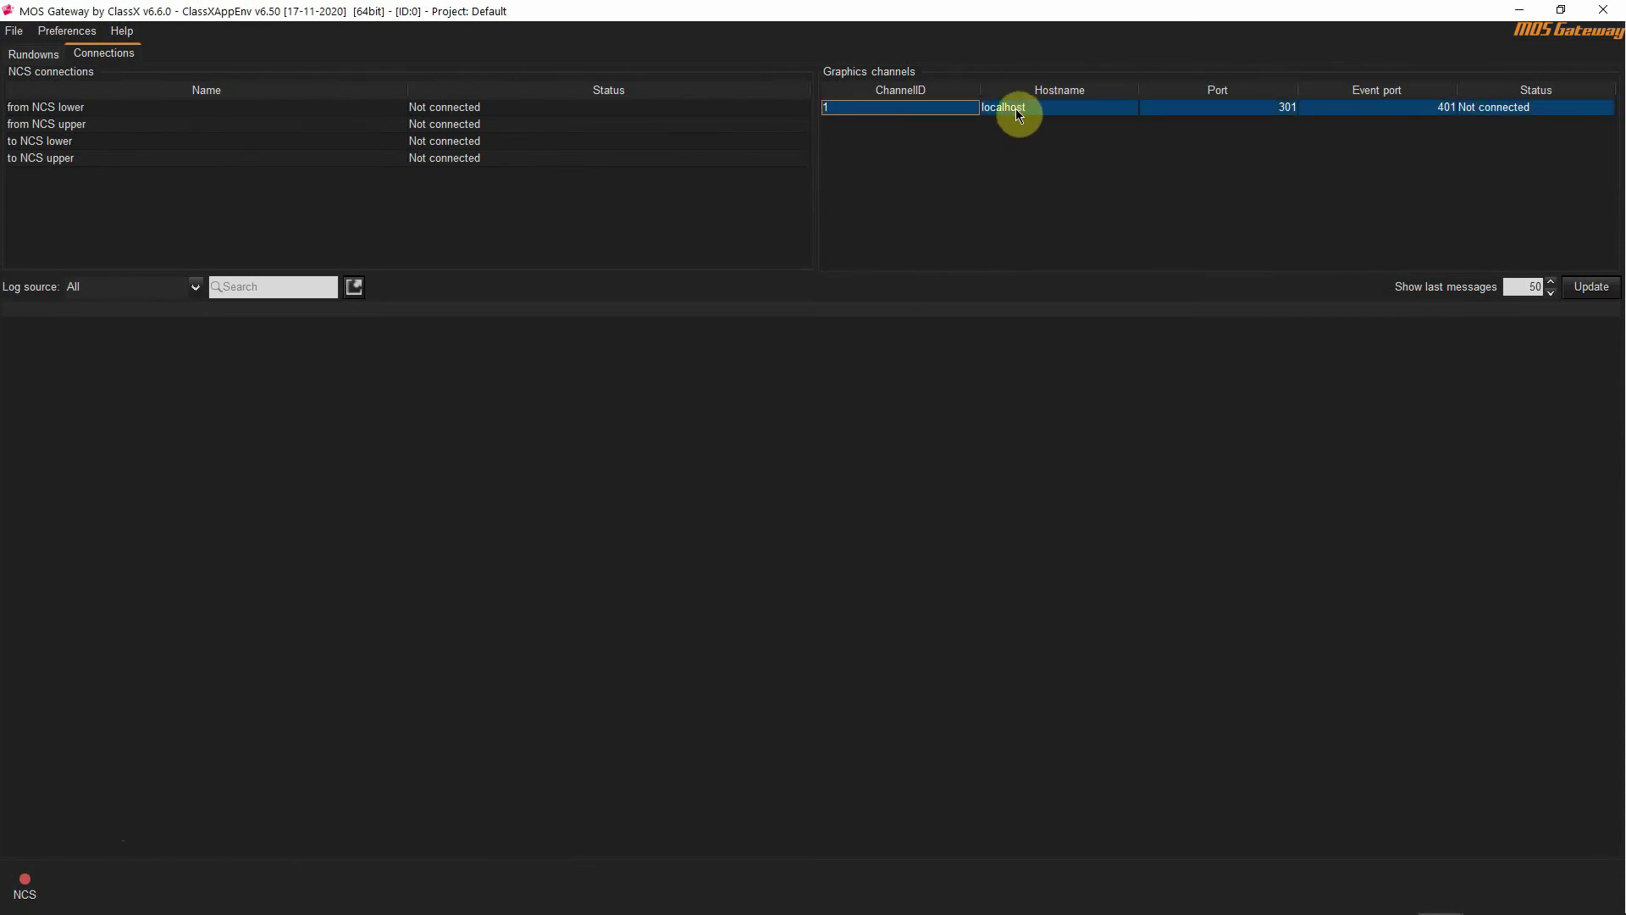
Check the channel ID, hostname, port and event port of the localhost graphics channel.
left_click(910, 106)
left_click(1051, 107)
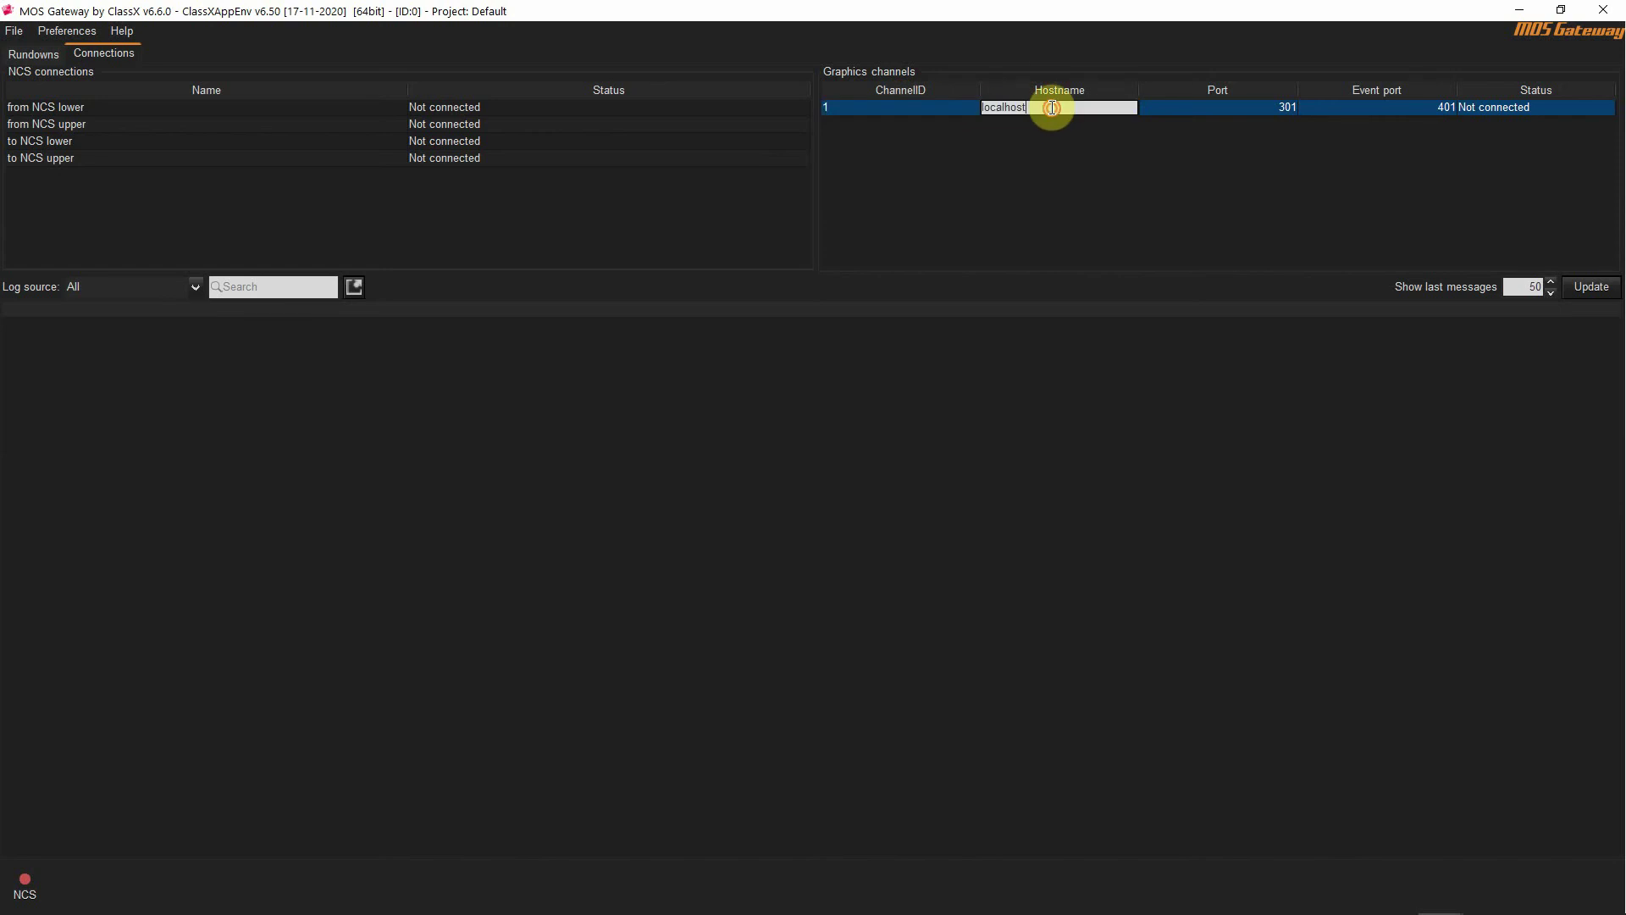
left_click(1247, 112)
left_click(1246, 112)
left_click(1375, 105)
left_click(1375, 105)
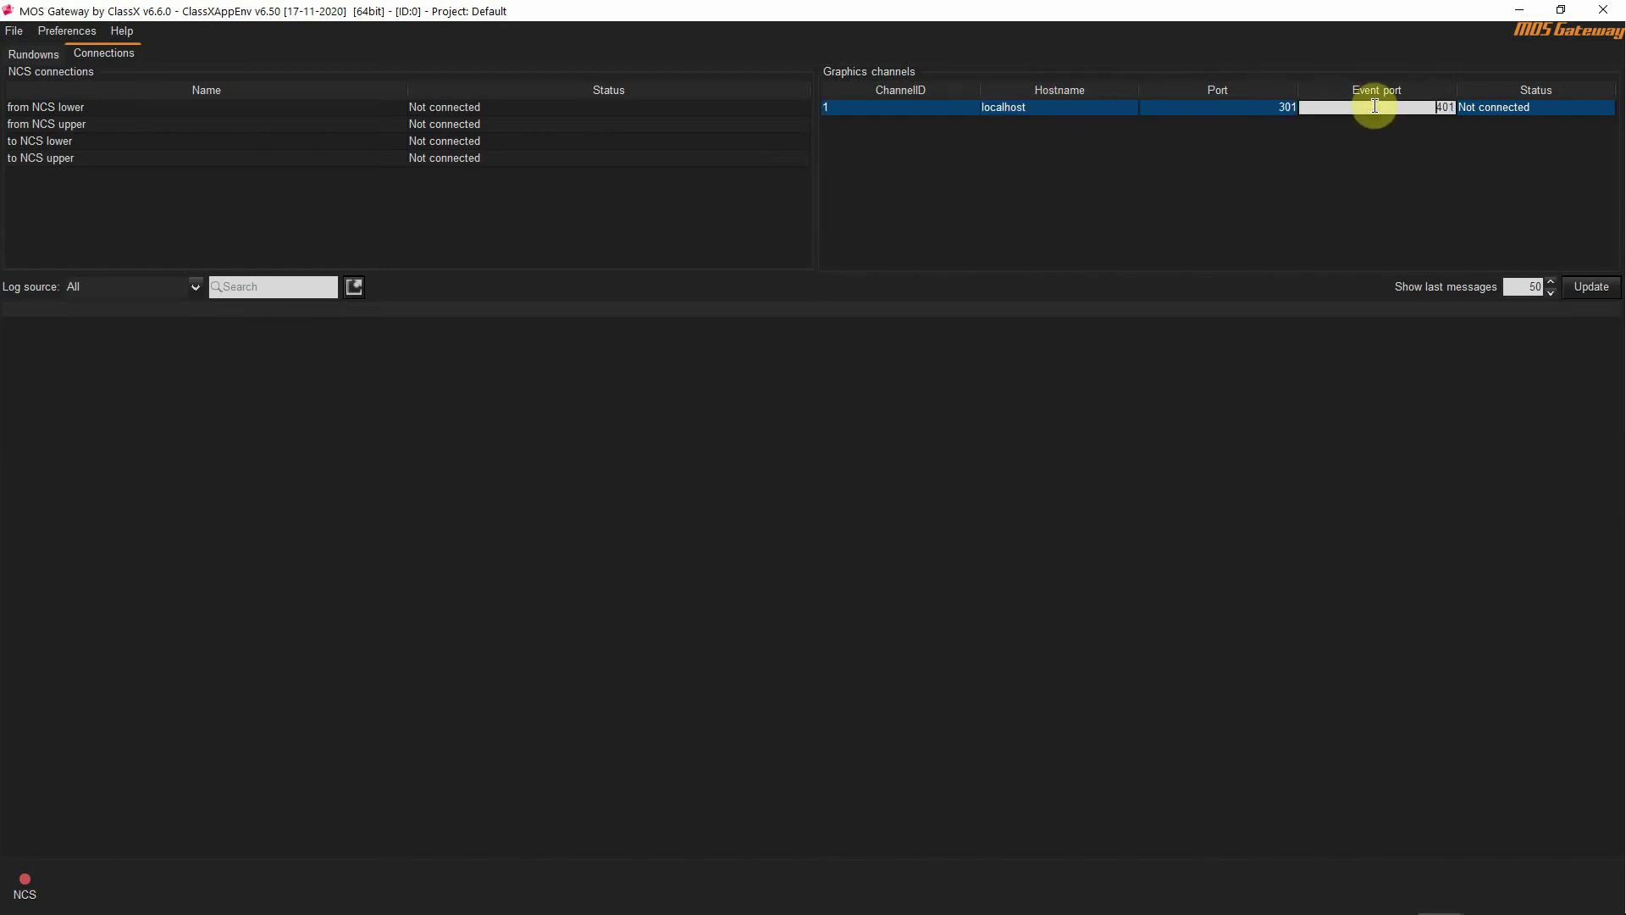
left_click(1379, 151)
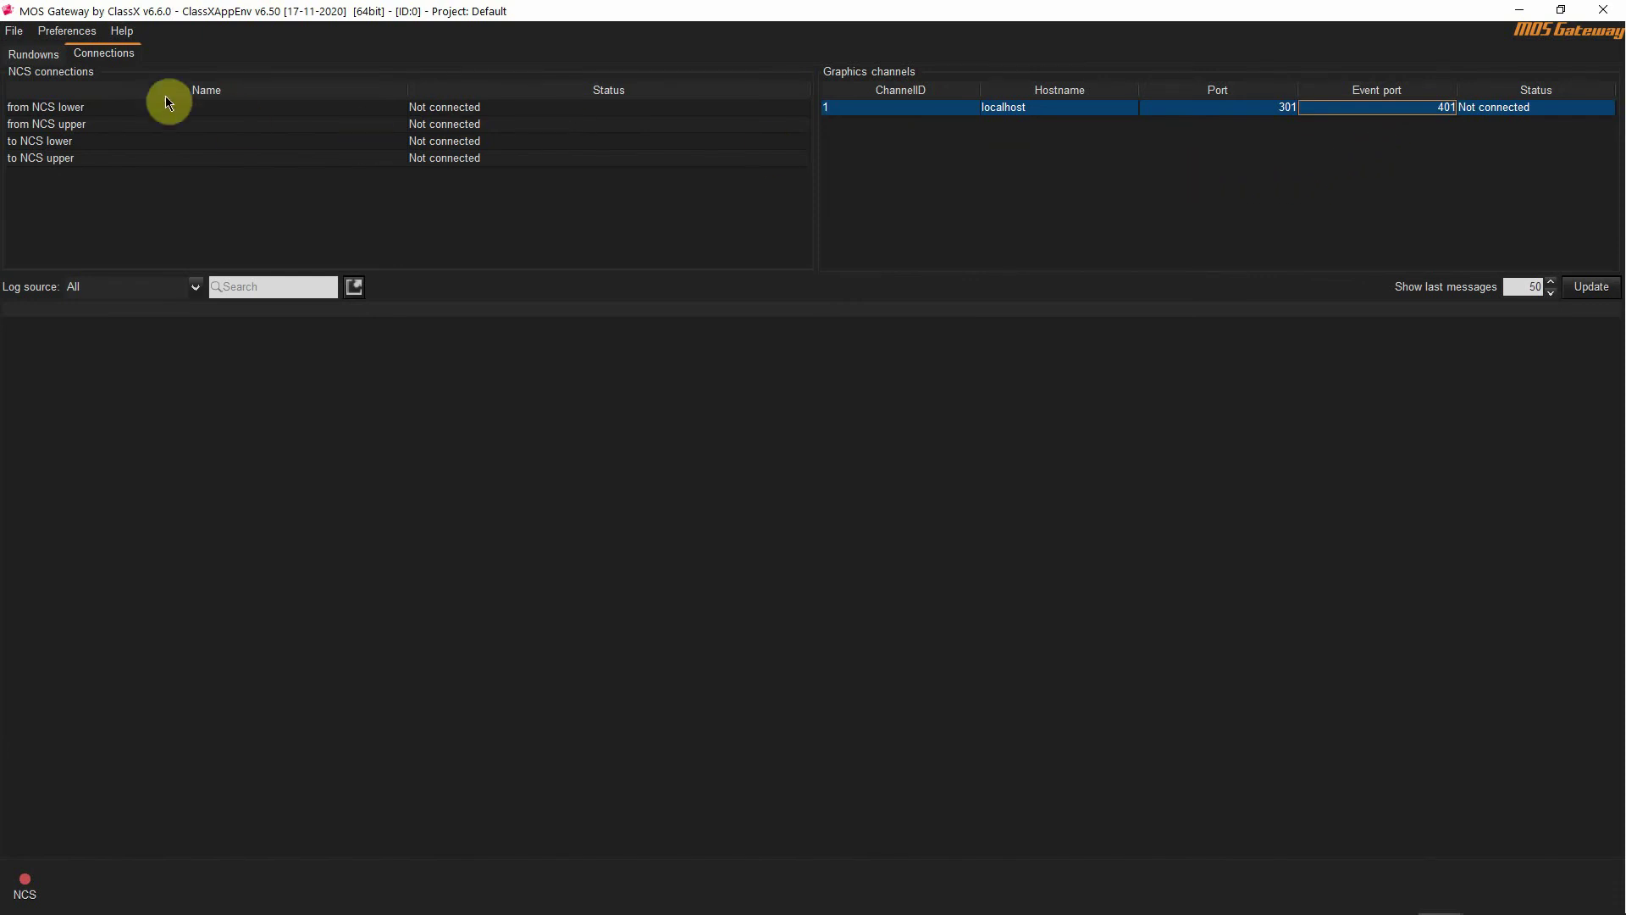
Open the Gateway preferences and check the MOS hostname, upper and lower ports, NCSID and MOSID.
left_click(81, 33)
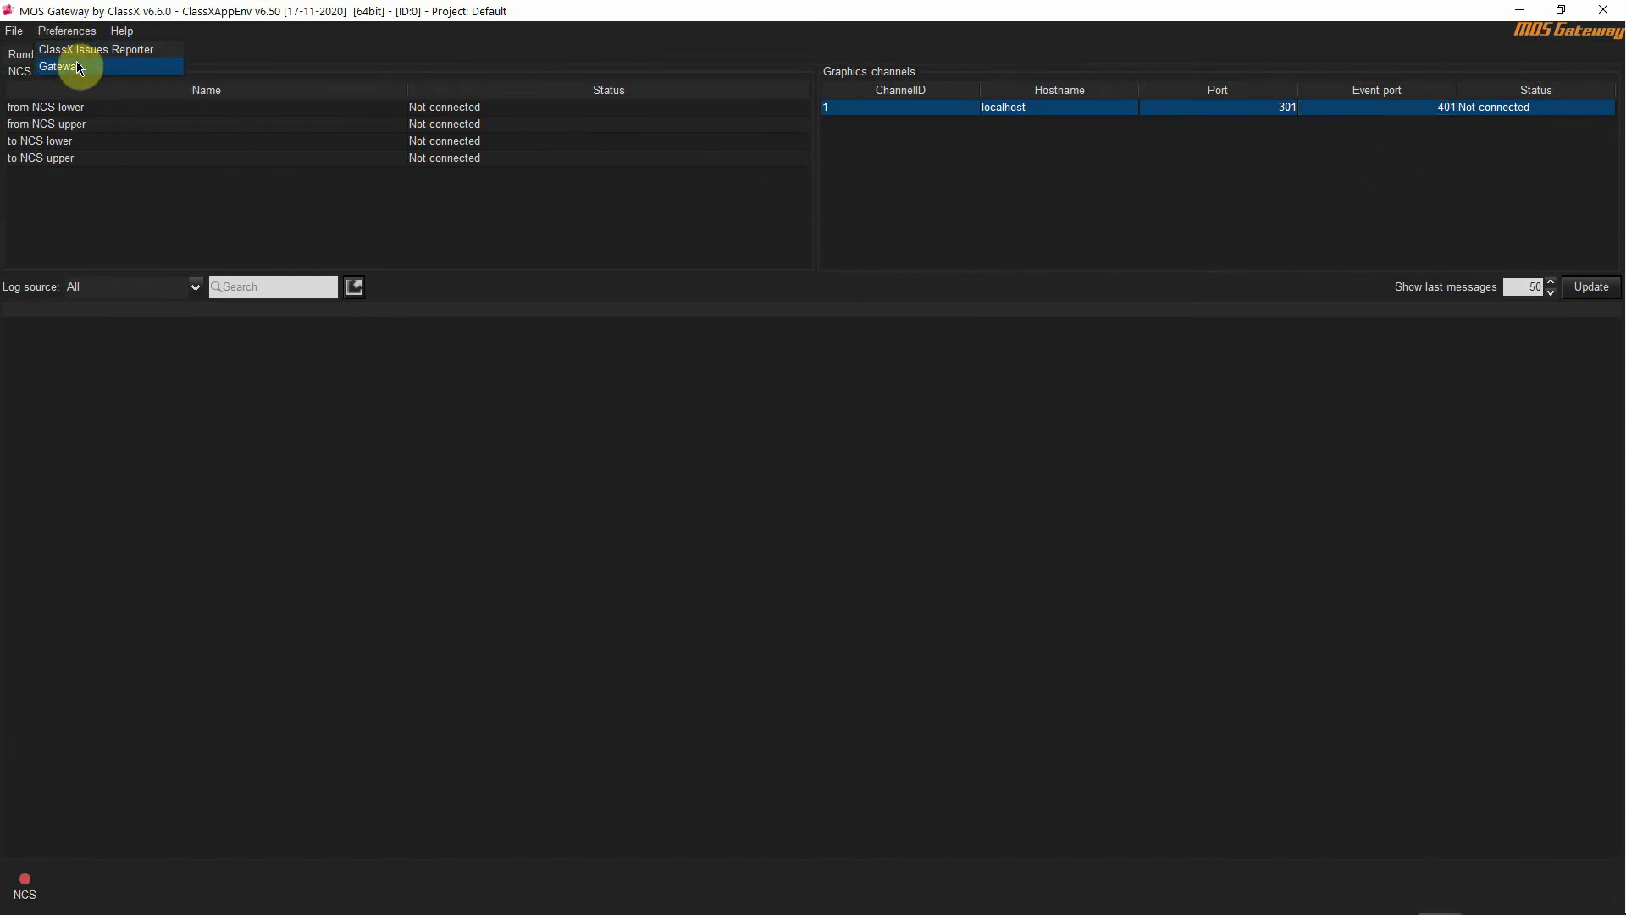
left_click(79, 68)
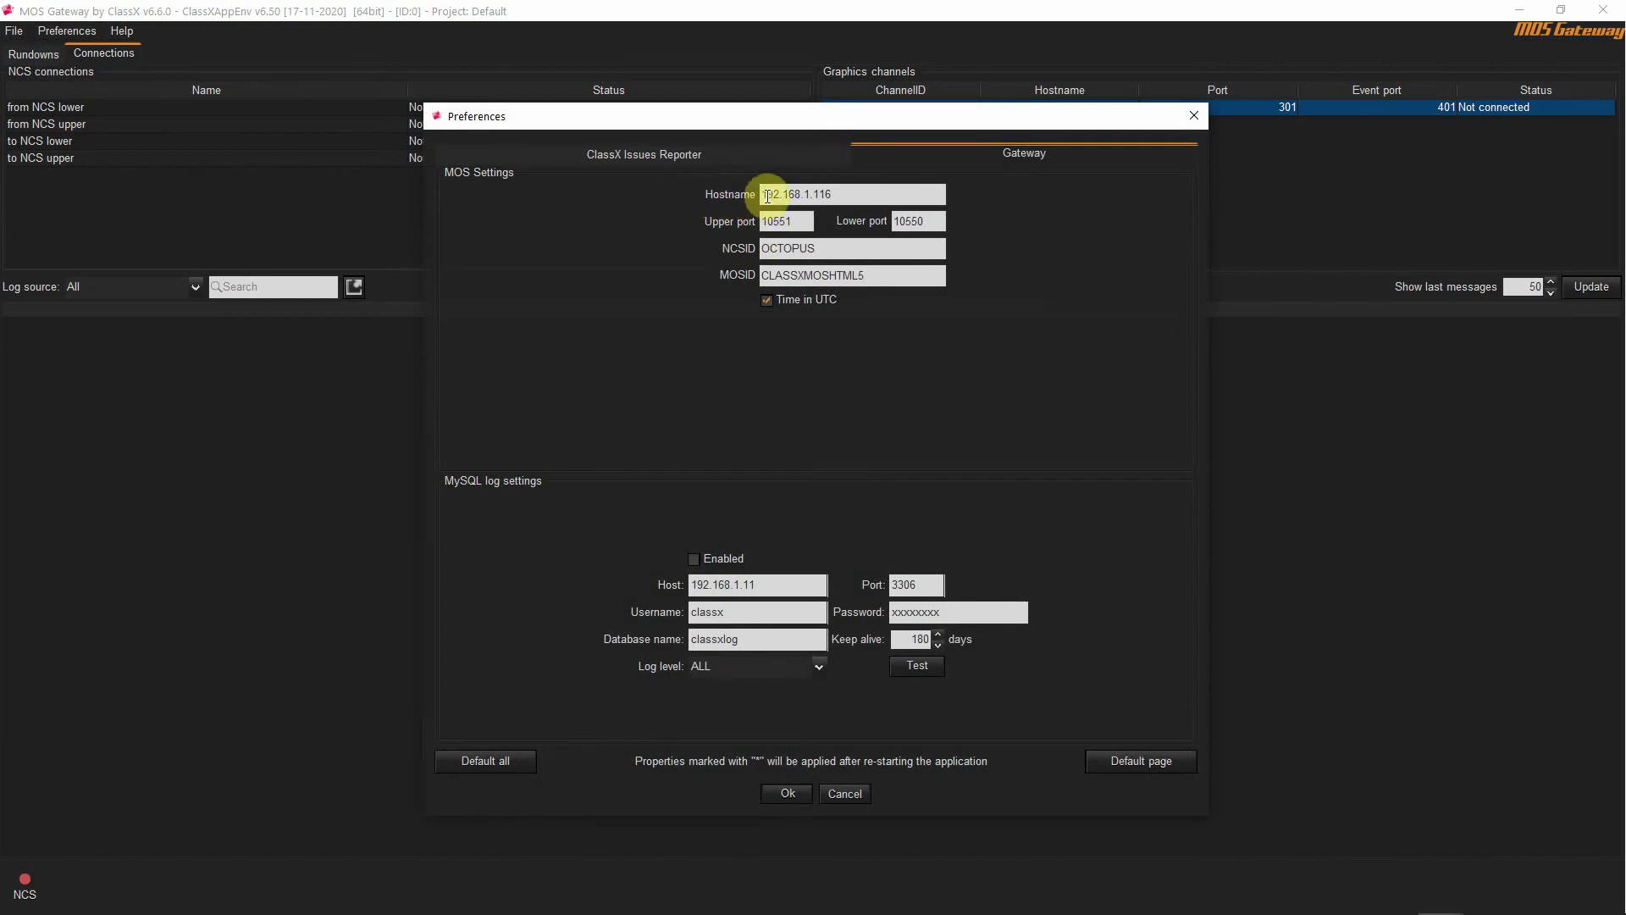
left_click_drag(853, 194, 773, 222)
left_click(931, 218)
left_click_drag(931, 218, 719, 248)
left_click(822, 247)
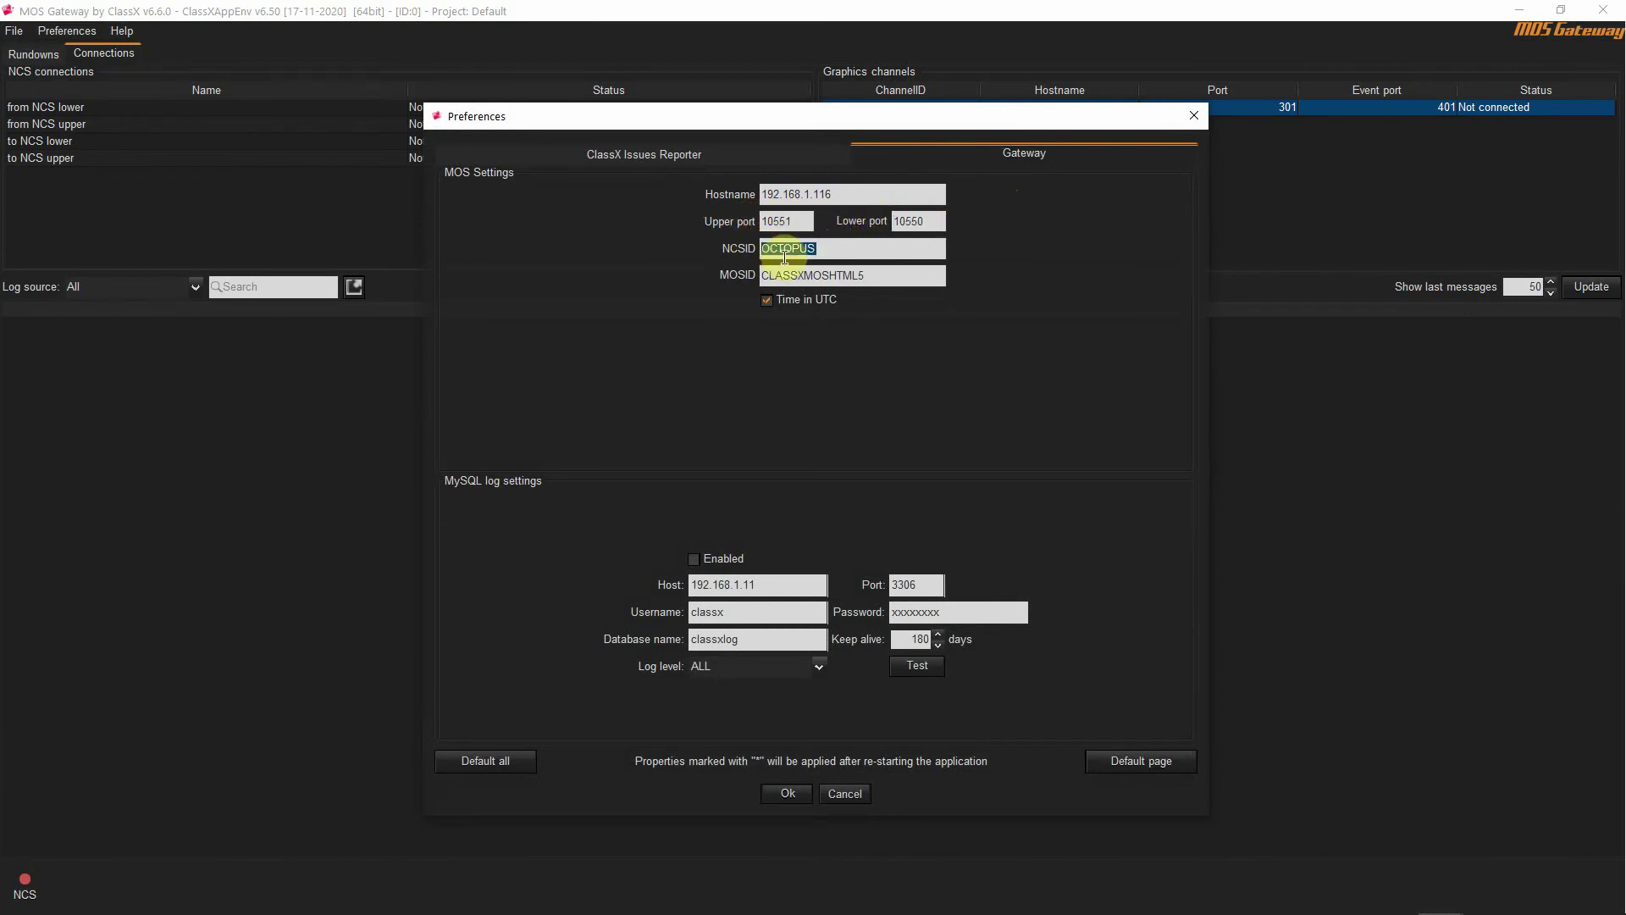
left_click_drag(870, 272, 755, 271)
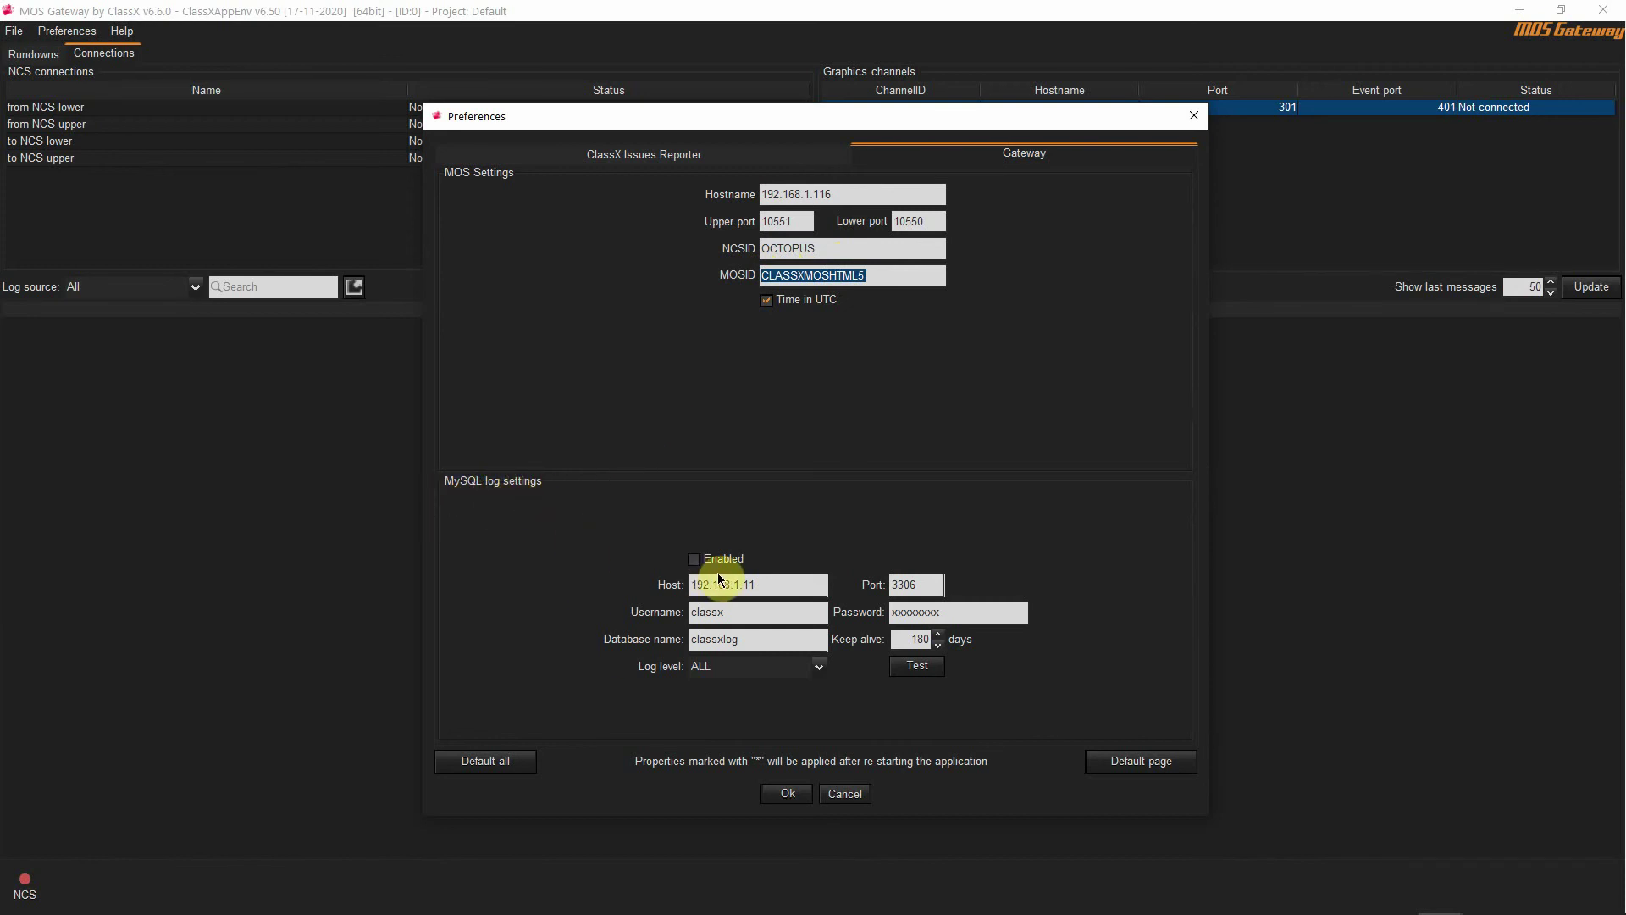
Enable MySQL logging, review its connection fields, accept the Gateway preferences and show the rundowns view.
left_click(694, 559)
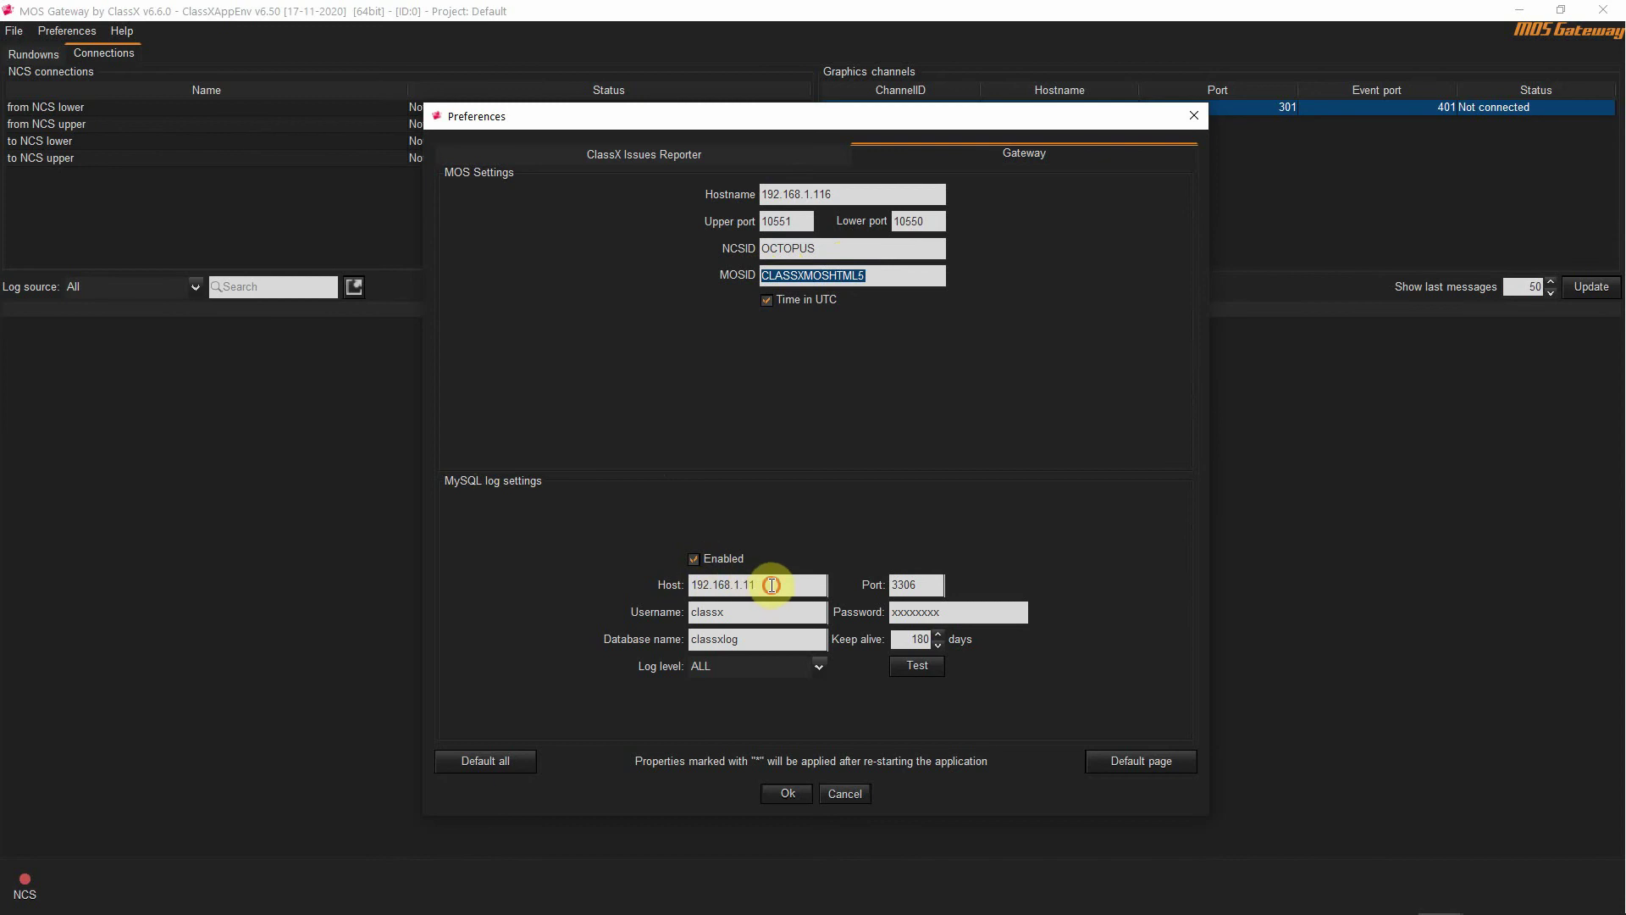
left_click_drag(770, 584, 695, 584)
double_click(715, 612)
double_click(902, 586)
double_click(923, 612)
left_click(767, 640)
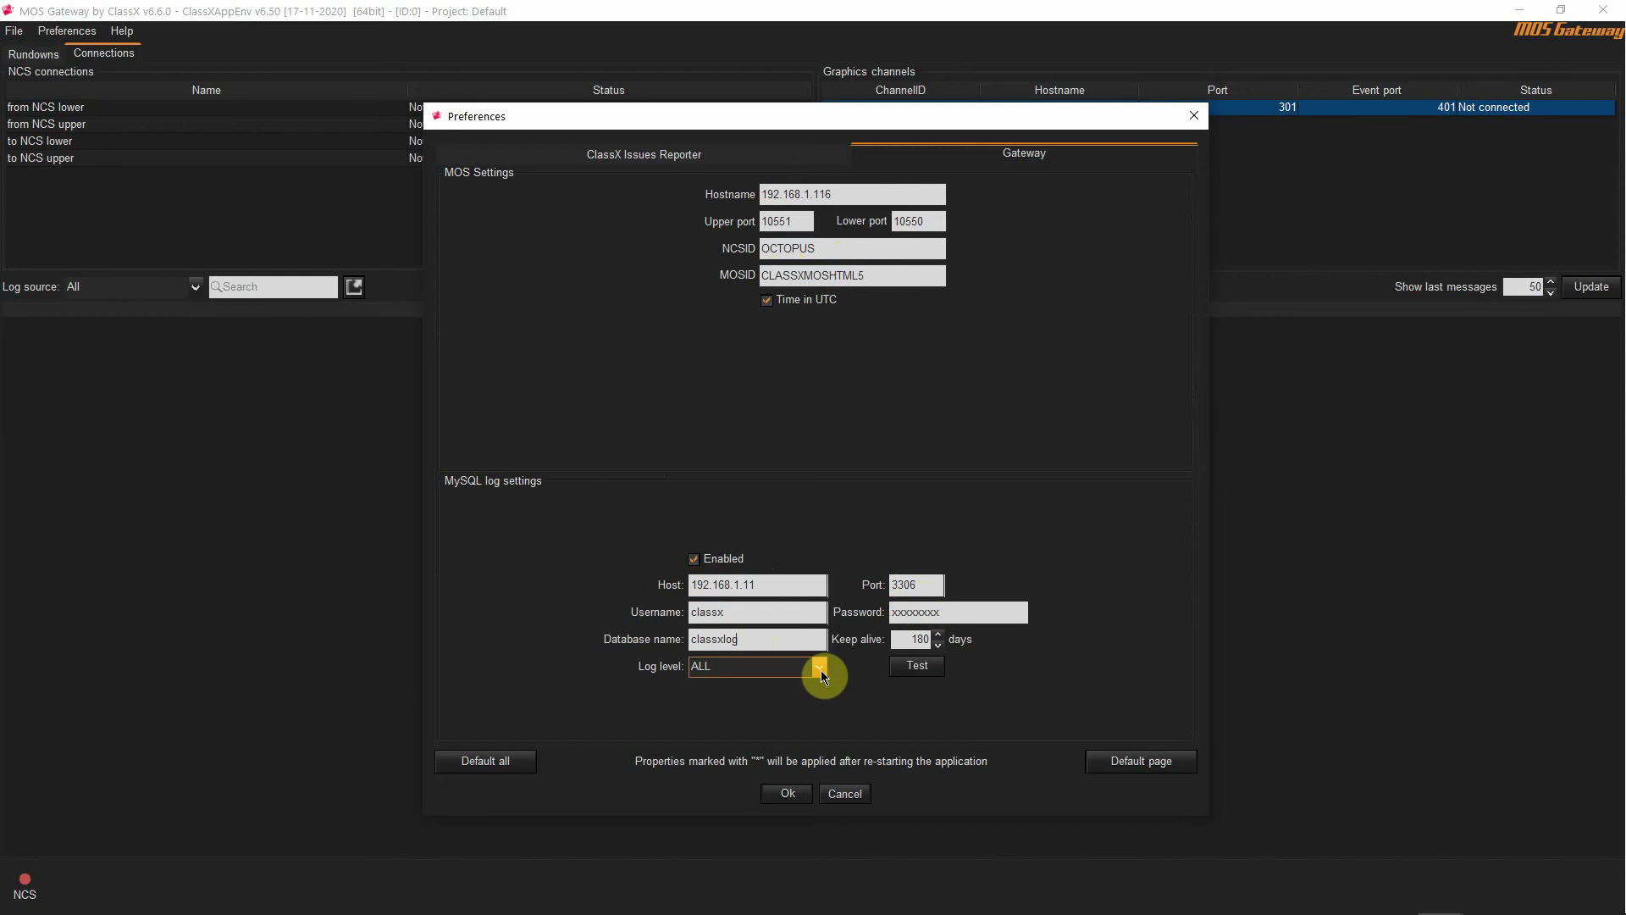
left_click(786, 797)
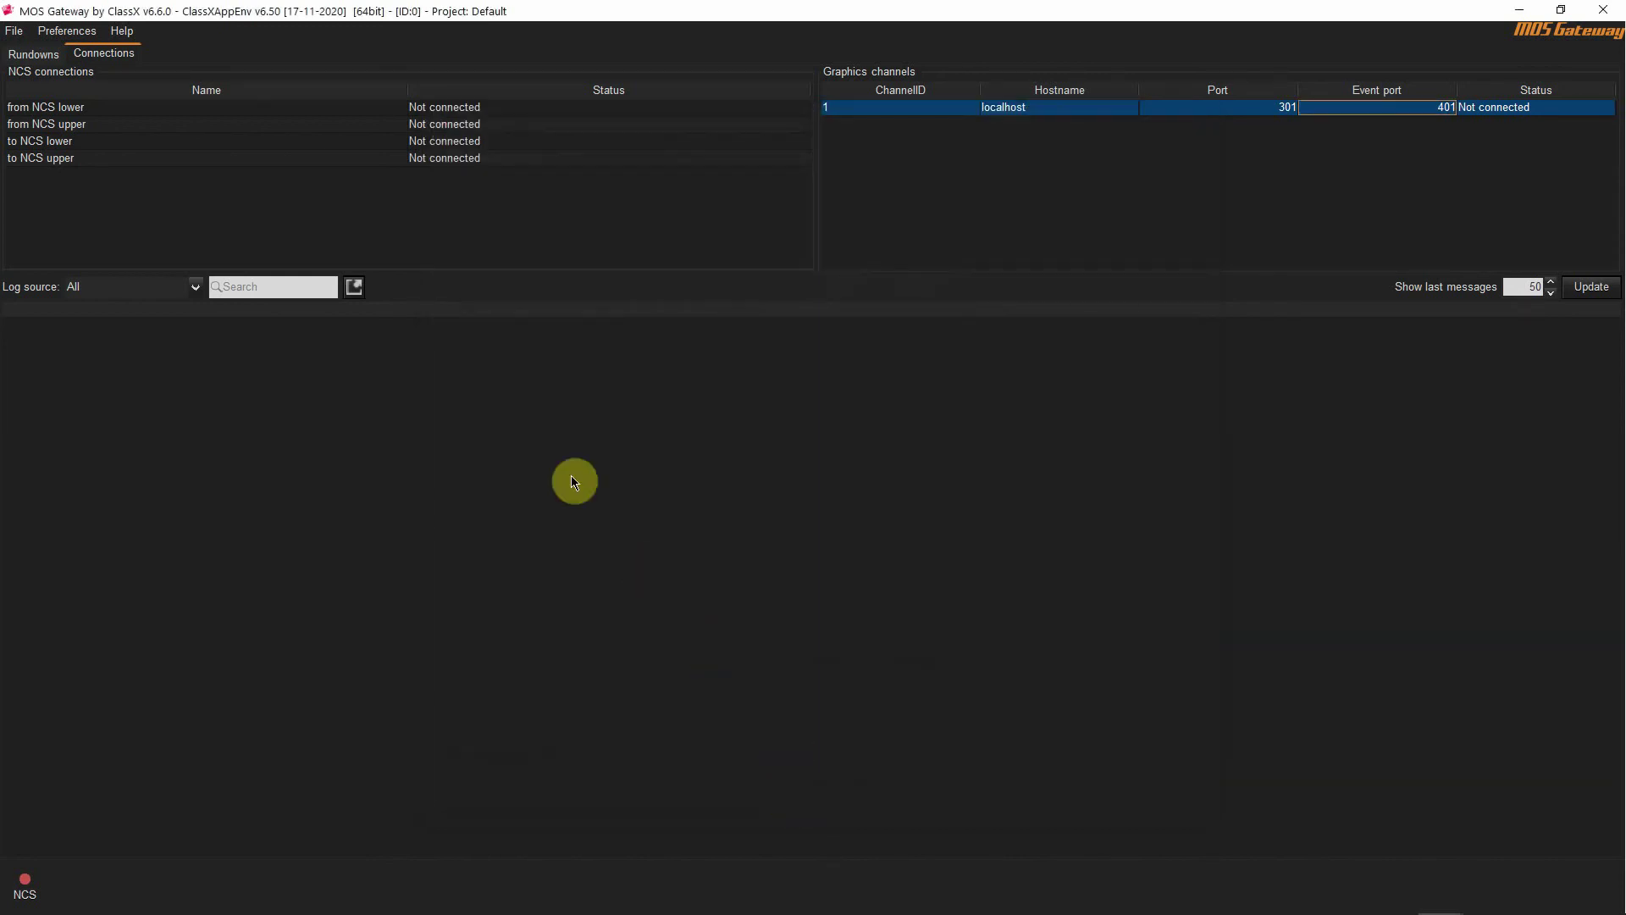
left_click(34, 54)
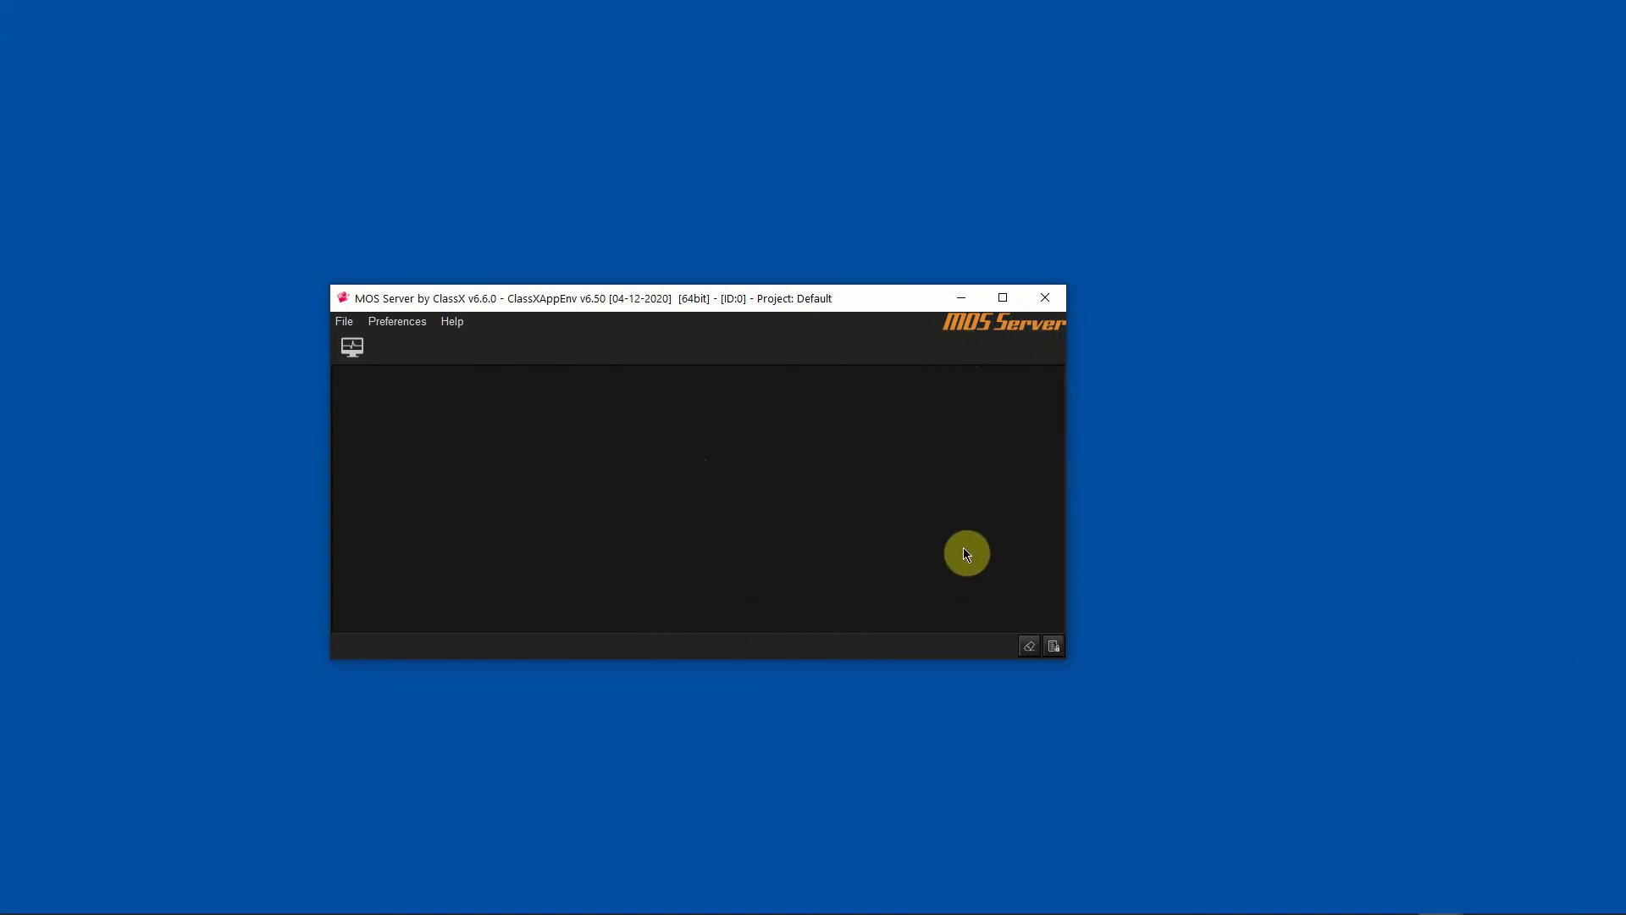
Switch to MOS Server and check the project paths, communication port and protocol log in its Misc preferences.
left_click(398, 325)
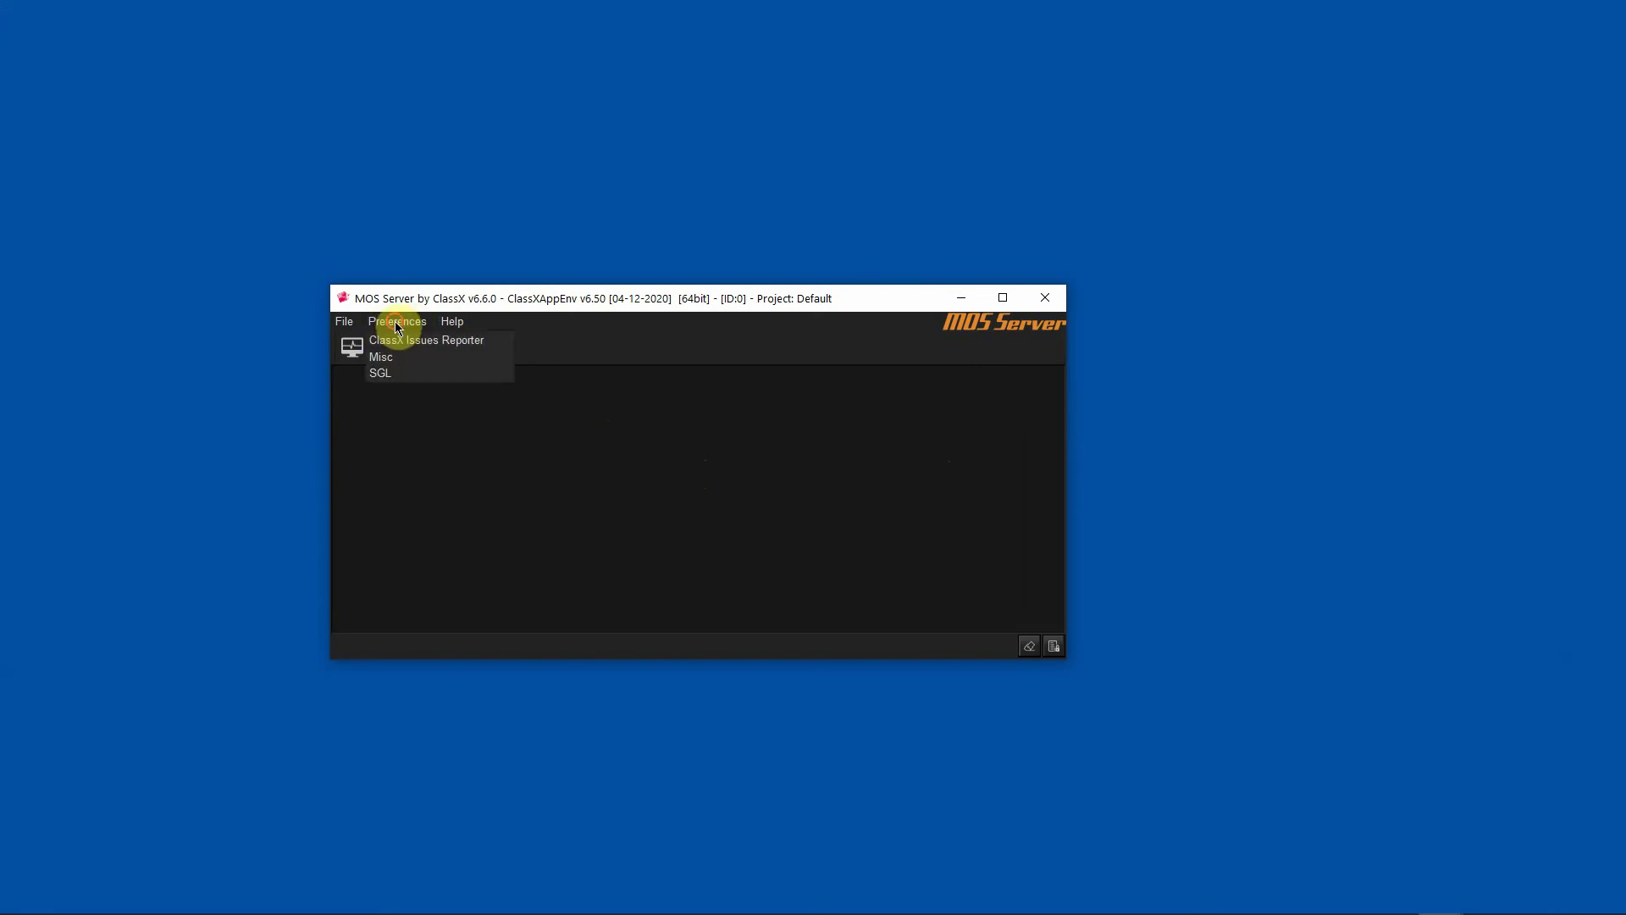
left_click(382, 362)
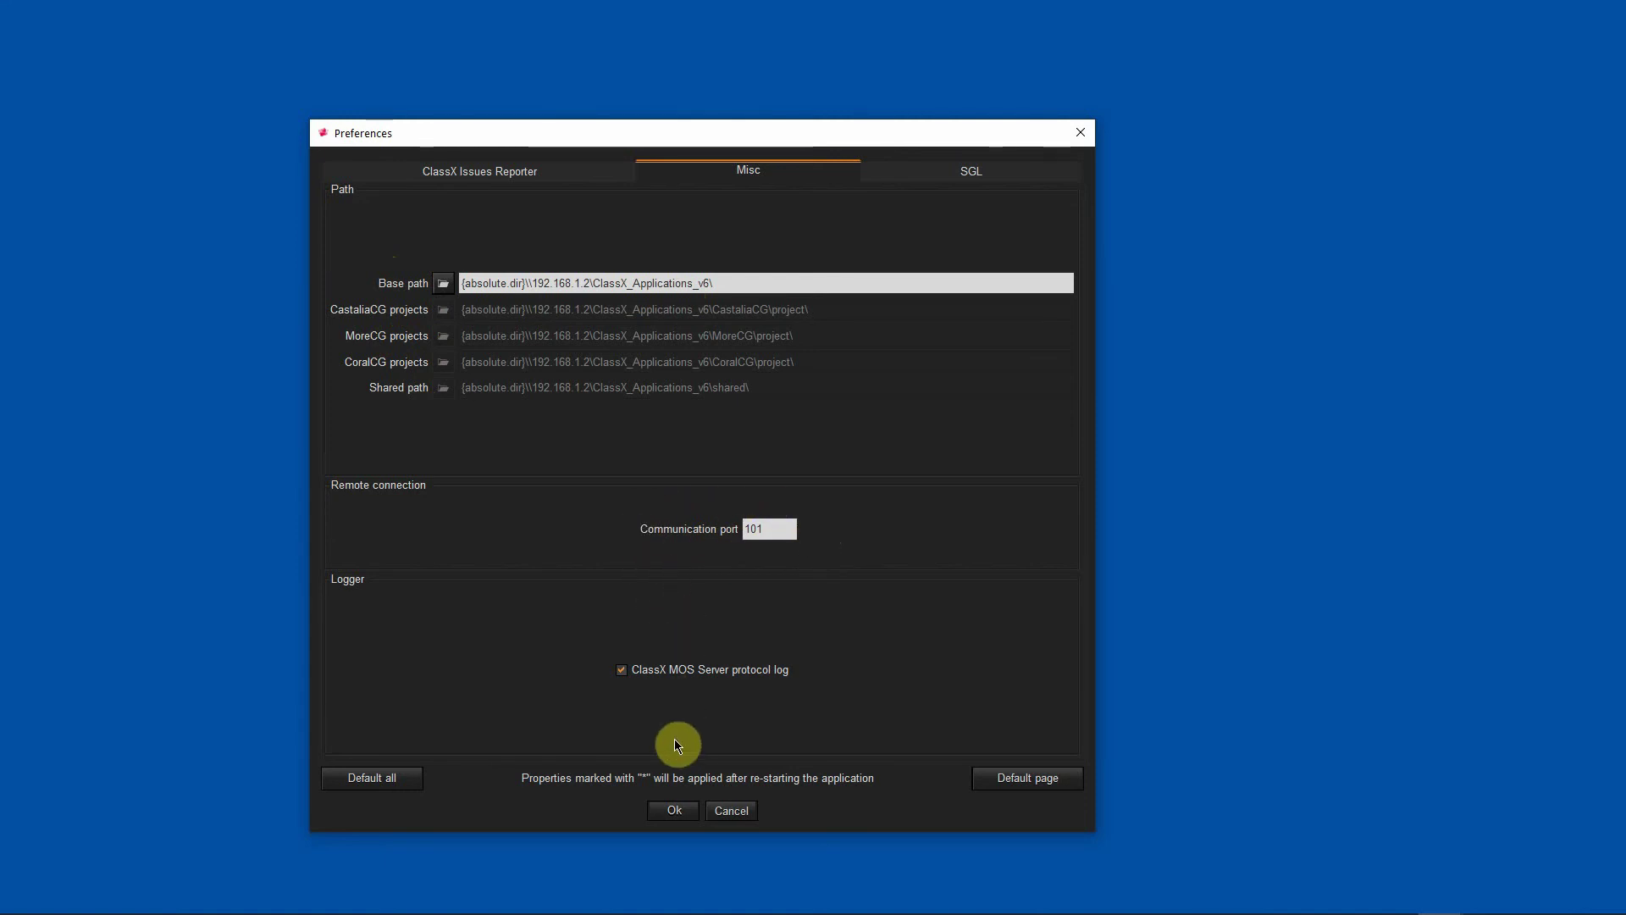
left_click(676, 811)
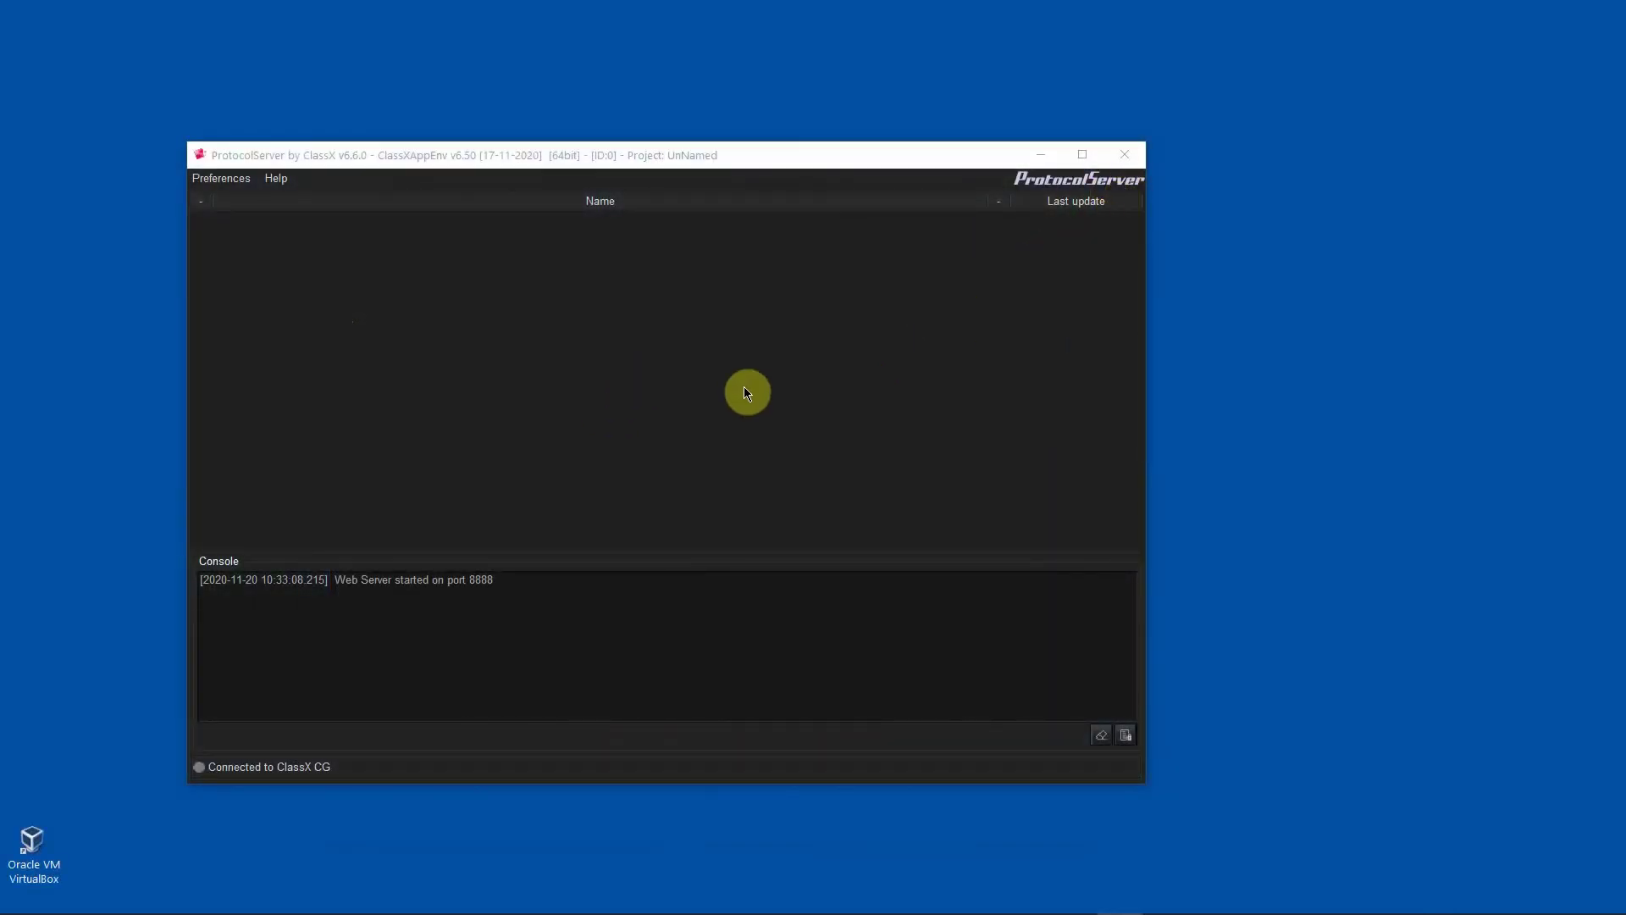
Switch to ProtocolServer and check the web server port and home directory in its preferences.
left_click(623, 315)
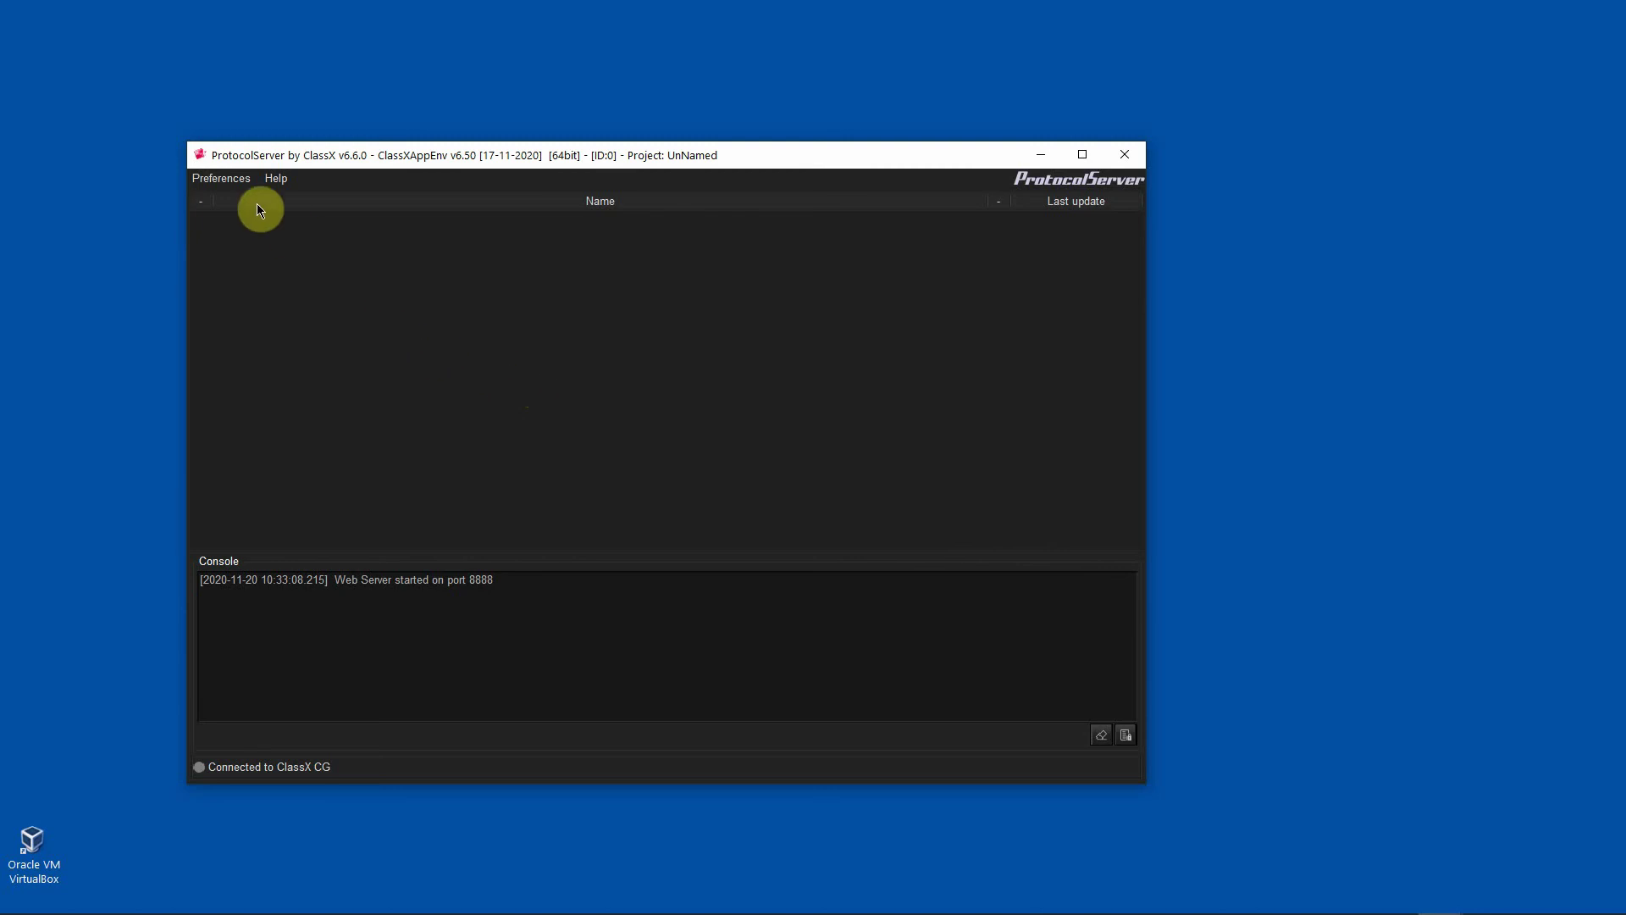
left_click(220, 178)
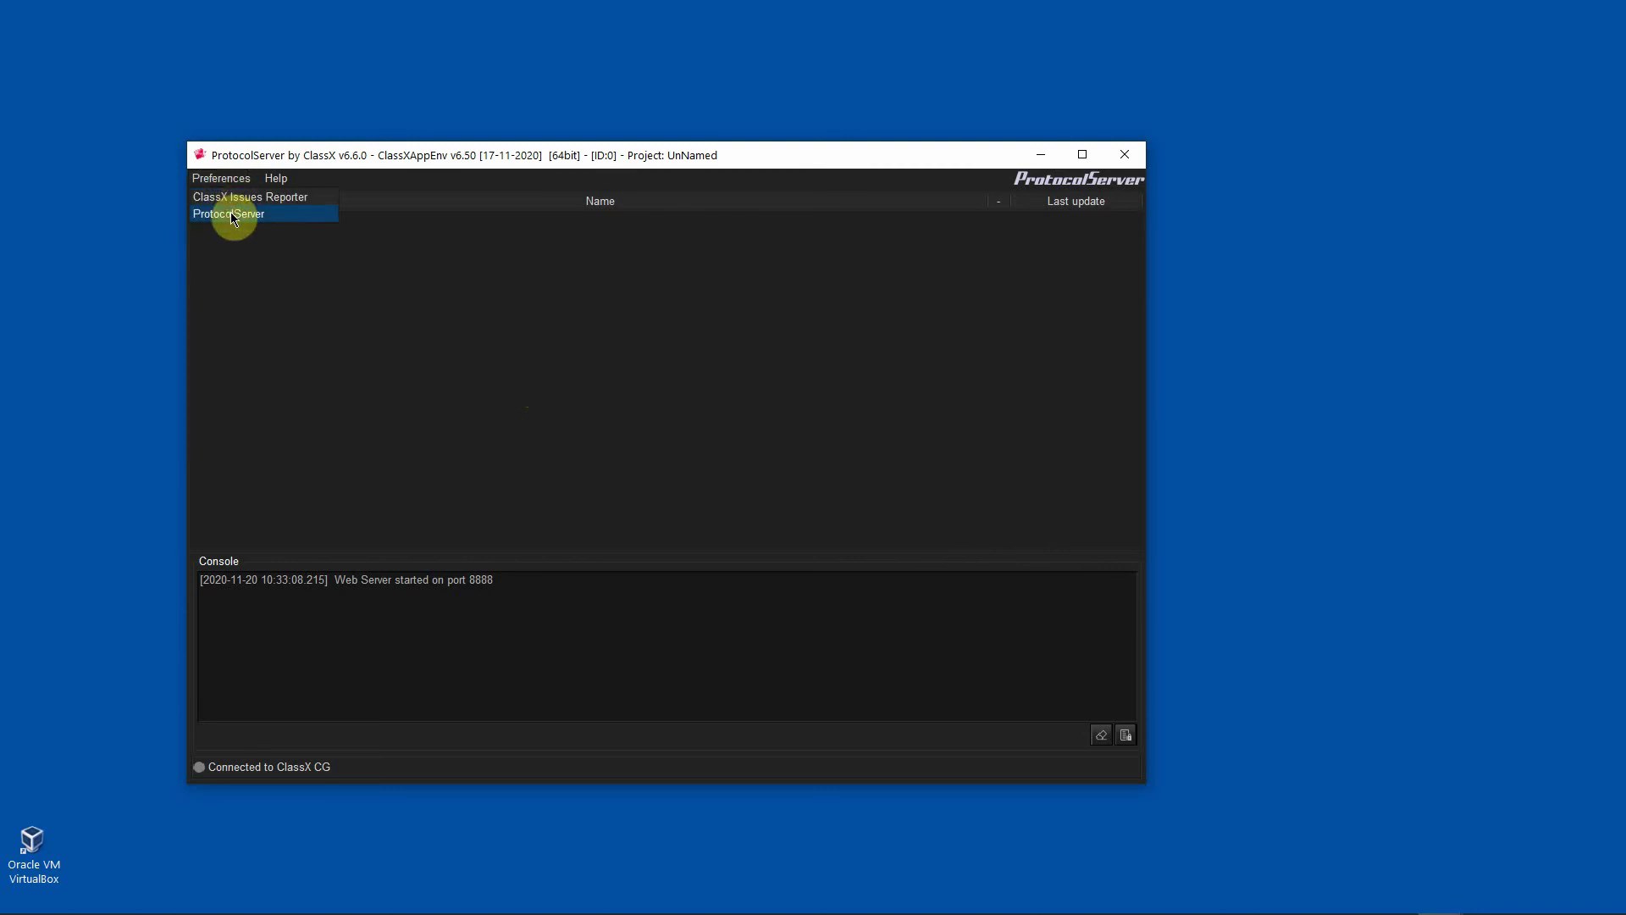
left_click(233, 217)
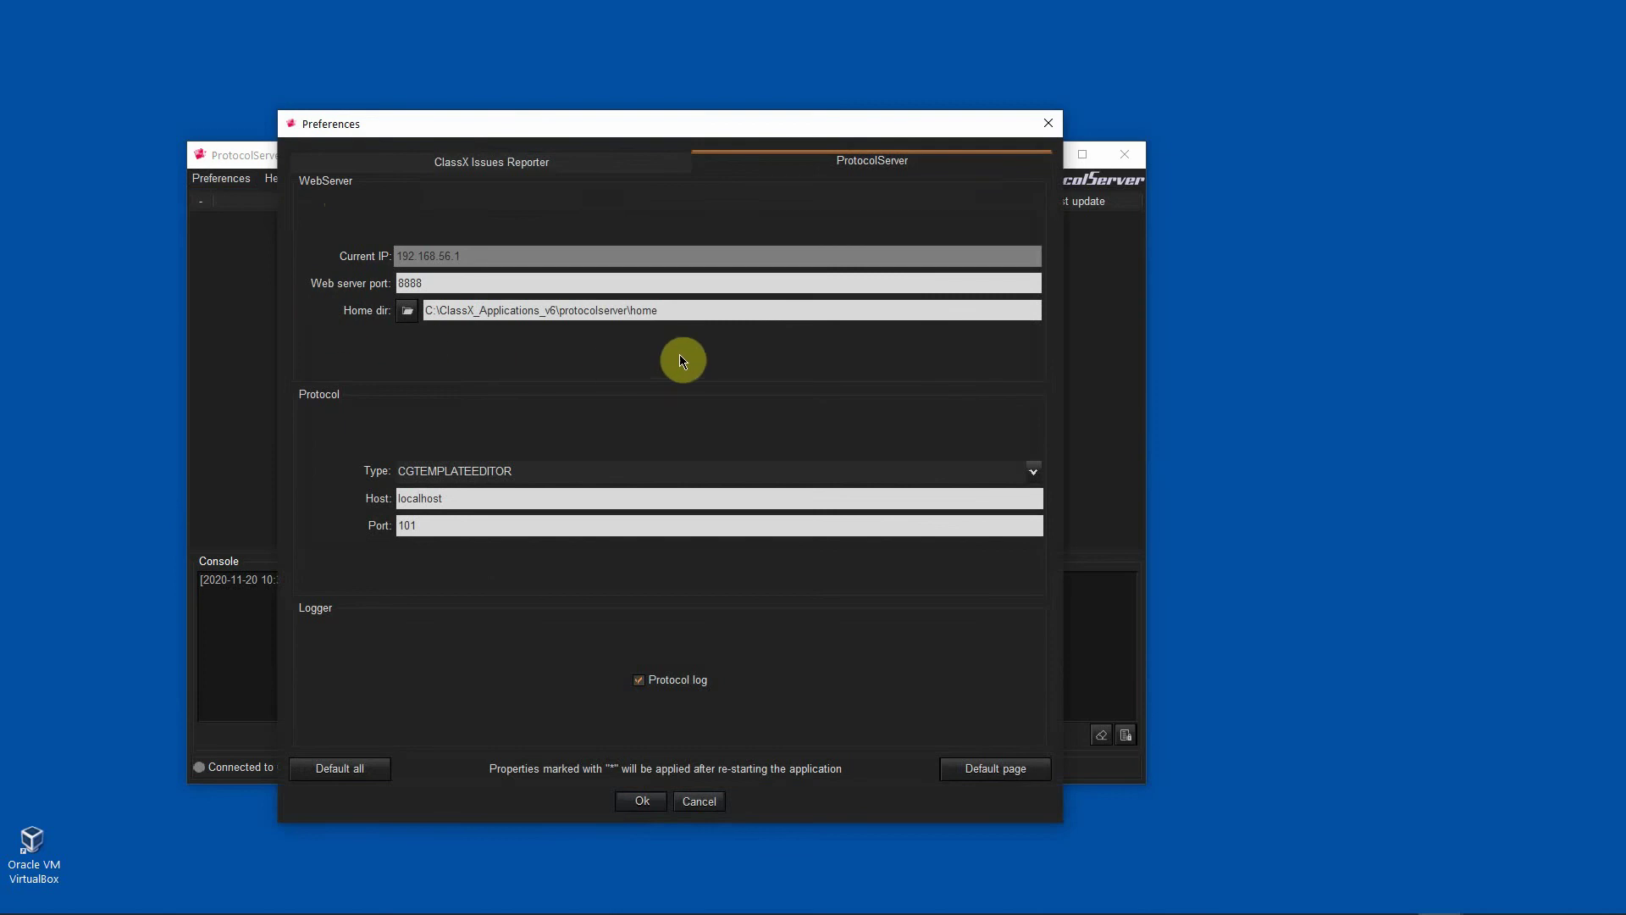
left_click(428, 283)
left_click_drag(422, 283, 391, 290)
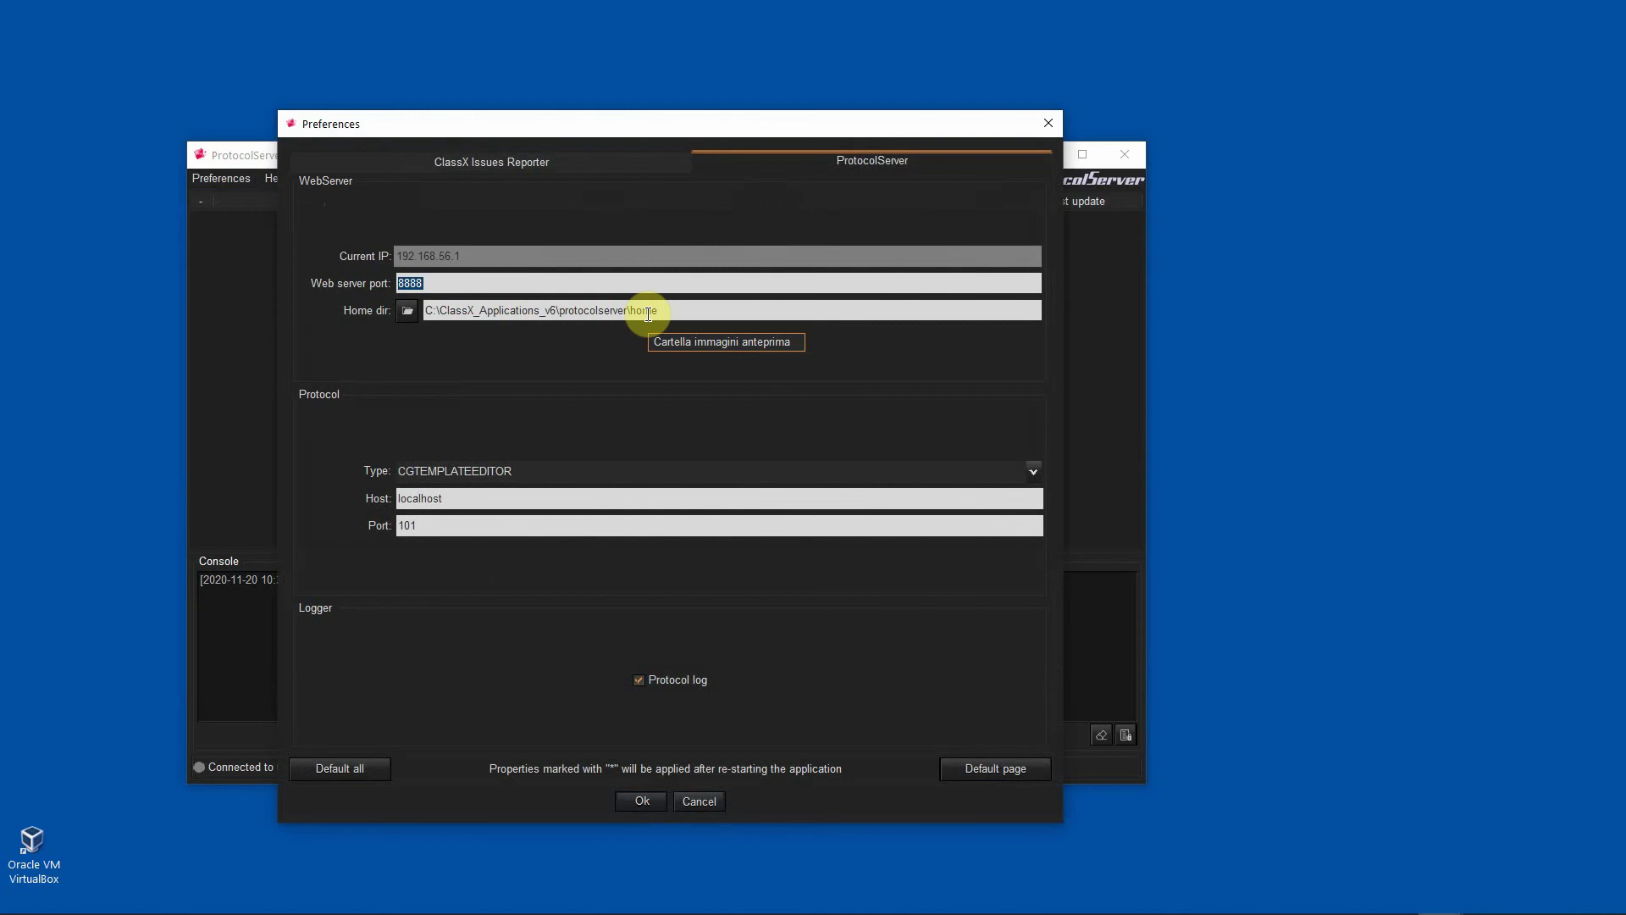
left_click_drag(708, 315, 411, 315)
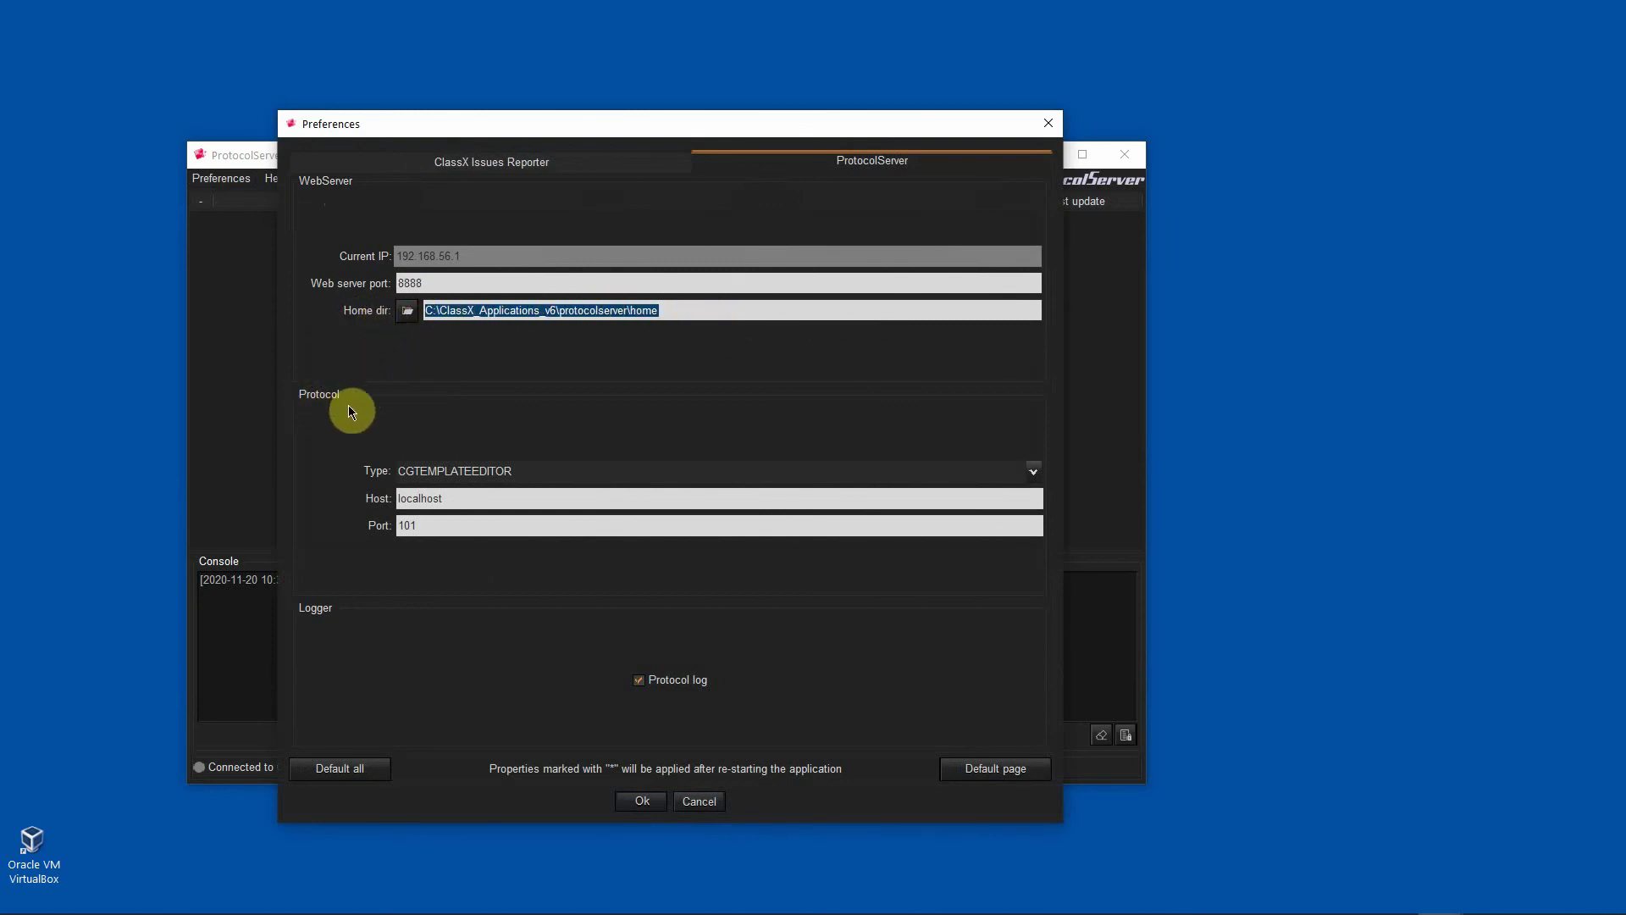
Review the available protocol types and the protocol host and port, keeping CGTEMPLATEEDITOR, and accept the ProtocolServer preferences.
left_click(1033, 471)
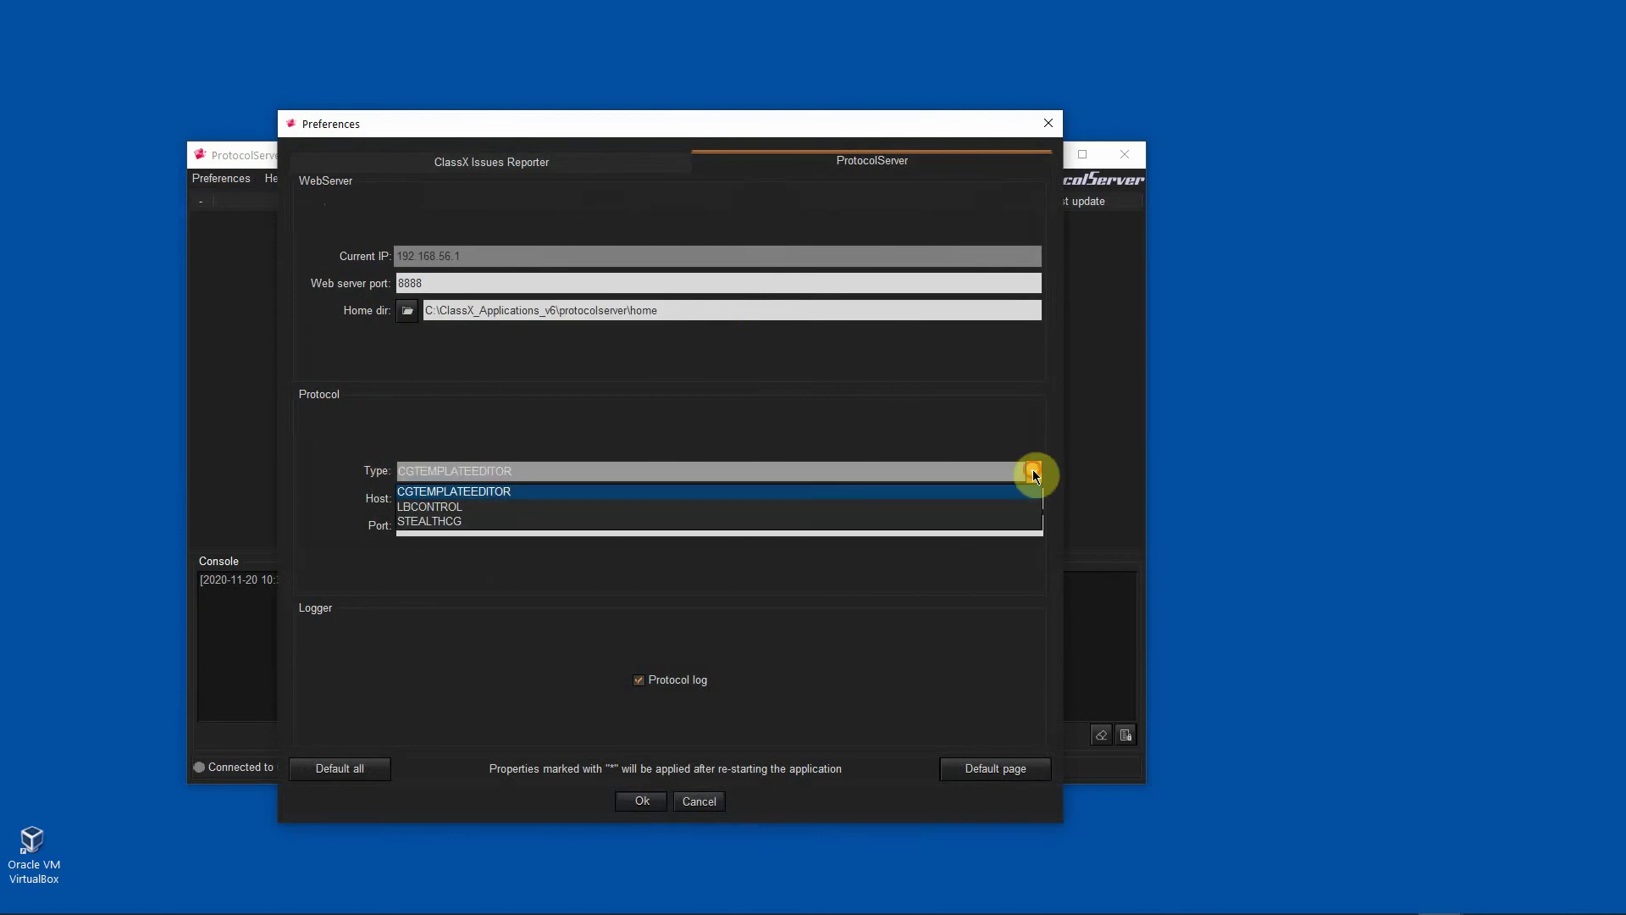
left_click(1033, 471)
left_click_drag(464, 500, 388, 524)
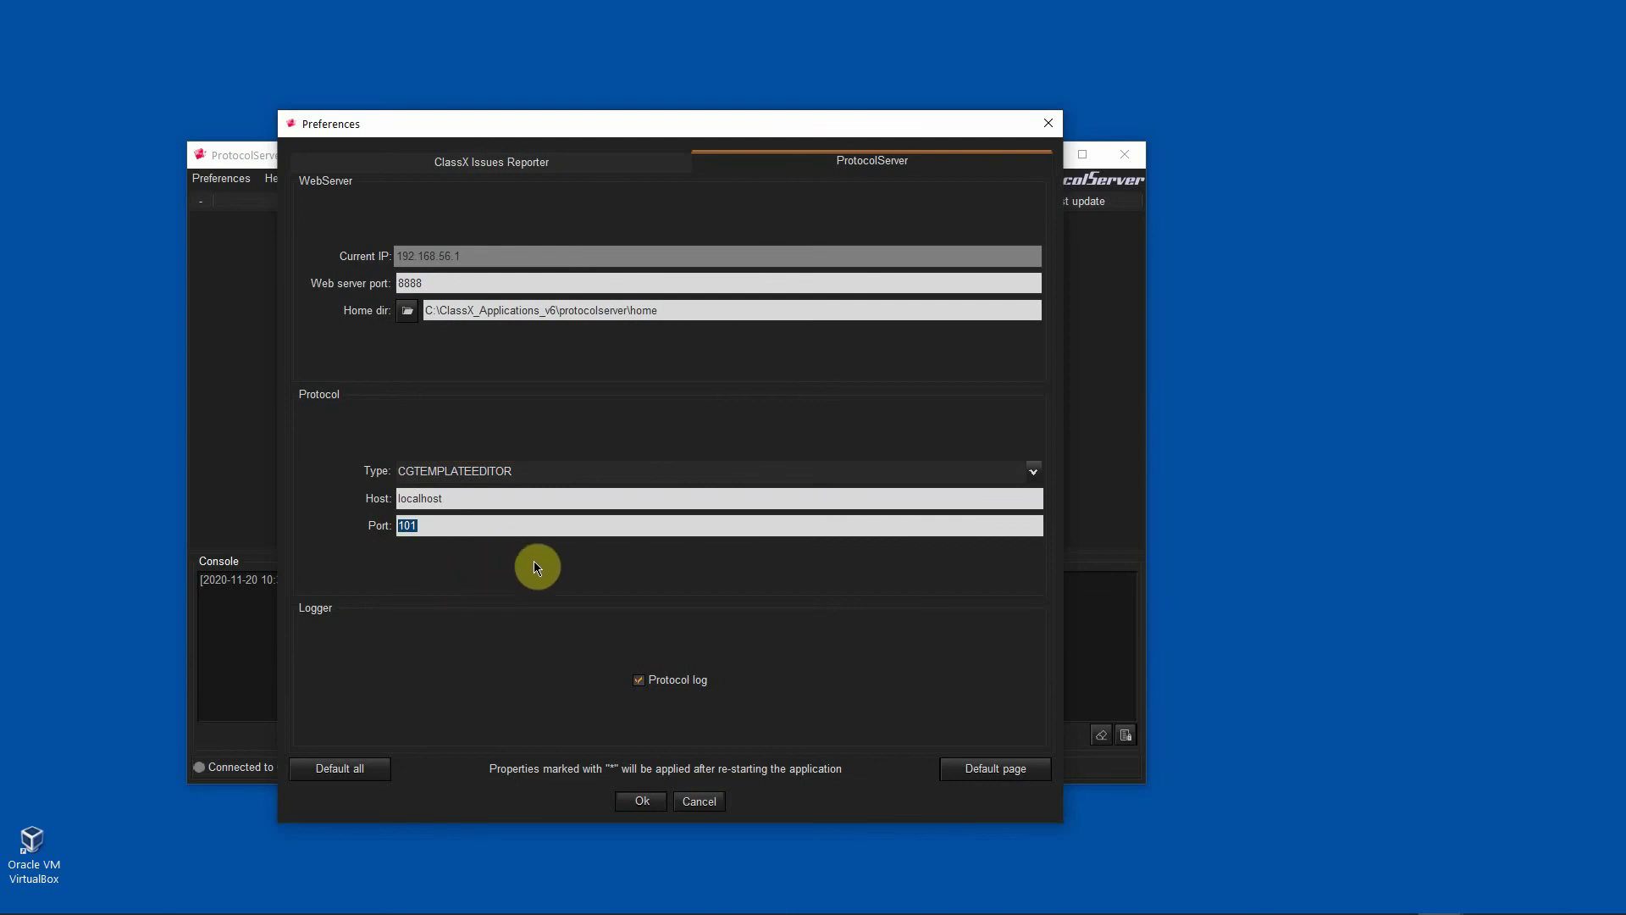
left_click(647, 803)
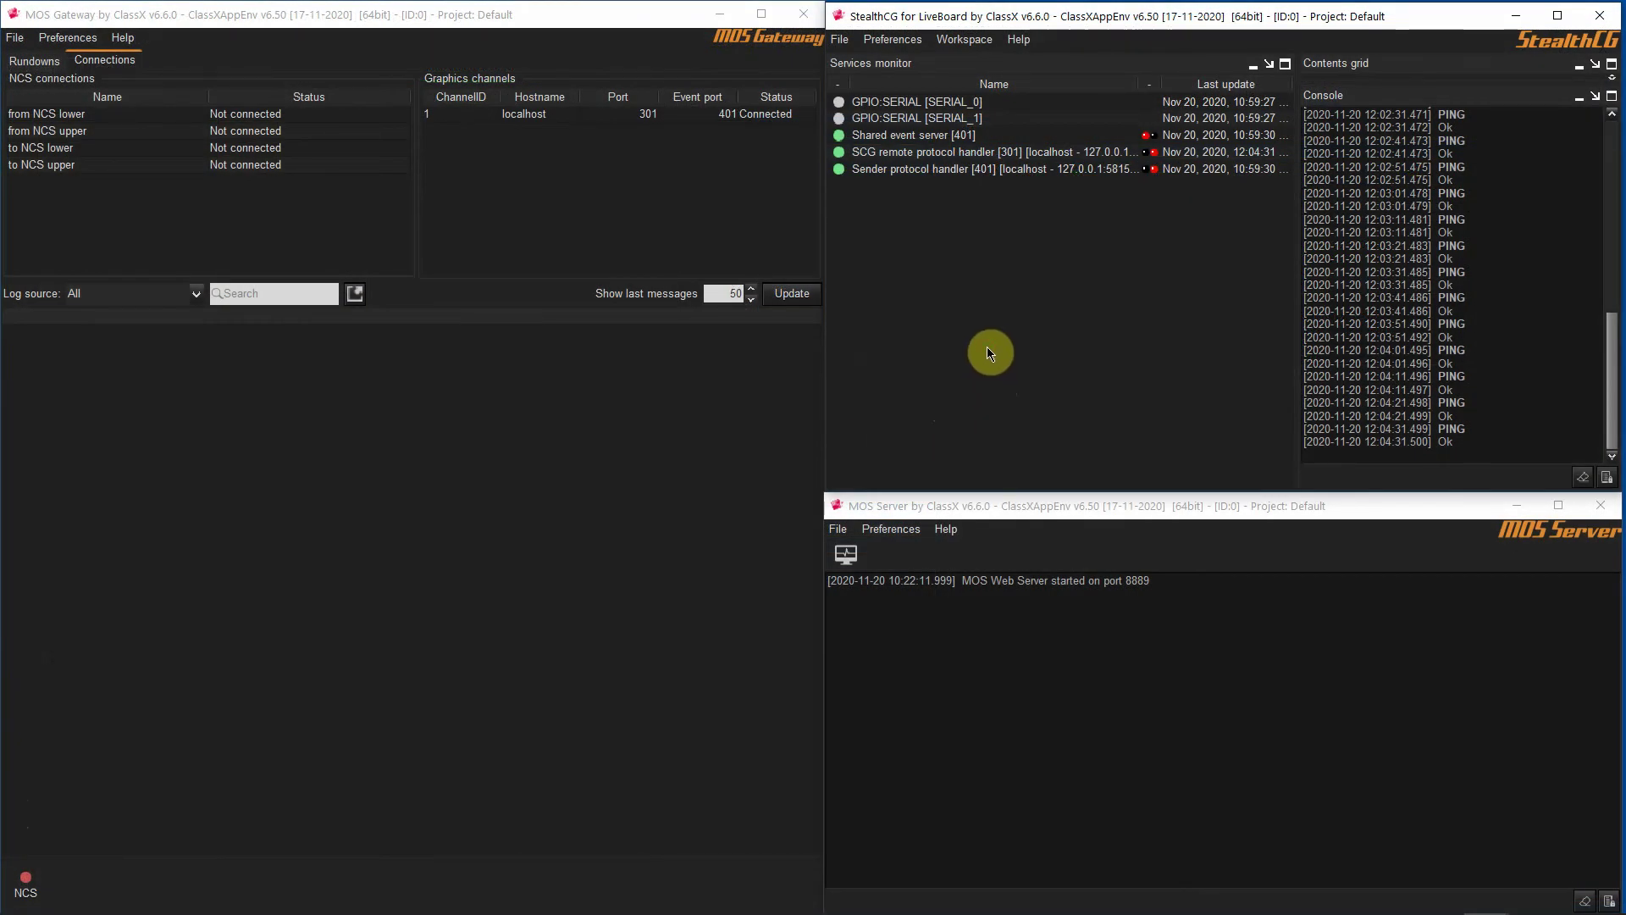
In StealthCG's services monitor, check the shared event server, SCG remote protocol handler and sender protocol handler.
left_click(885, 140)
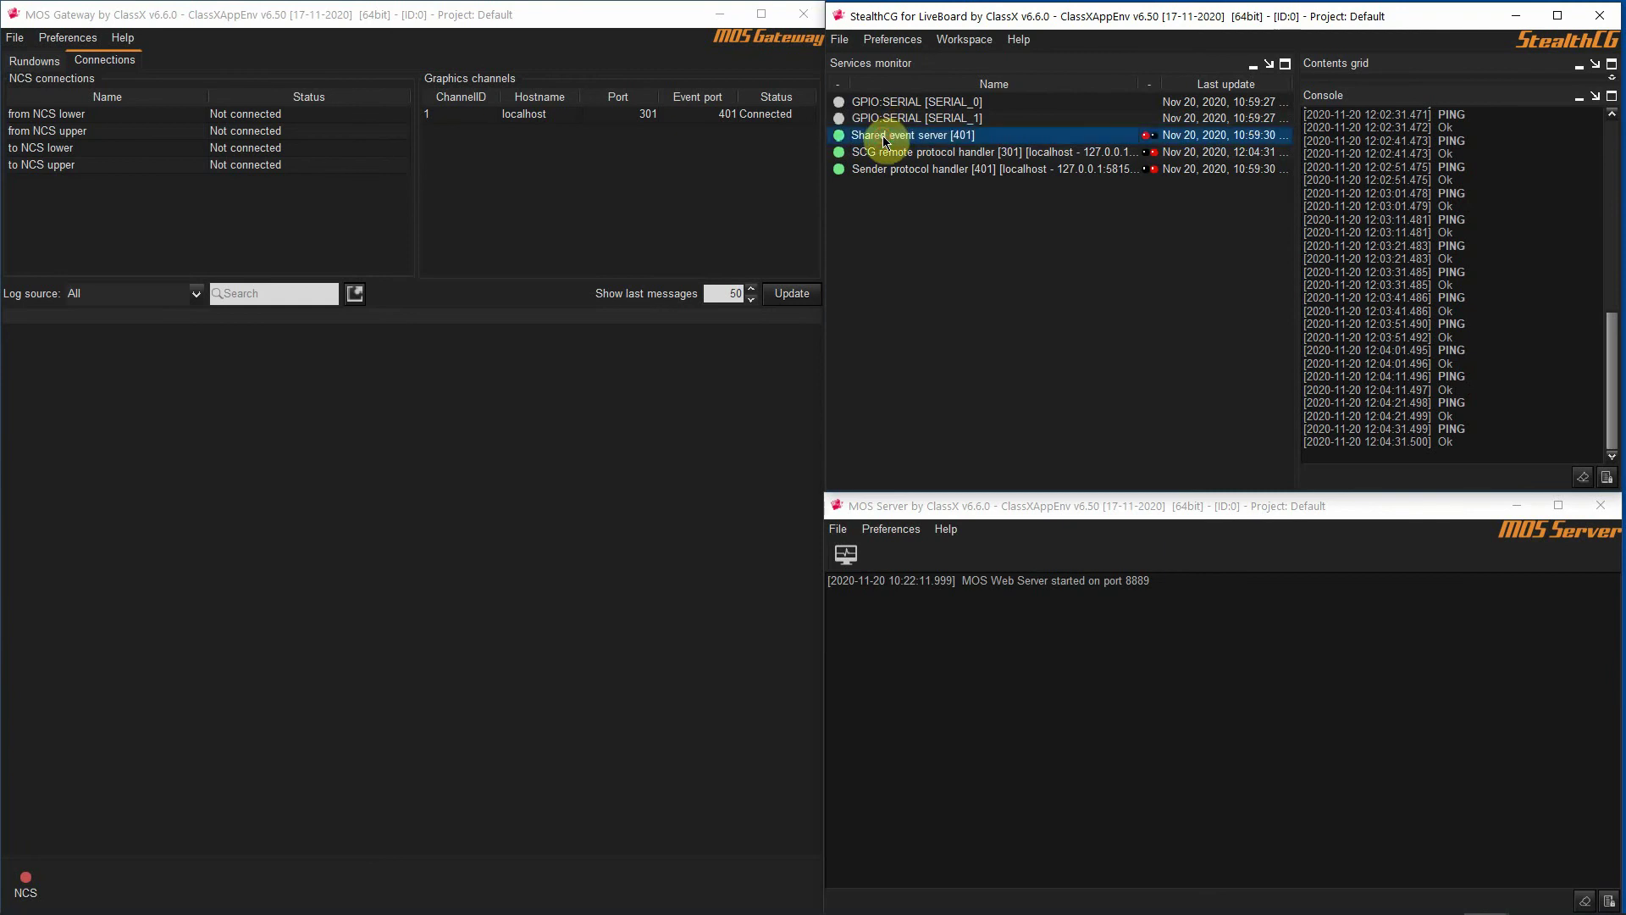
left_click(940, 156)
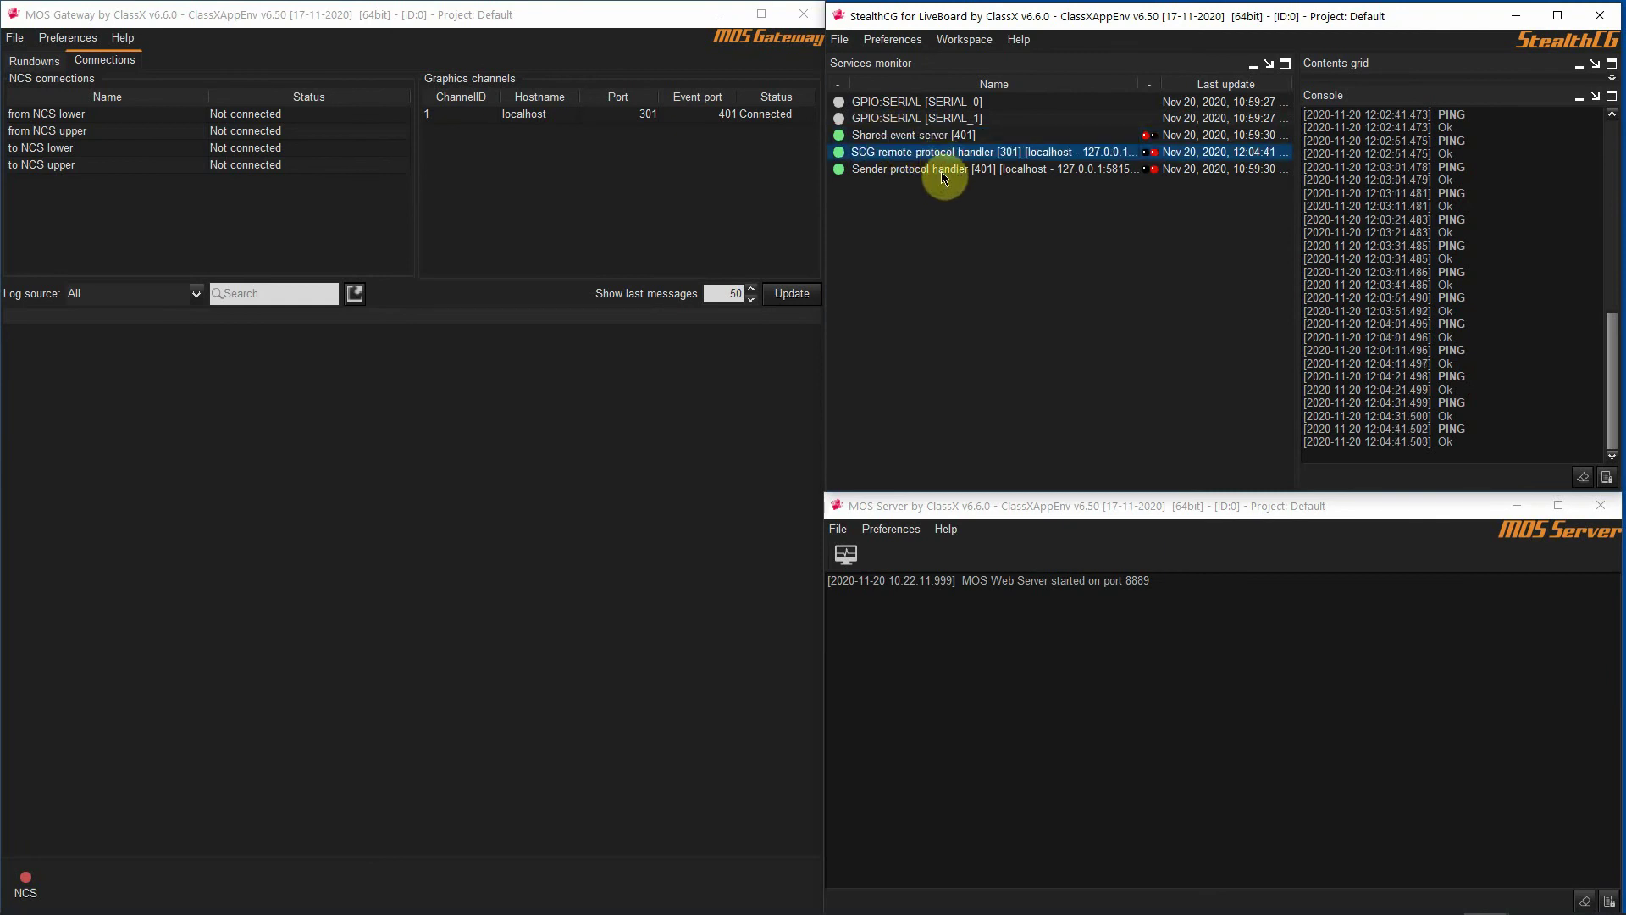
left_click(944, 175)
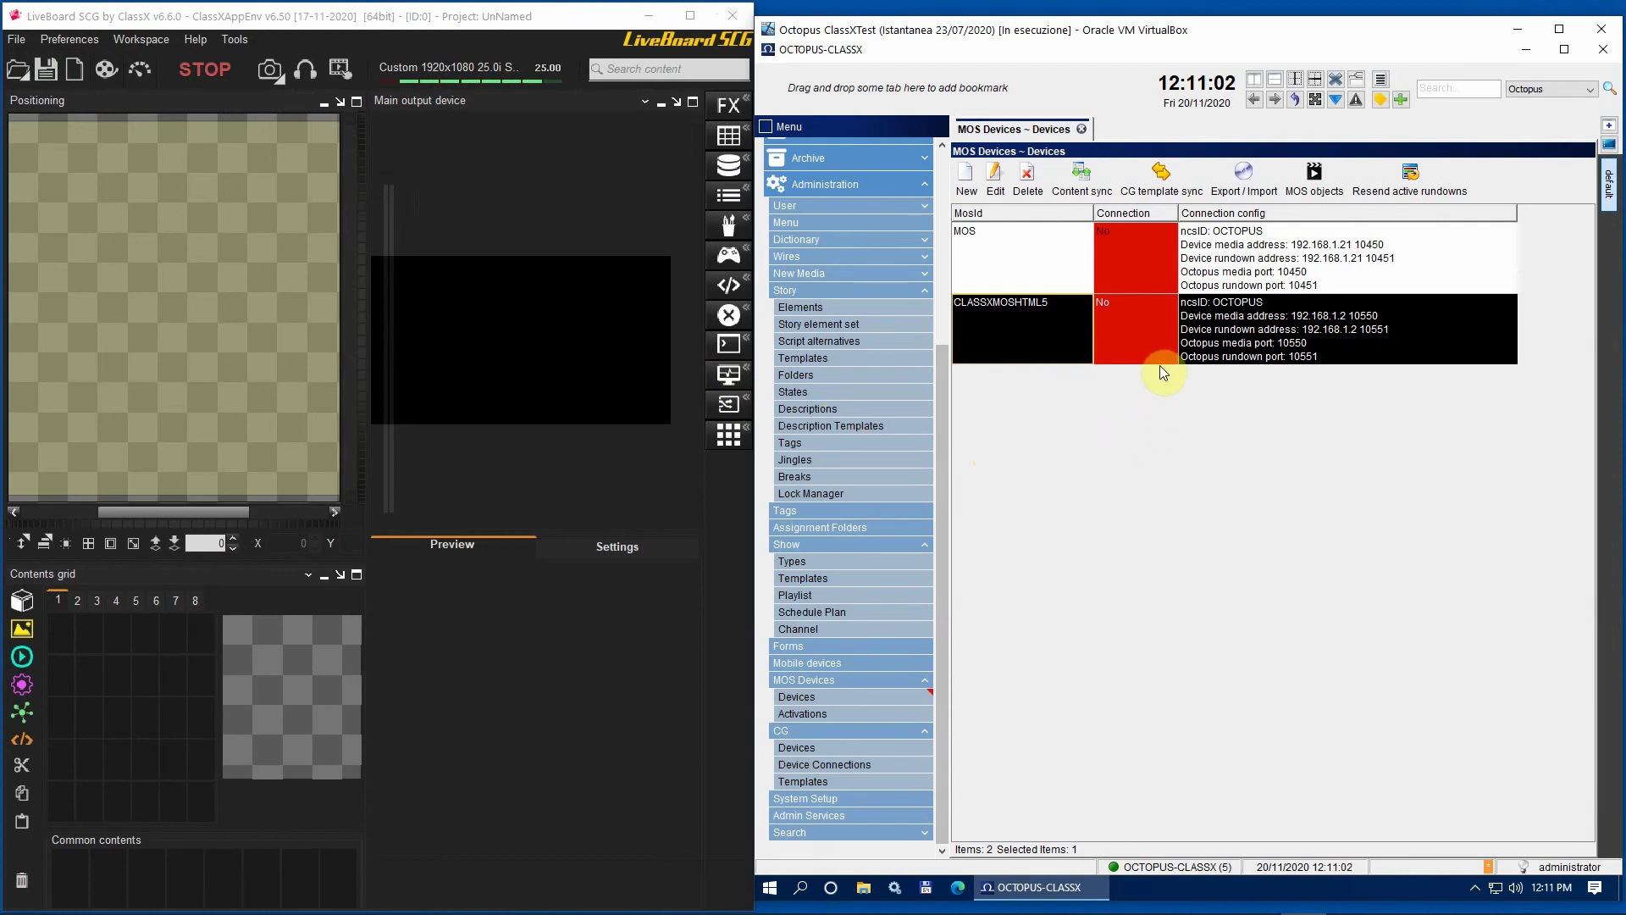
Connect MOS Gateway to the NCS, checking its NCS connections and the CLASSXMOSHTML5 device's connection in Octopus.
left_click(1109, 308)
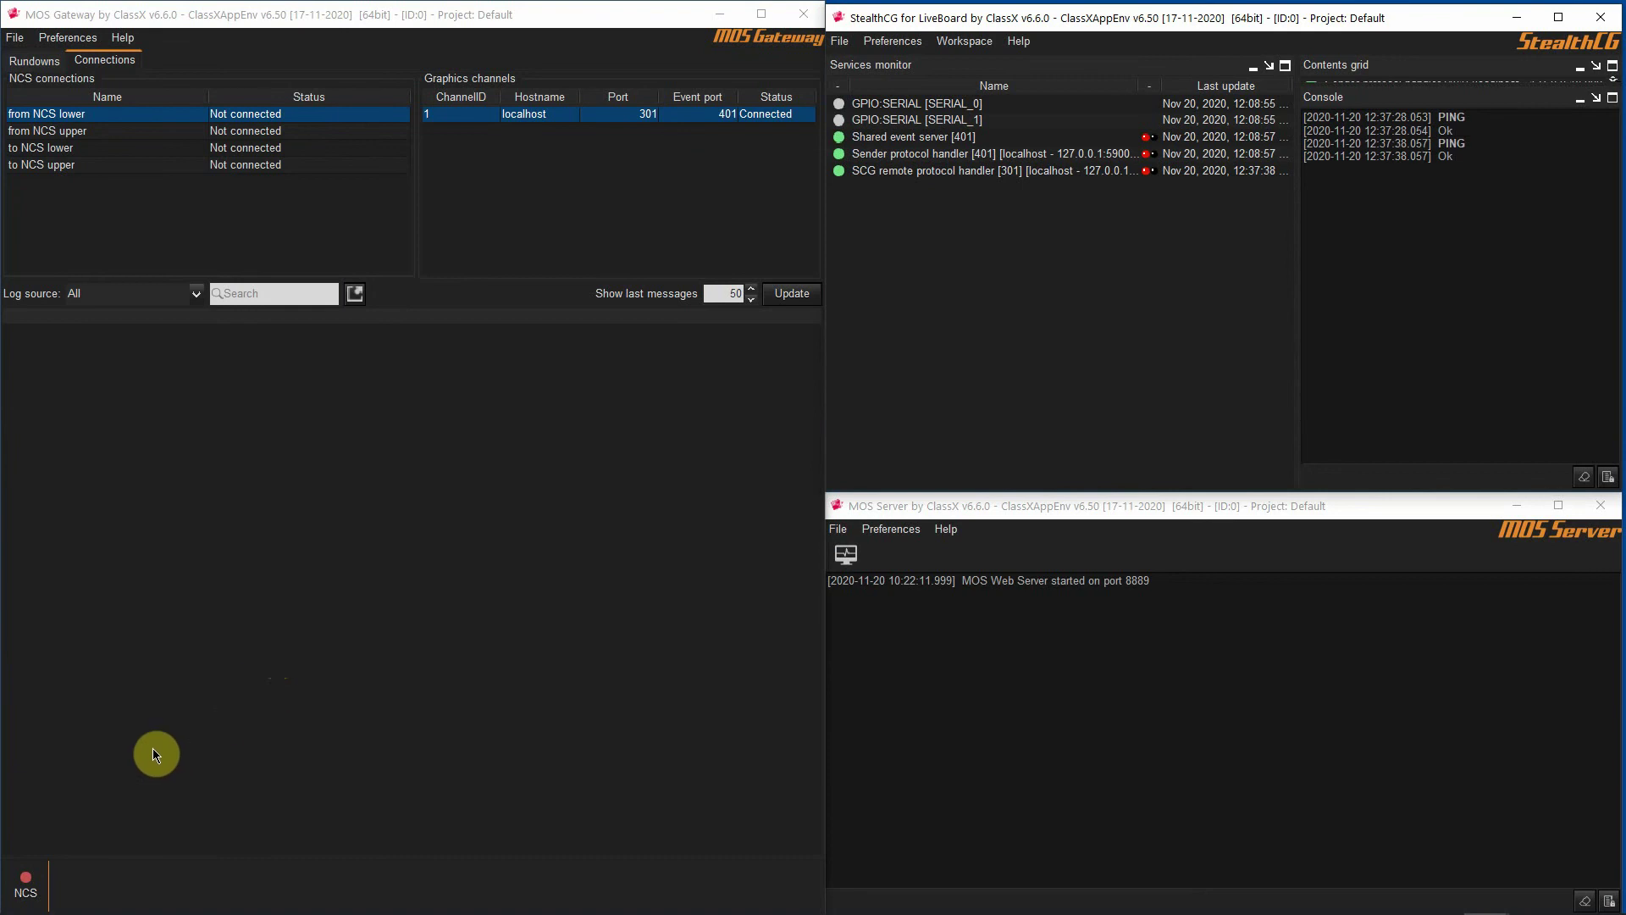
left_click(32, 886)
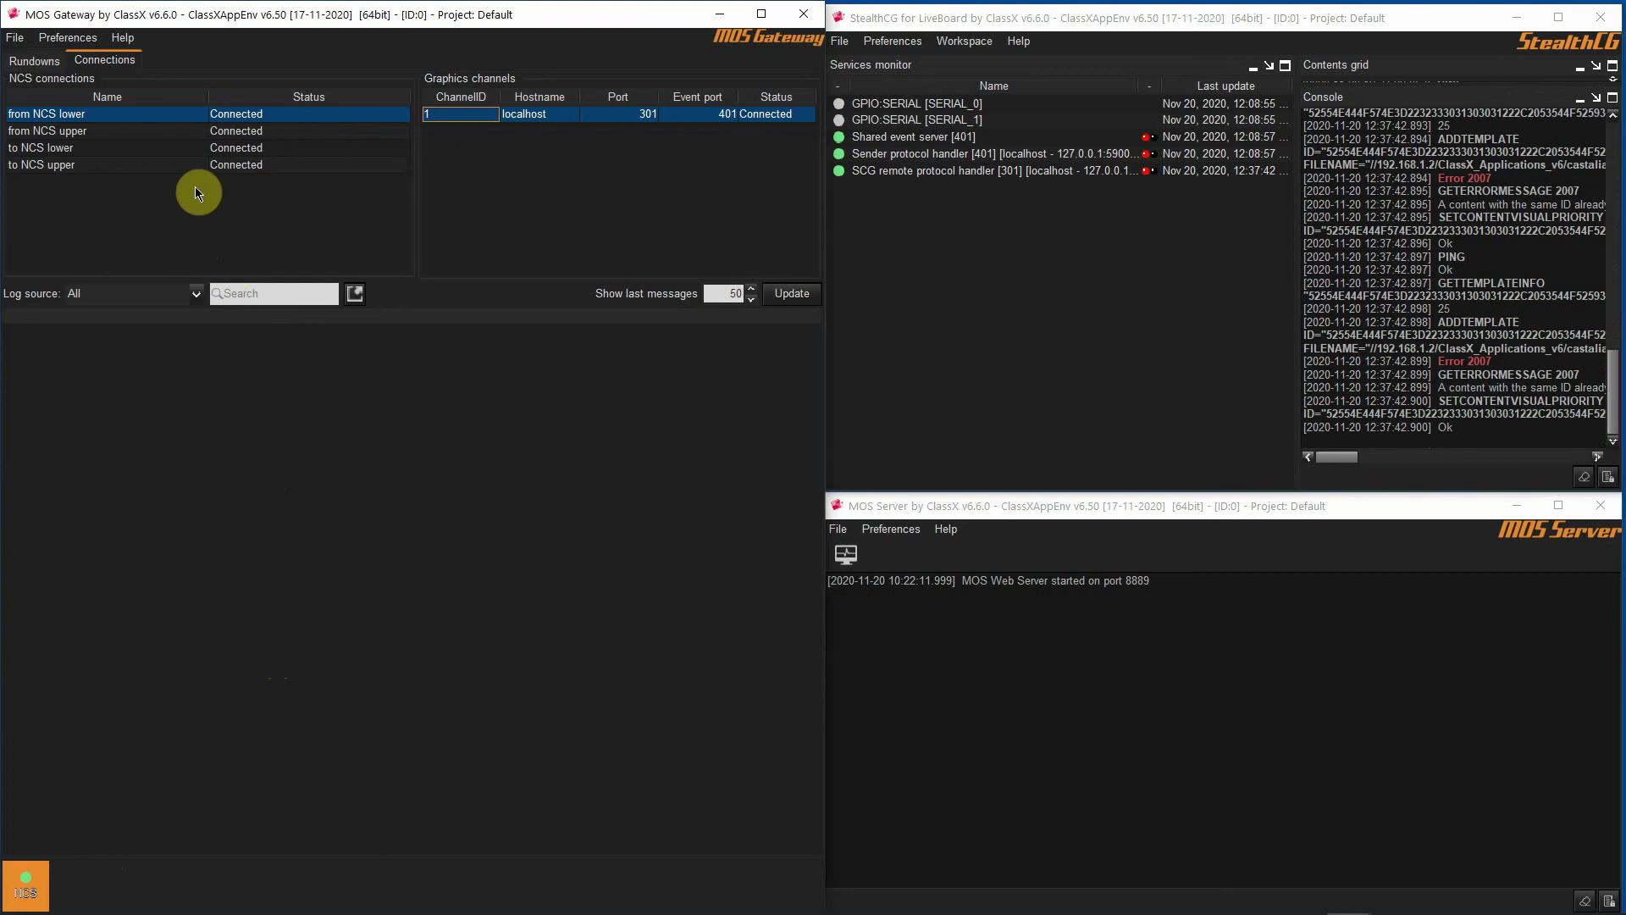
left_click_drag(101, 113, 97, 176)
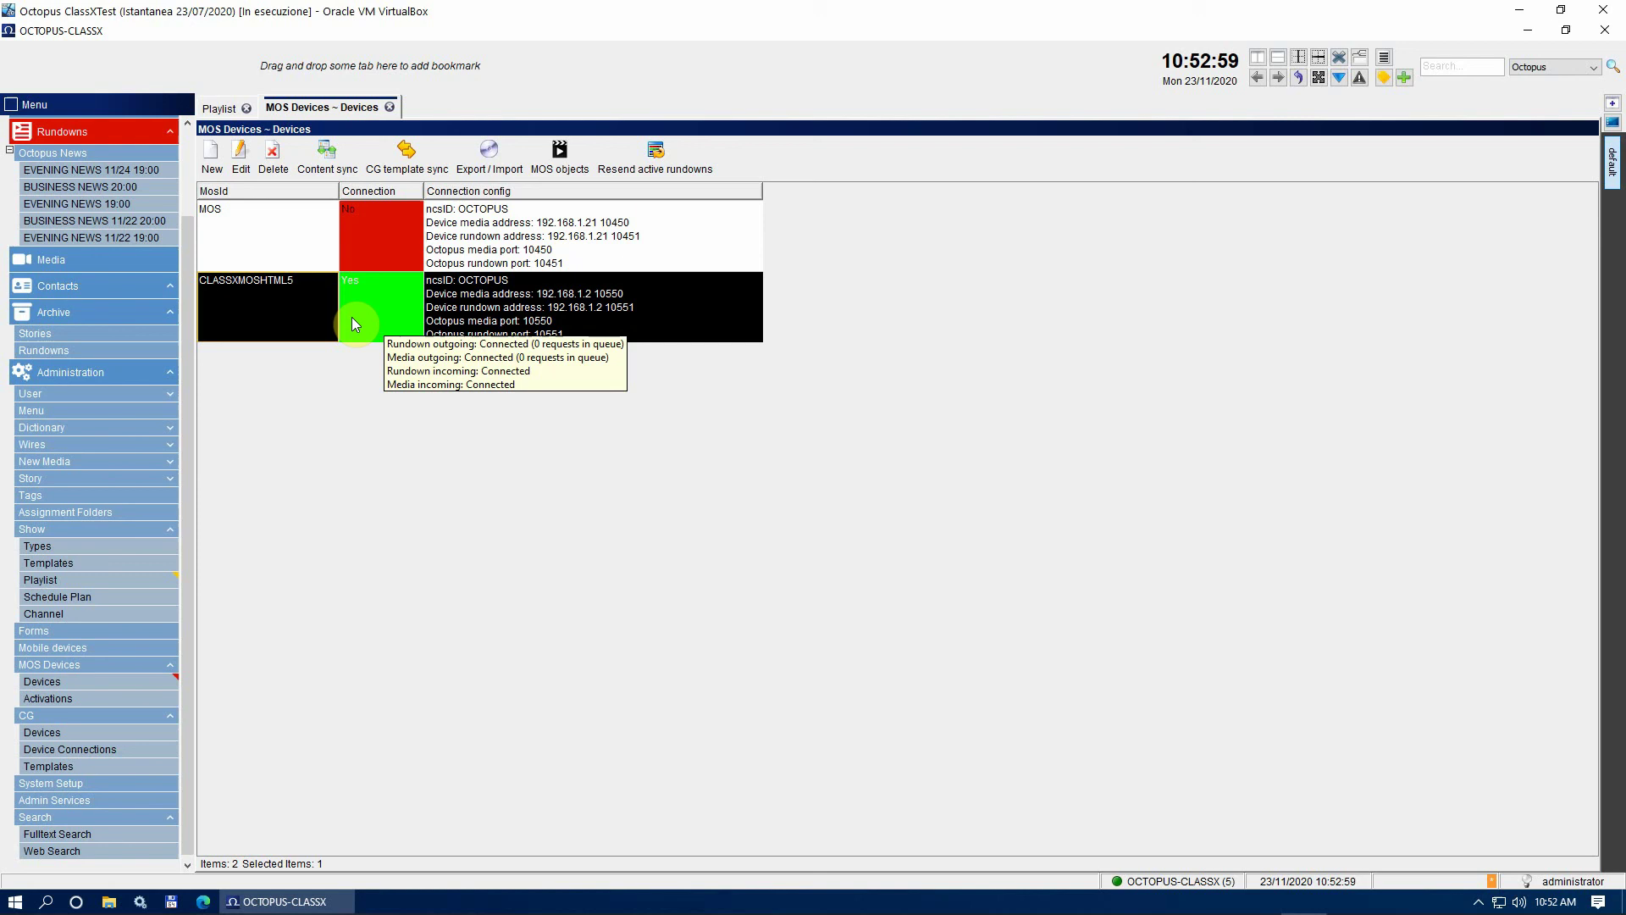
left_click(278, 308)
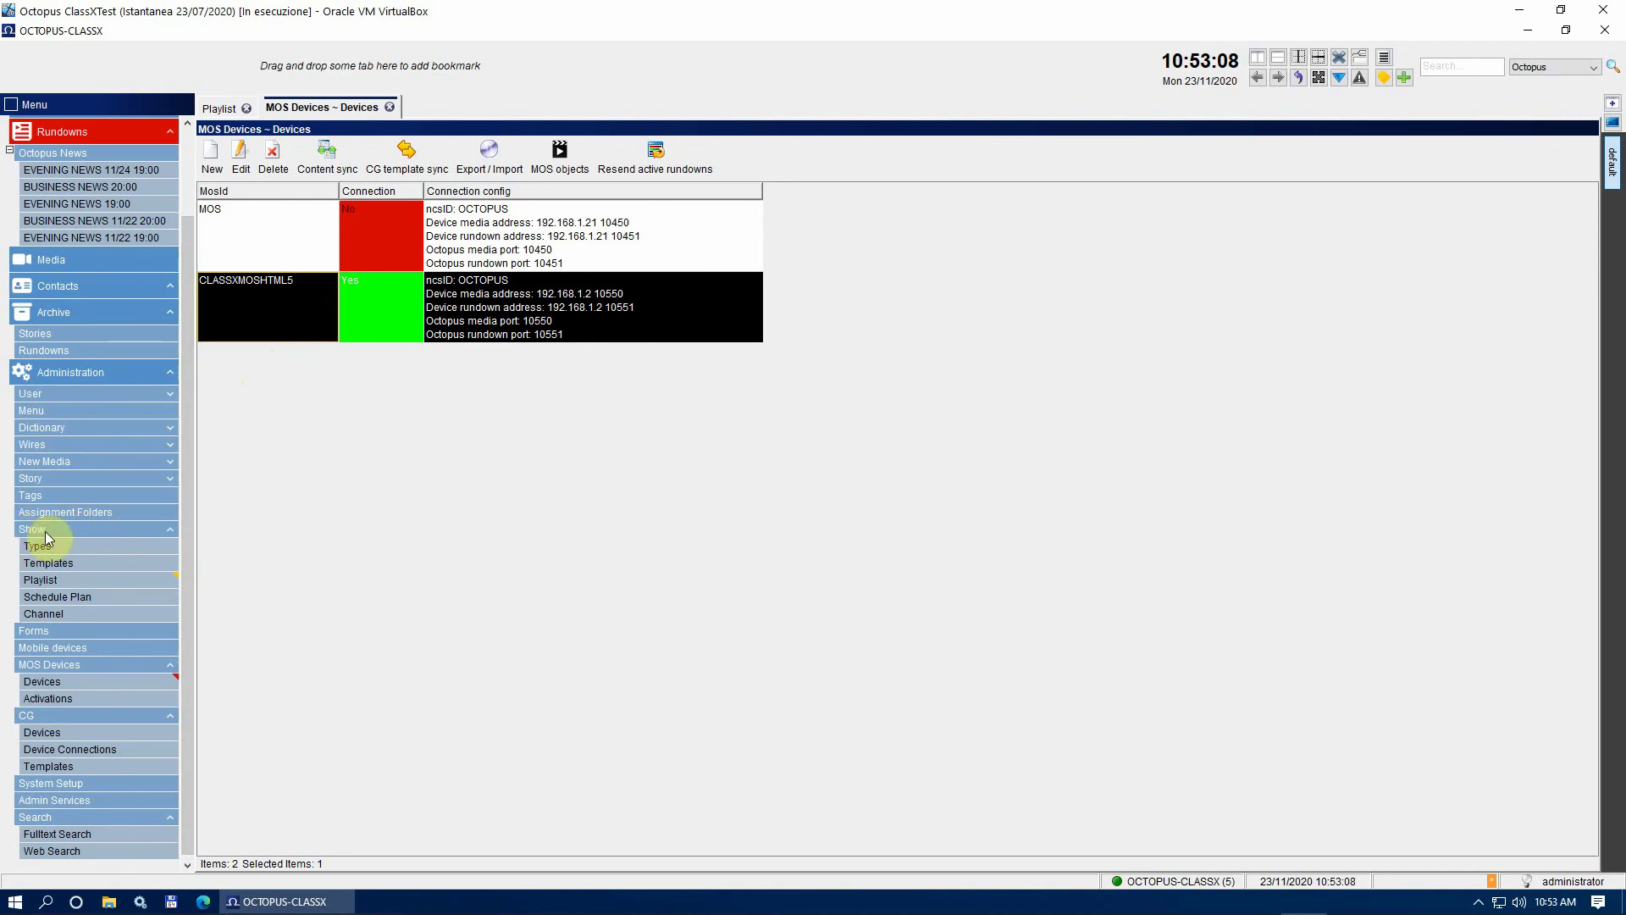
Open the rundown of the 19:00 EVENING NEWS show from the Octopus playlist and select NEWS OPENING.
left_click(51, 581)
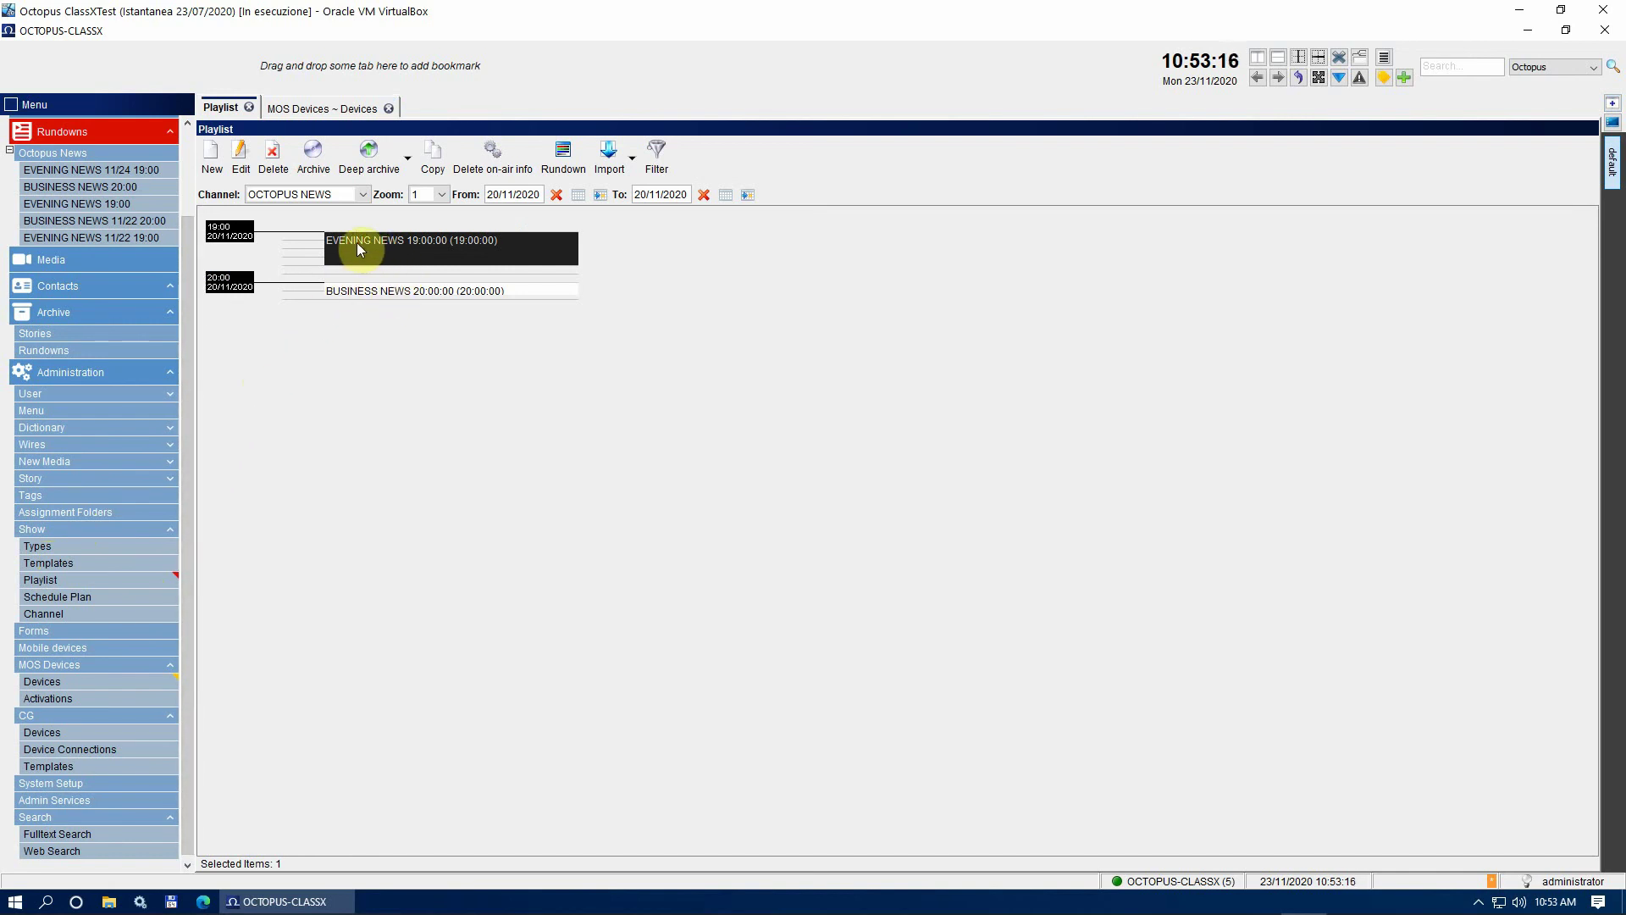
right_click(436, 246)
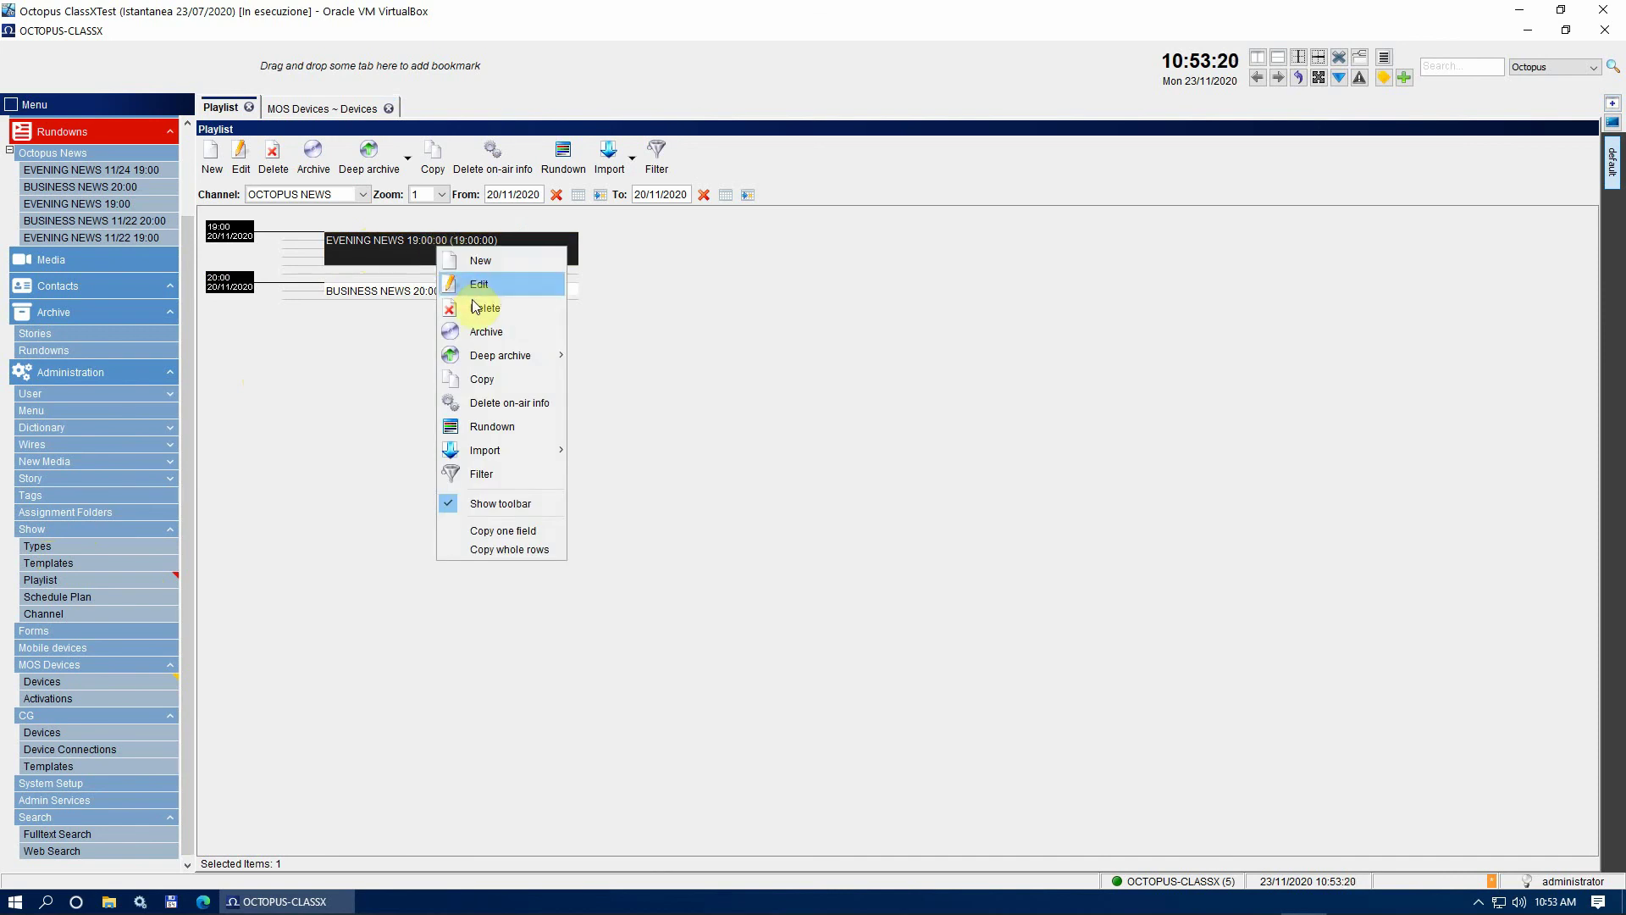
left_click(497, 432)
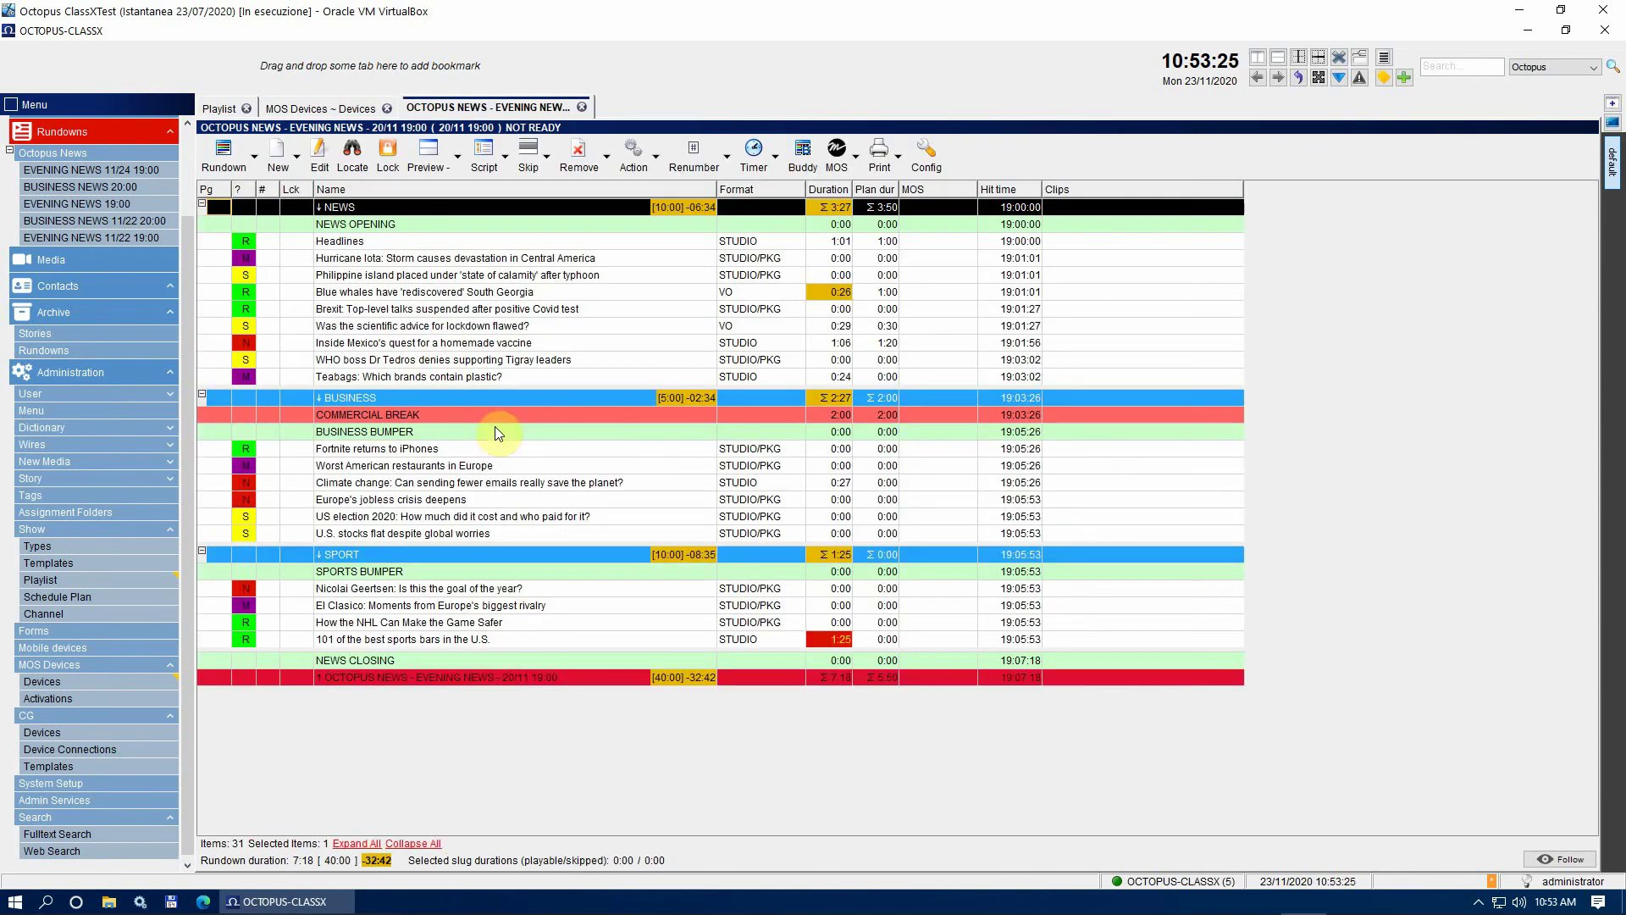
left_click(355, 226)
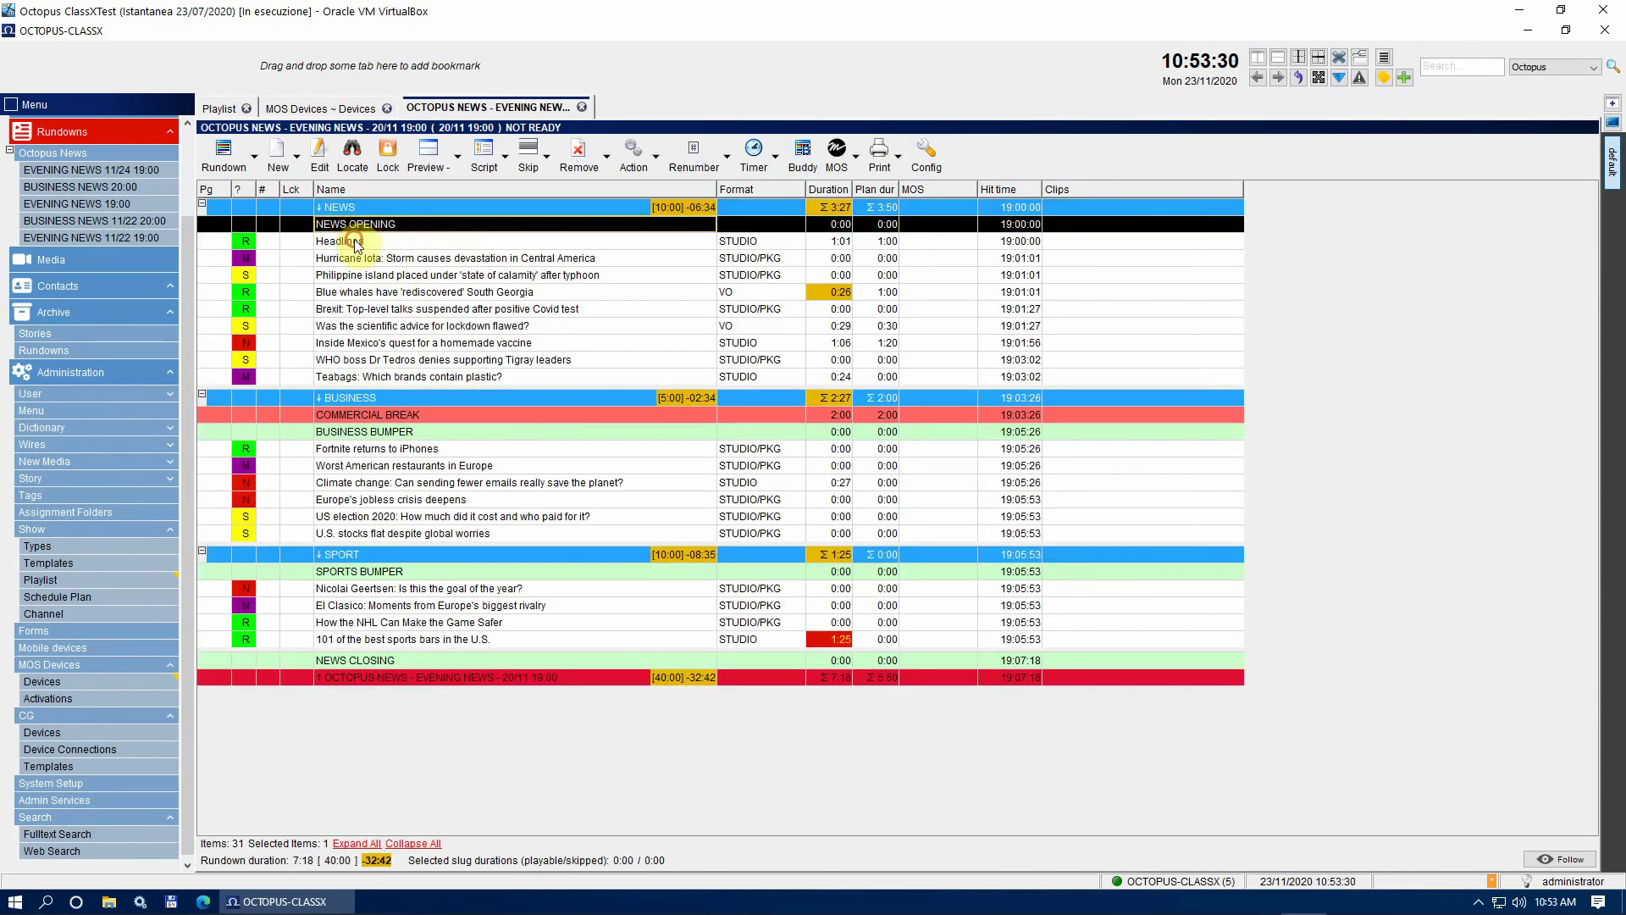
Look through the NEWS block's stories and open the Headlines story's script for editing.
left_click(355, 241)
left_click(355, 257)
left_click(358, 275)
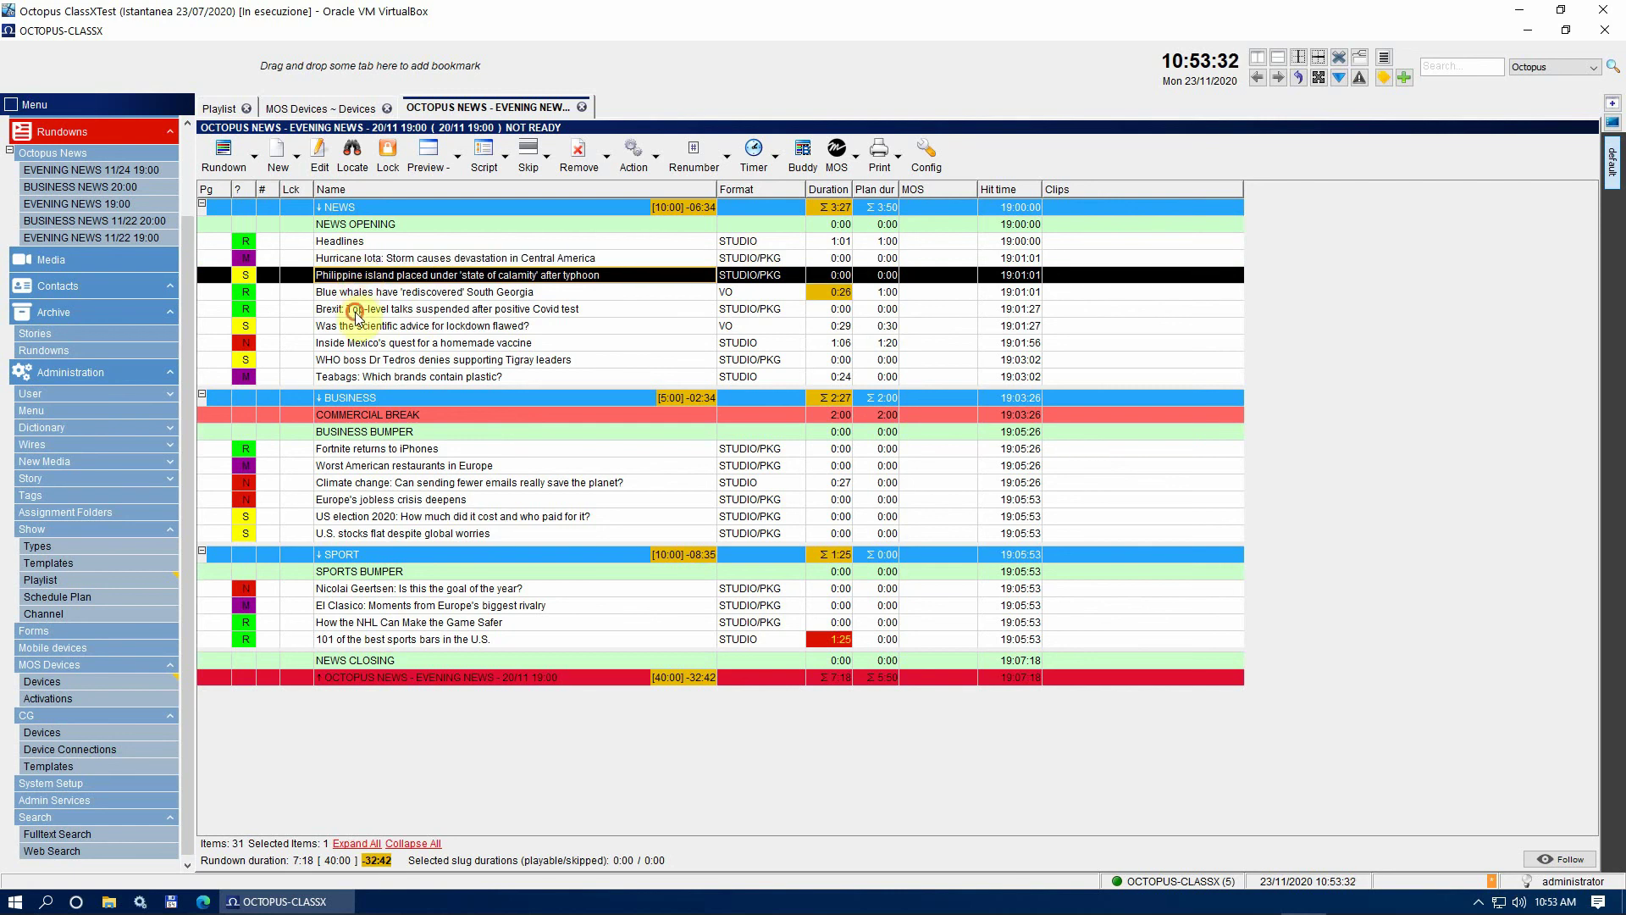
left_click(360, 308)
left_click(365, 376)
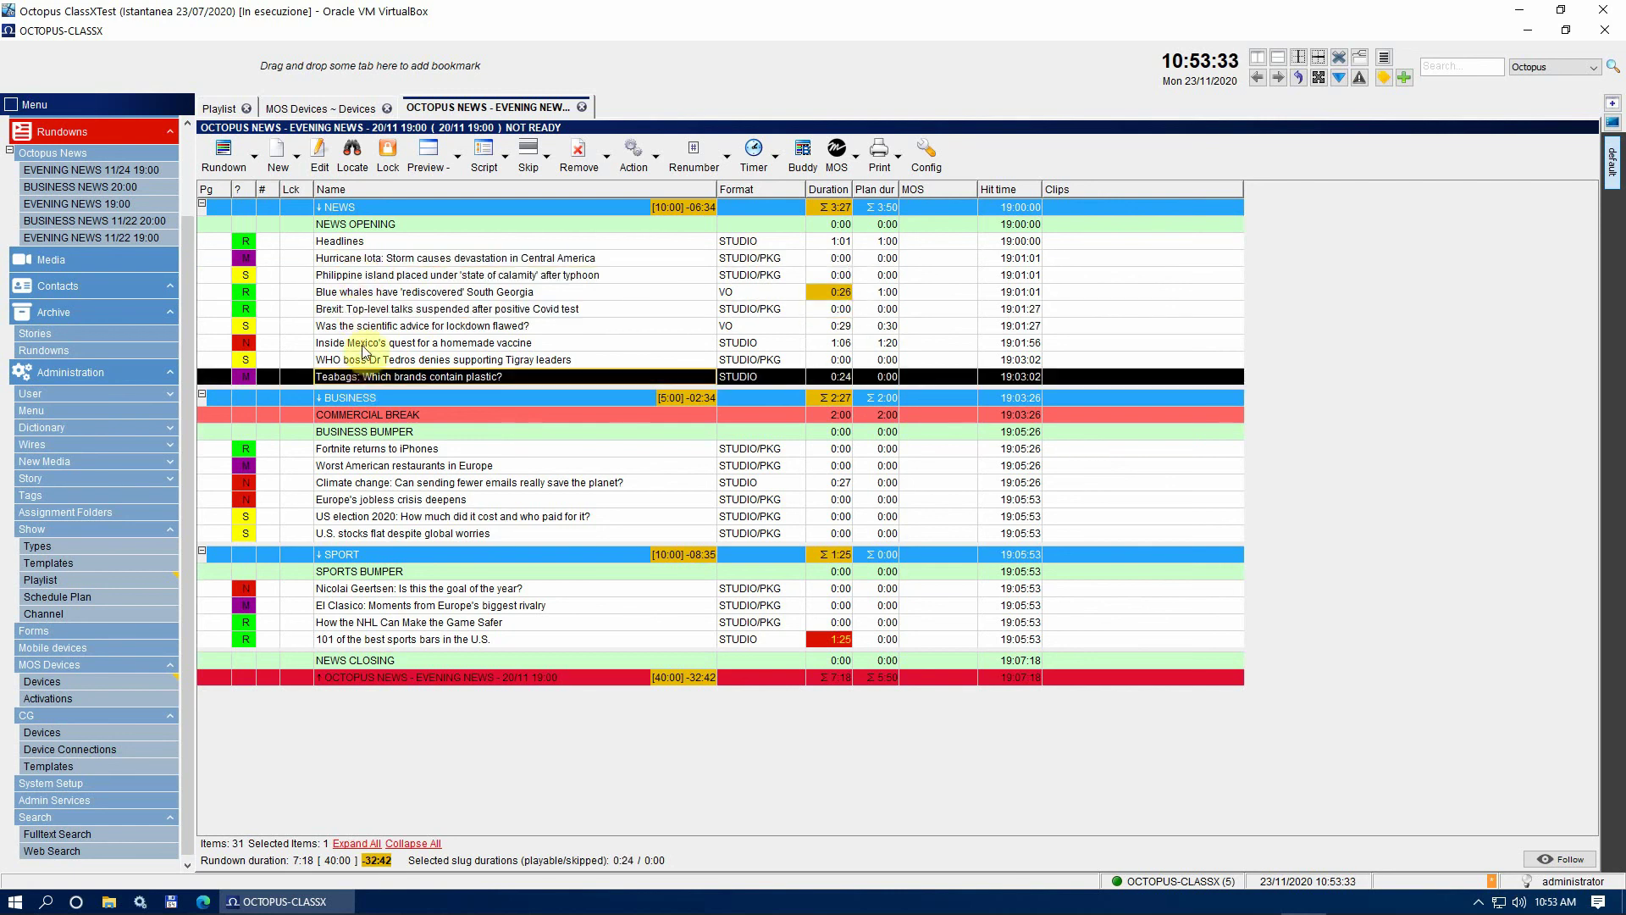
left_click(347, 241)
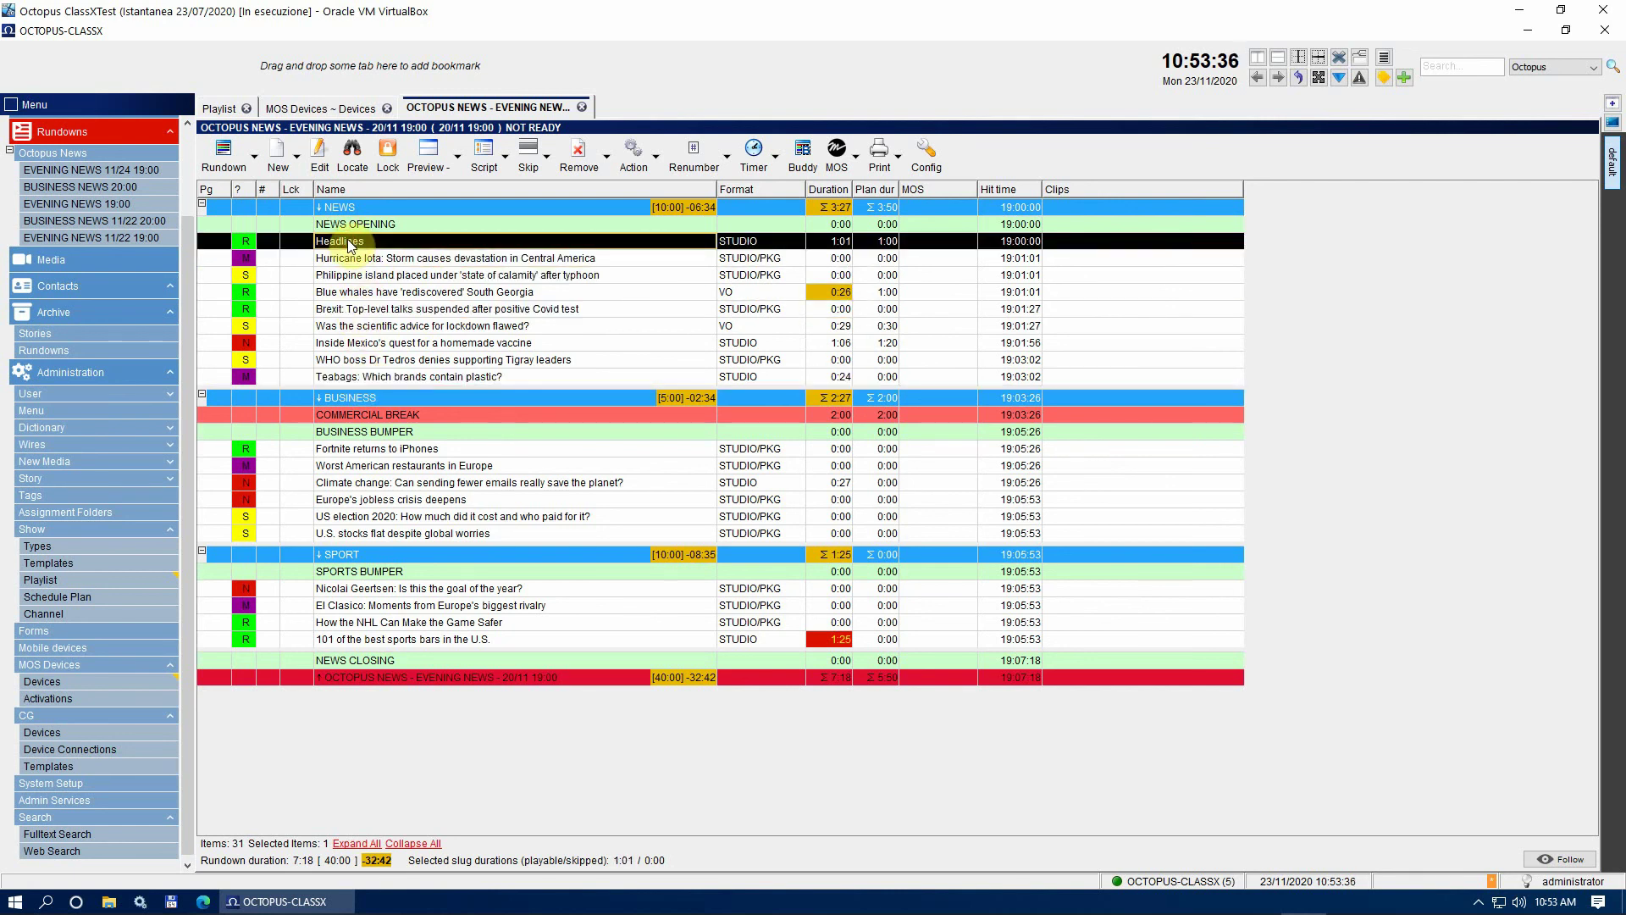
double_click(347, 241)
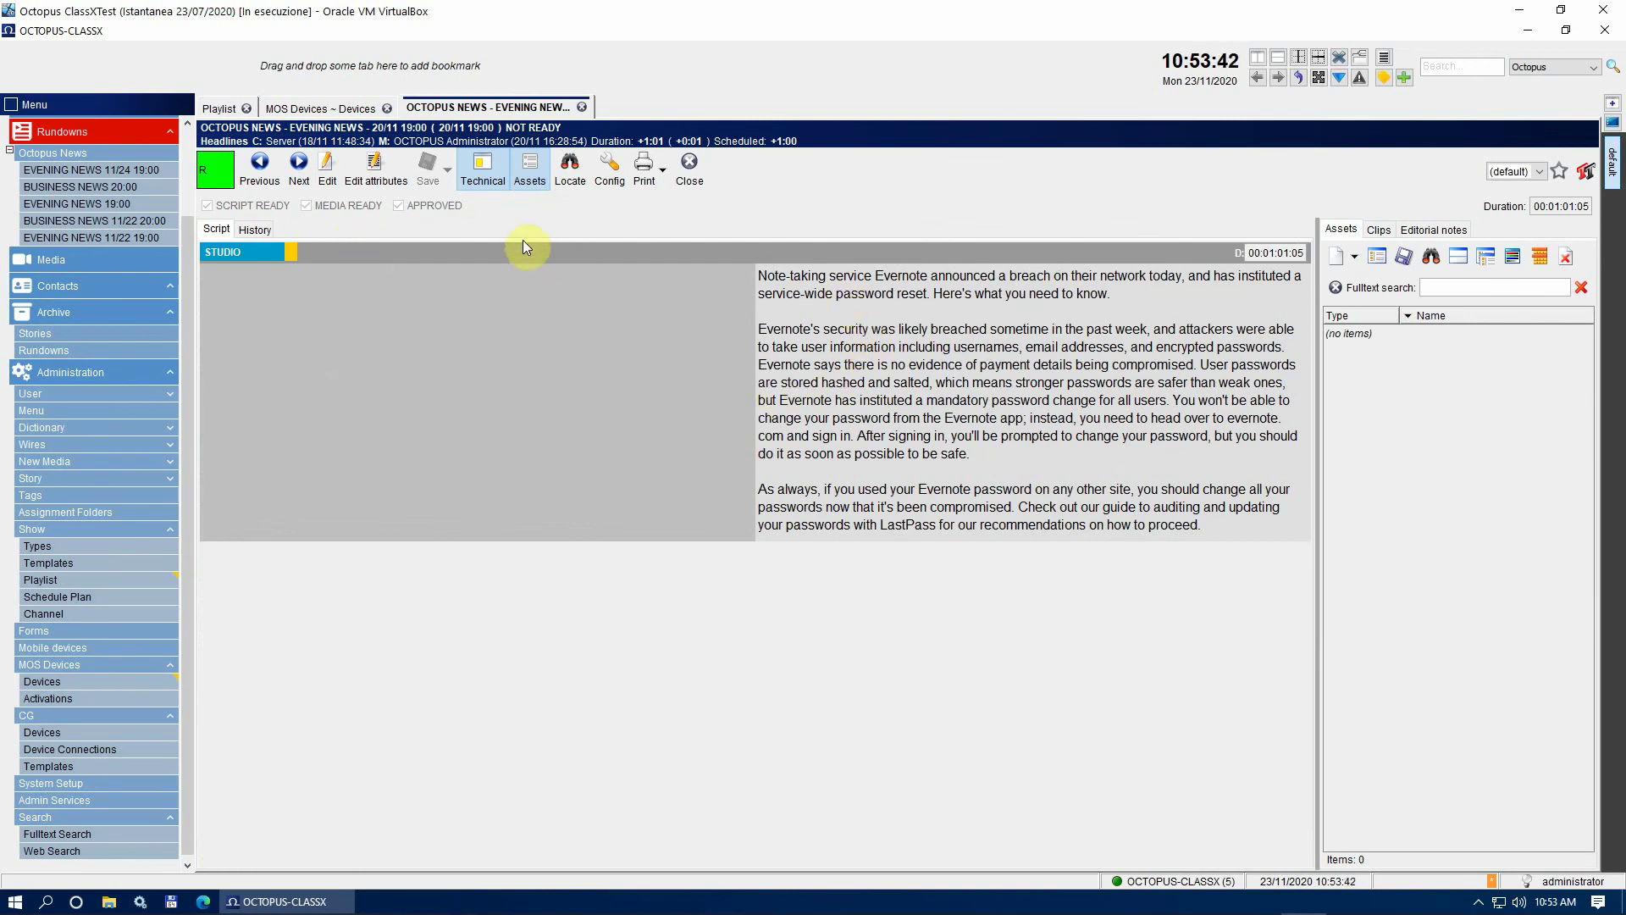
left_click(331, 164)
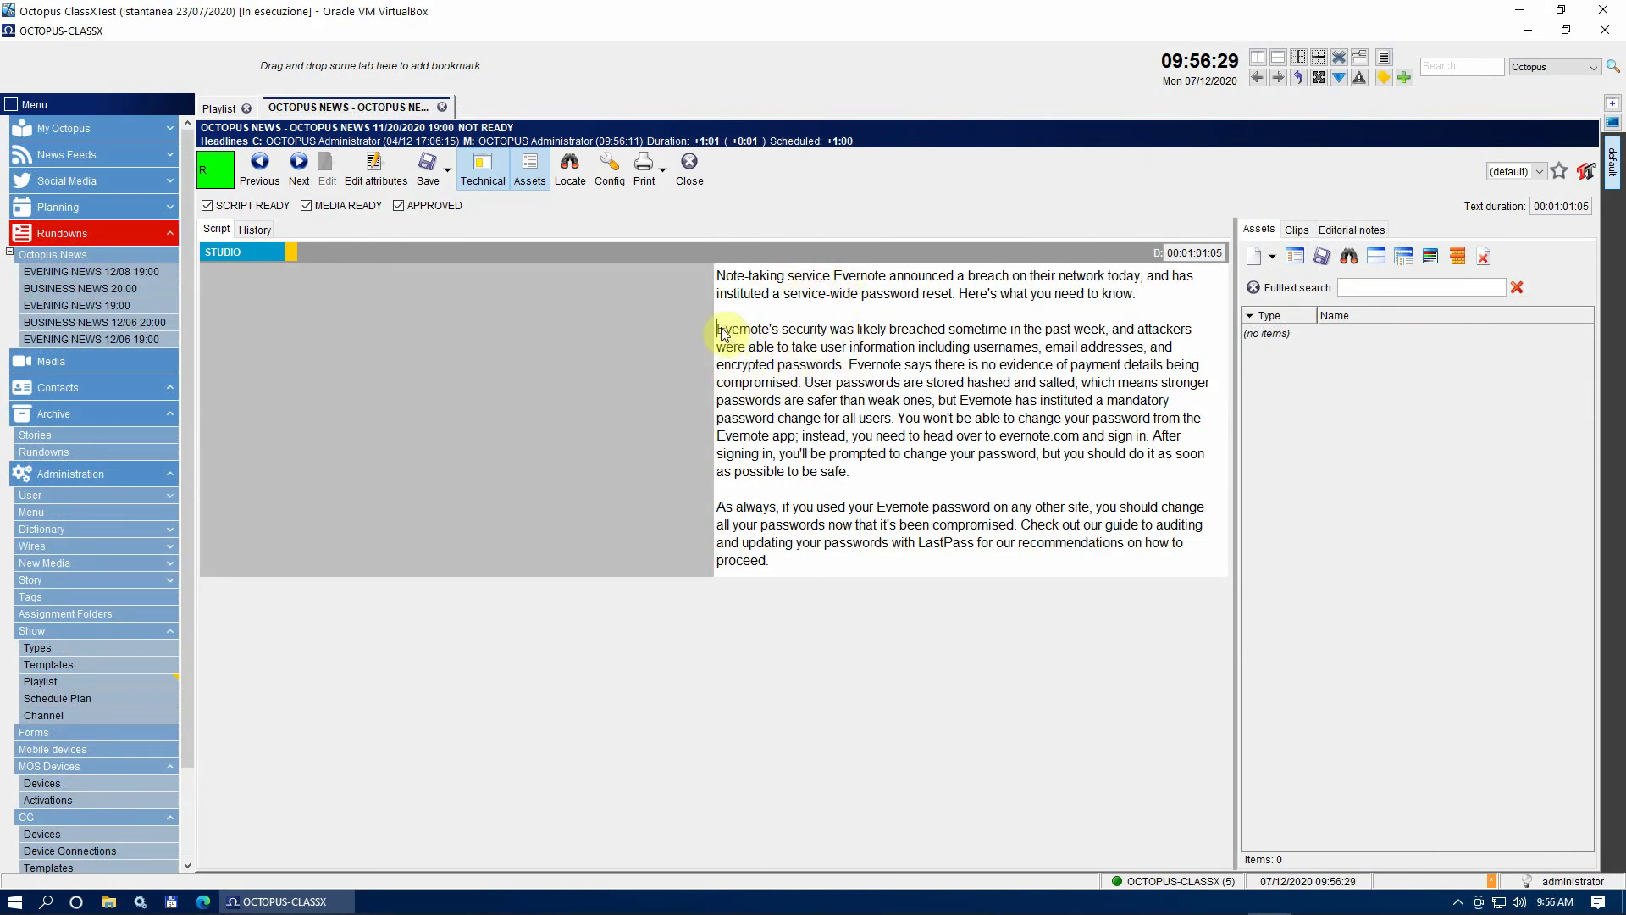
Start creating a CLASSXHTML5 graphic in the script before the paragraph beginning "Evernote's security".
right_click(718, 328)
mouse_move(748, 343)
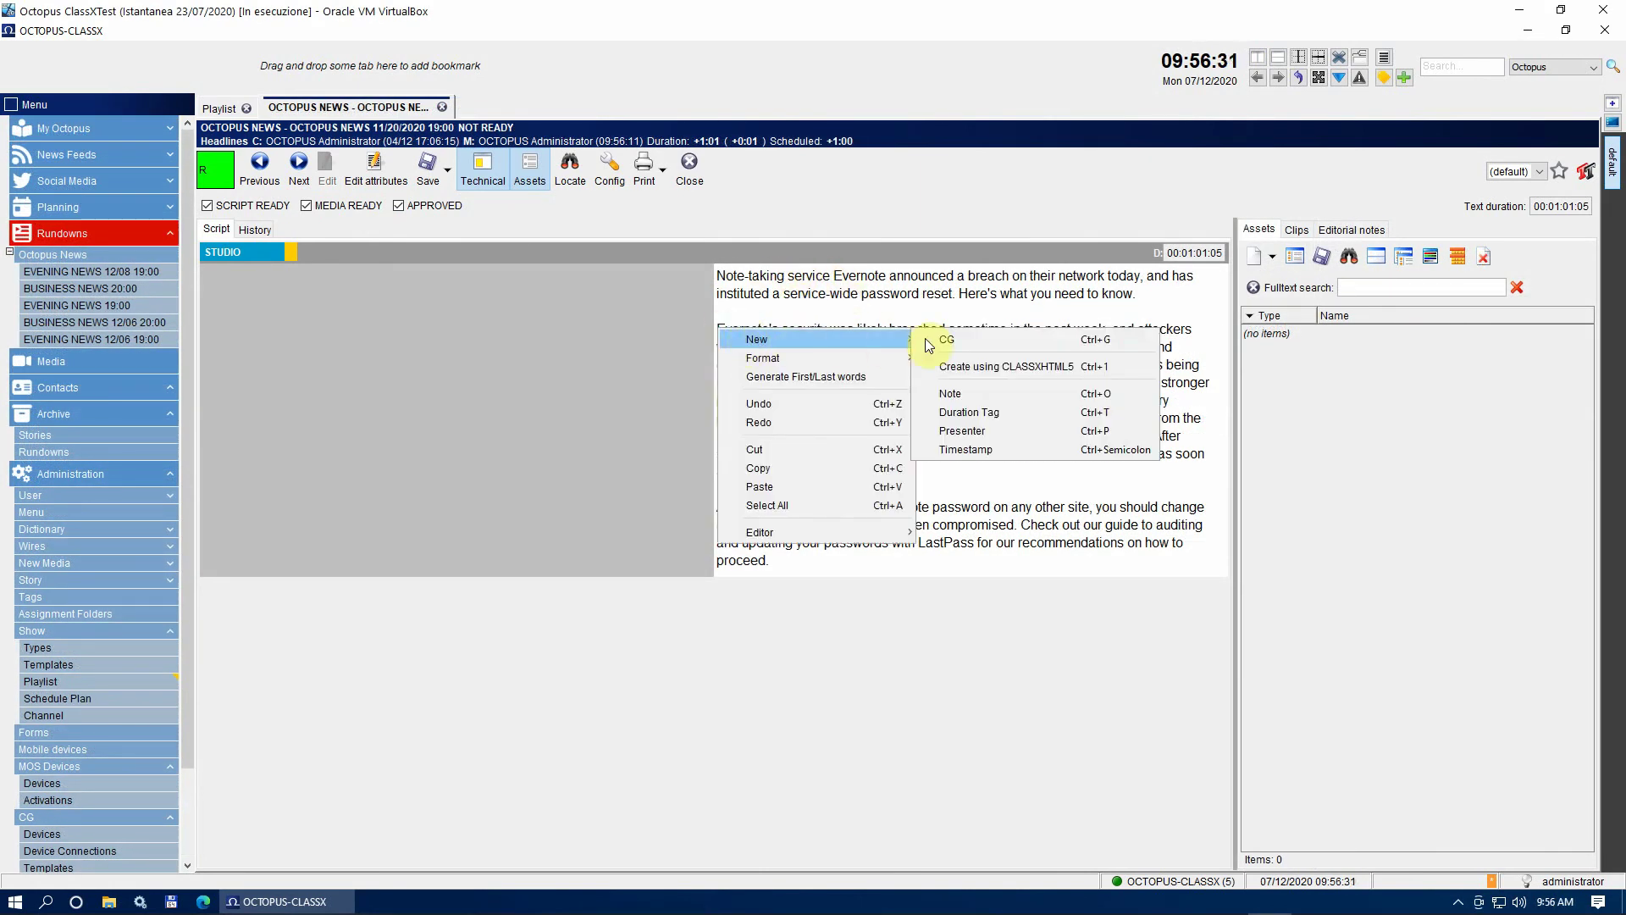
left_click(1133, 372)
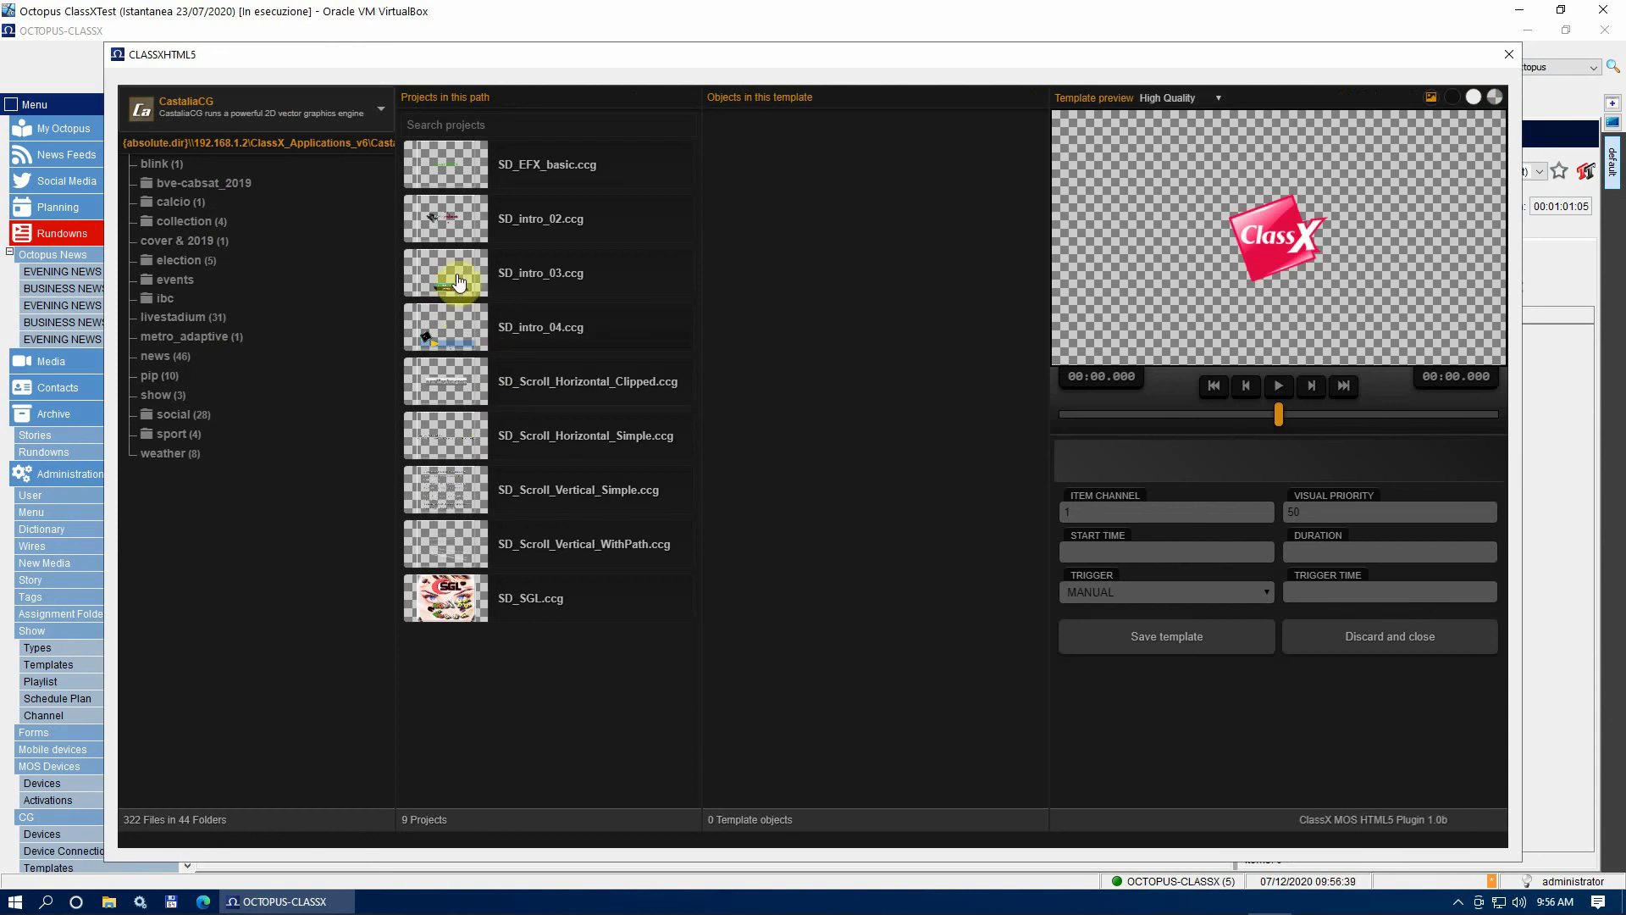
Review the available graphics engines, viewing the CoralCG projects and returning to CastaliaCG.
left_click(383, 119)
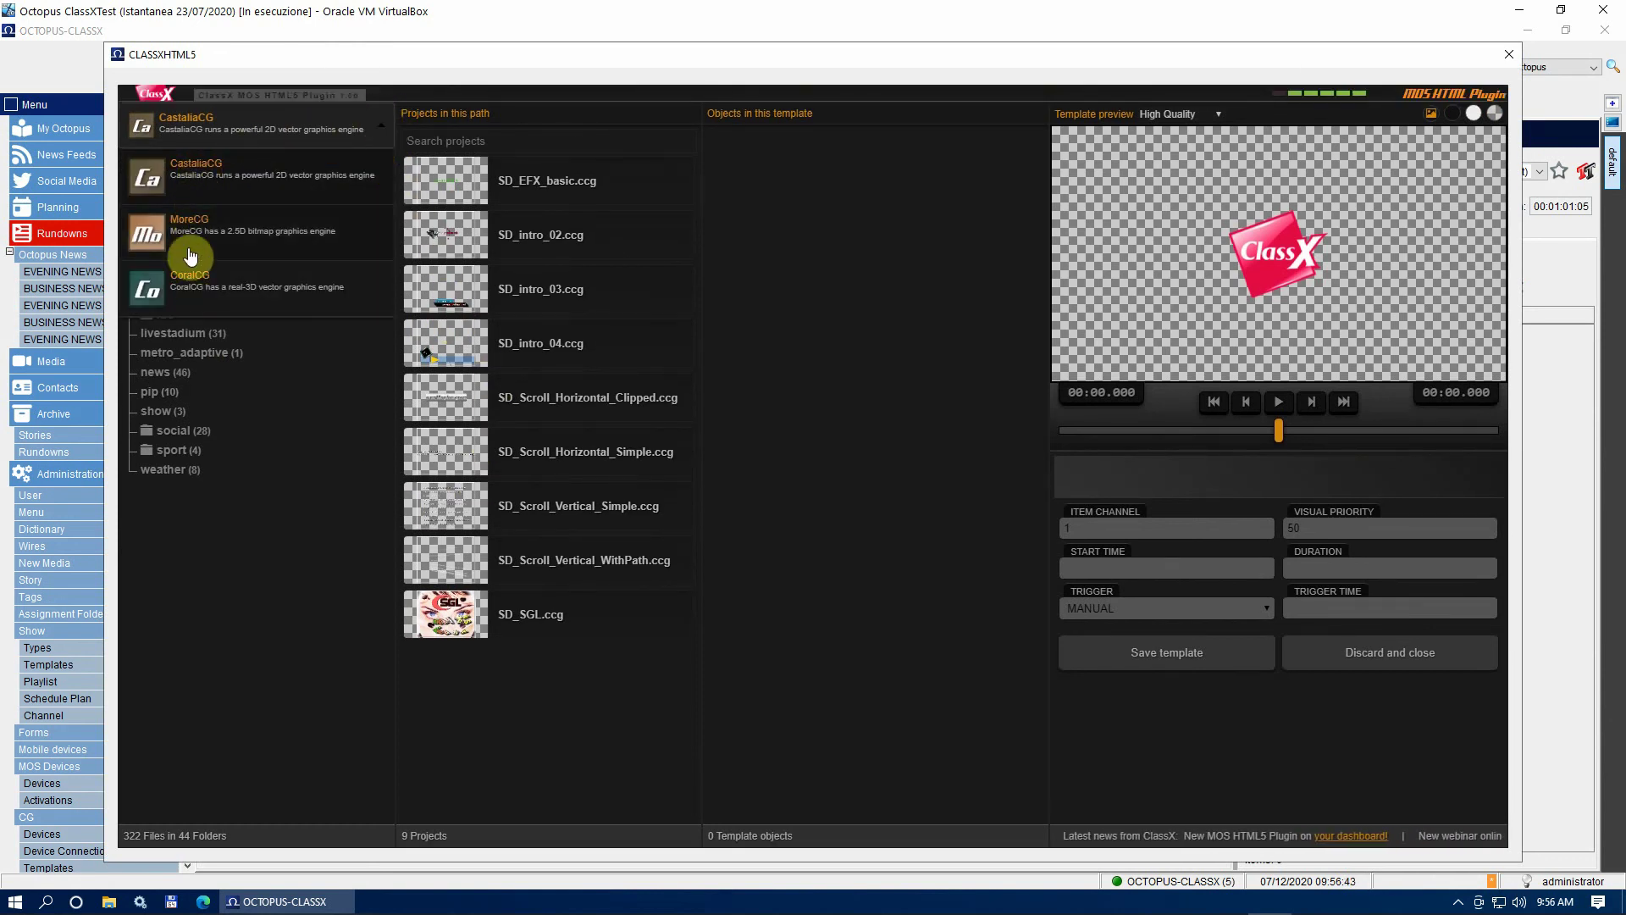
left_click(190, 279)
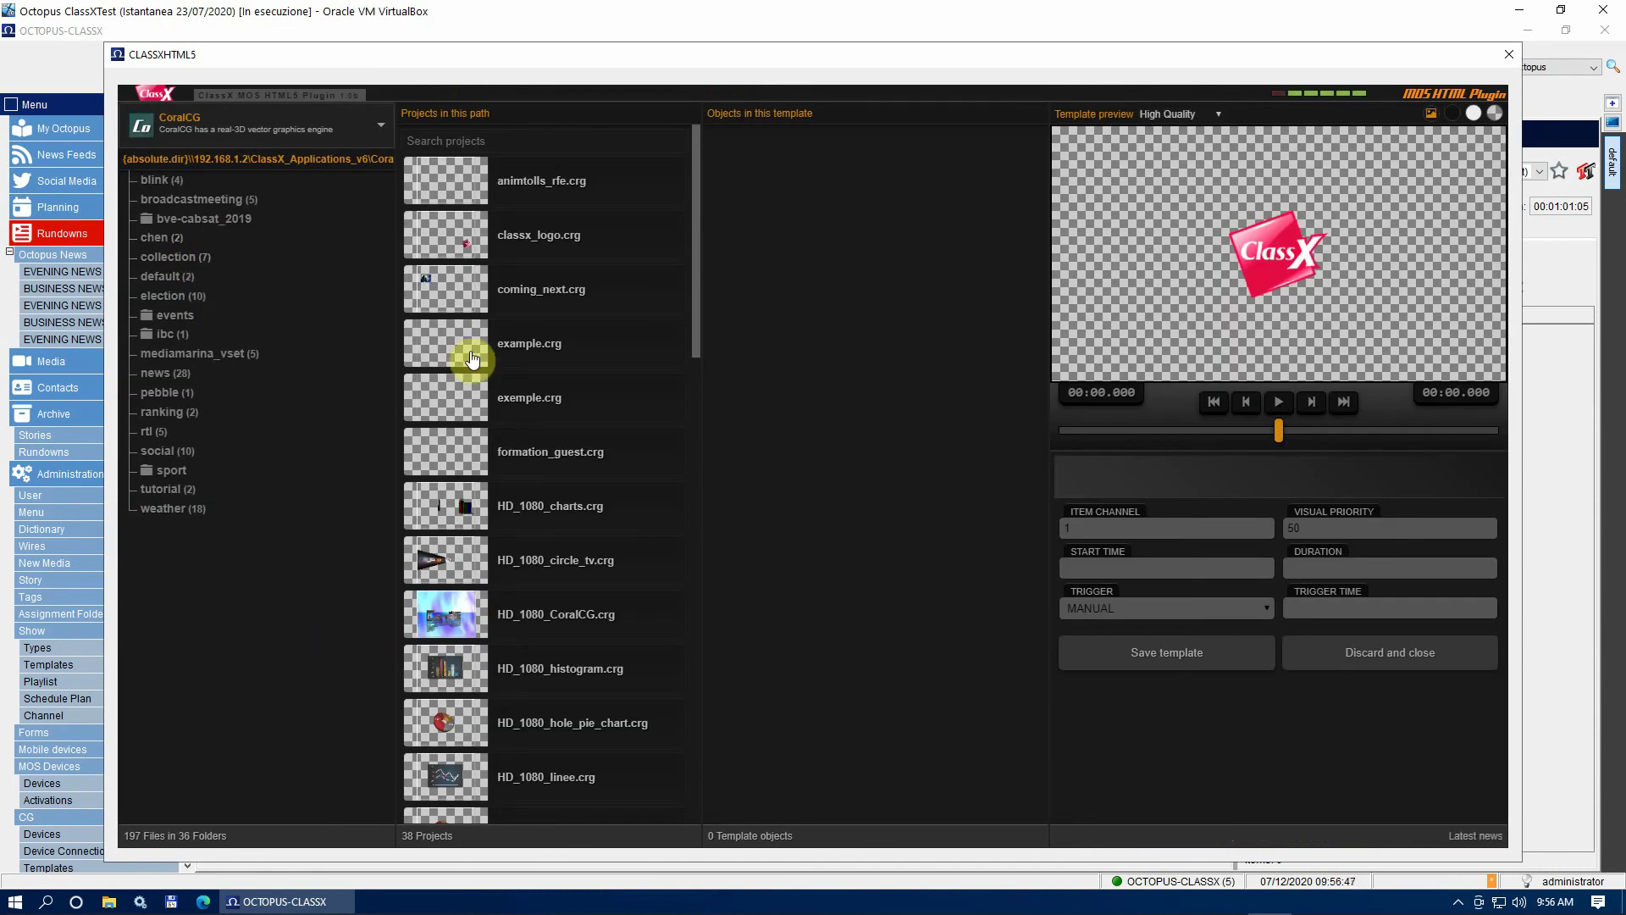
left_click(381, 138)
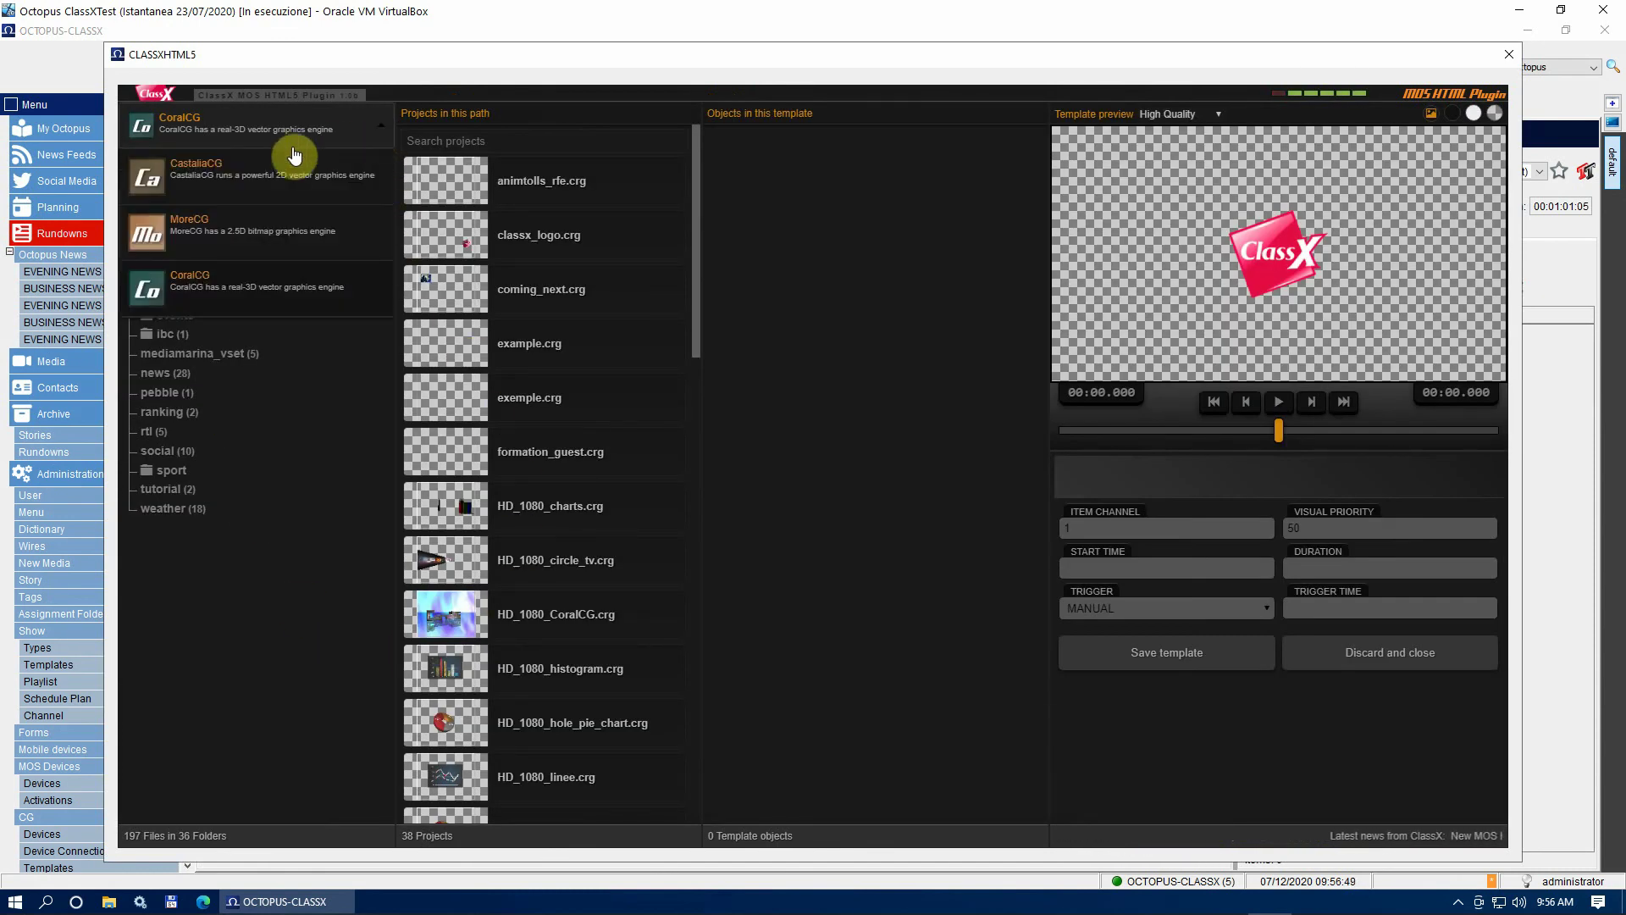
left_click(199, 173)
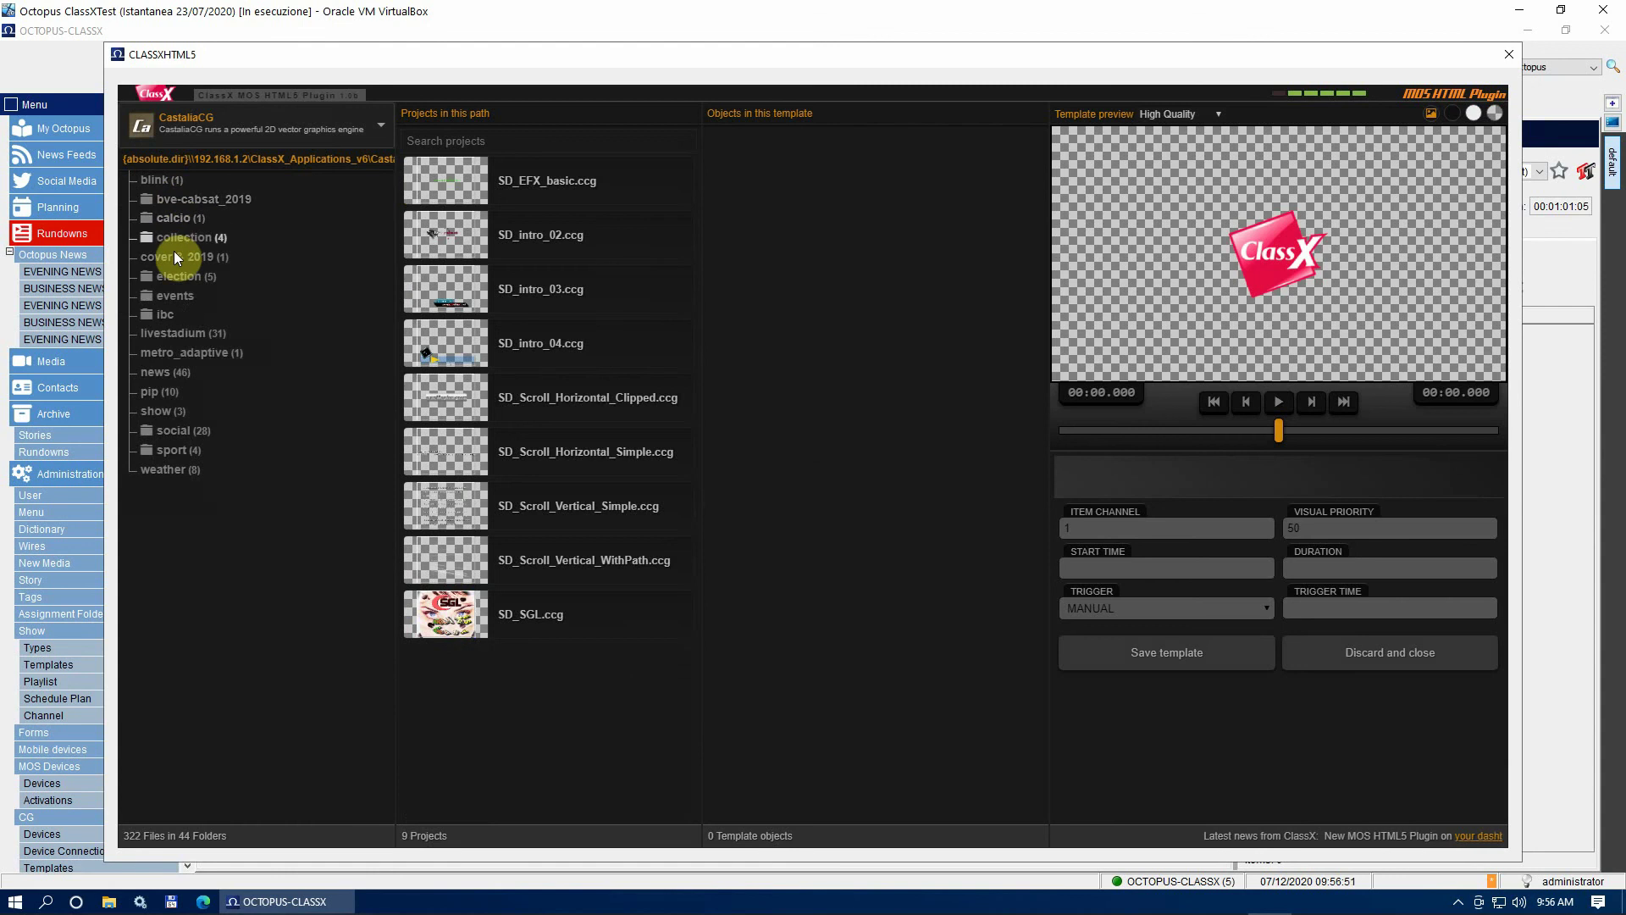
Load the lower_third_cx.ccg project from the ibc 2017 folder and move its preview to about 4.68 seconds.
left_click(164, 314)
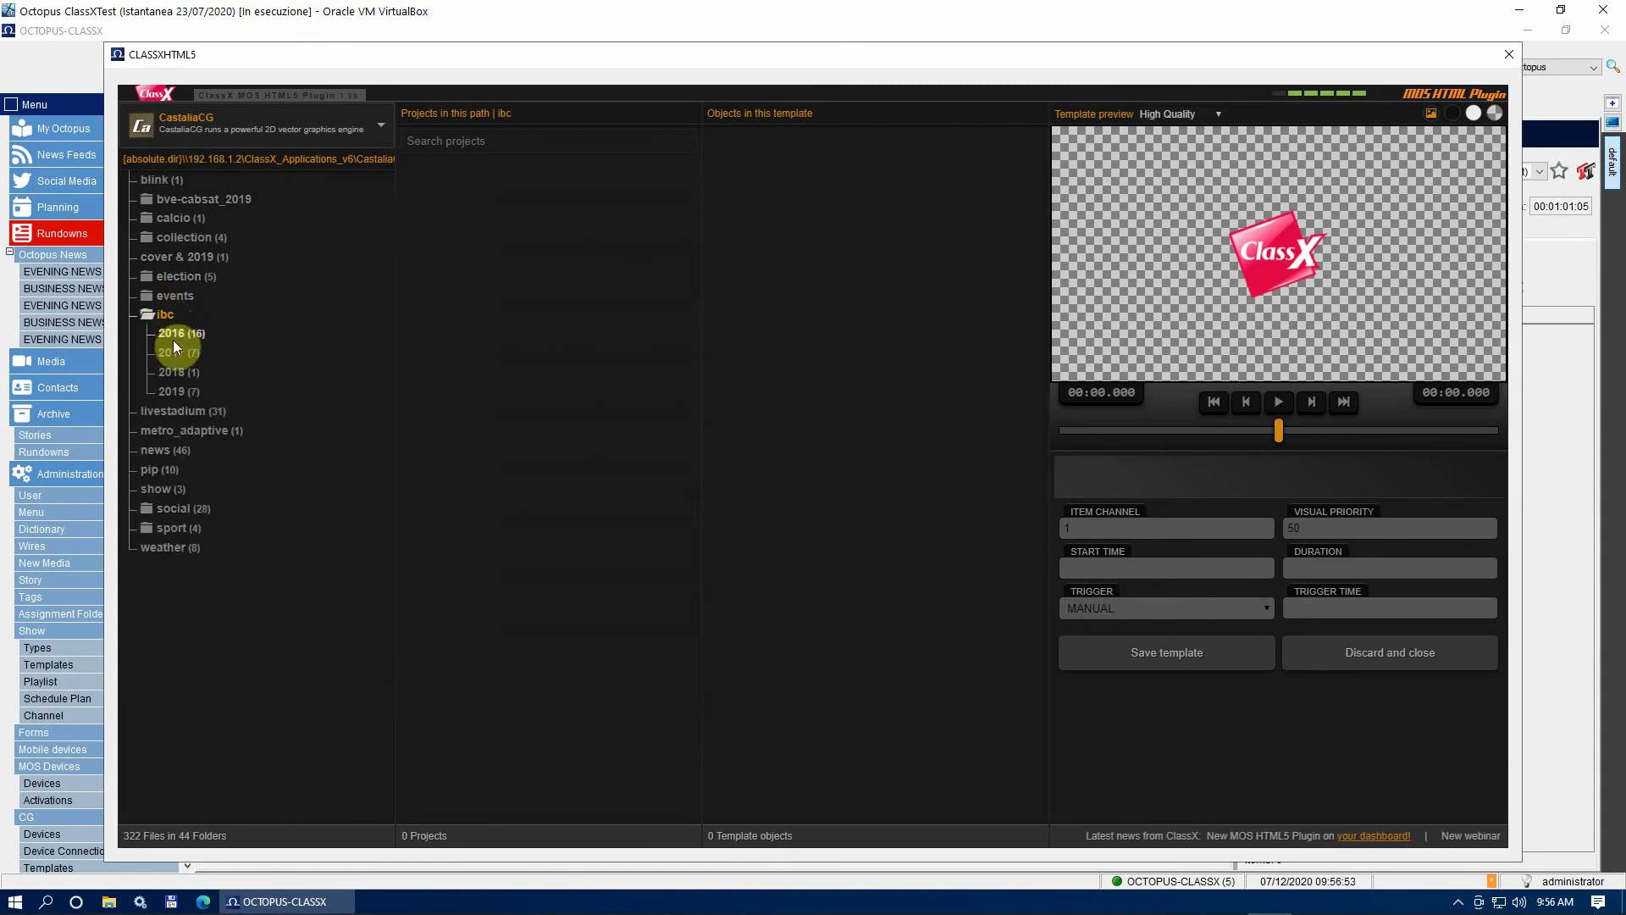
left_click(174, 352)
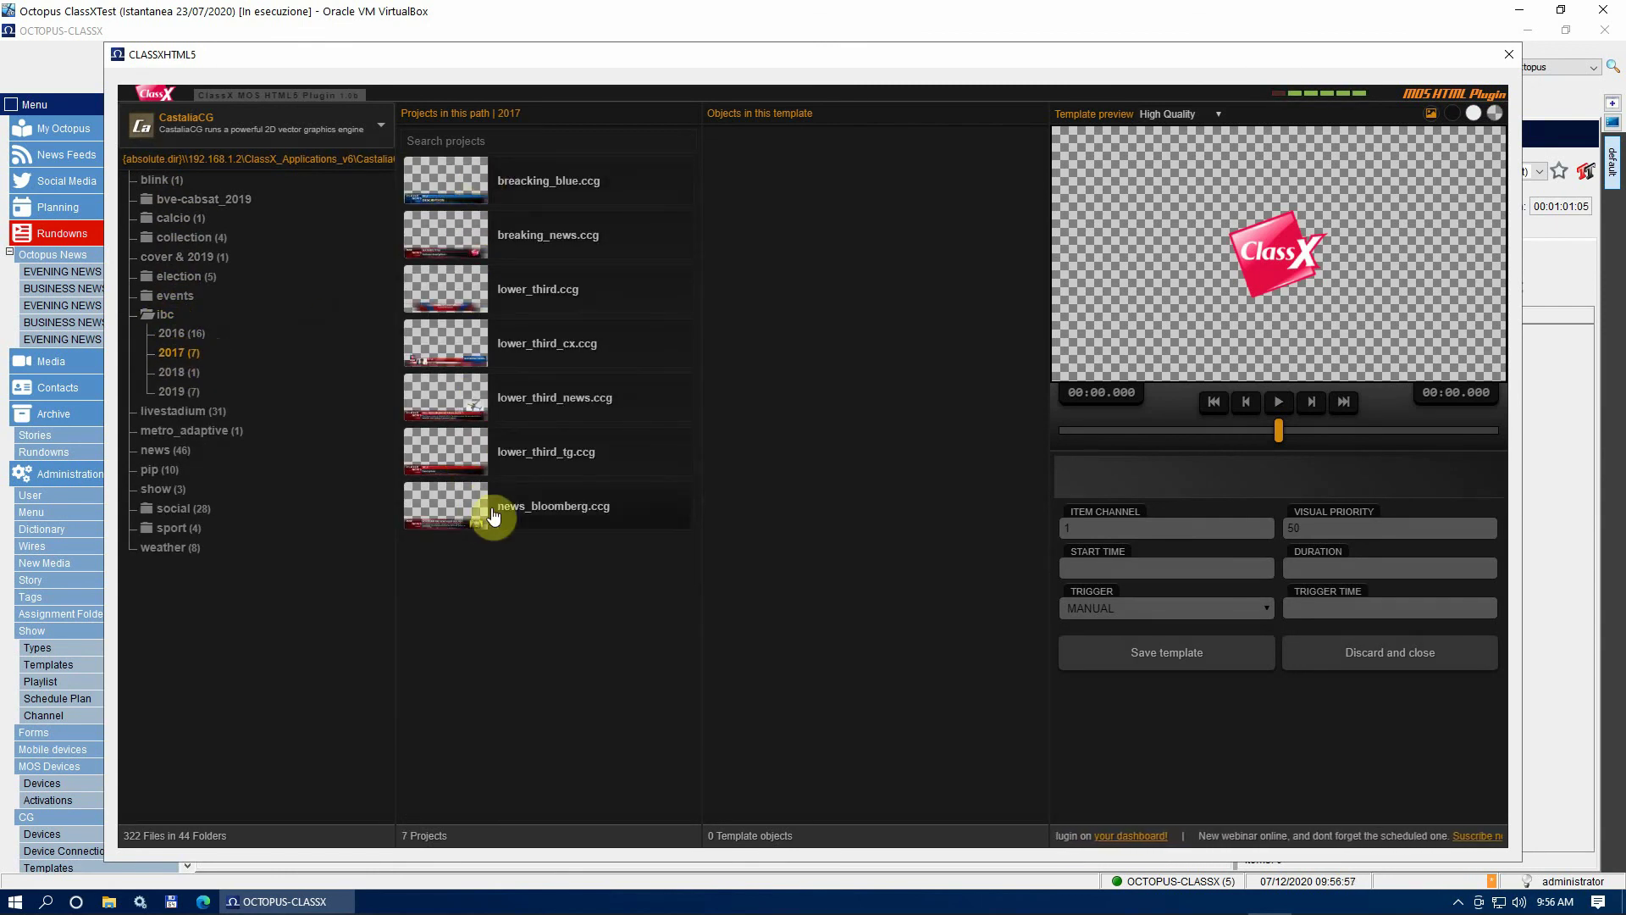
left_click(537, 347)
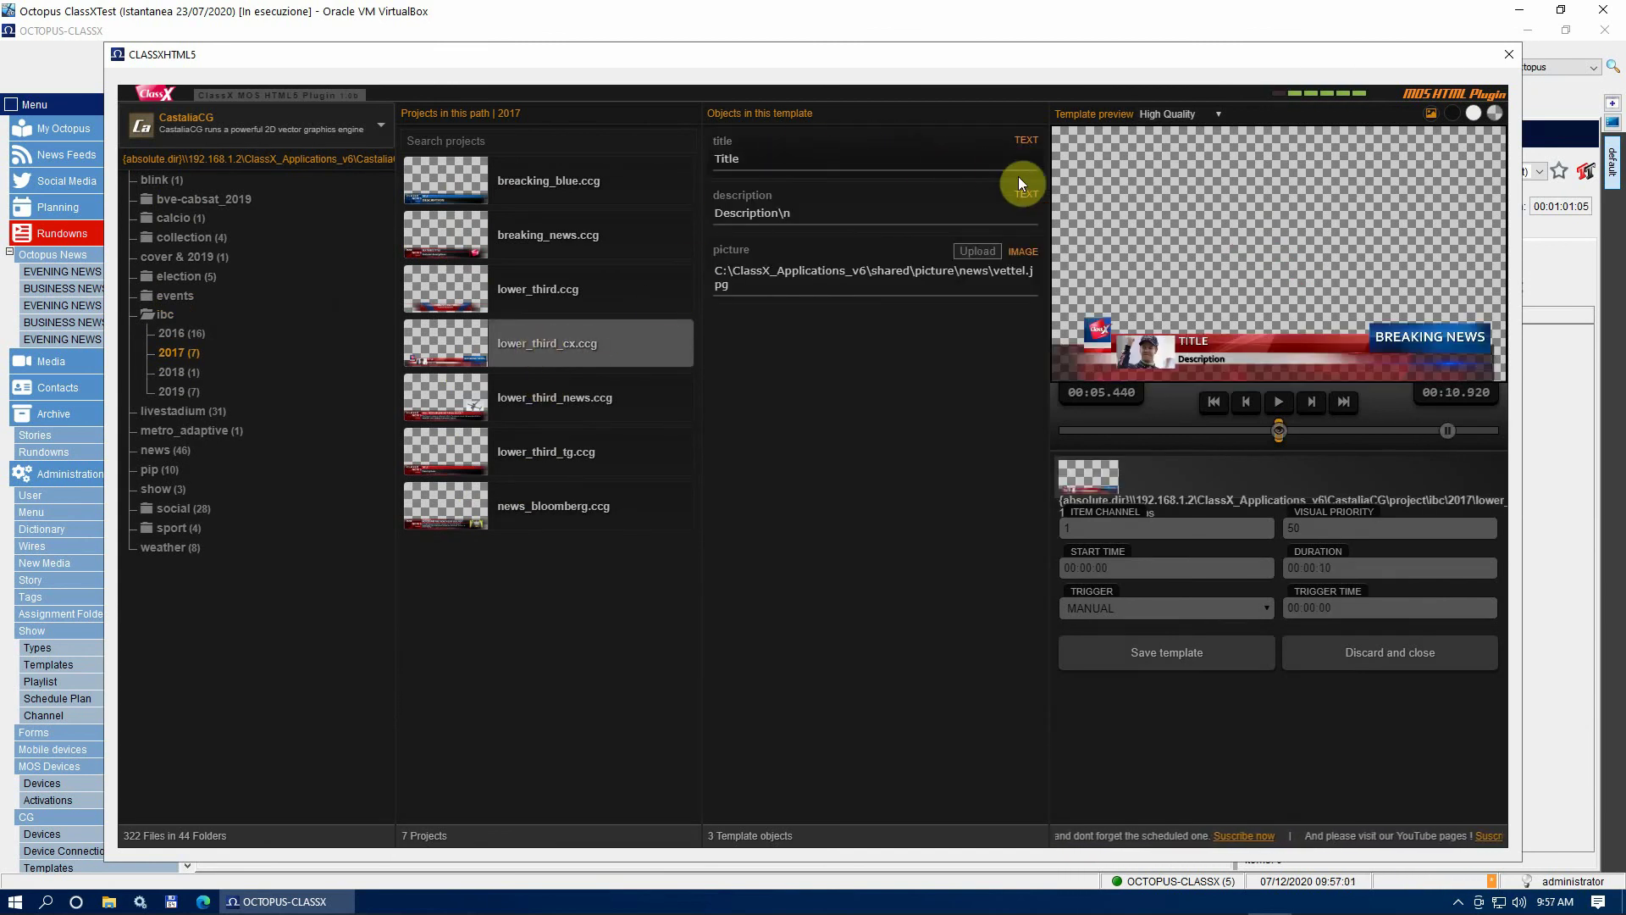
left_click(1279, 439)
mouse_move(1281, 448)
left_mouse_down()
mouse_move(1070, 435)
mouse_move(1250, 457)
left_mouse_up()
Replace the template's title text with "US Elections".
left_click_drag(781, 161, 694, 158)
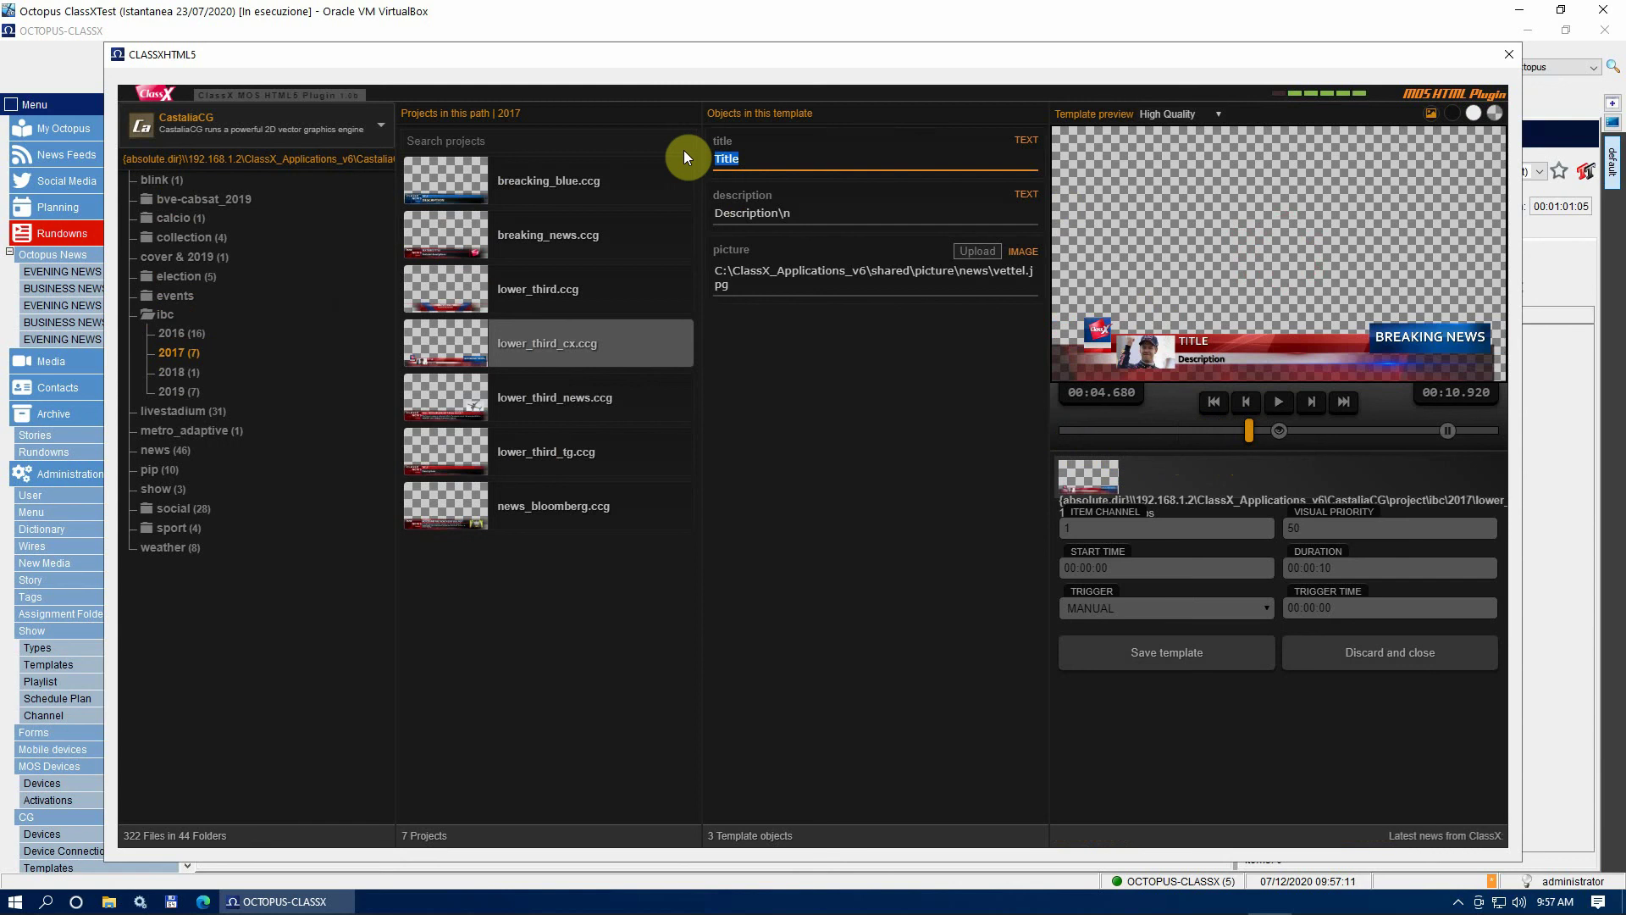
type("US Electi")
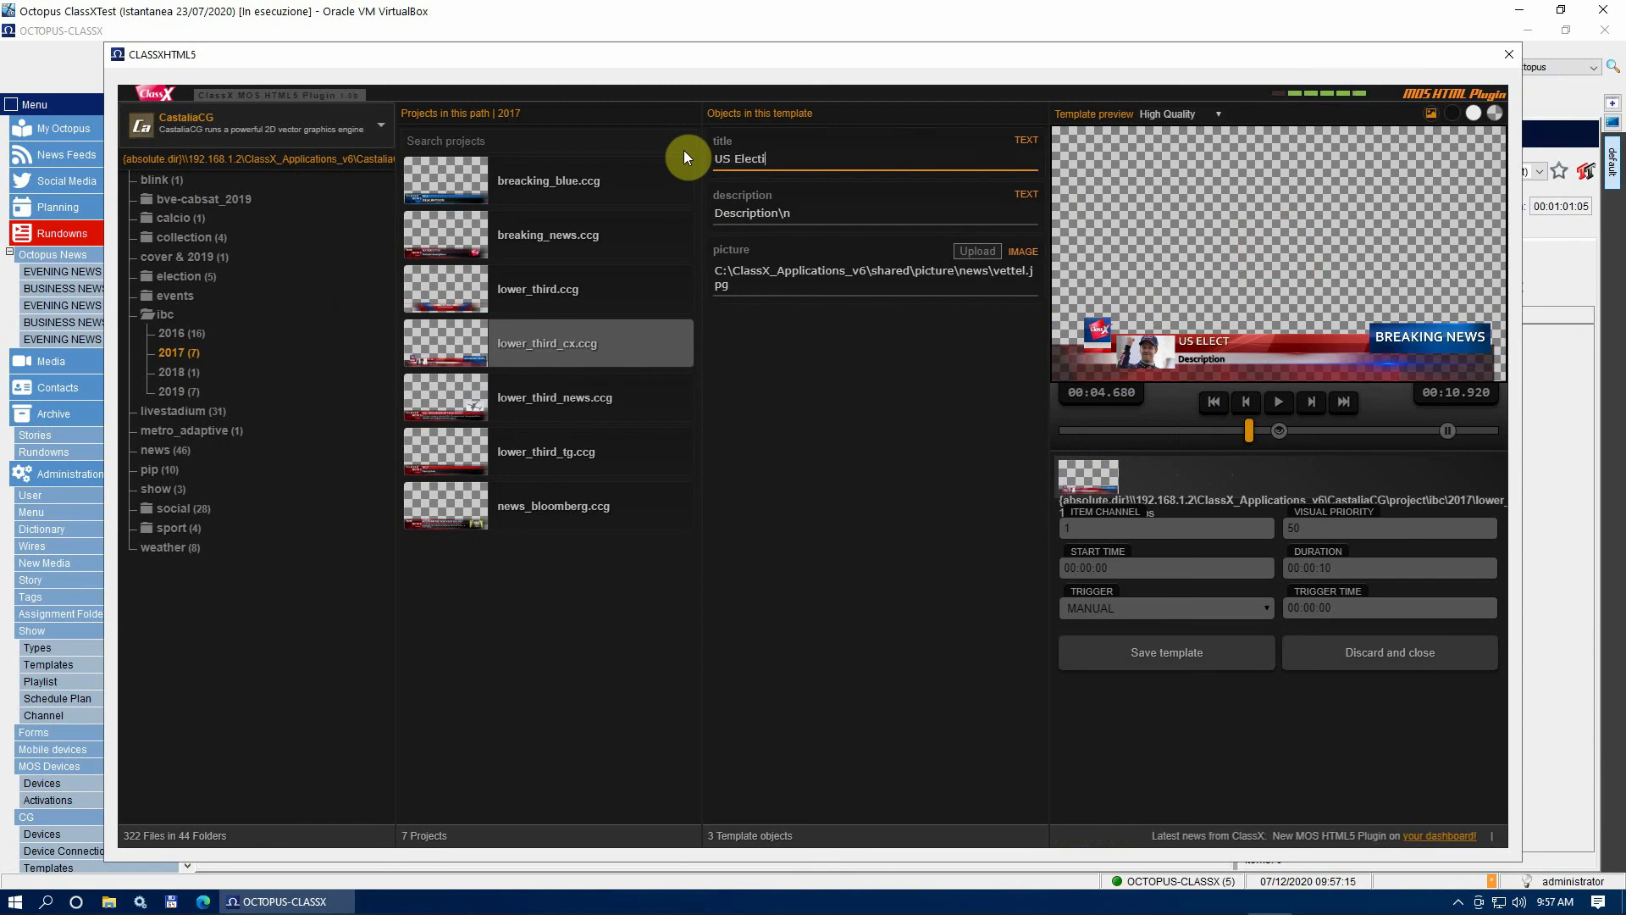
type("on")
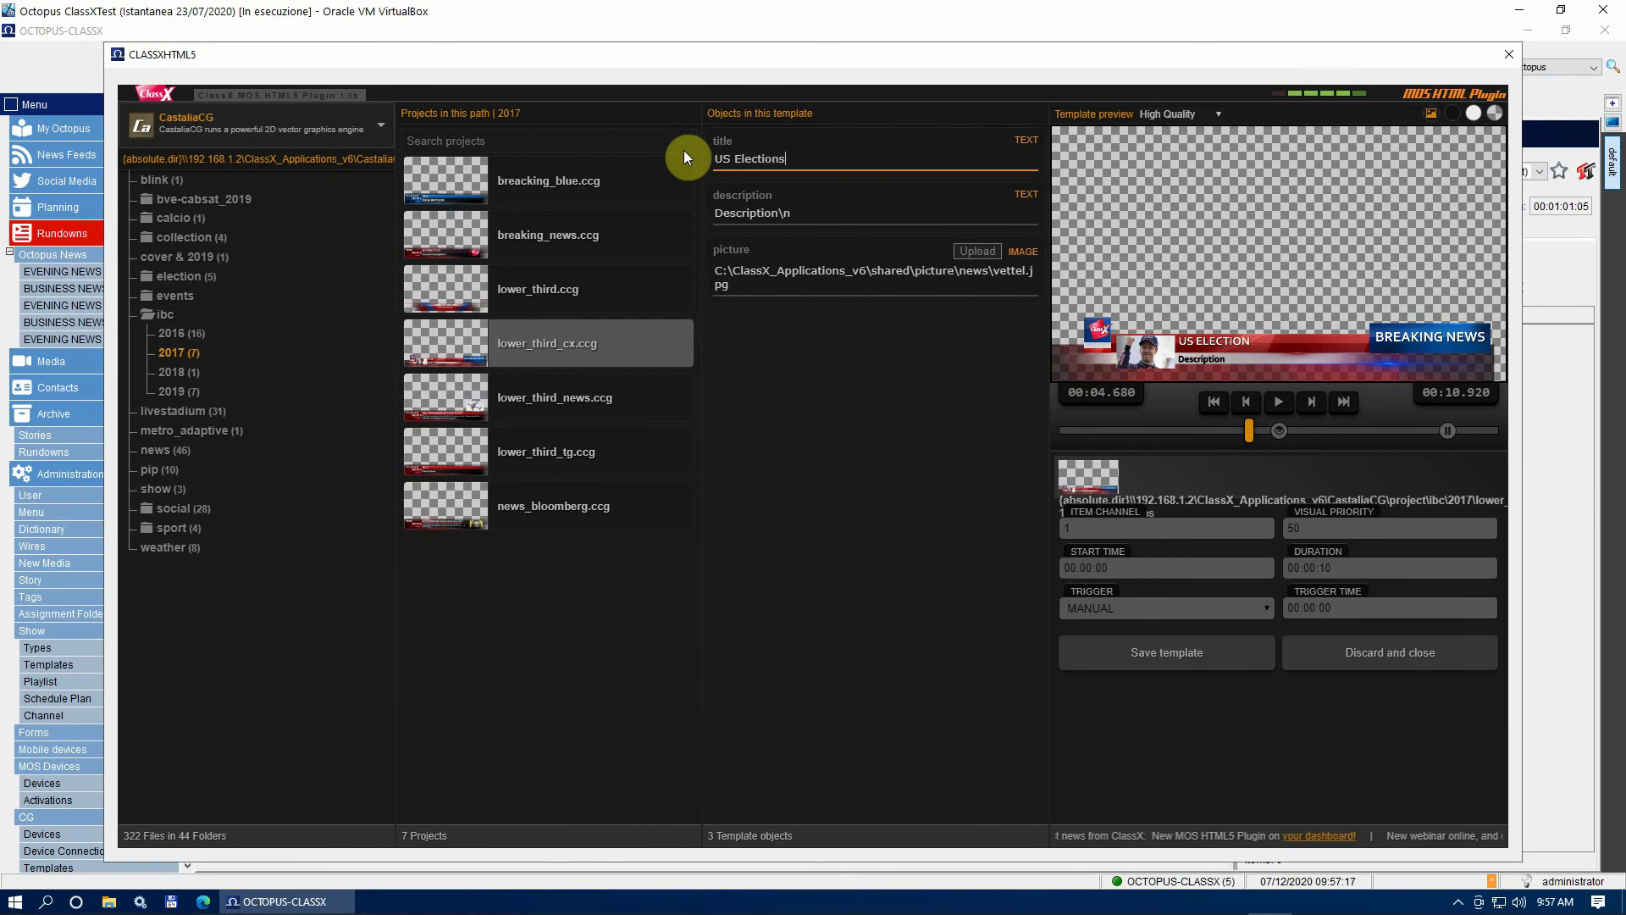
type("s")
Replace the template's description text with "Joe Biden elected as US President".
left_click(770, 214)
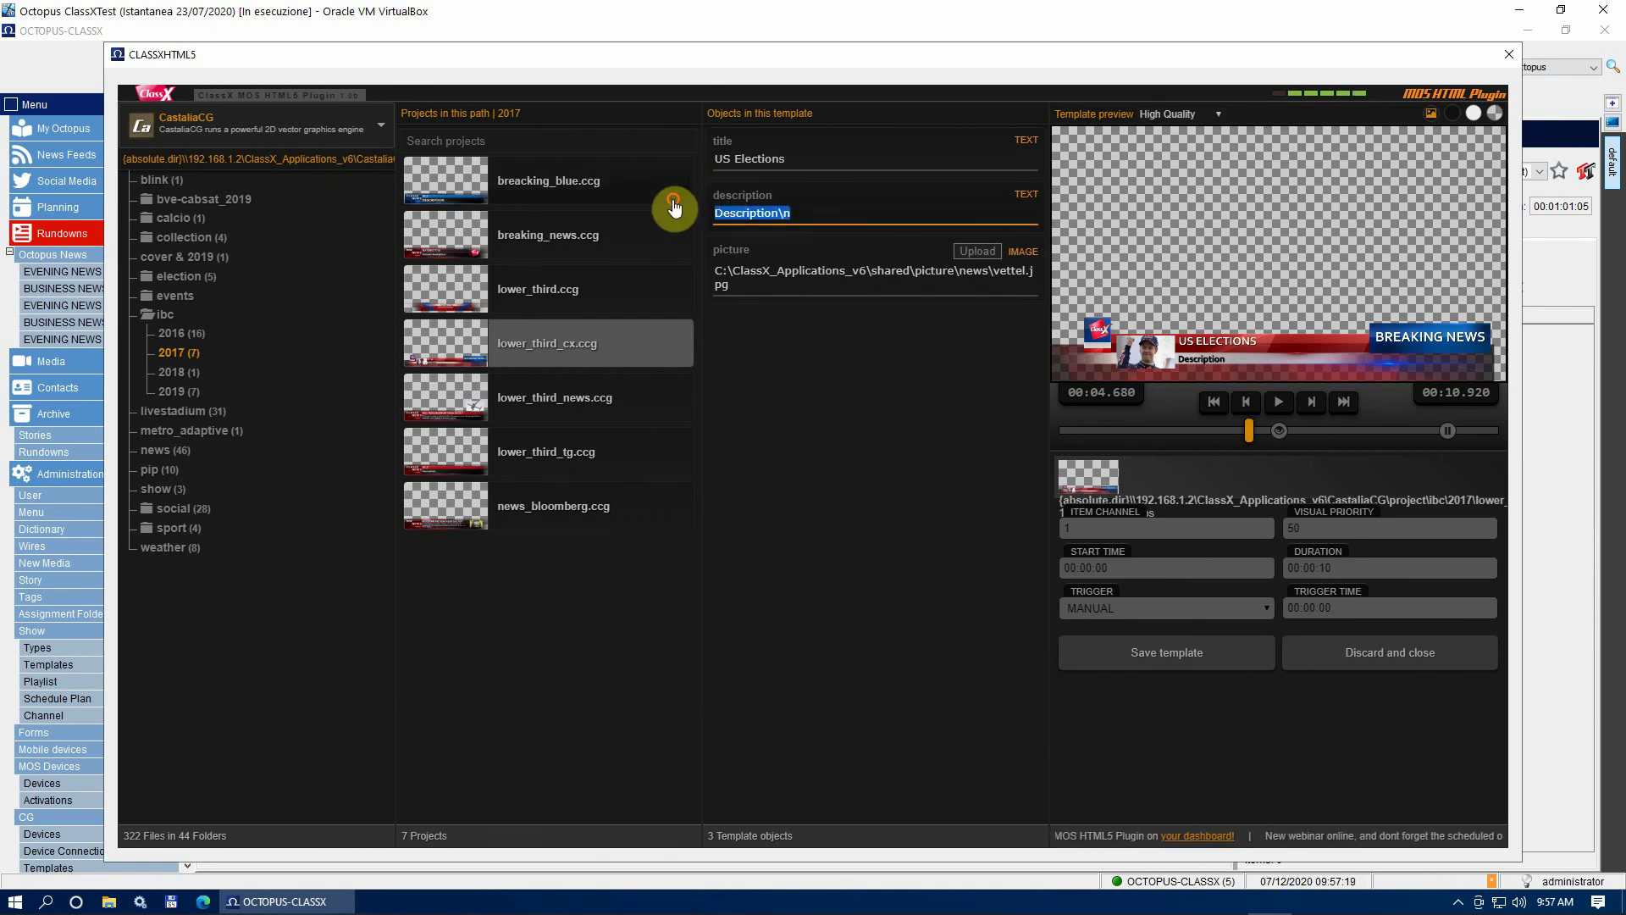
type("Joe ")
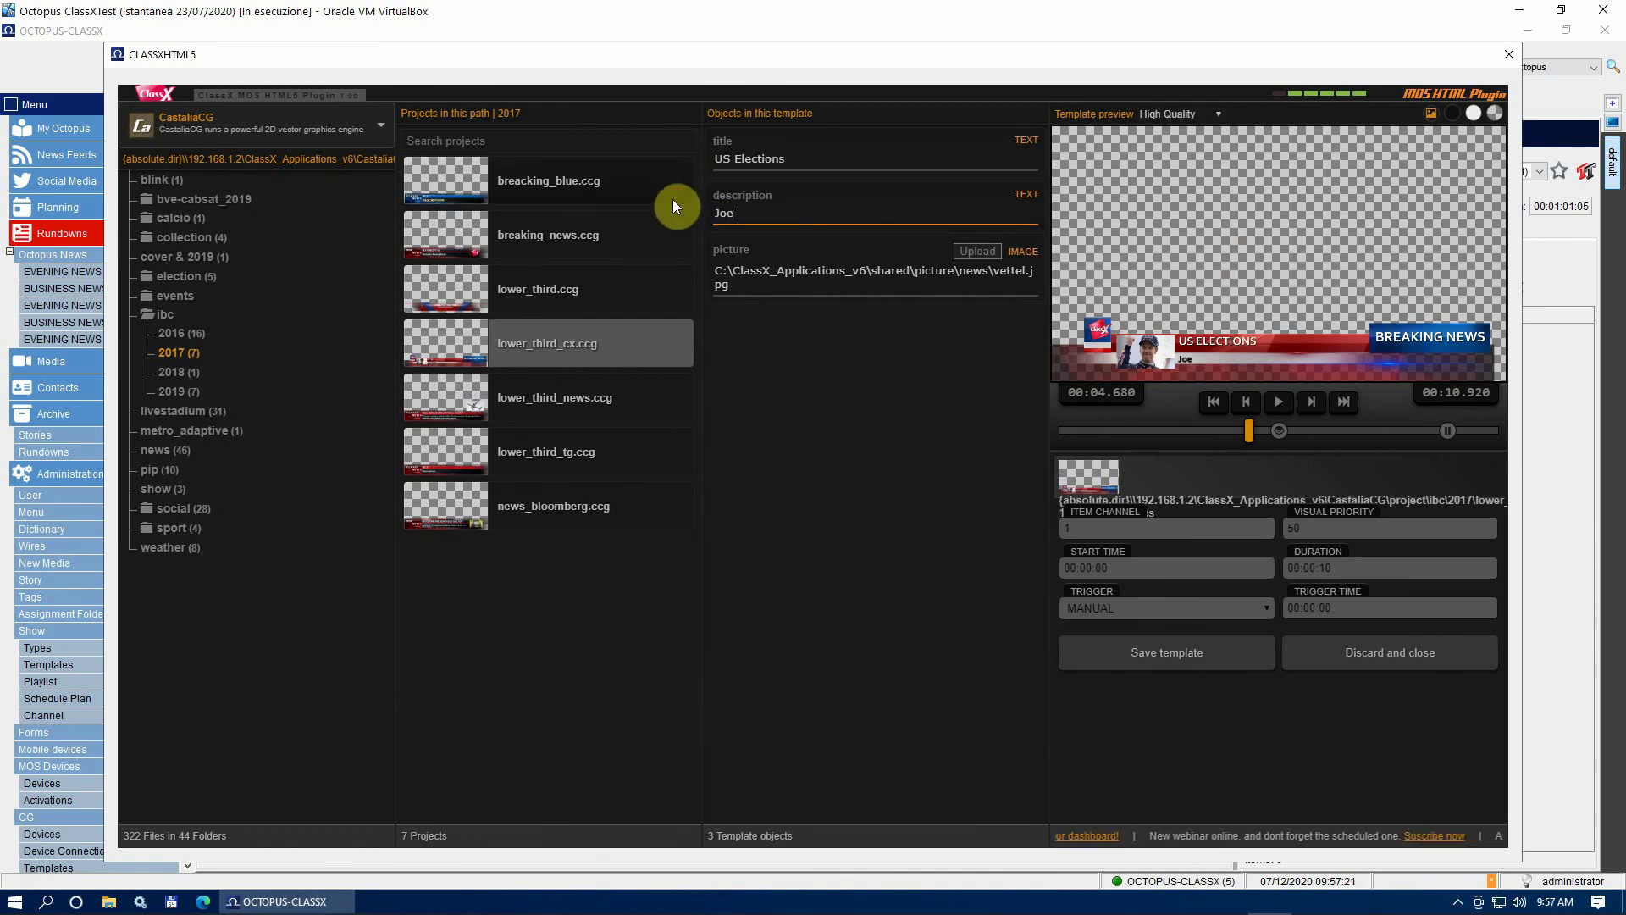
type("Biden ele")
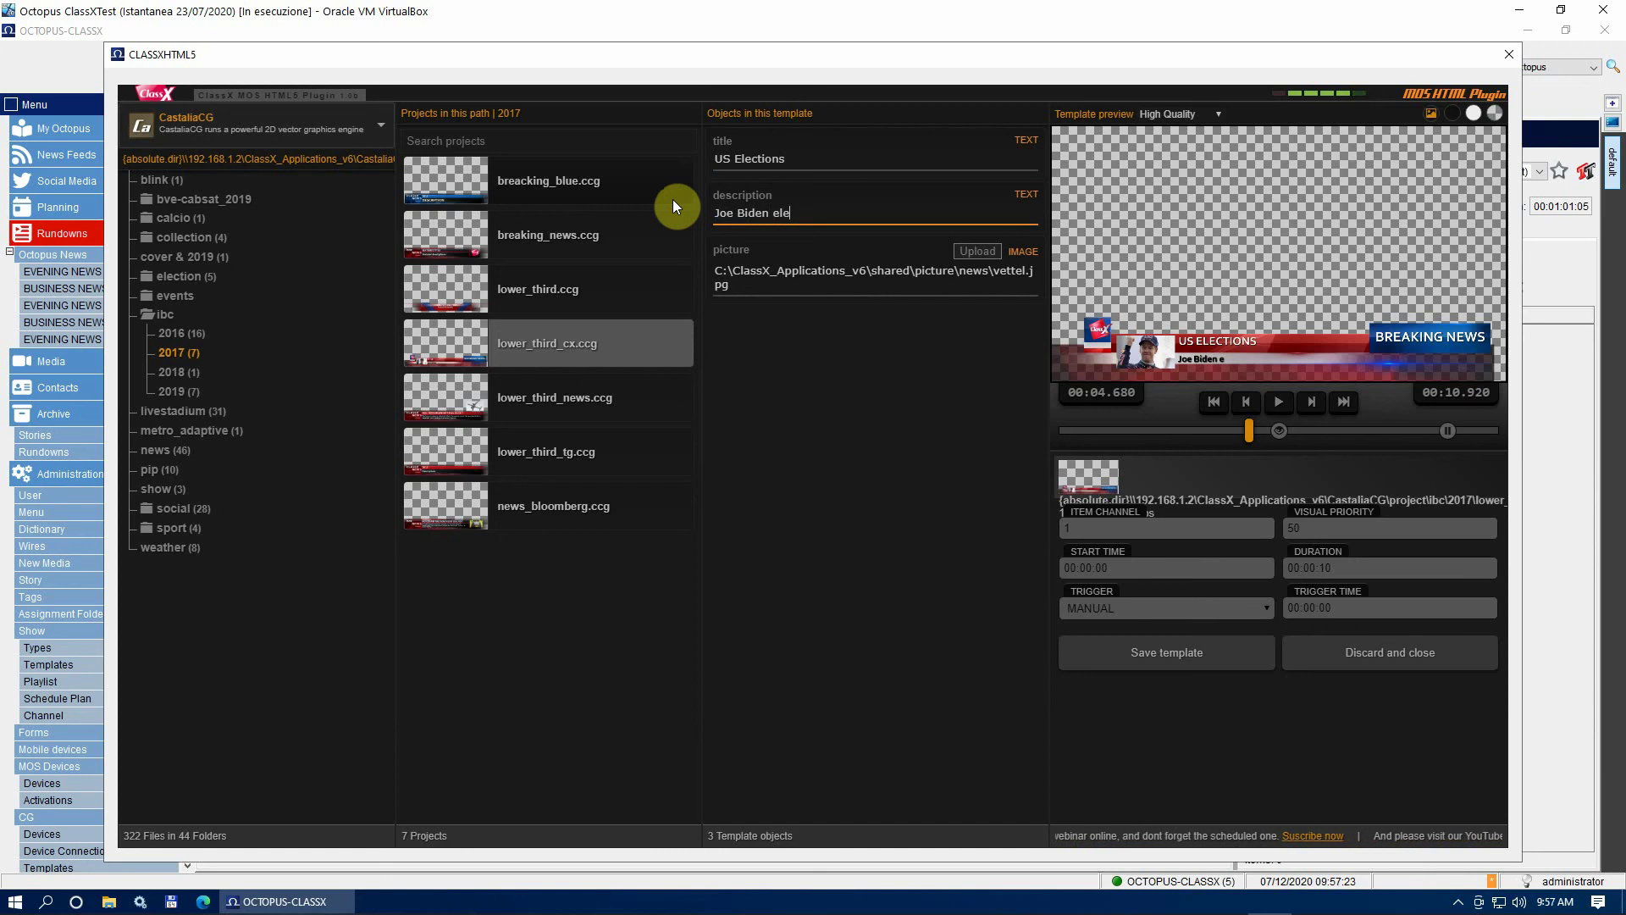
type("cted as ")
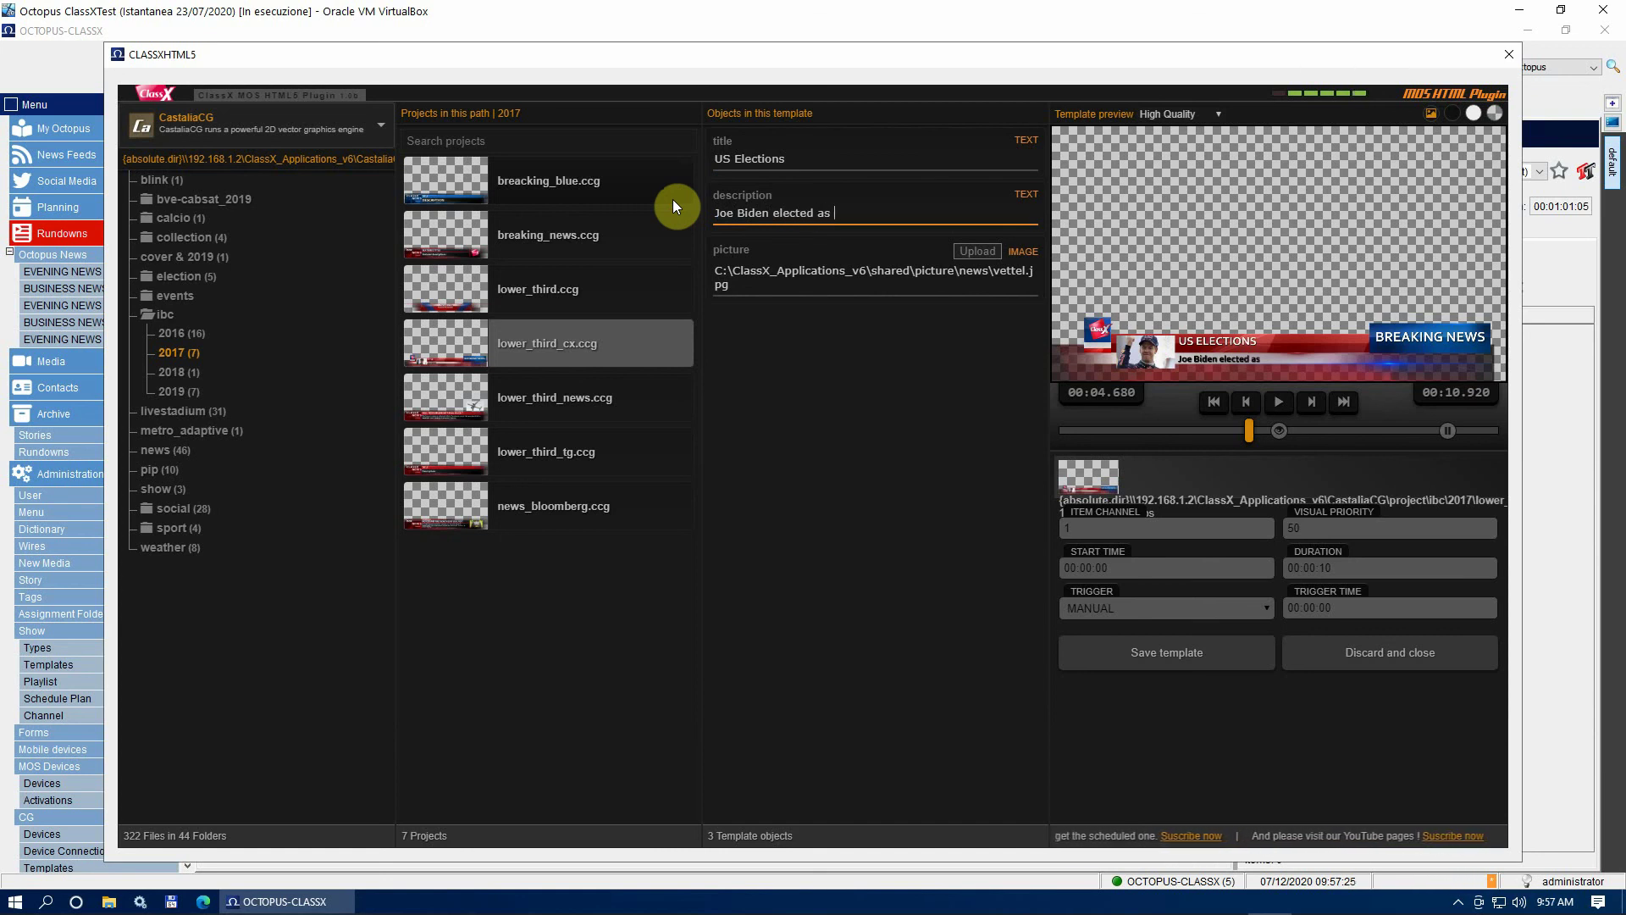
type("US Pres")
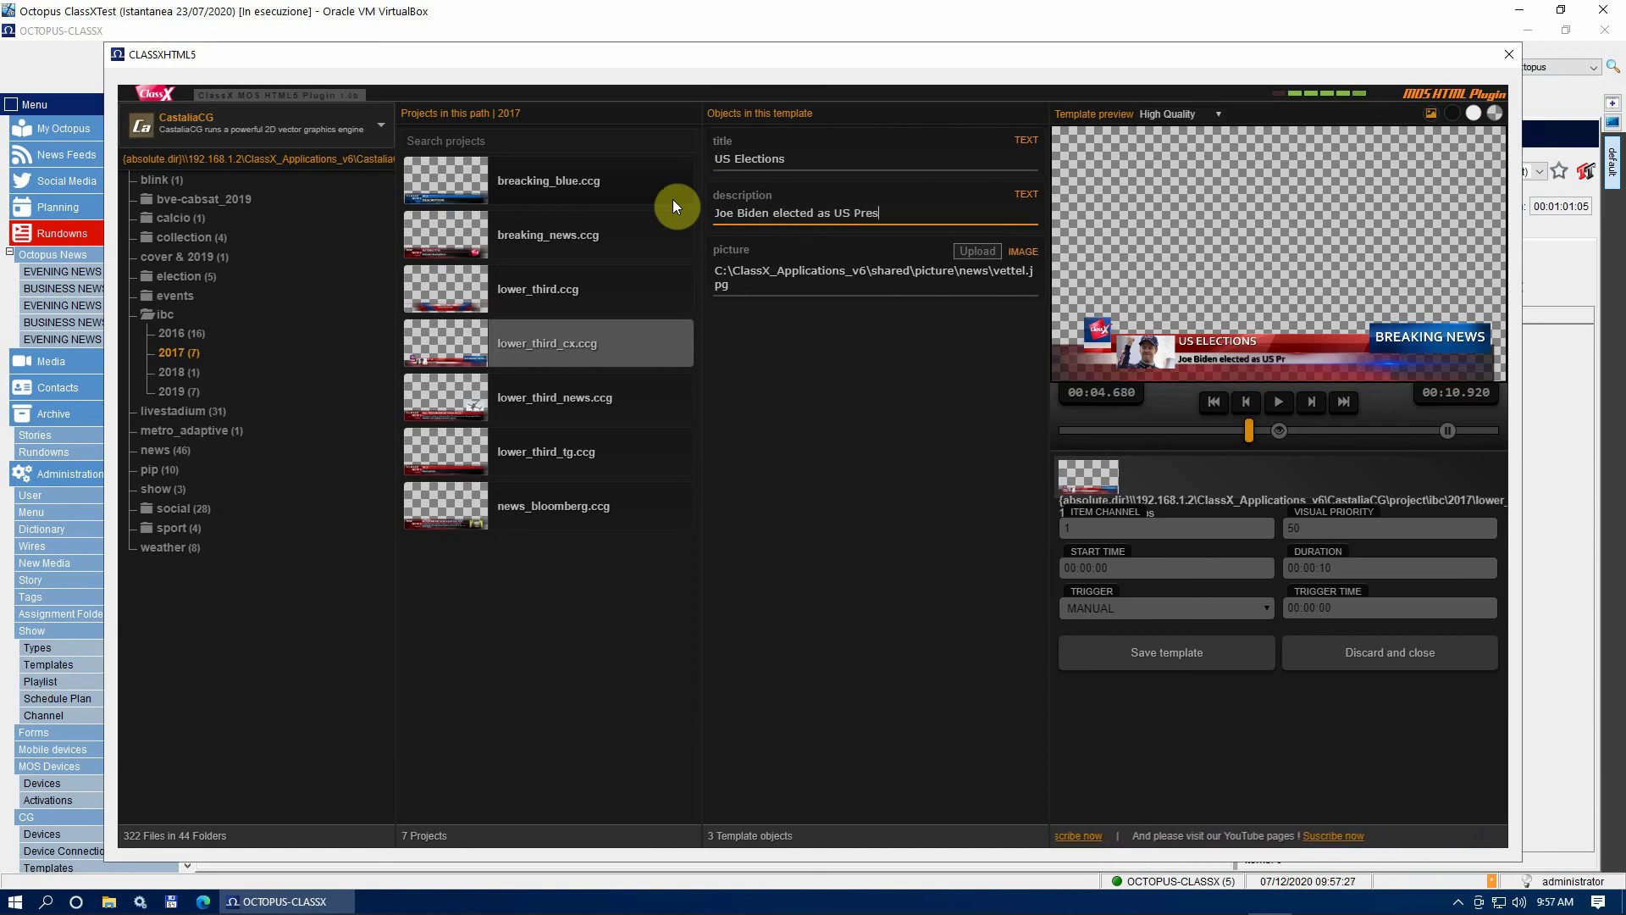
type("ident")
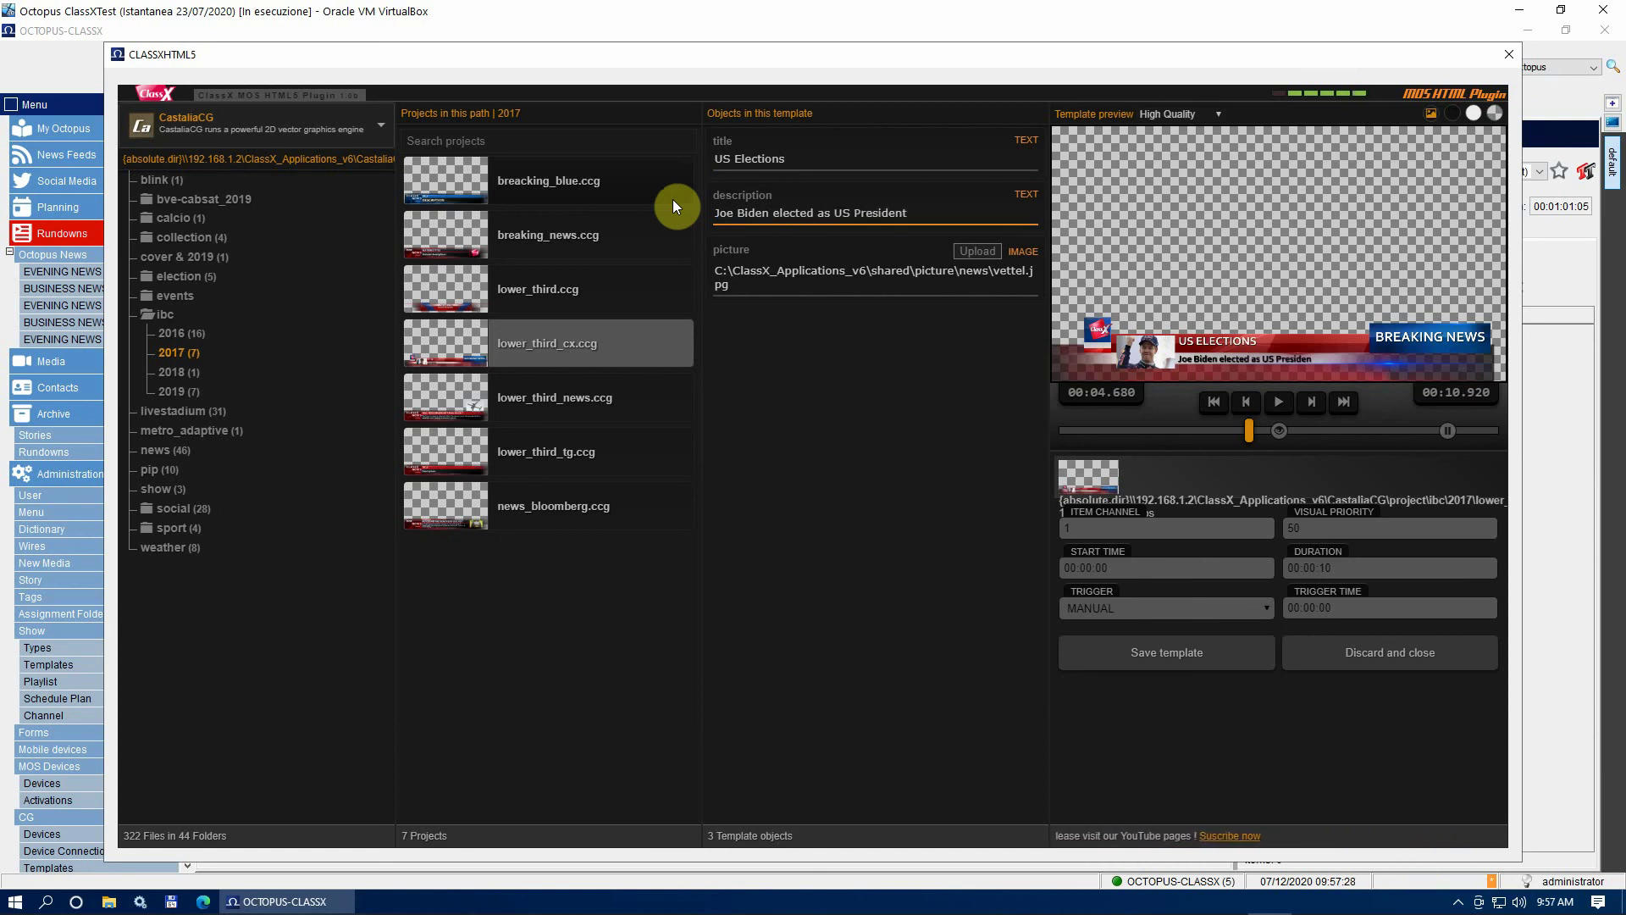
Upload the biden image as the template's picture and play the preview from its beginning.
left_click(986, 252)
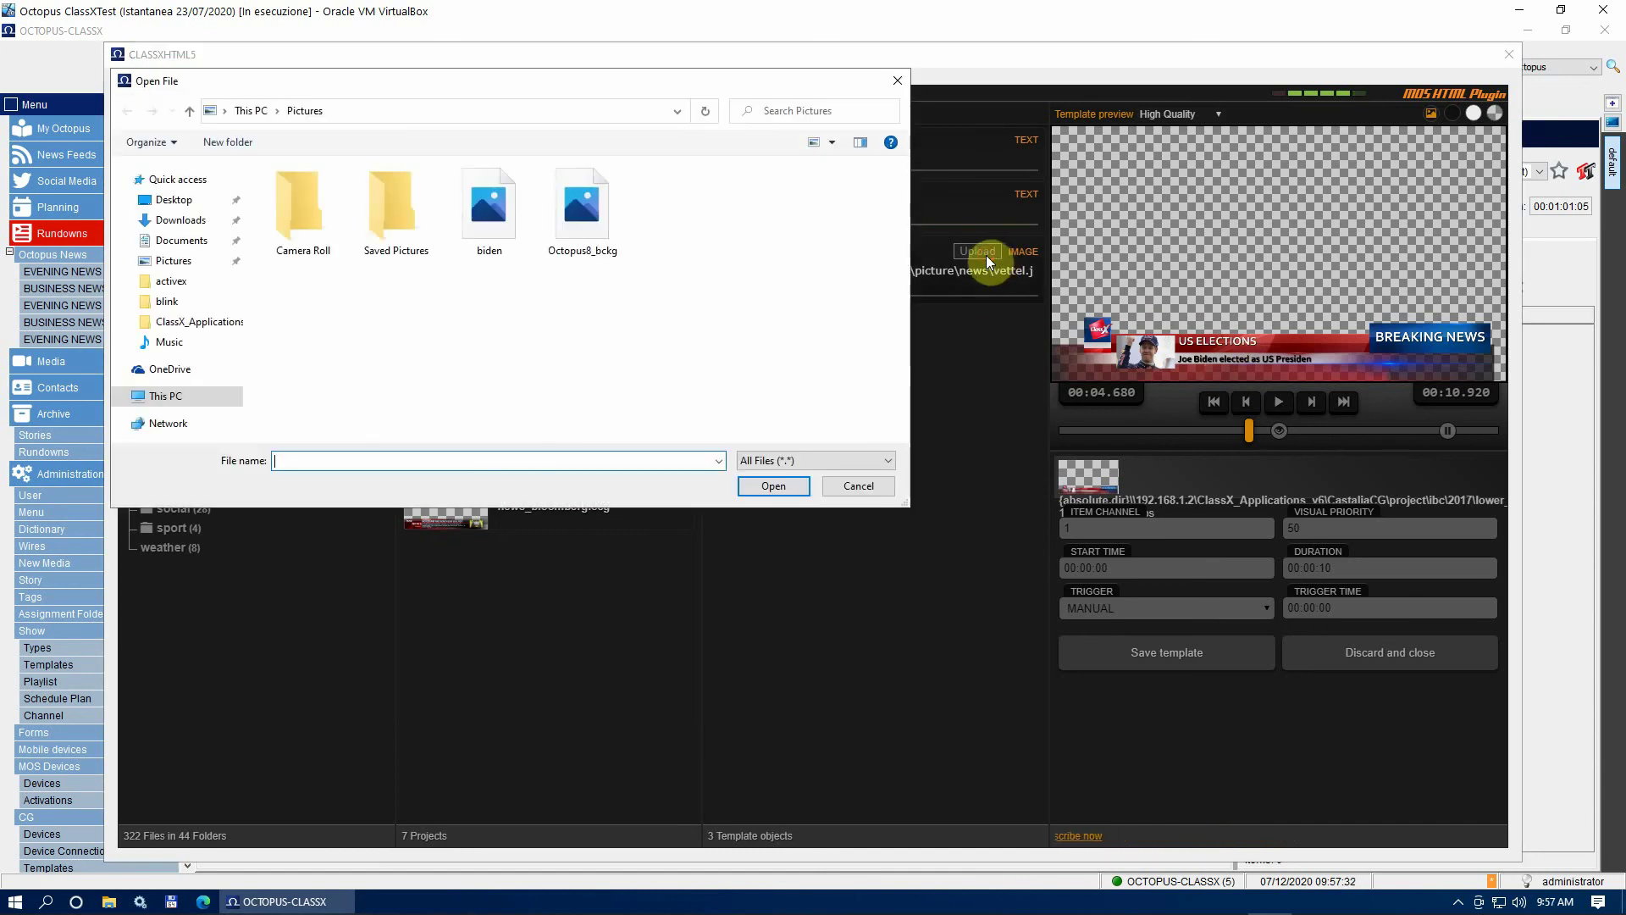
double_click(490, 207)
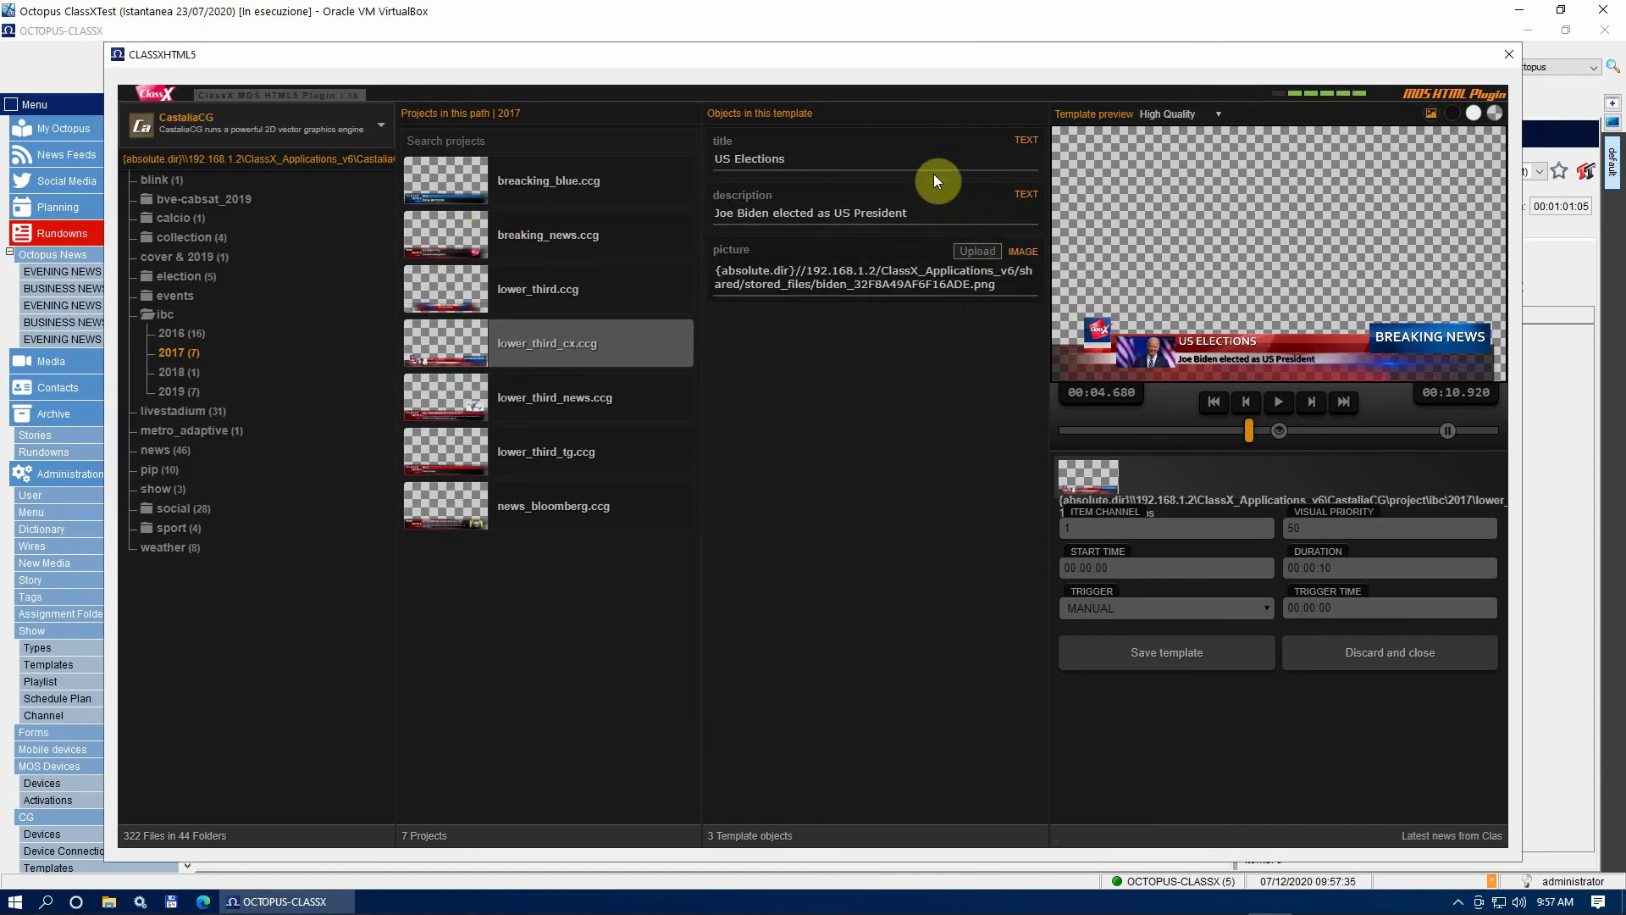
left_click_drag(1182, 435, 1053, 429)
left_click(1269, 409)
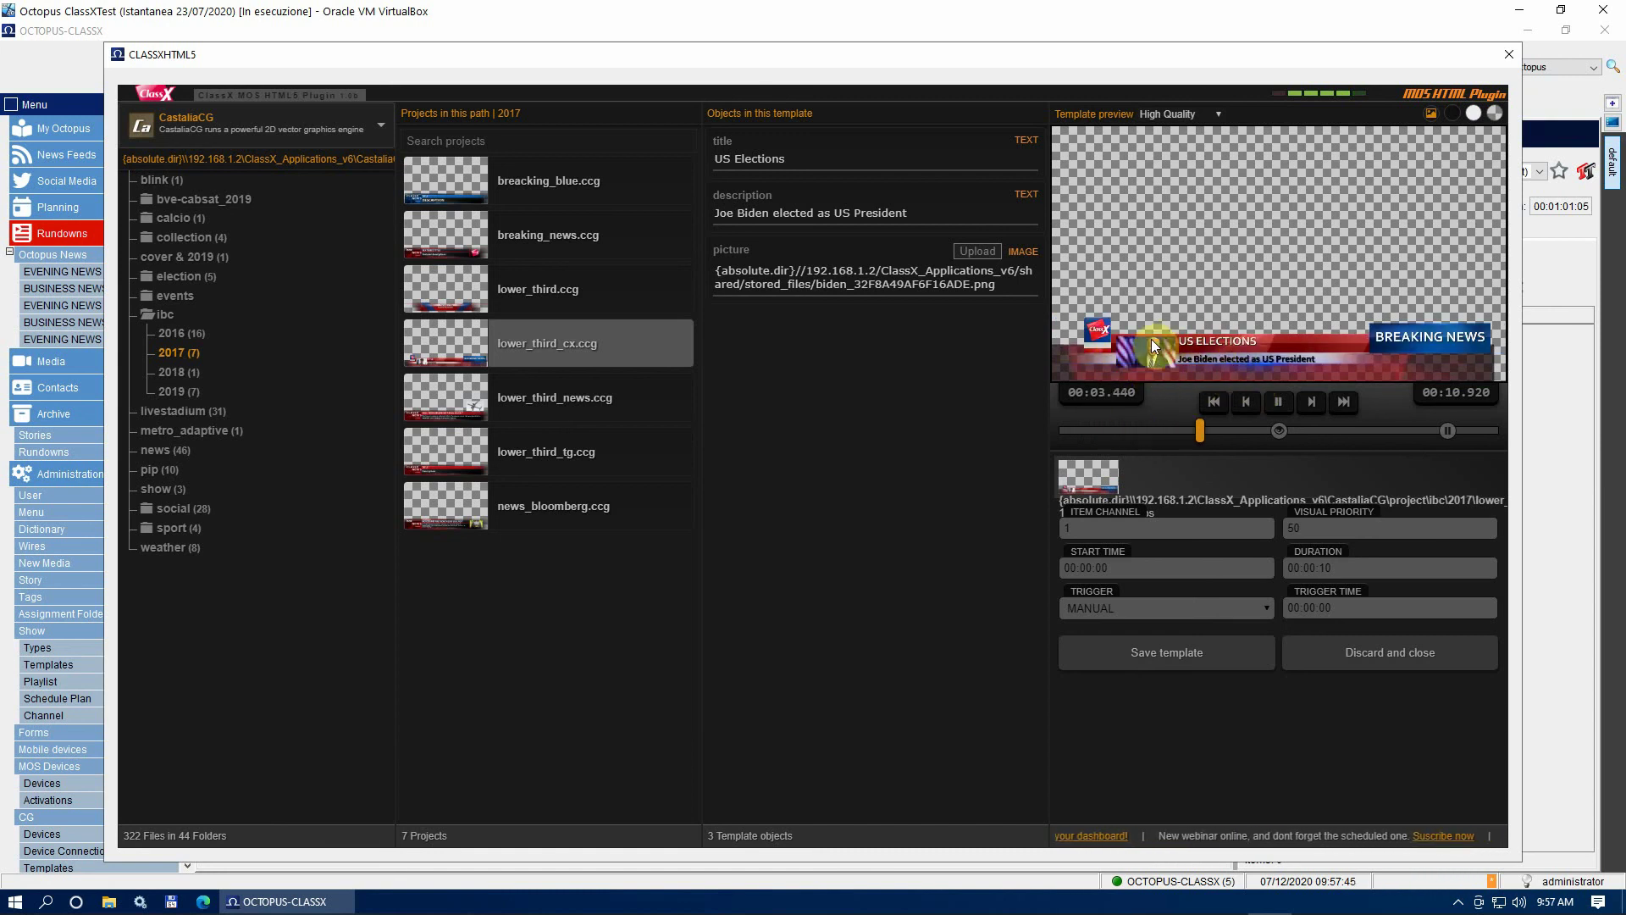
left_click(1280, 403)
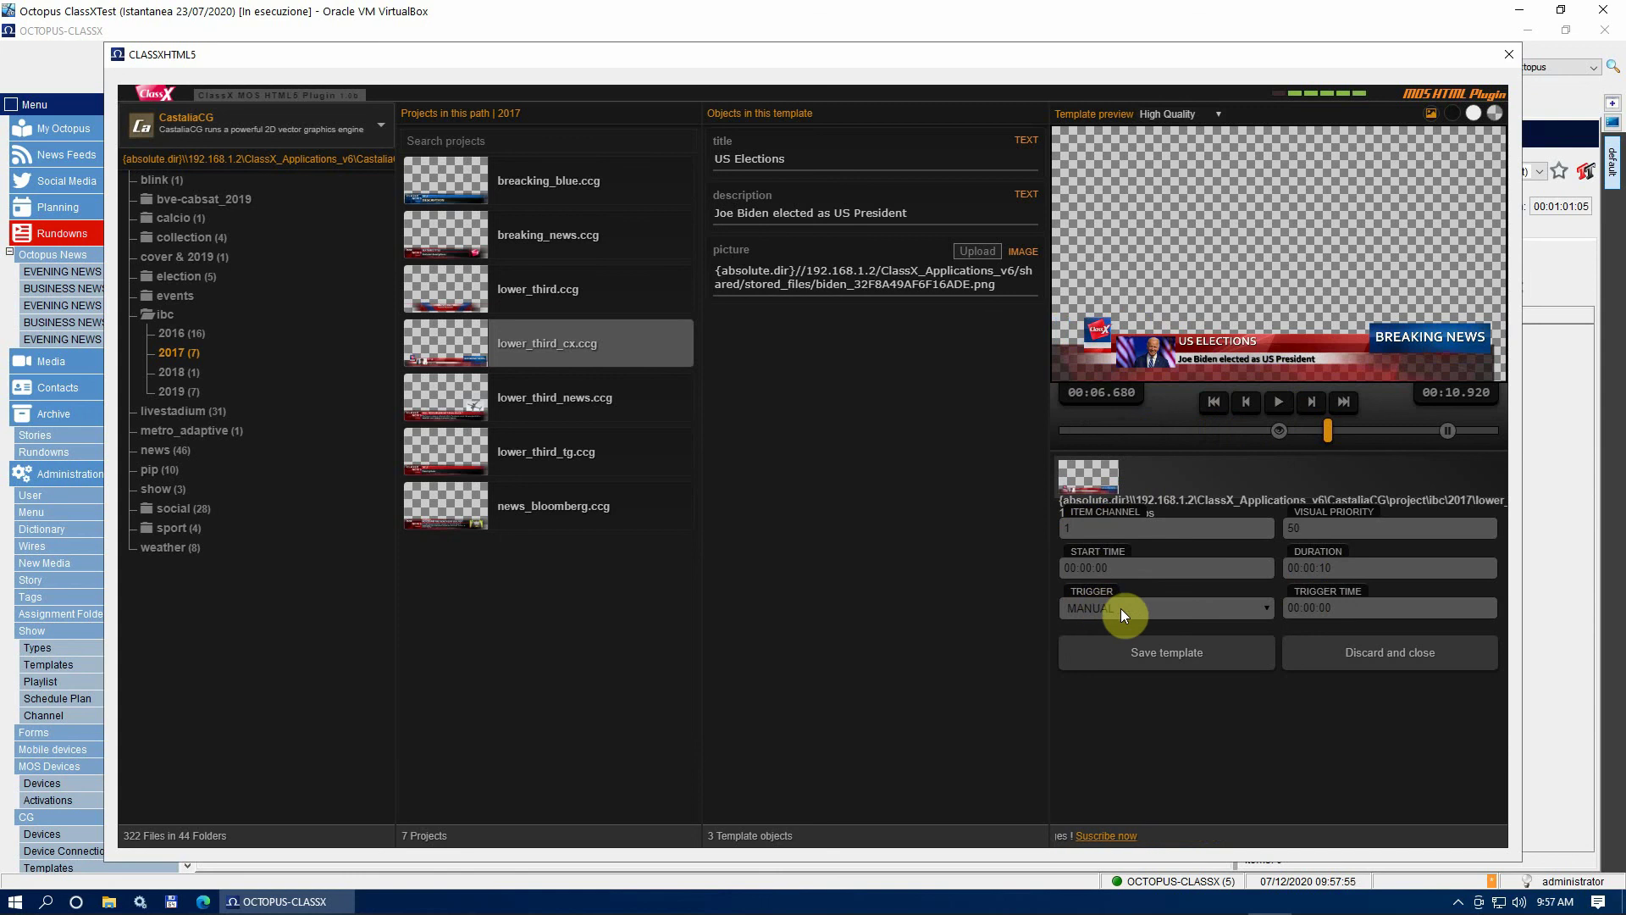
Review the trigger options, keep MANUAL, and save the template into the Headlines script.
left_click(1263, 606)
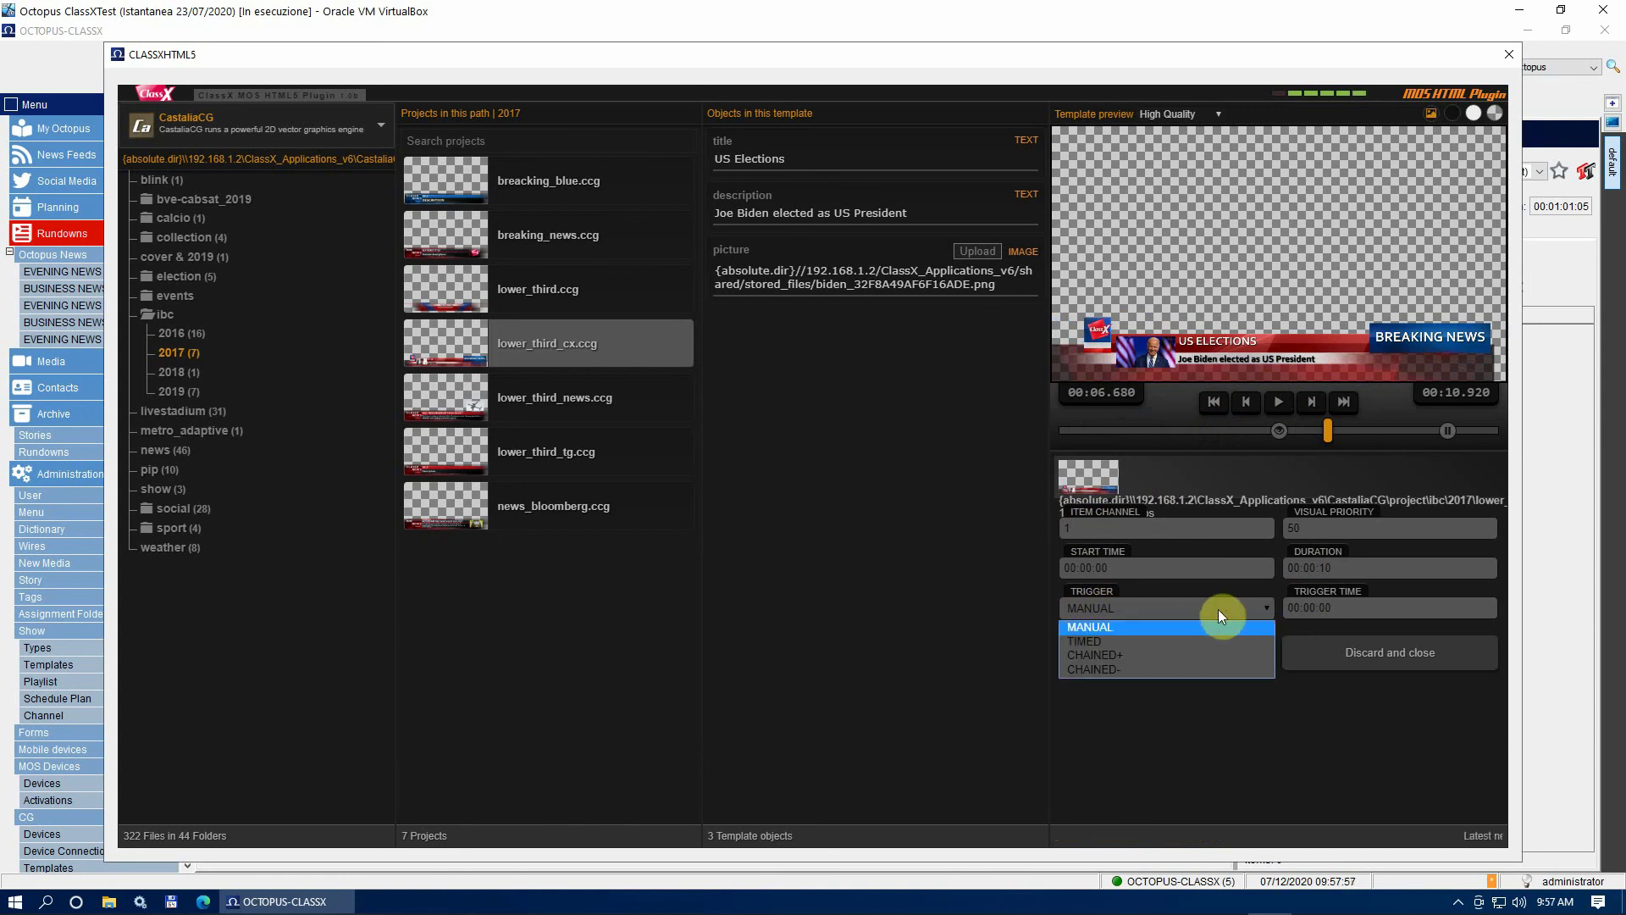
left_click(1096, 628)
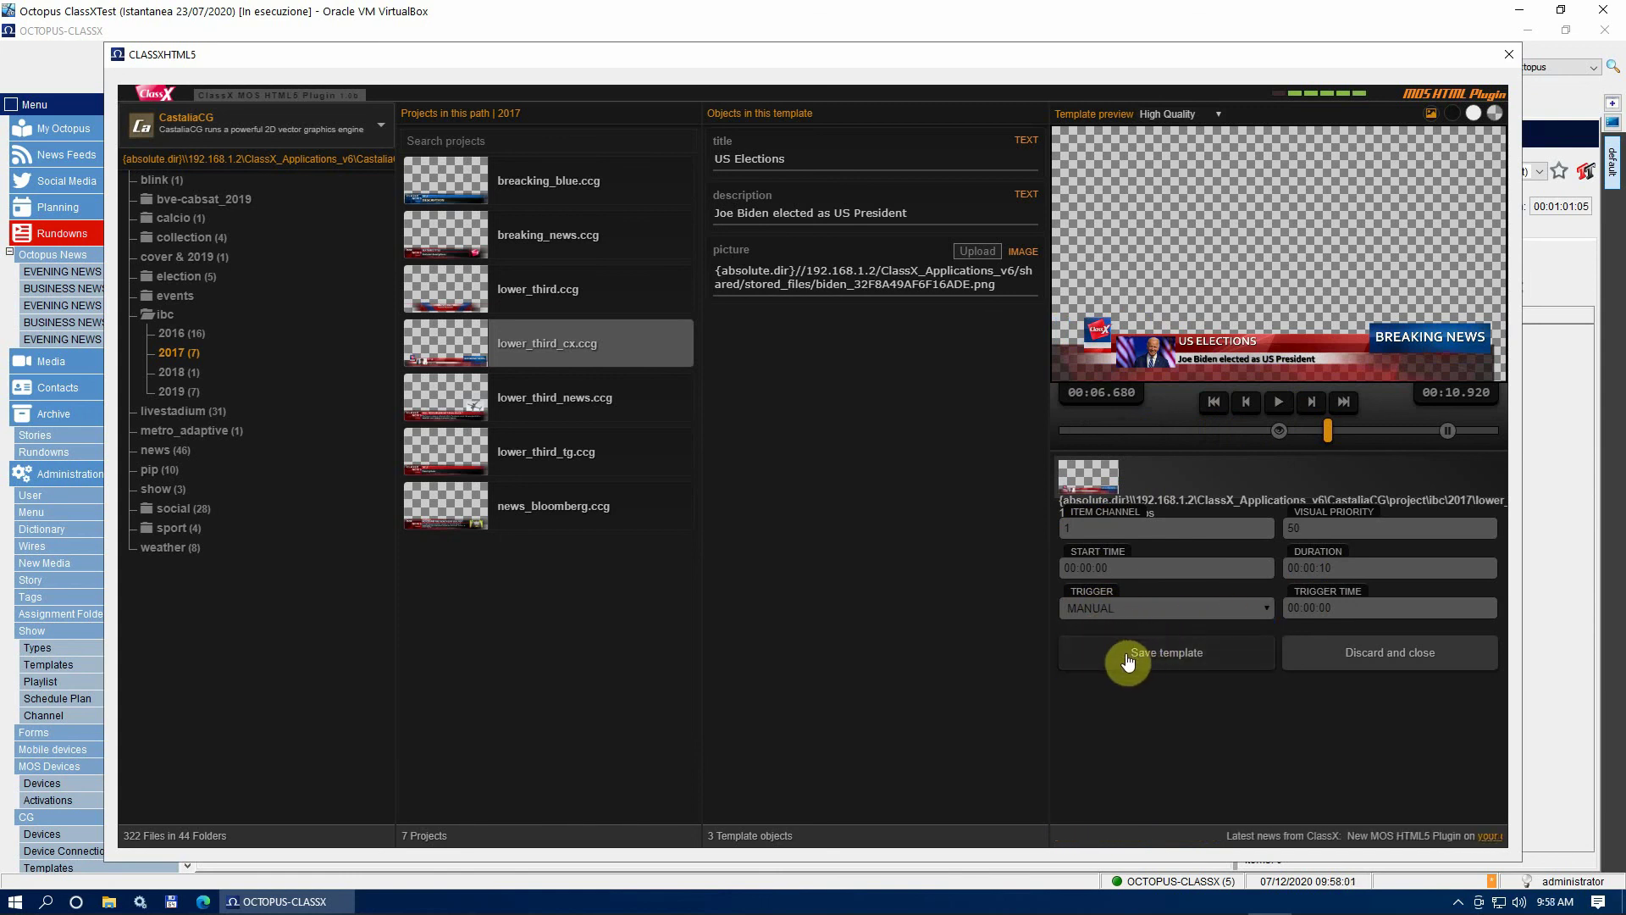
left_click(1215, 665)
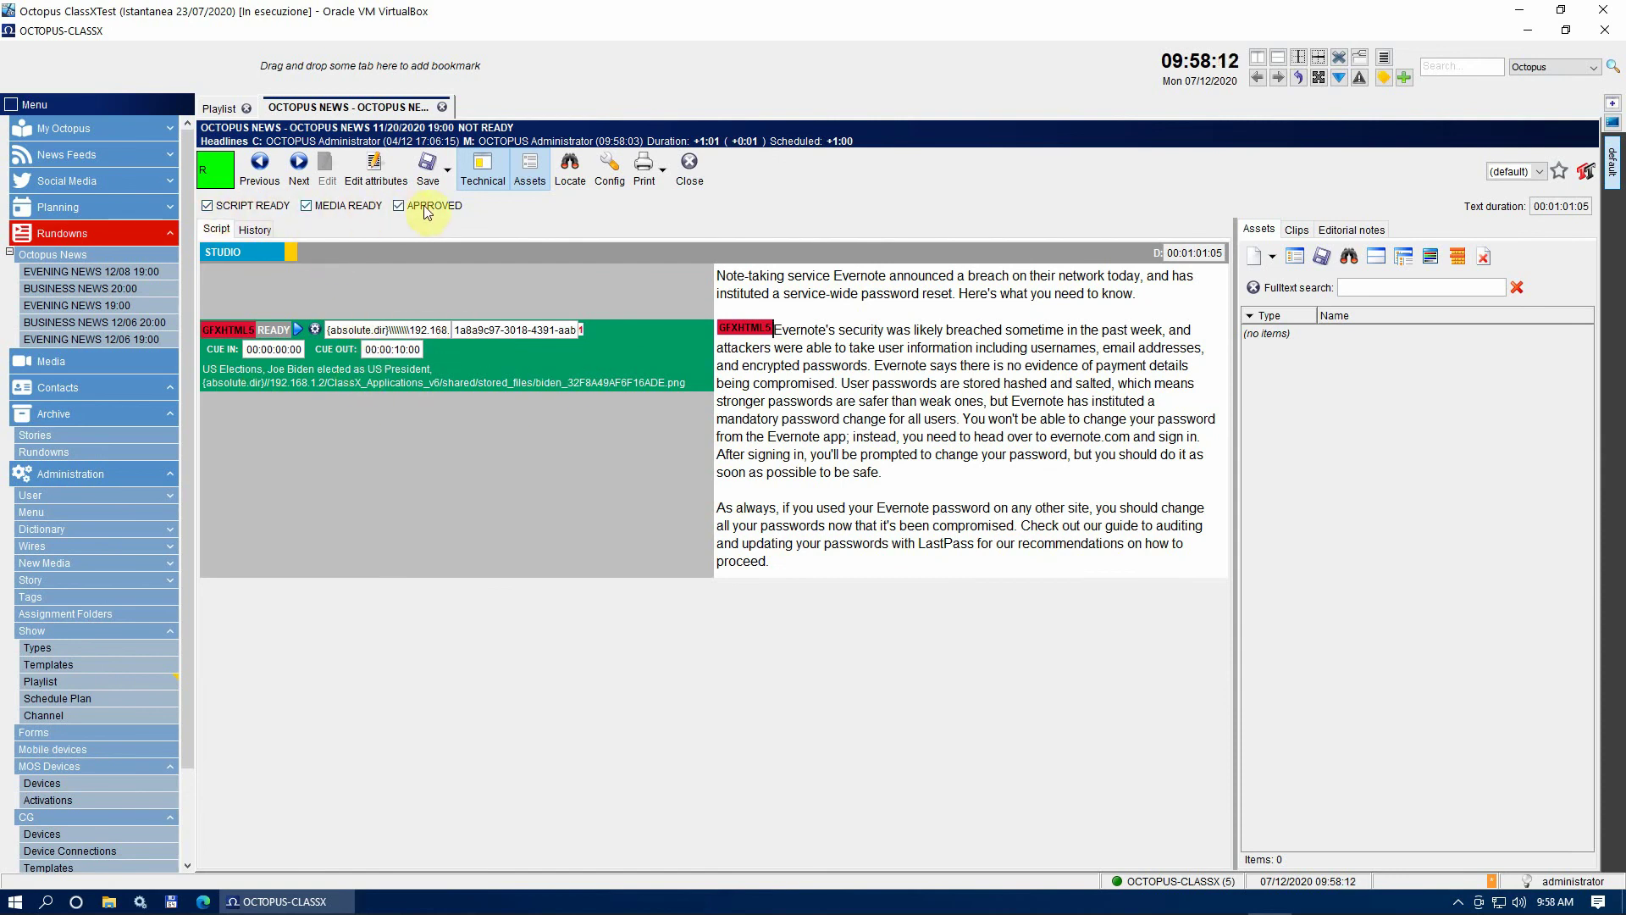
Save and close the Headlines story and toggle the rundown's status to ready to air.
left_click(448, 172)
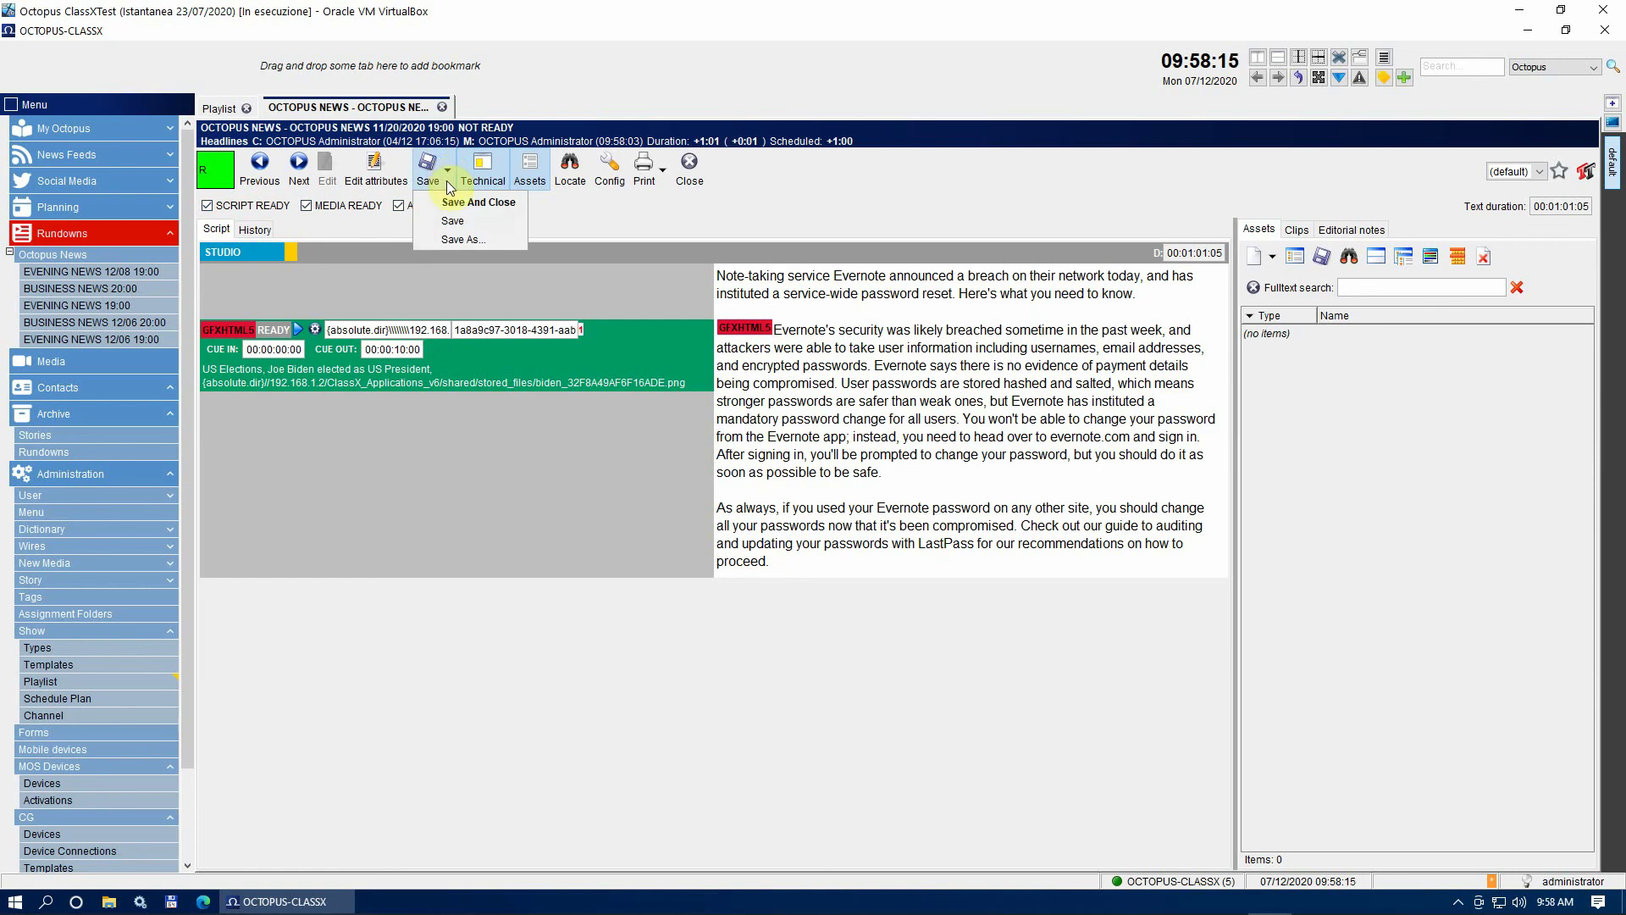
left_click(454, 201)
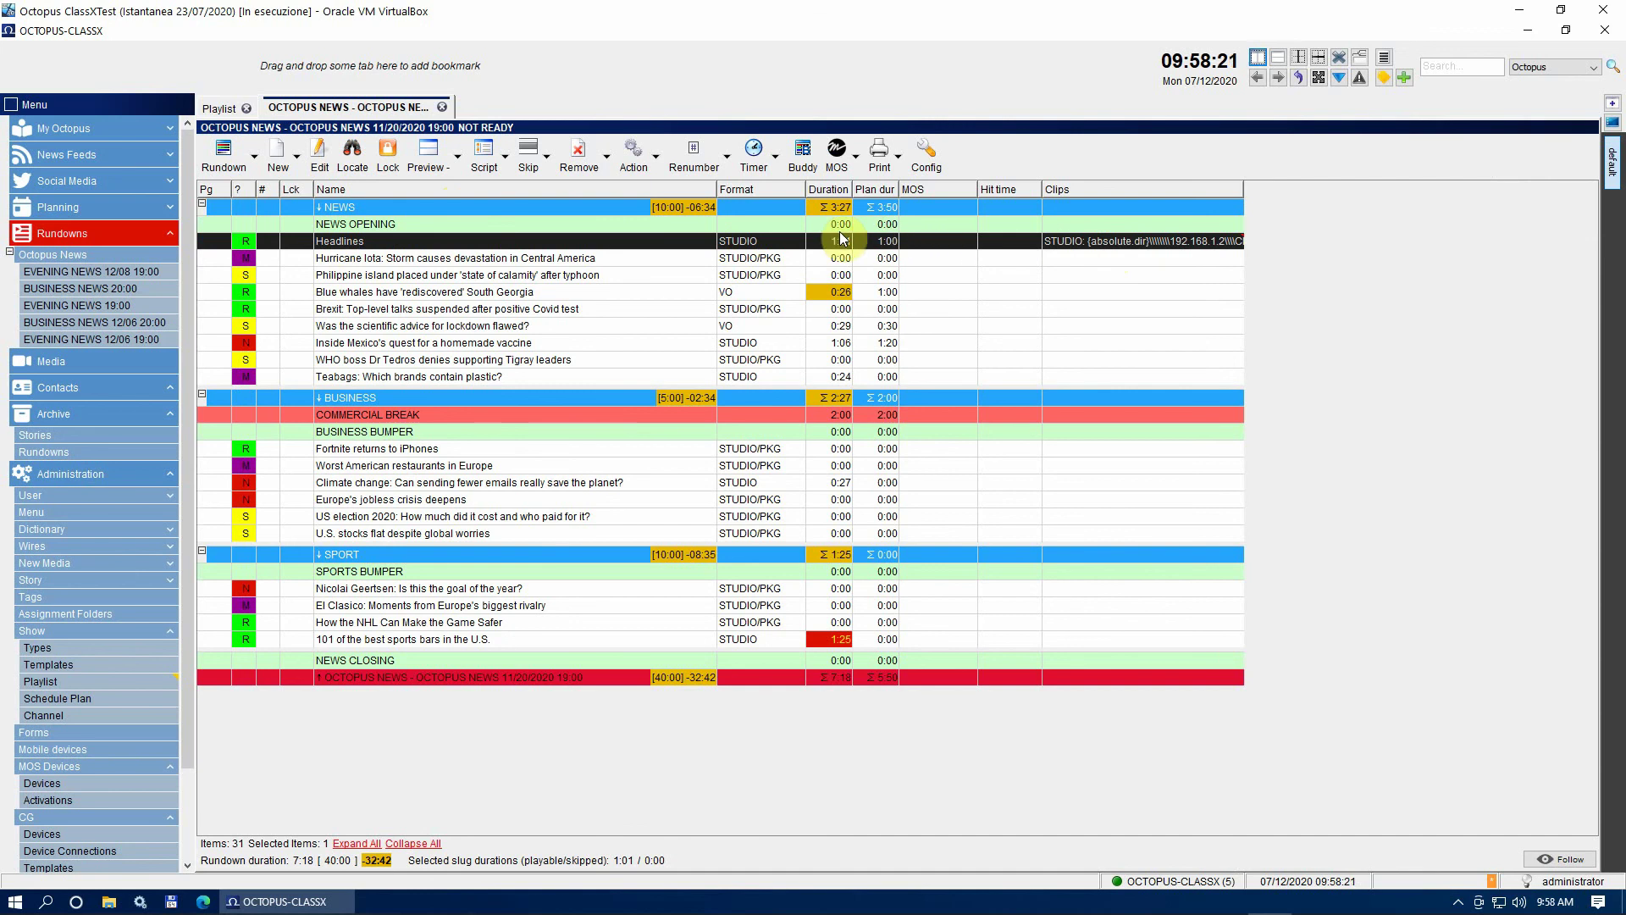
left_click(855, 158)
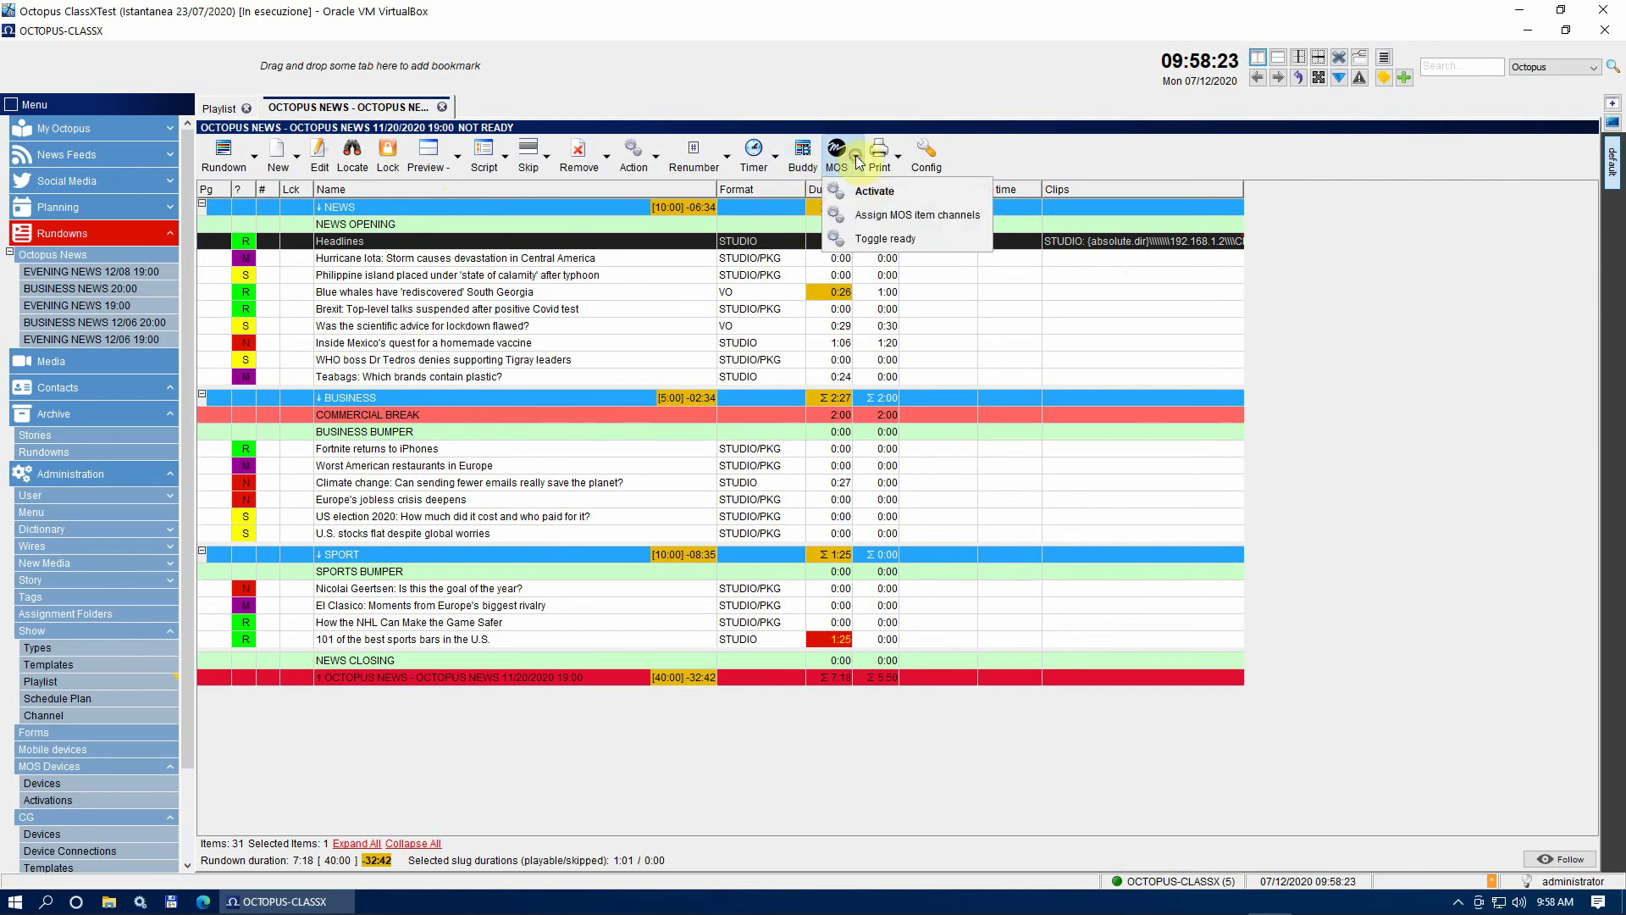
left_click(874, 239)
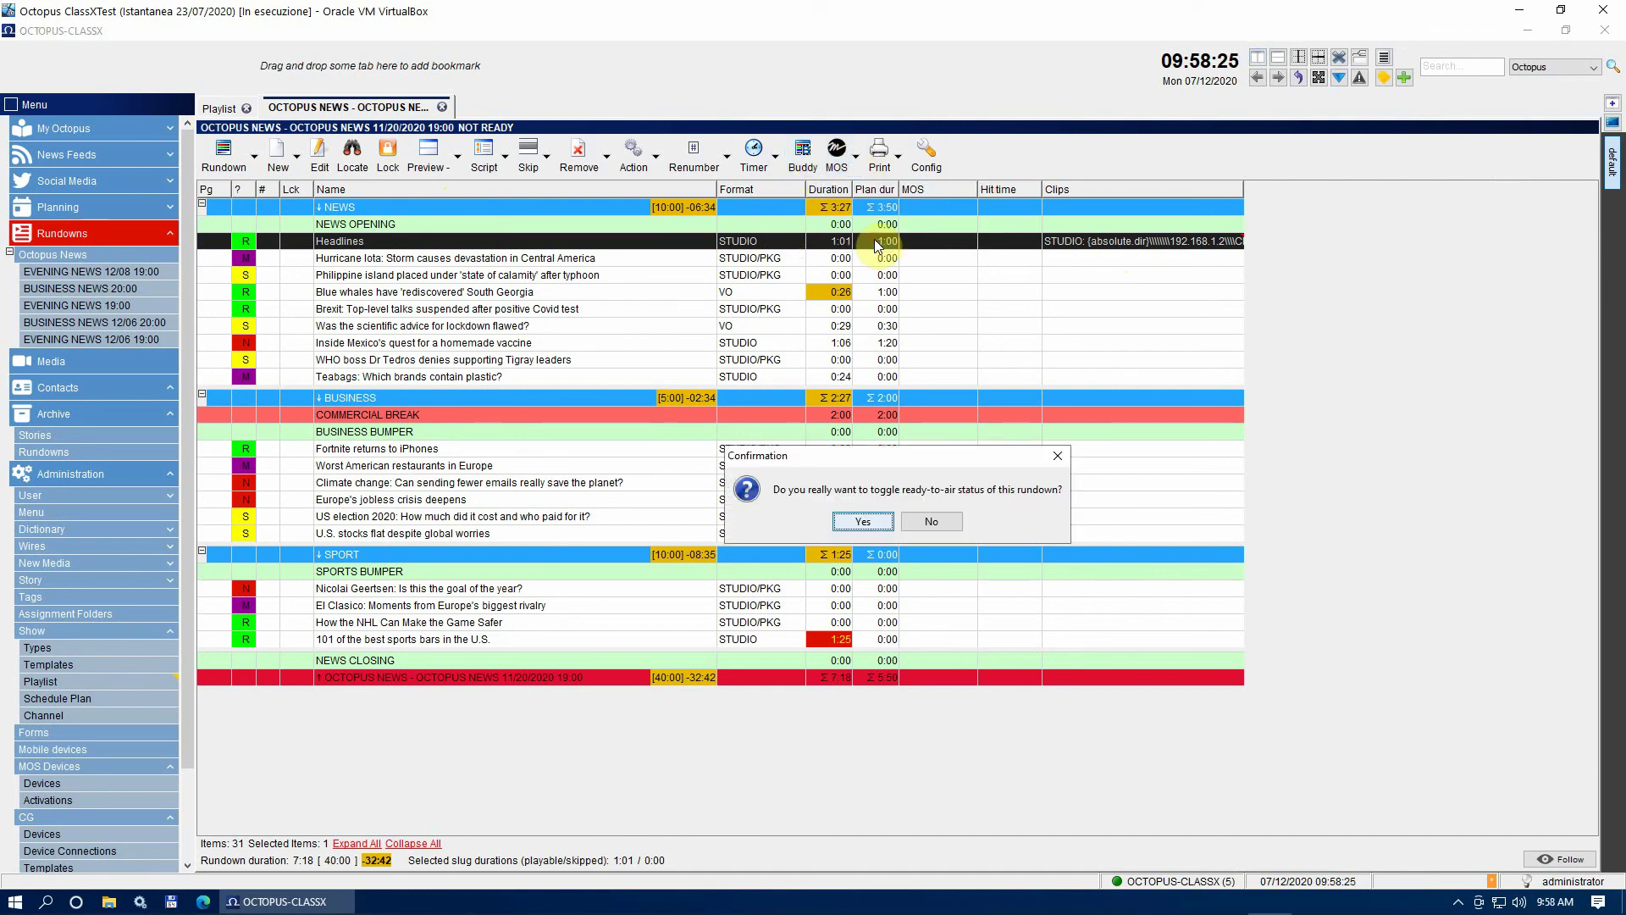
left_click(869, 521)
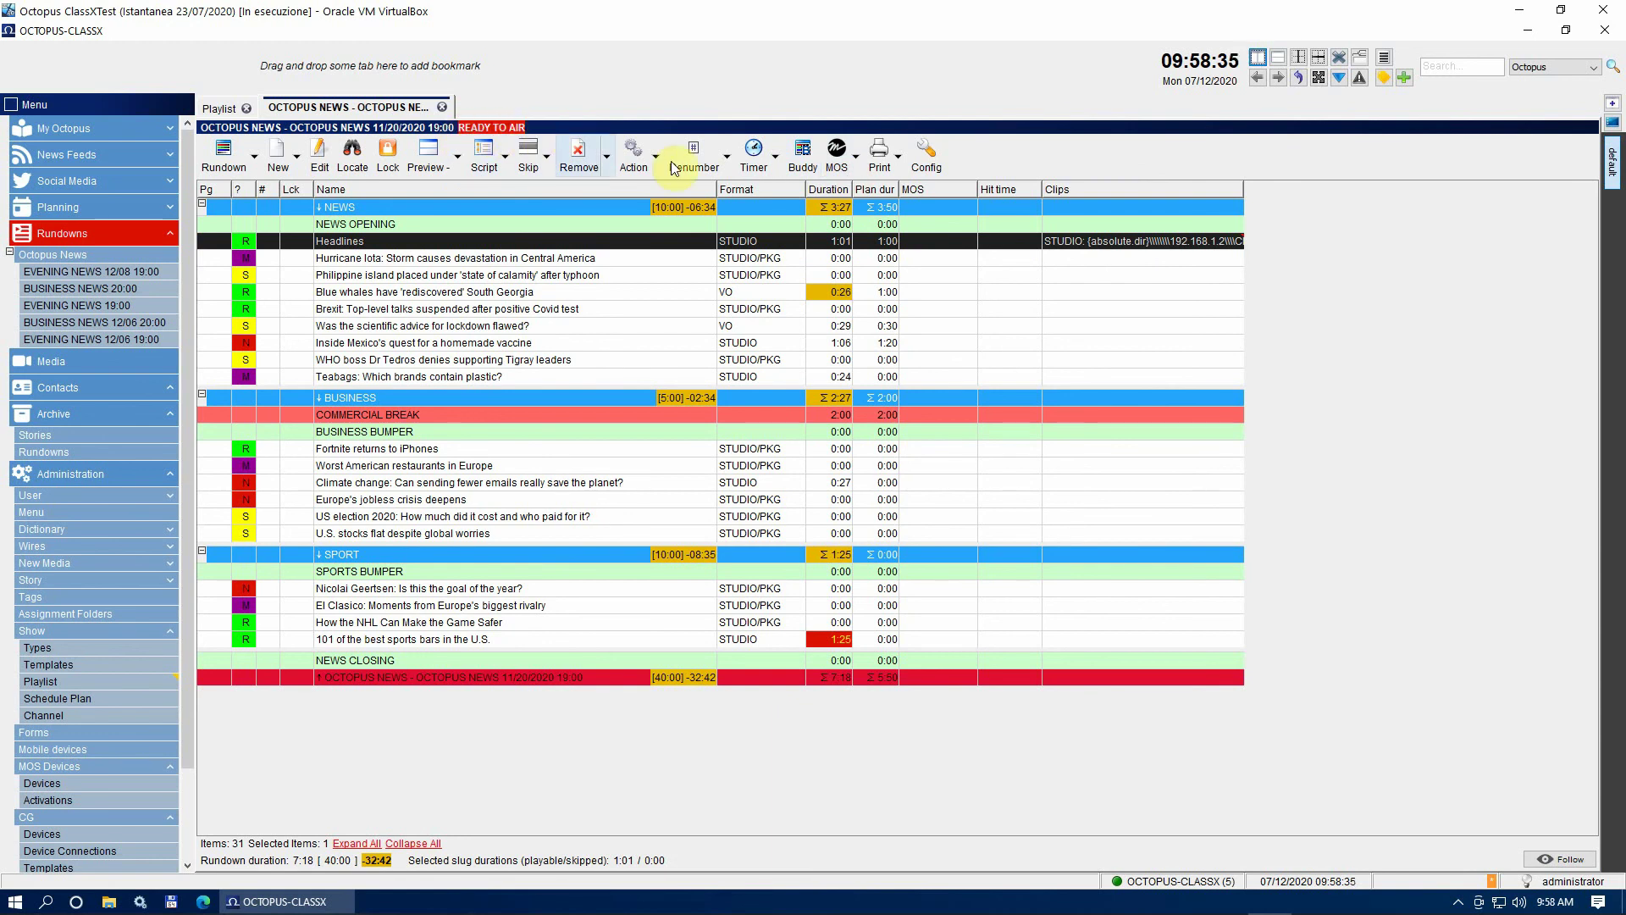
Enable the GFXHTML5 device in the rundown's MOS activation, try resending the rundown to it, and confirm the activation.
left_click(856, 157)
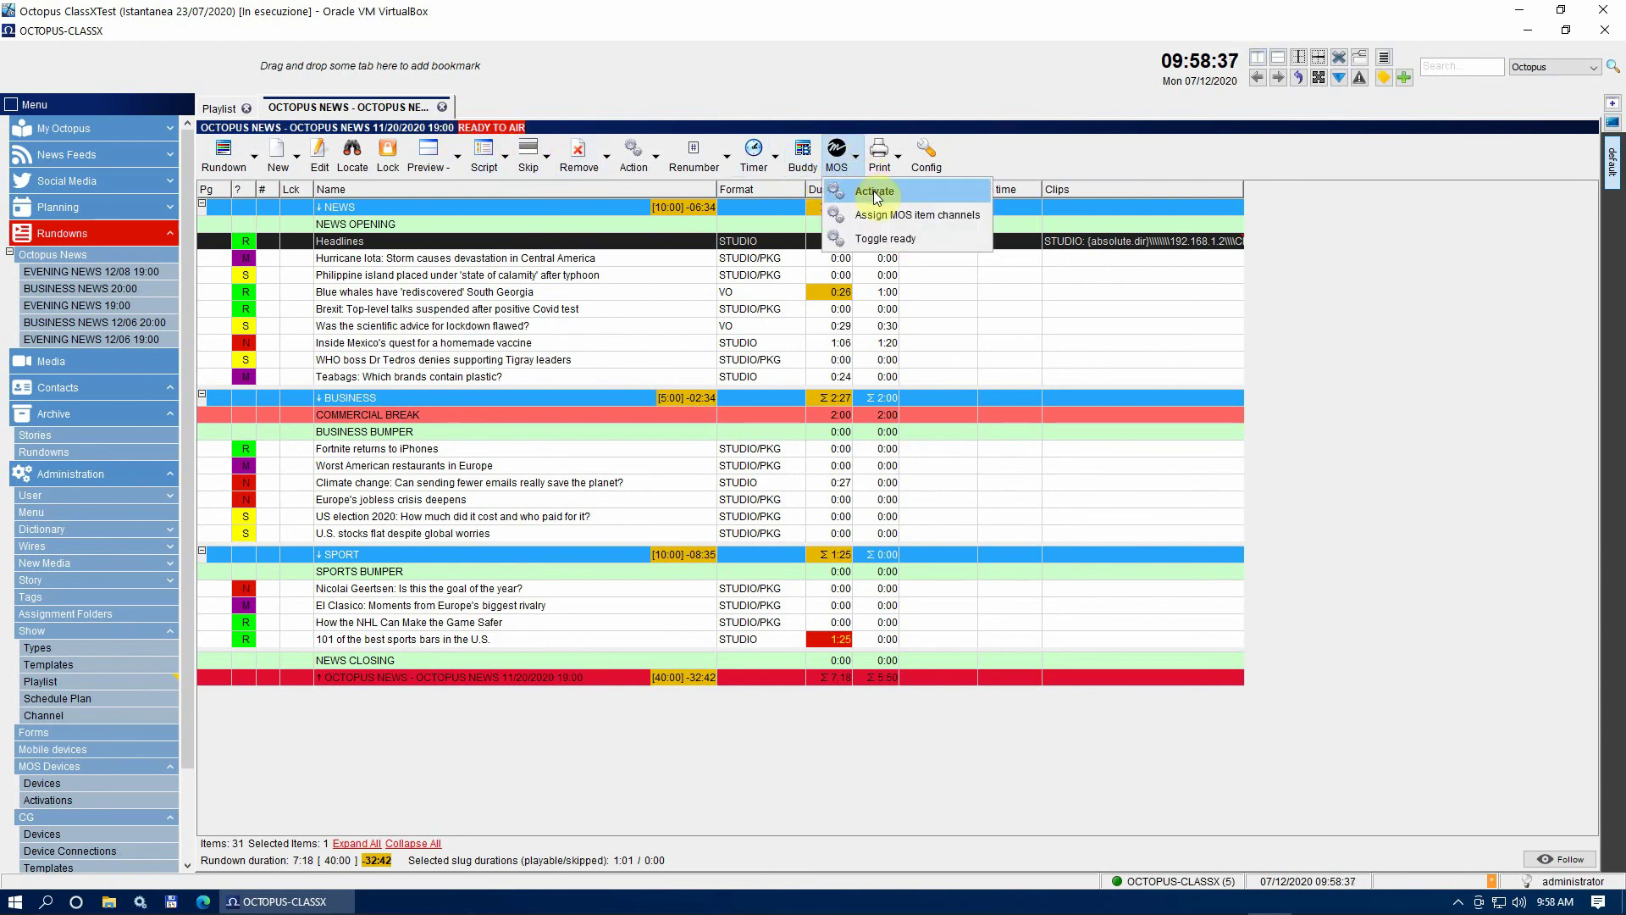
left_click(873, 191)
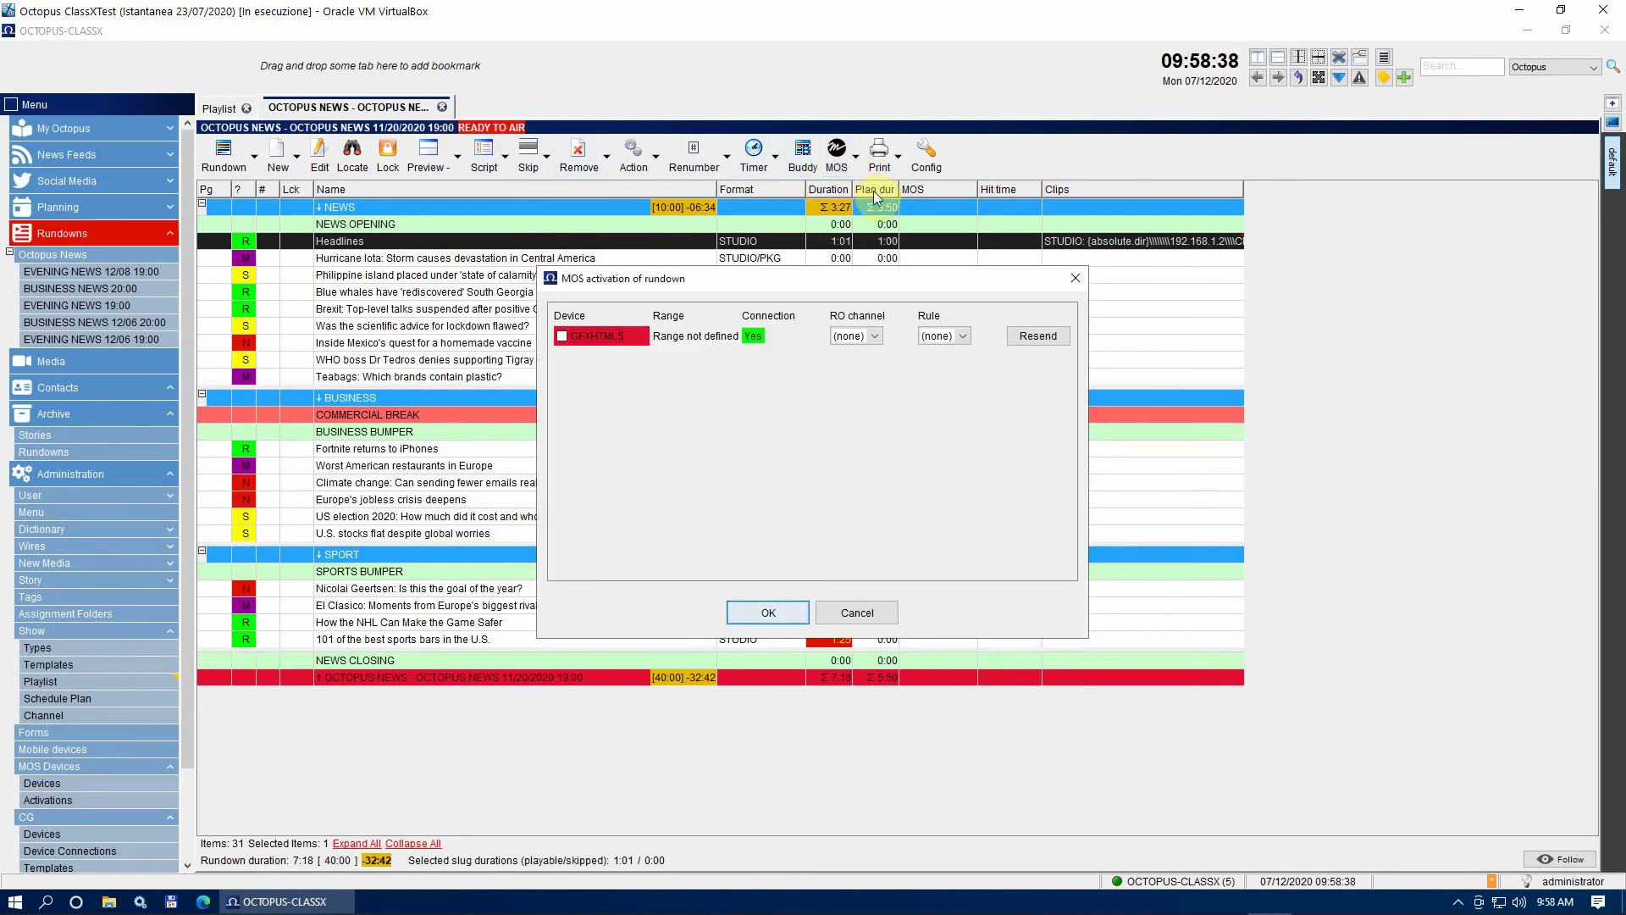
left_click(569, 337)
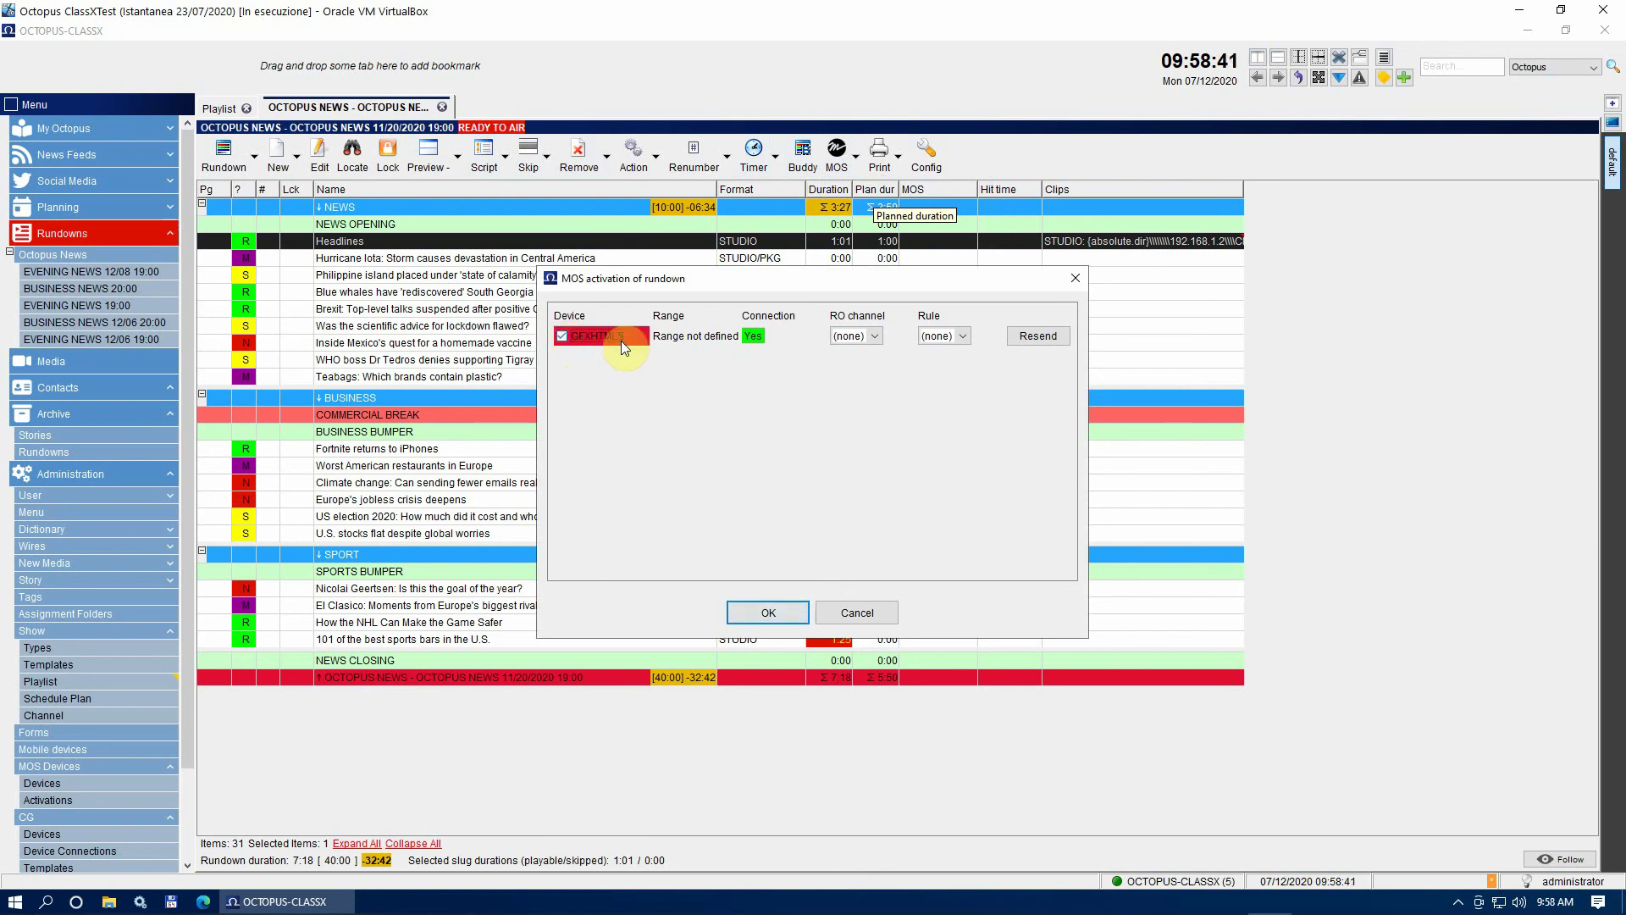
left_click(1032, 337)
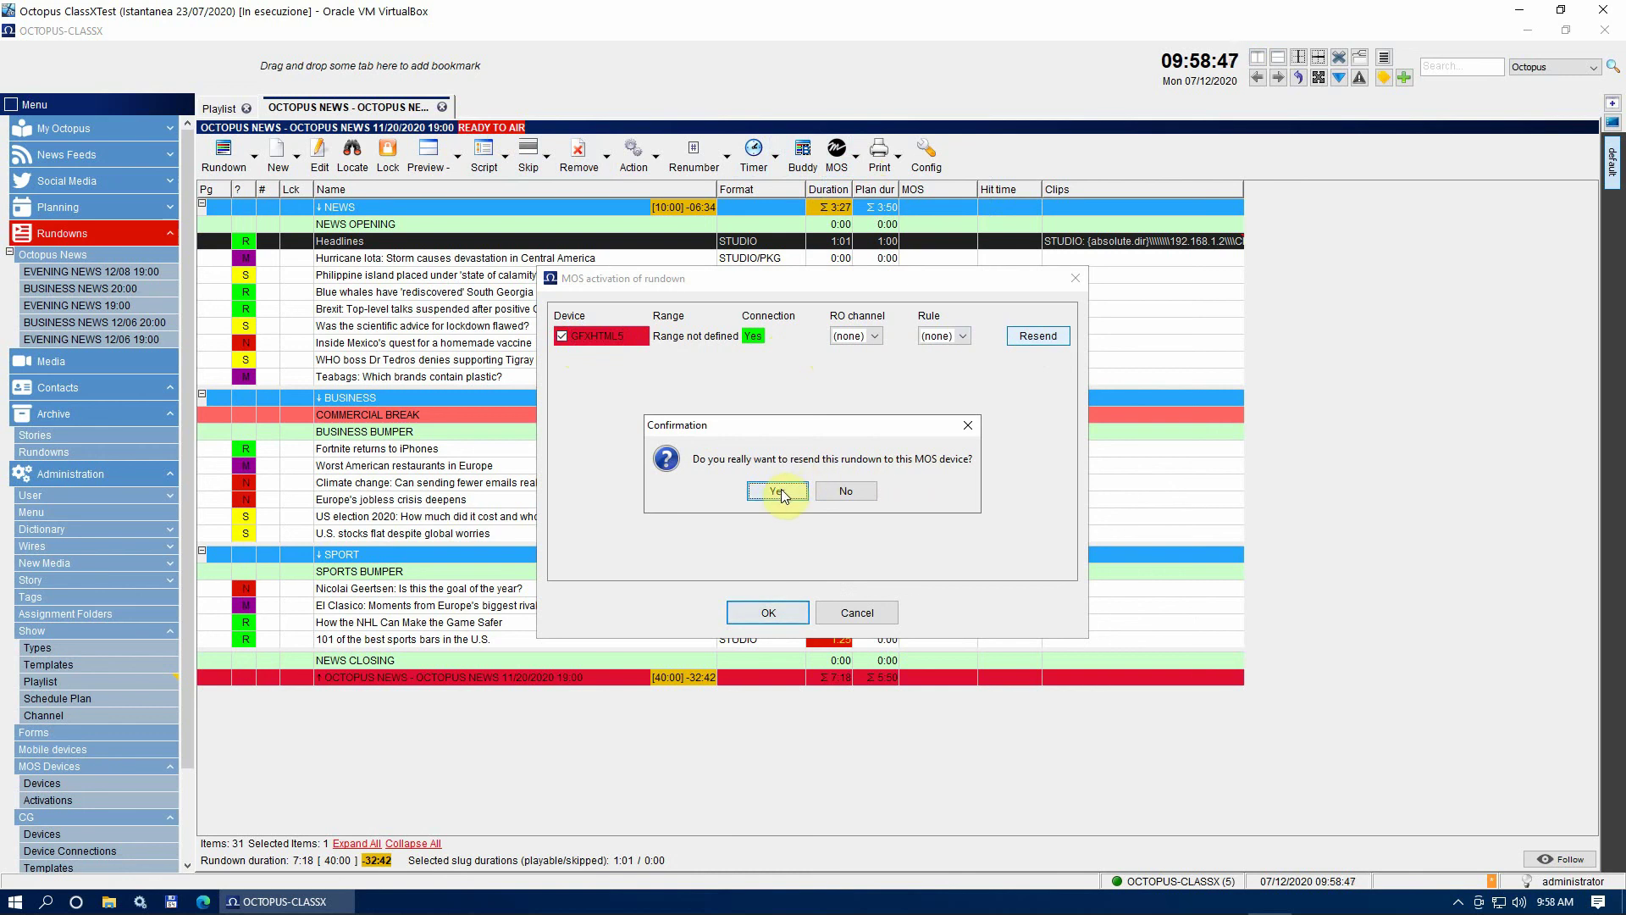
left_click(781, 489)
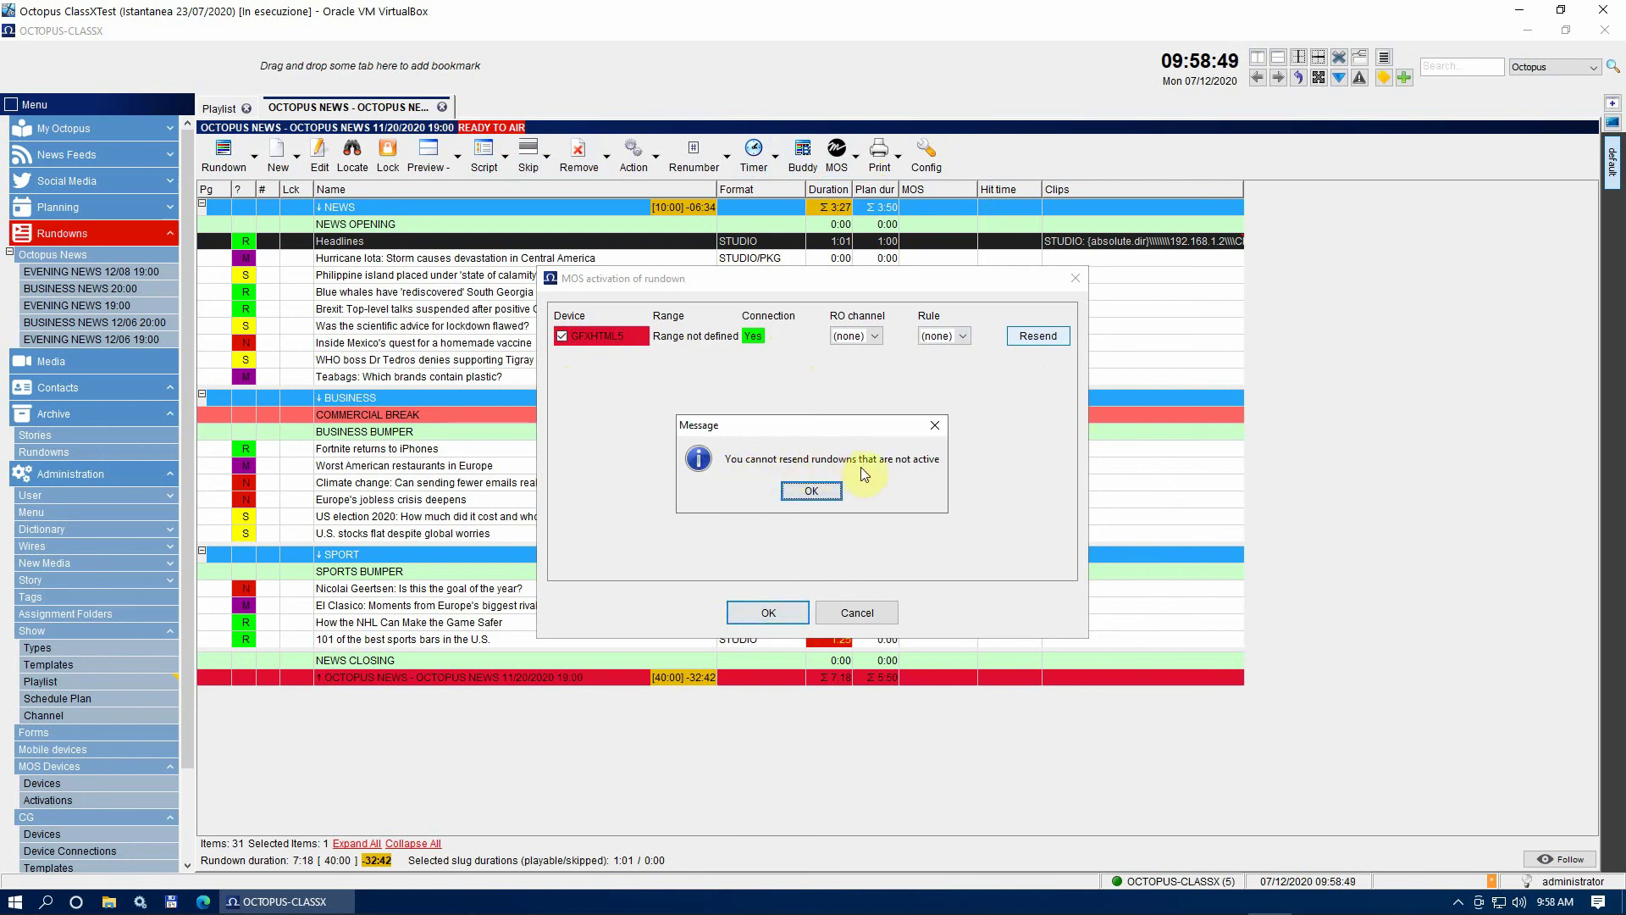
left_click(820, 492)
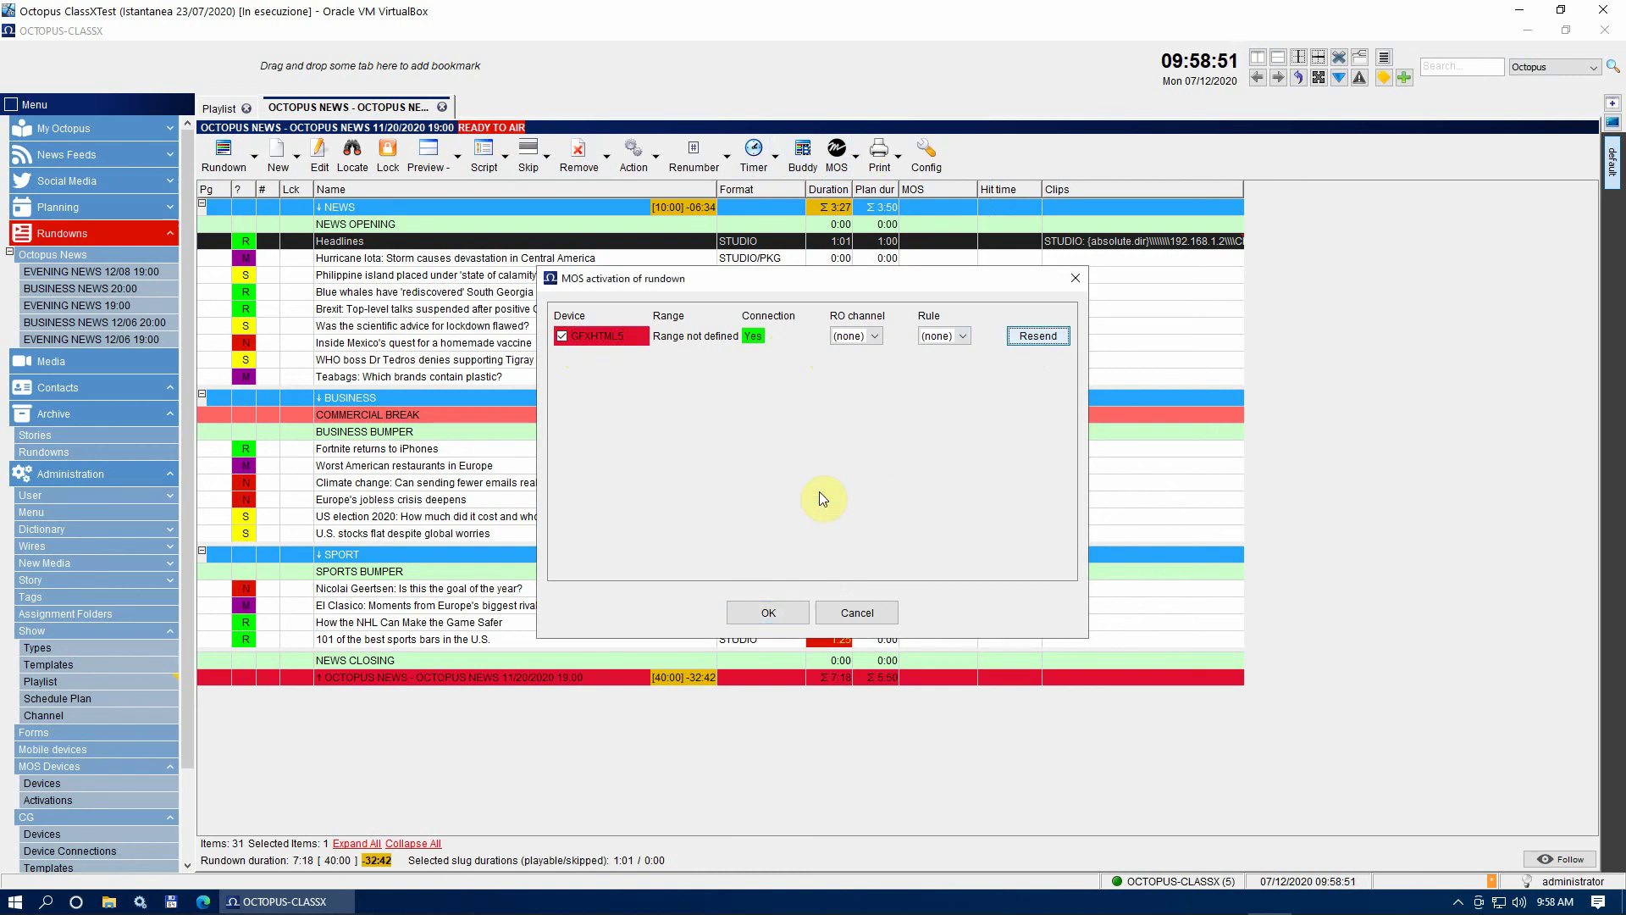
left_click(760, 612)
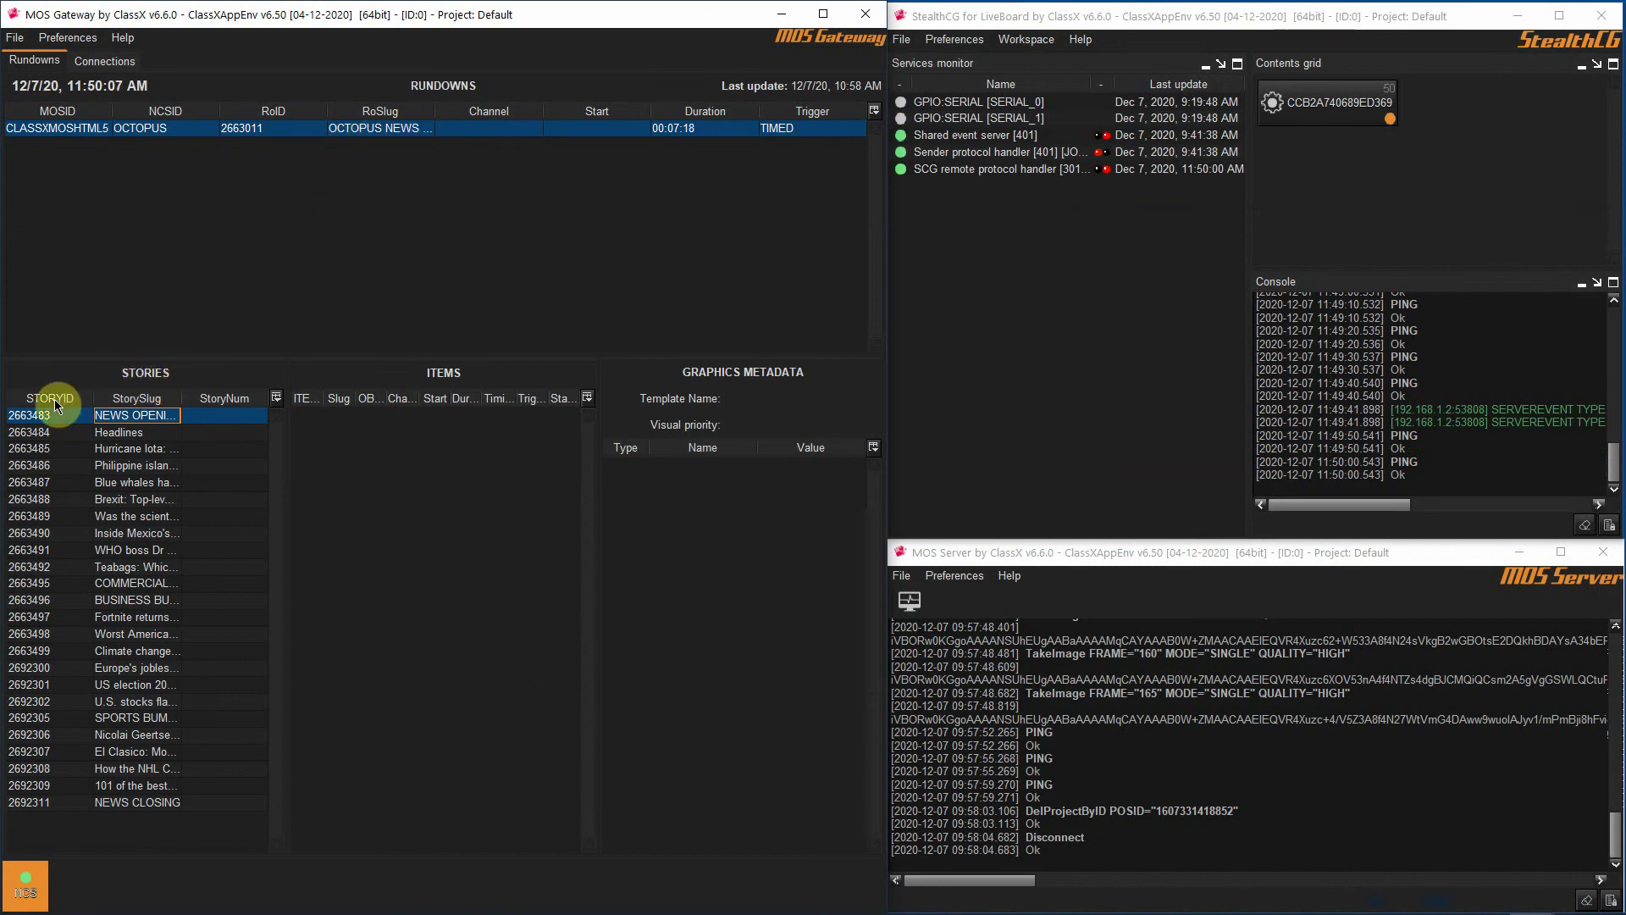
In MOS Gateway, browse the rundown's stories and select the graphic item of the Headlines story to show its metadata.
left_click(34, 448)
left_click(34, 482)
left_click(34, 550)
left_click(34, 434)
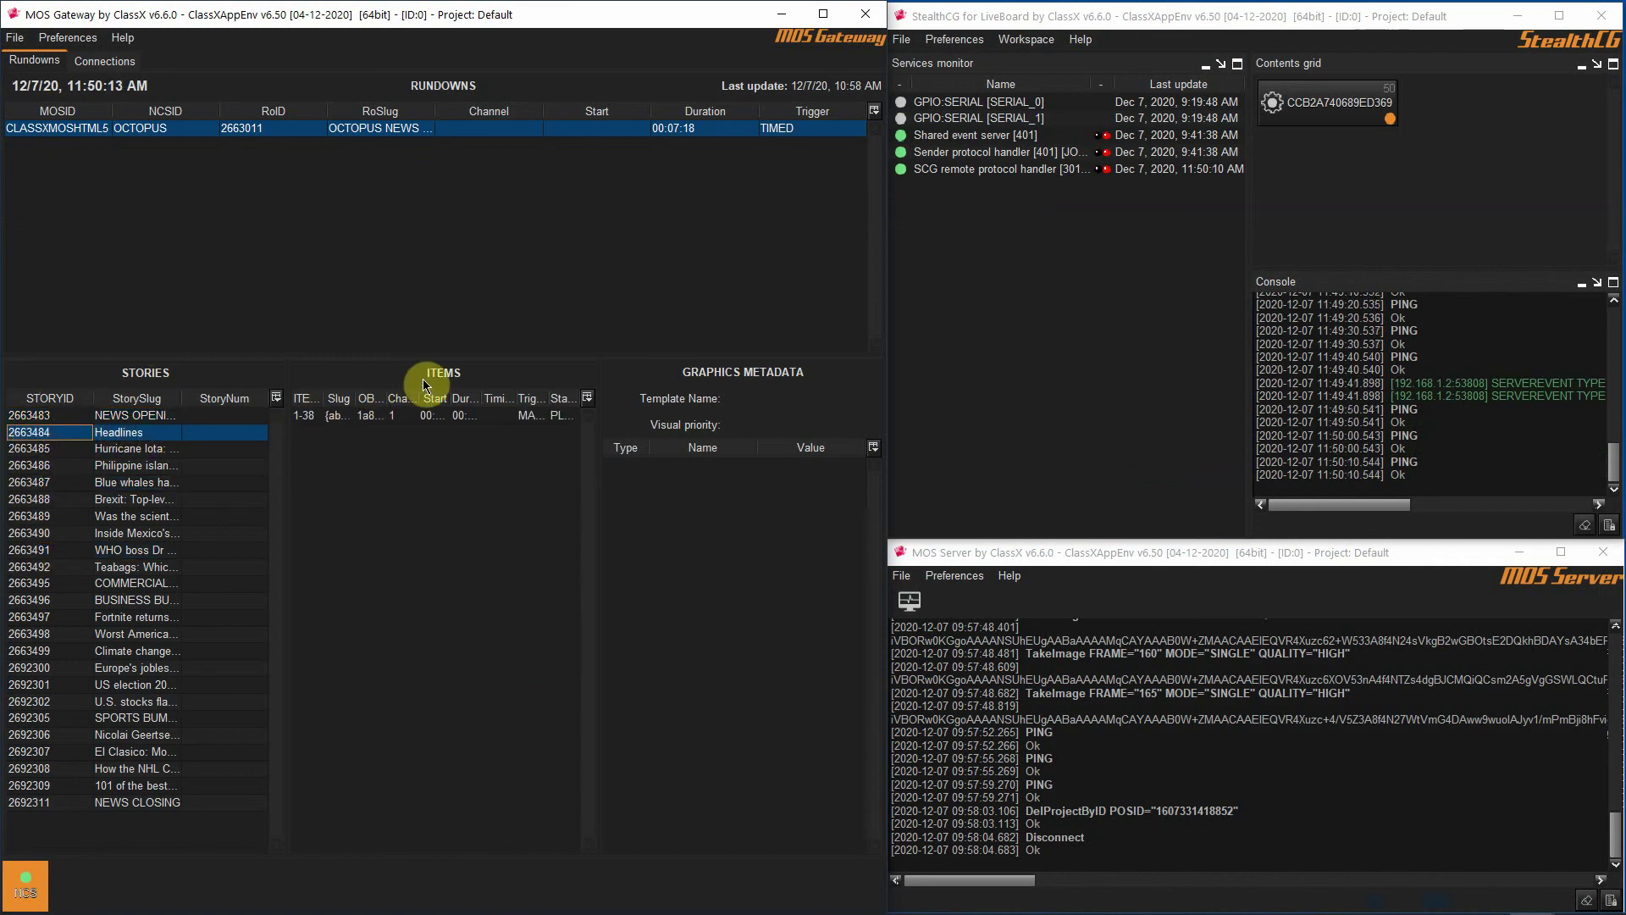
left_click(377, 417)
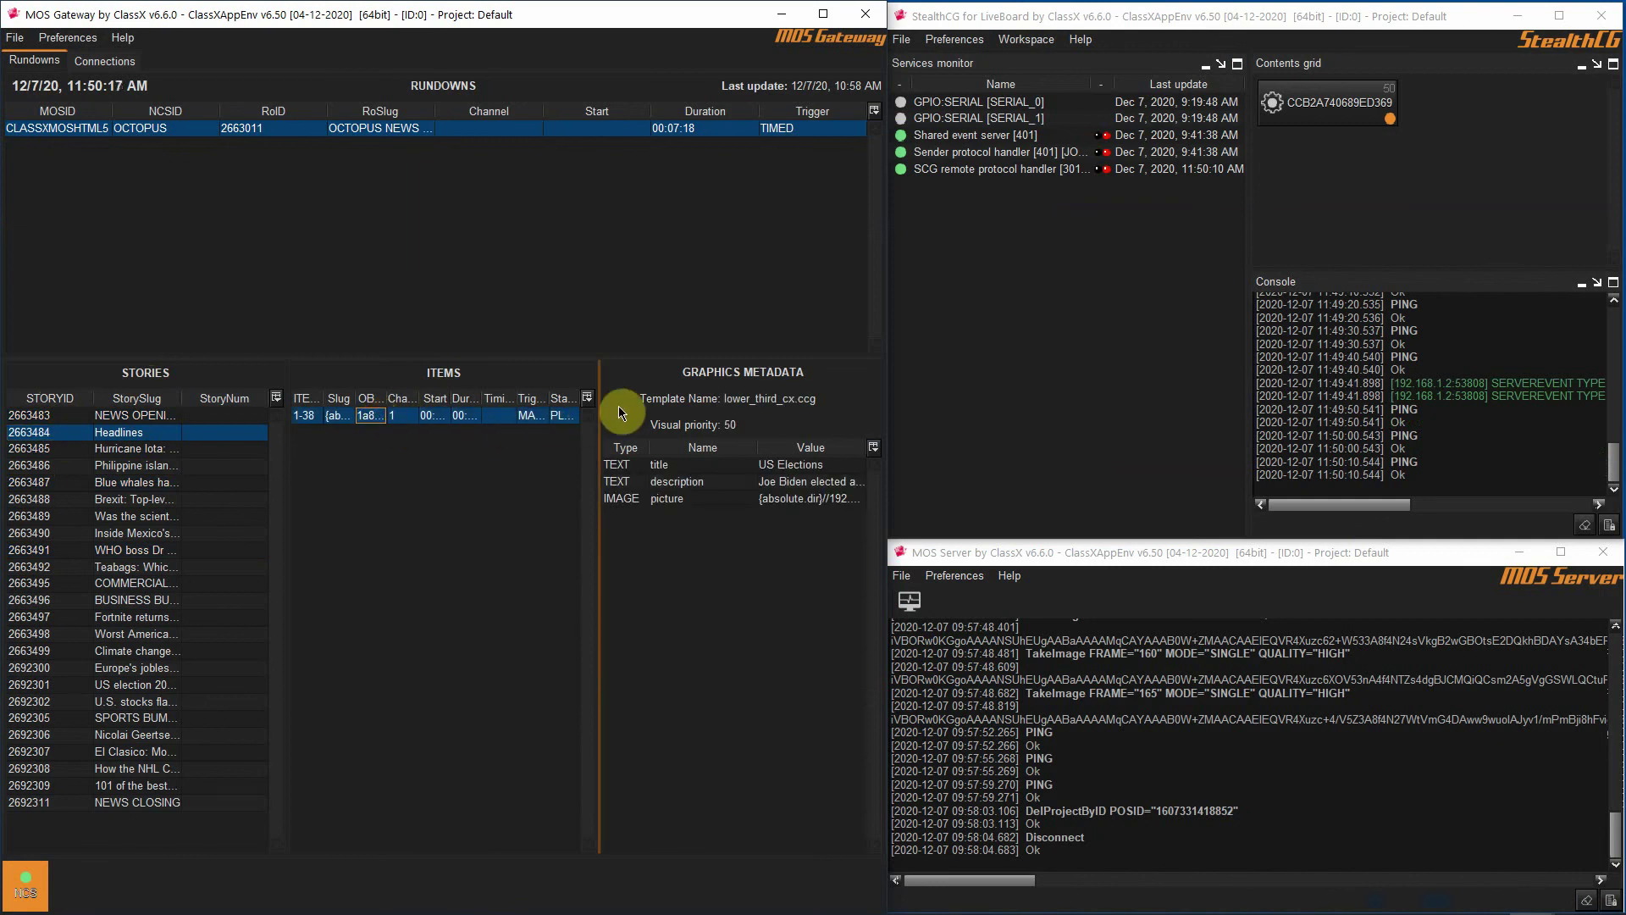
Check the graphic's title, description and picture values, and play the Headlines item manually.
left_click(790, 466)
left_click(792, 482)
left_click(794, 494)
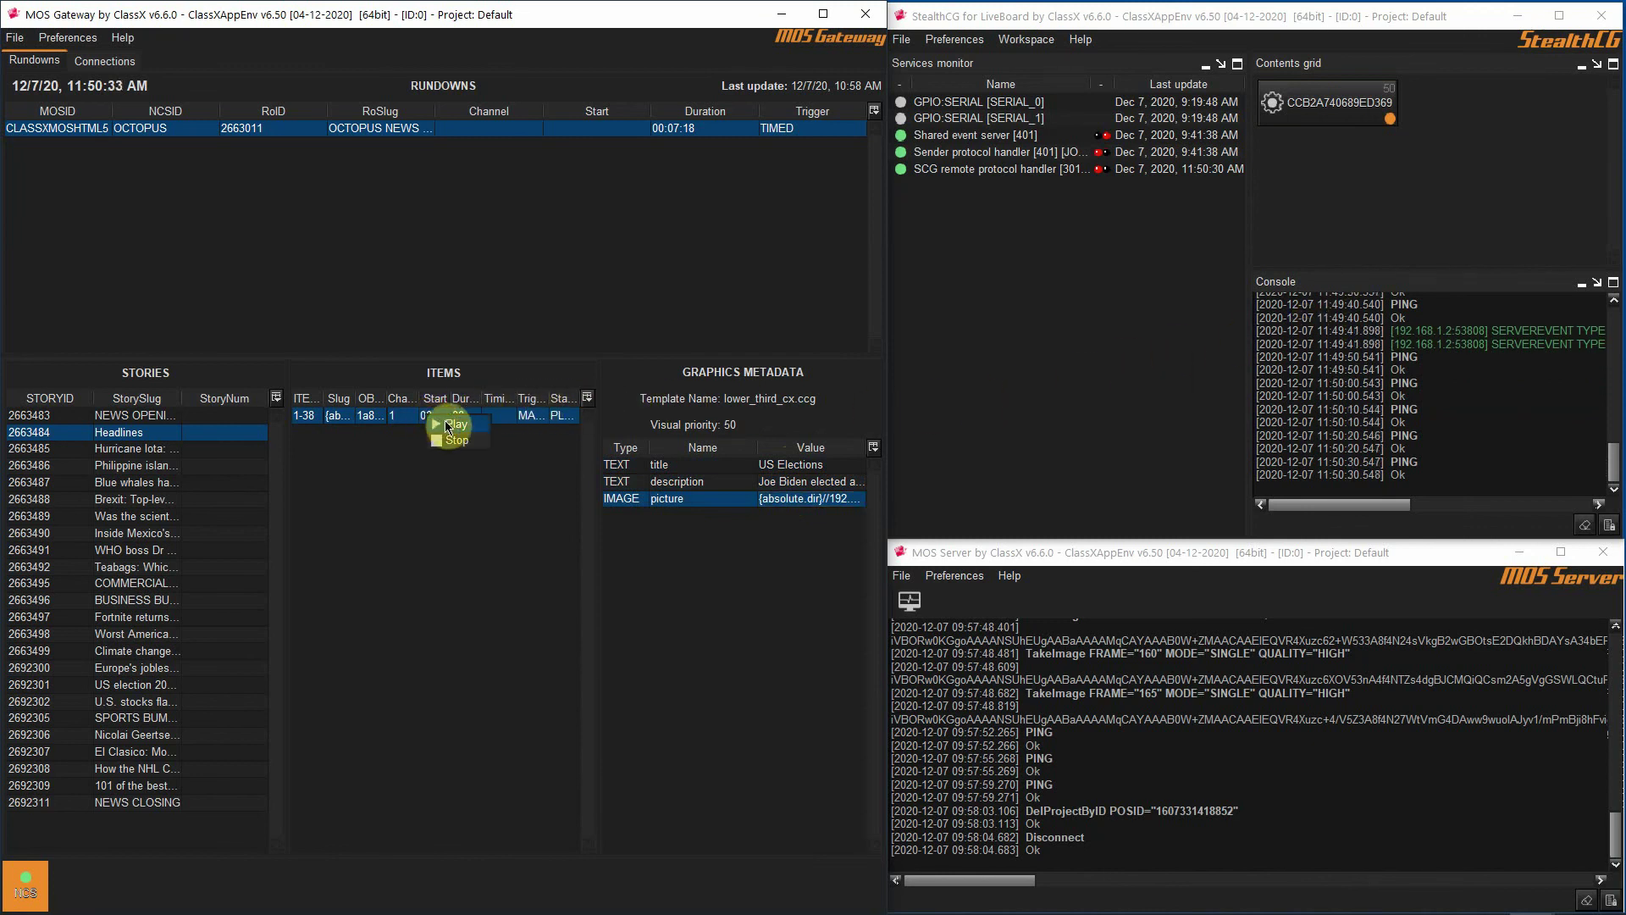
left_click(453, 425)
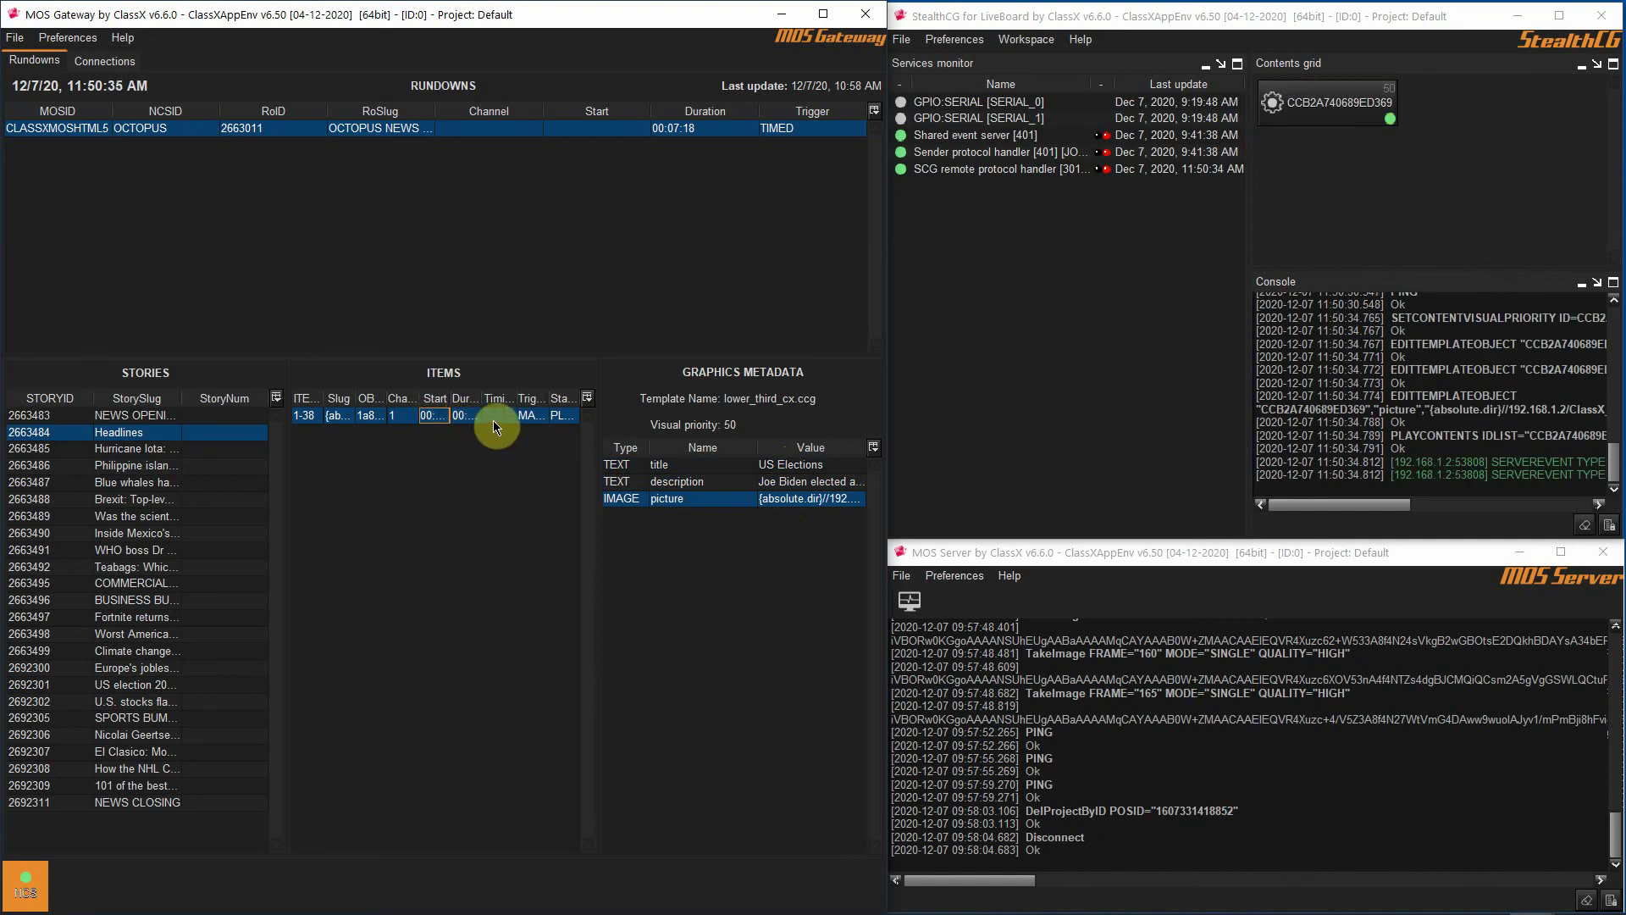